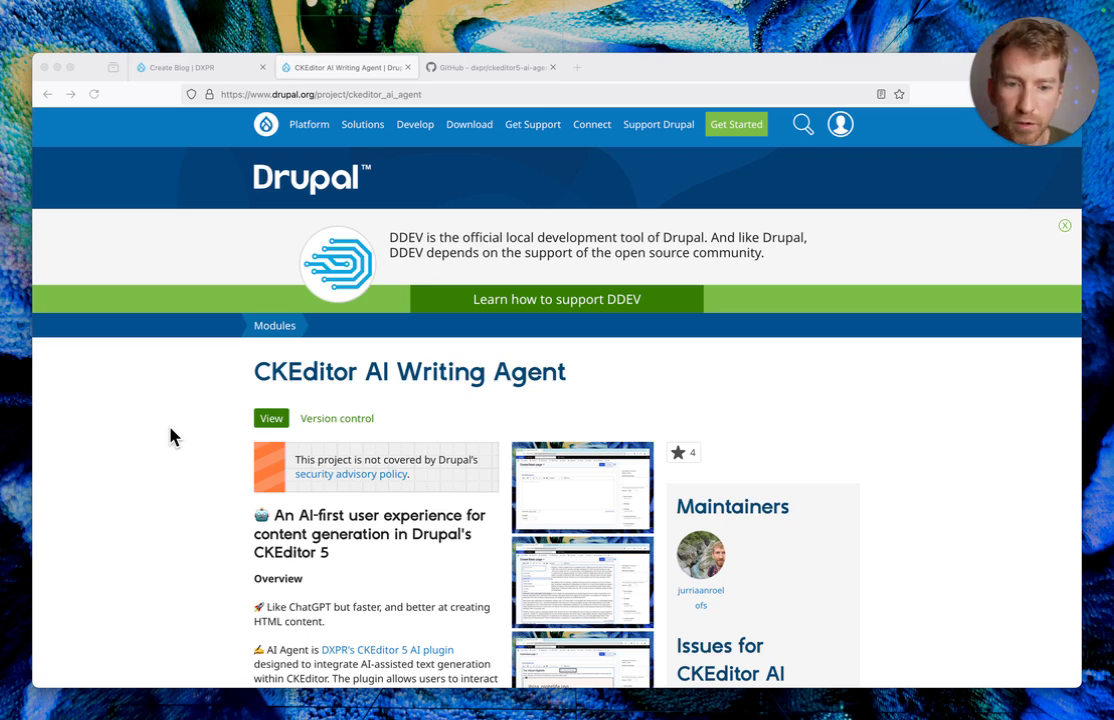
Review the ckeditor5-ai-agent GitHub README and the CKEditor AI Writing Agent project page, including its overview, features and usage sections
left_click(495, 67)
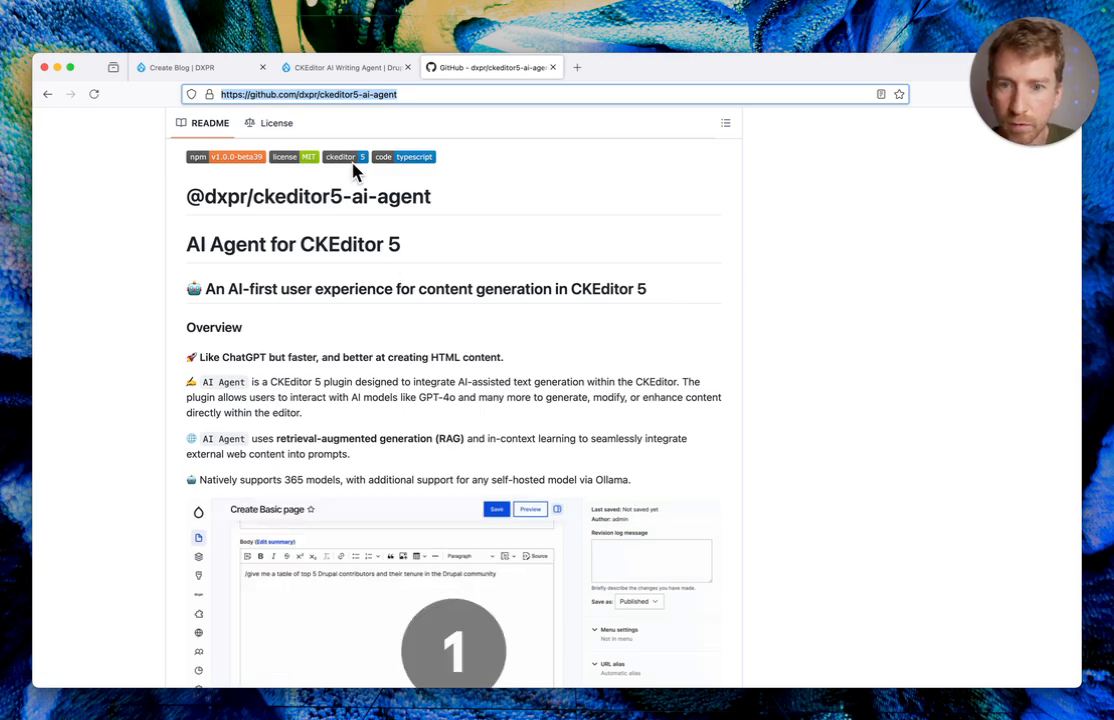
left_click(304, 66)
scroll(204, 507, "down", 10)
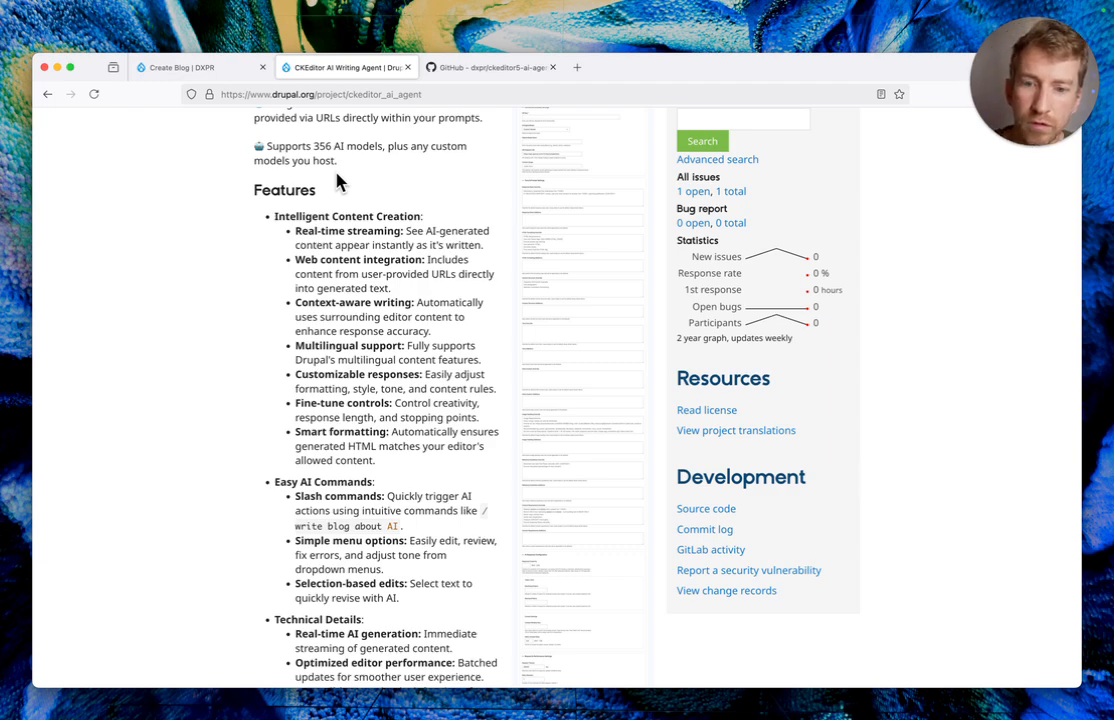
scroll(337, 181, "up", 10)
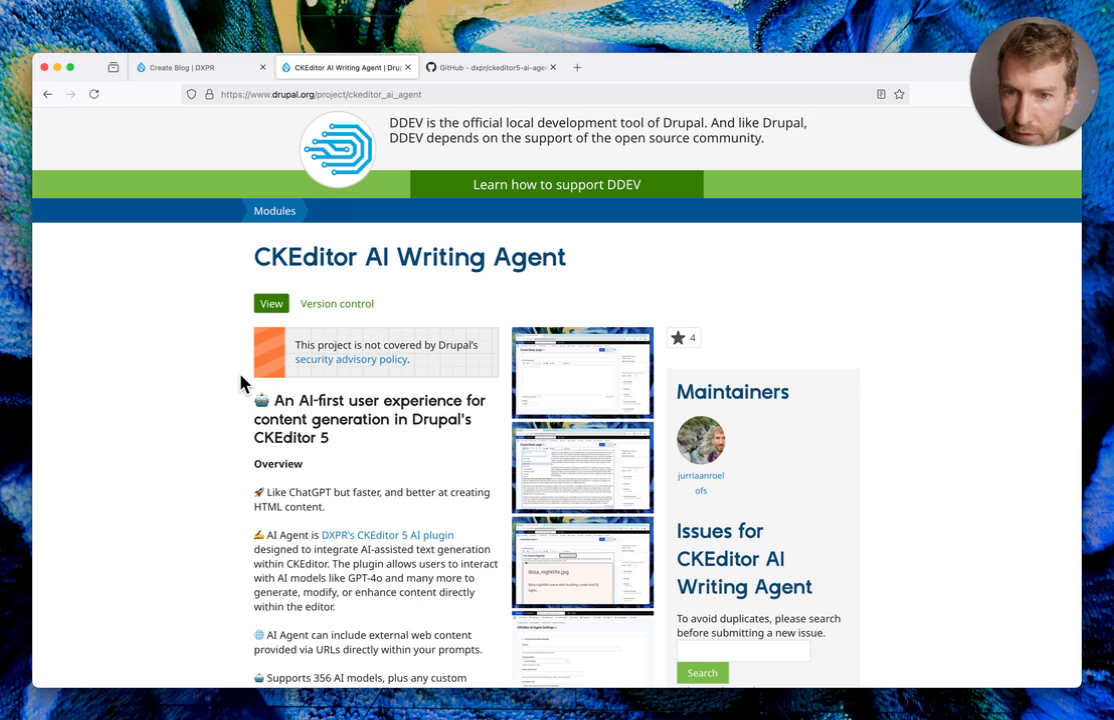
scroll(241, 380, "down", 5)
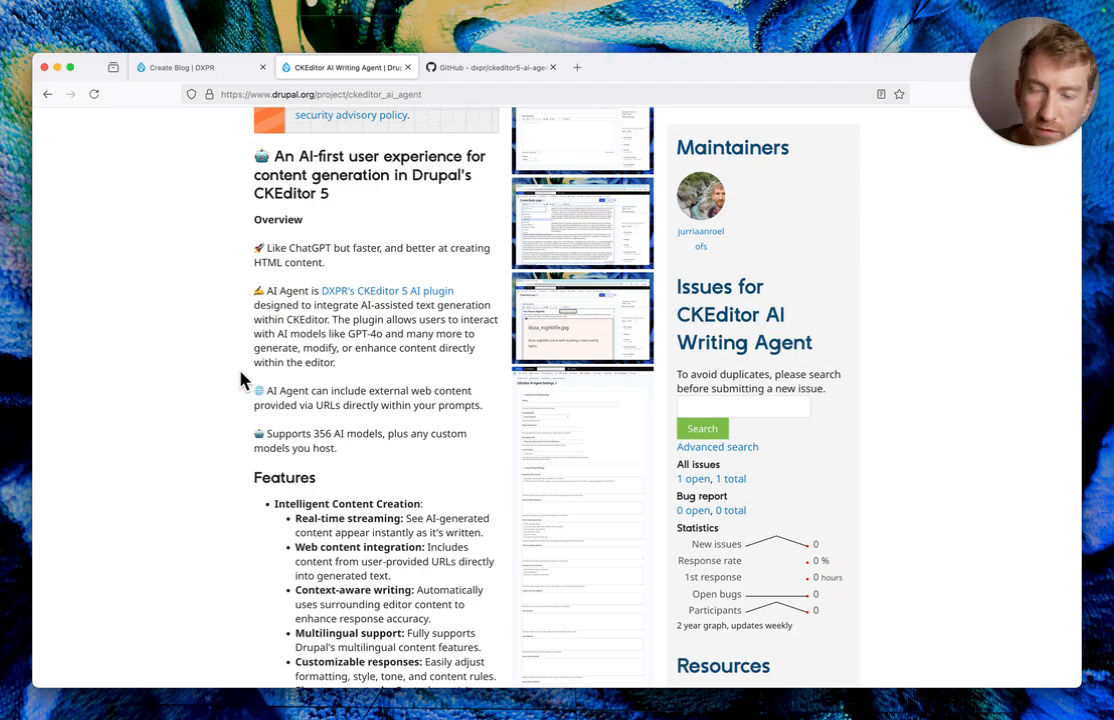
scroll(241, 380, "down", 20)
scroll(241, 380, "down", 10)
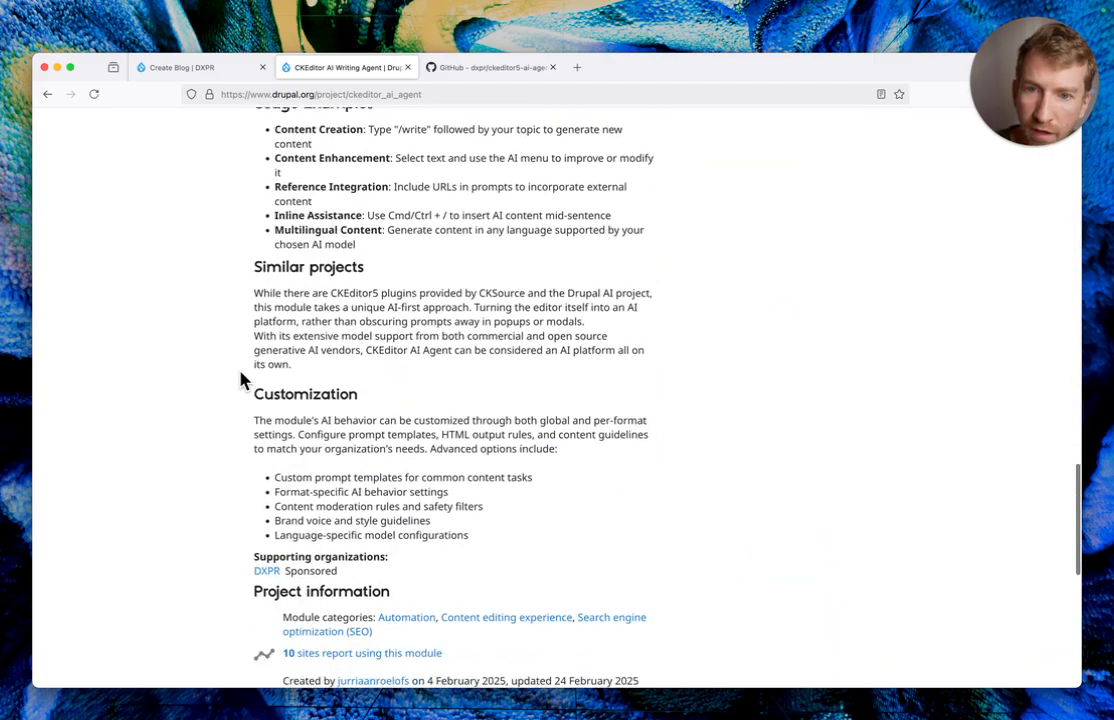
scroll(241, 380, "up", 20)
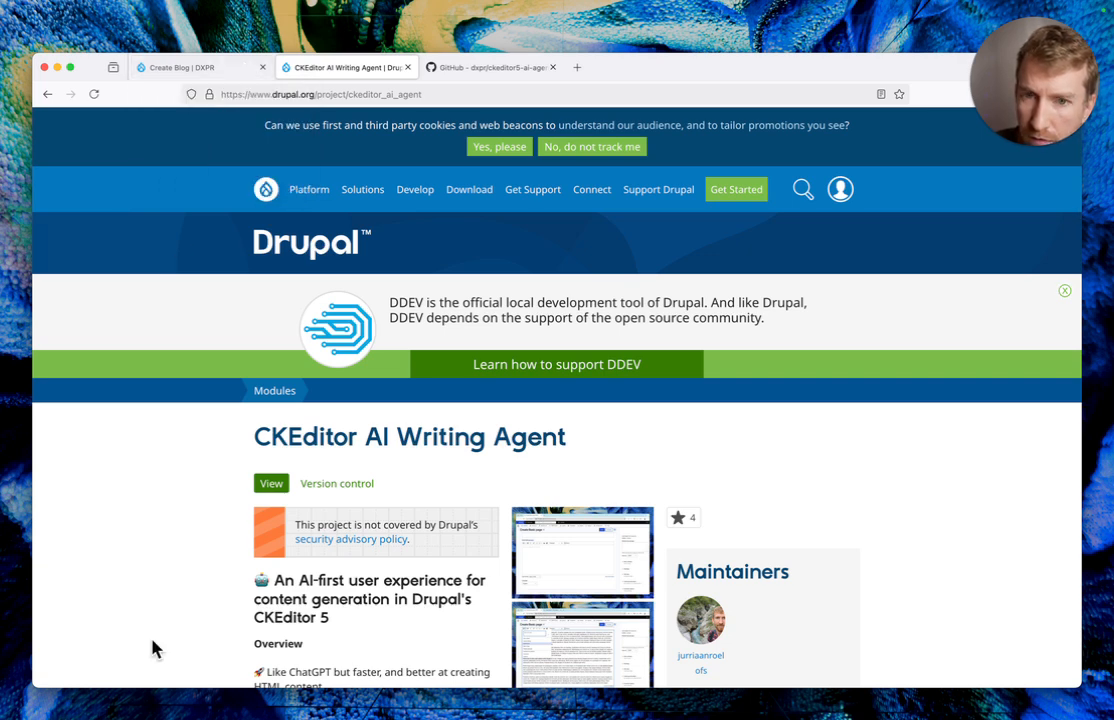
scroll(155, 650, "down", 10)
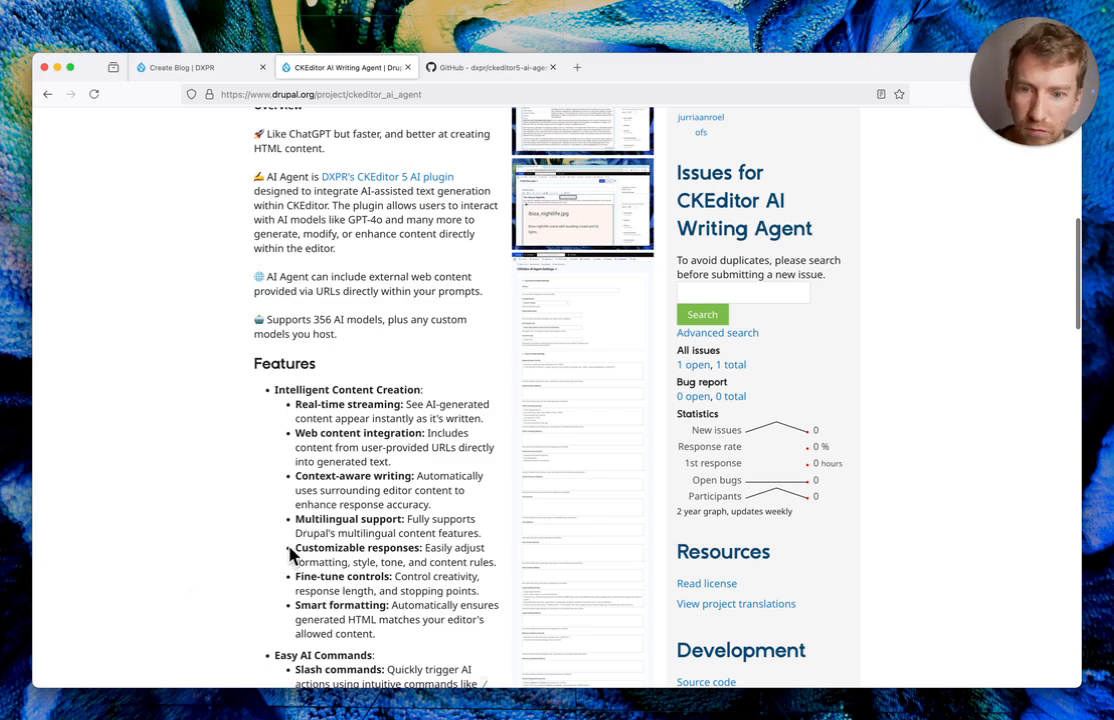
scroll(290, 556, "down", 20)
scroll(290, 556, "up", 13)
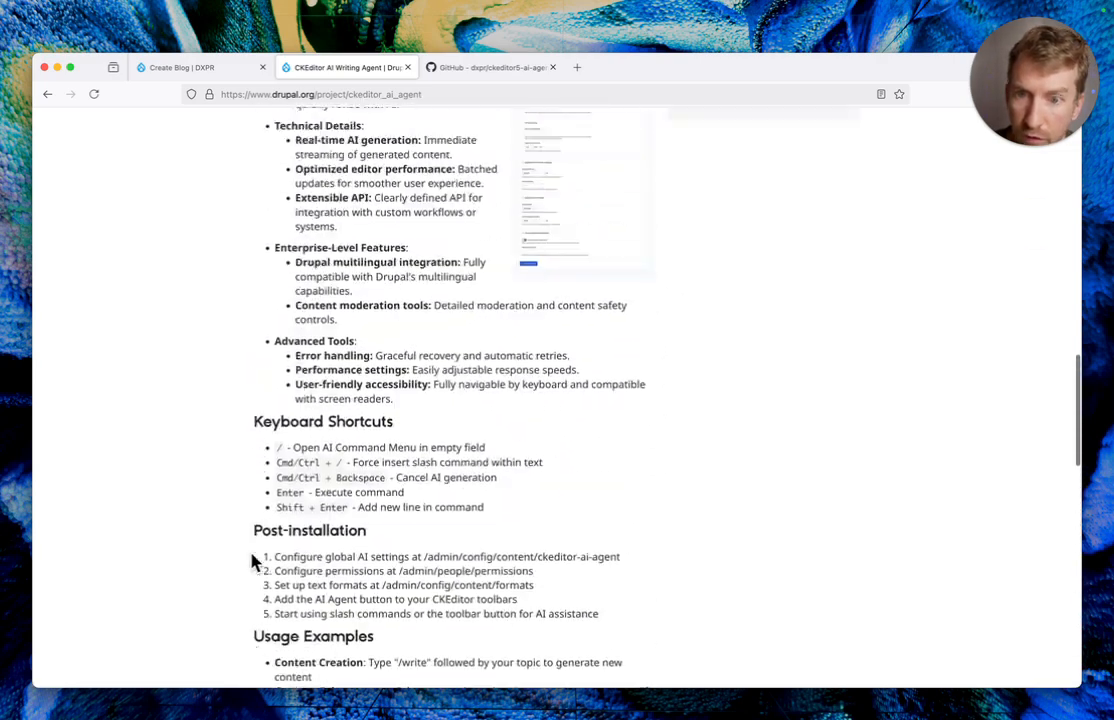
scroll(252, 562, "up", 18)
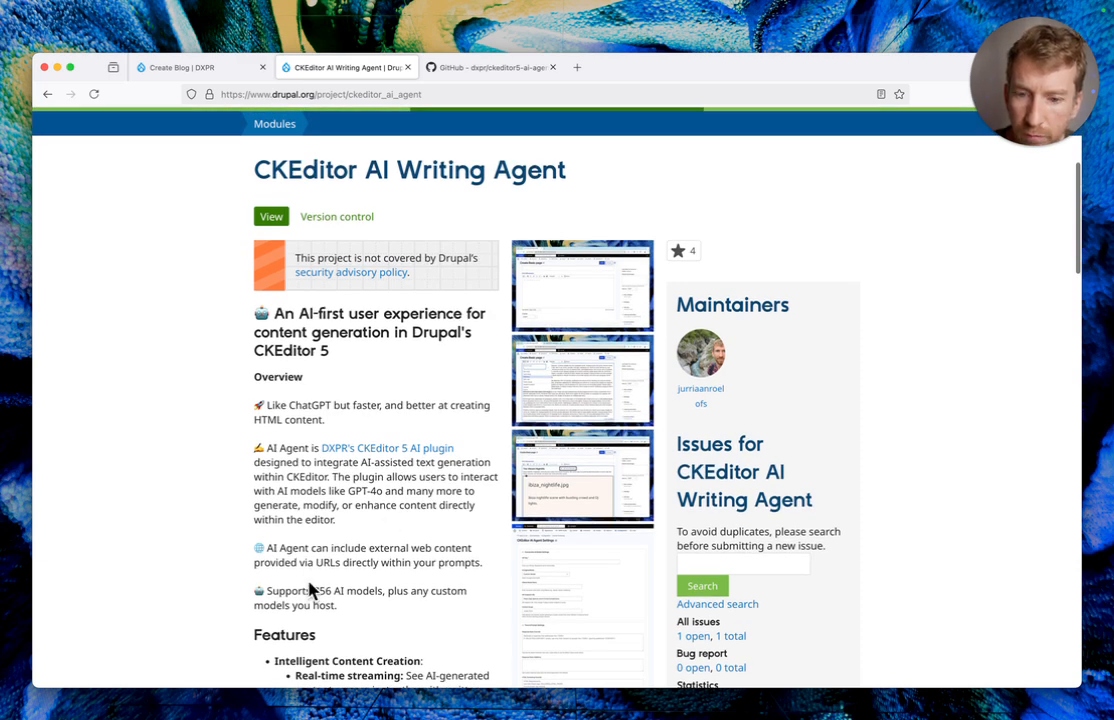
left_click_drag(340, 605, 258, 368)
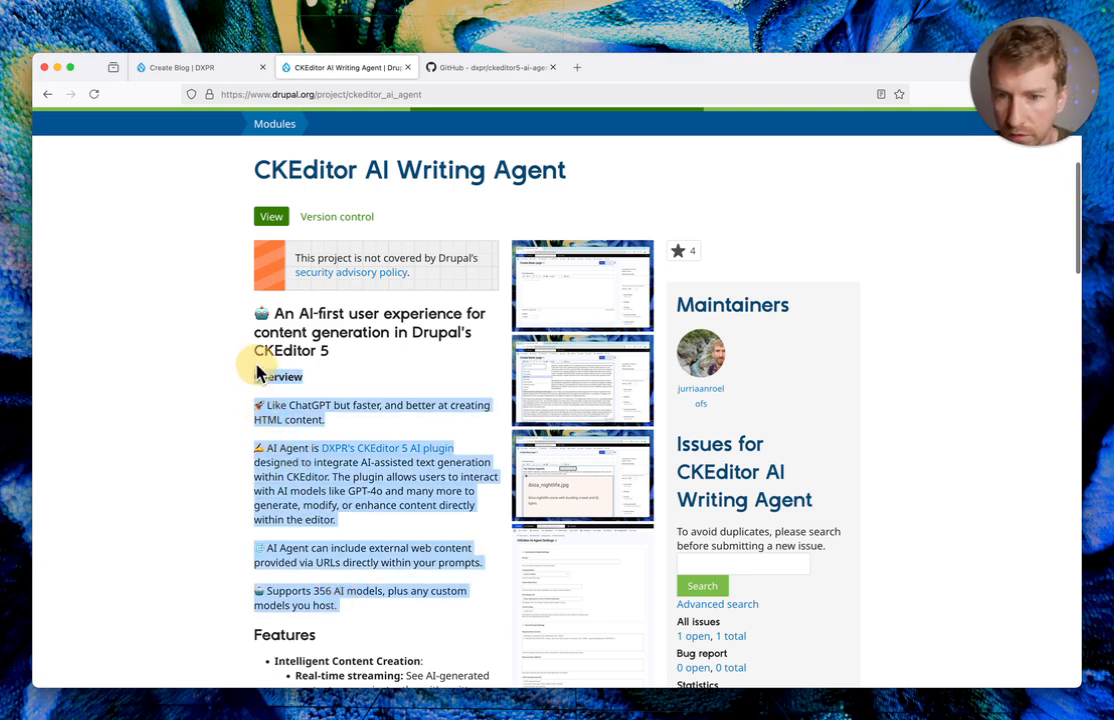
left_click(290, 360)
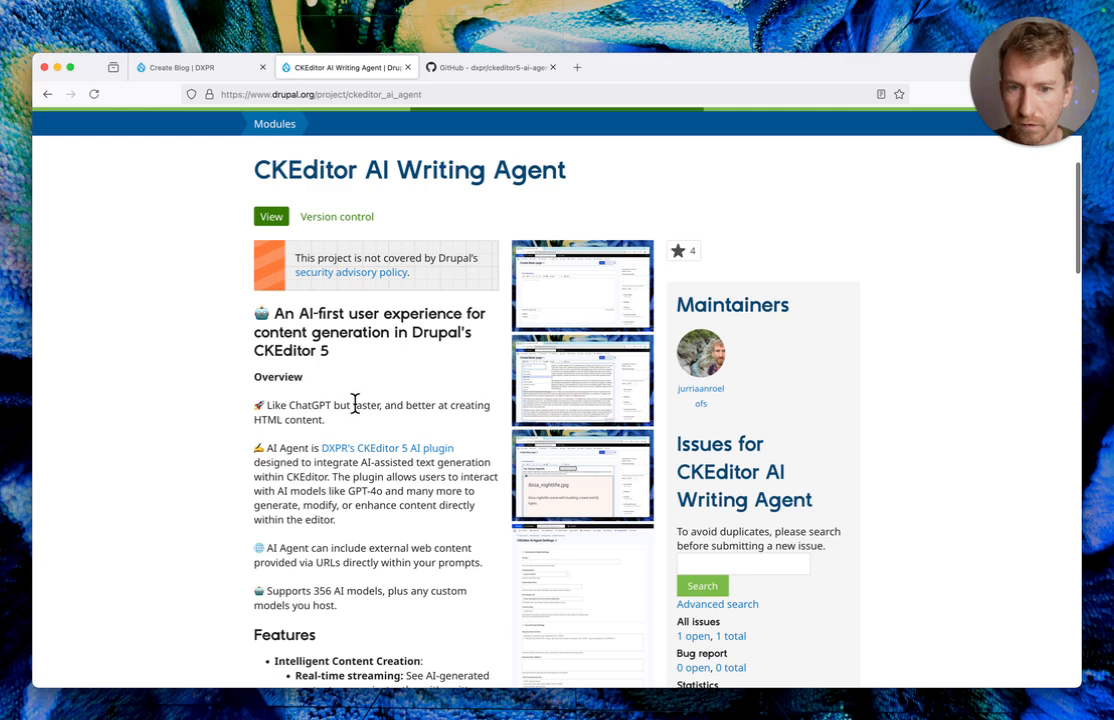
Run the blog body's existing AI command for a table of the top 10 popular Drupal modules and delete the generated table
left_click(200, 66)
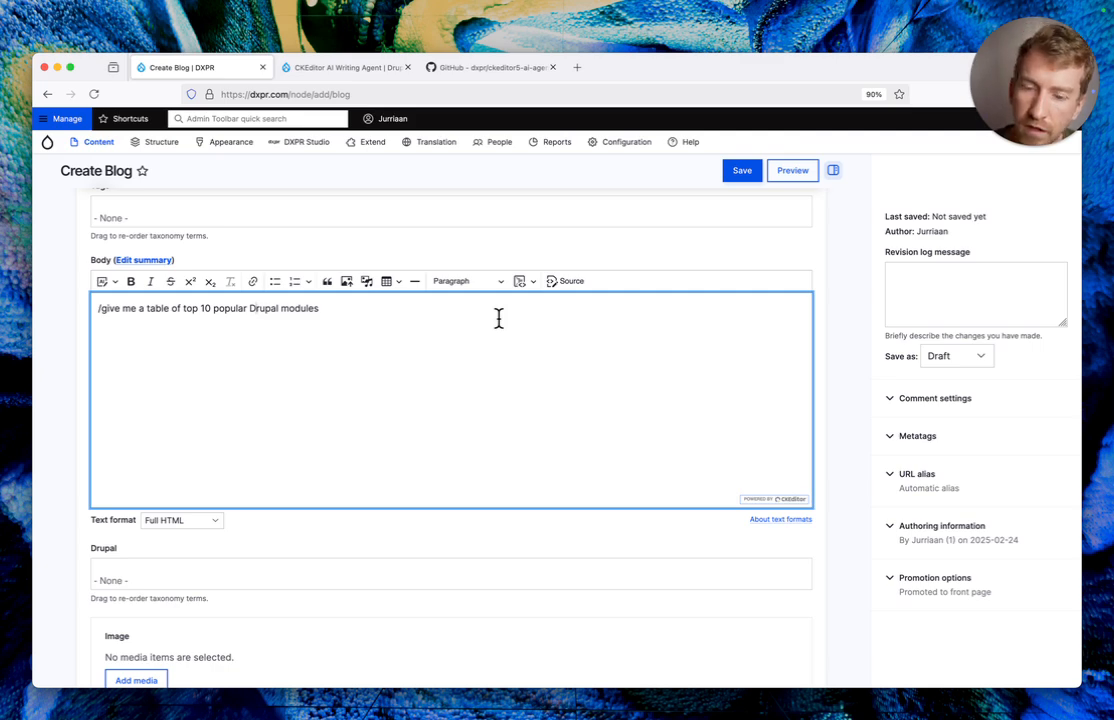
left_click(354, 312)
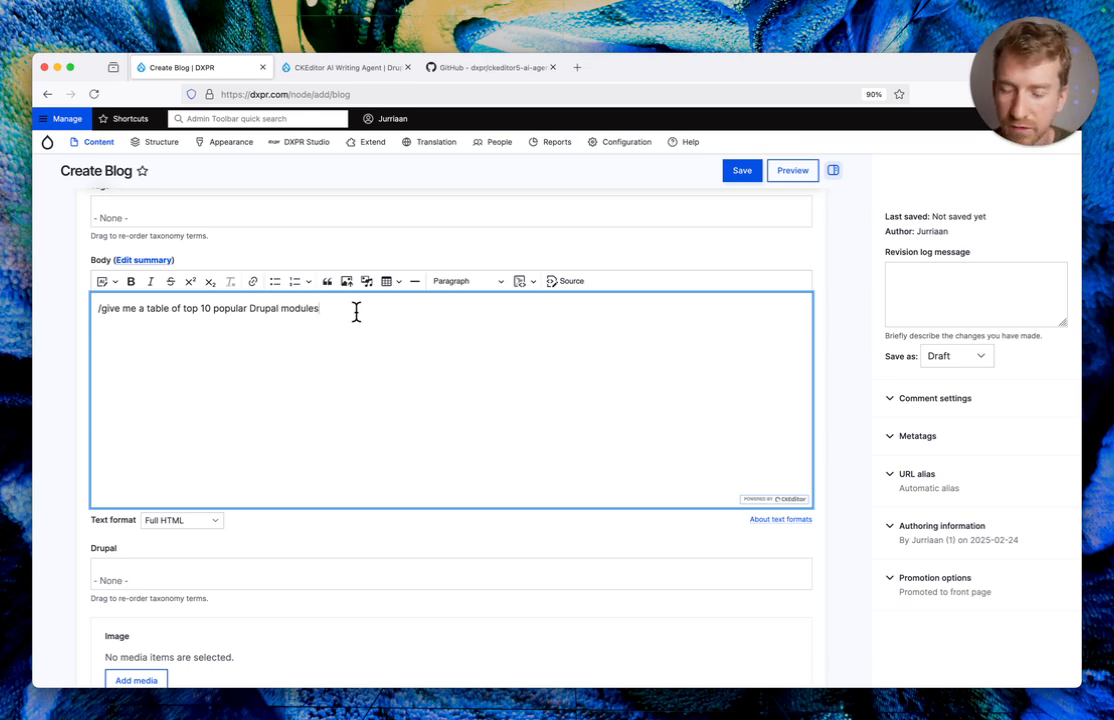
key("Return")
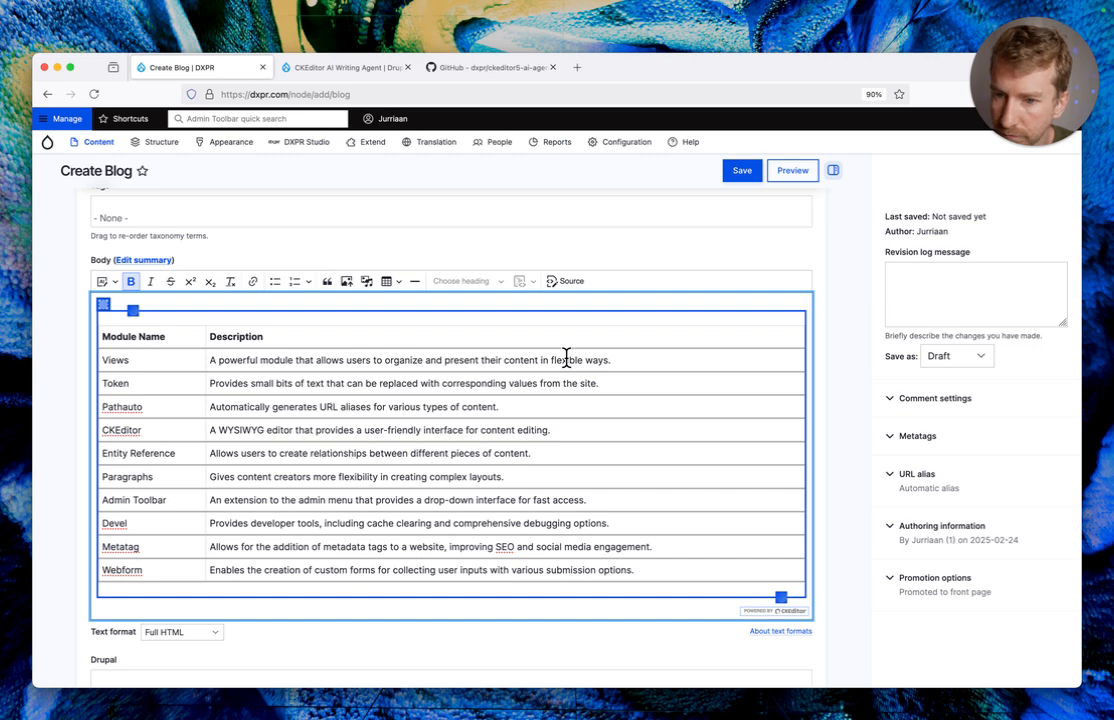
left_click(103, 306)
key("Delete")
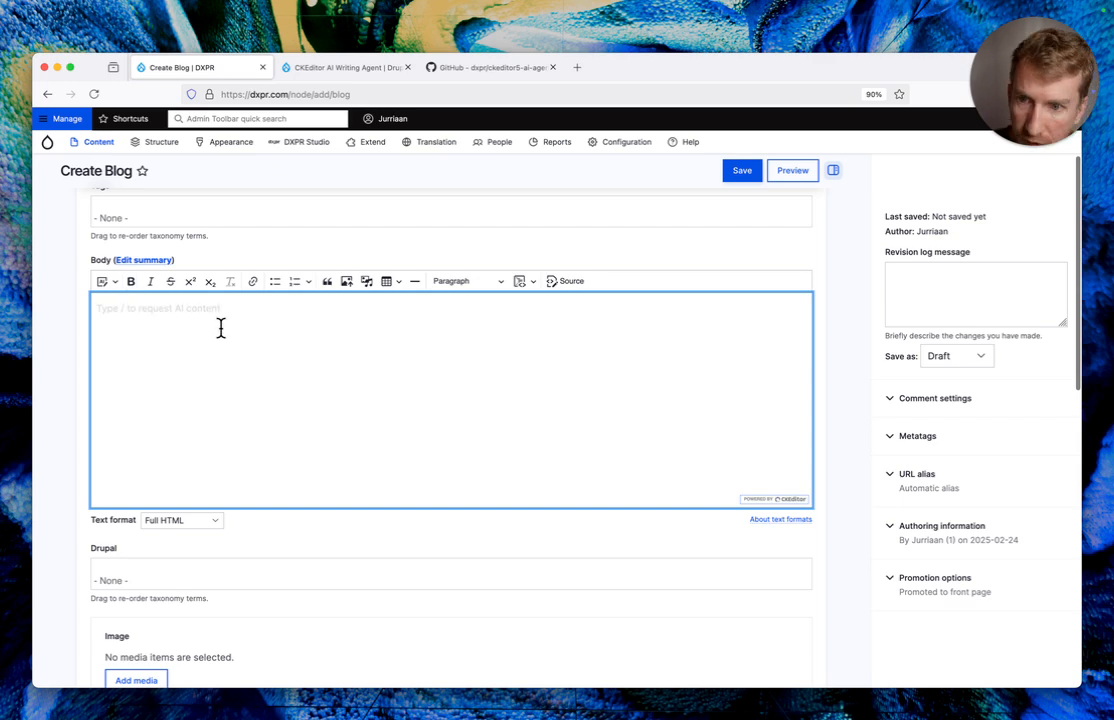
Copy the web address of the CKEditor AI Writing Agent project page and return to the Create Blog form
left_click(335, 67)
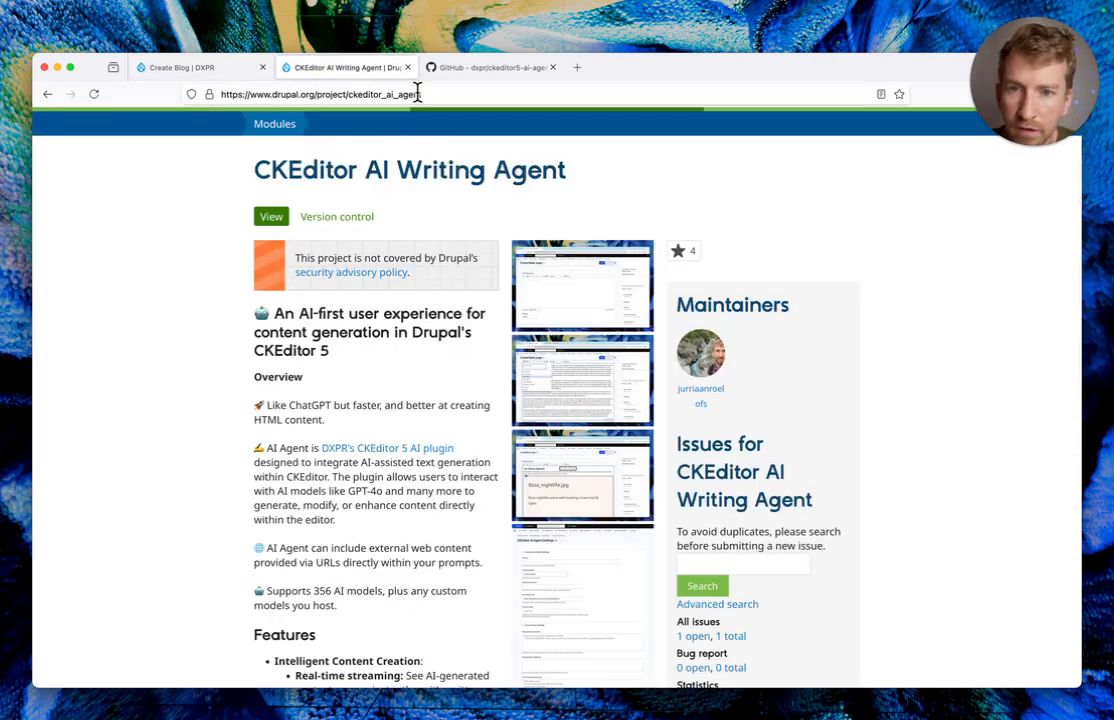
left_click(417, 93)
key("super+c")
left_click(178, 67)
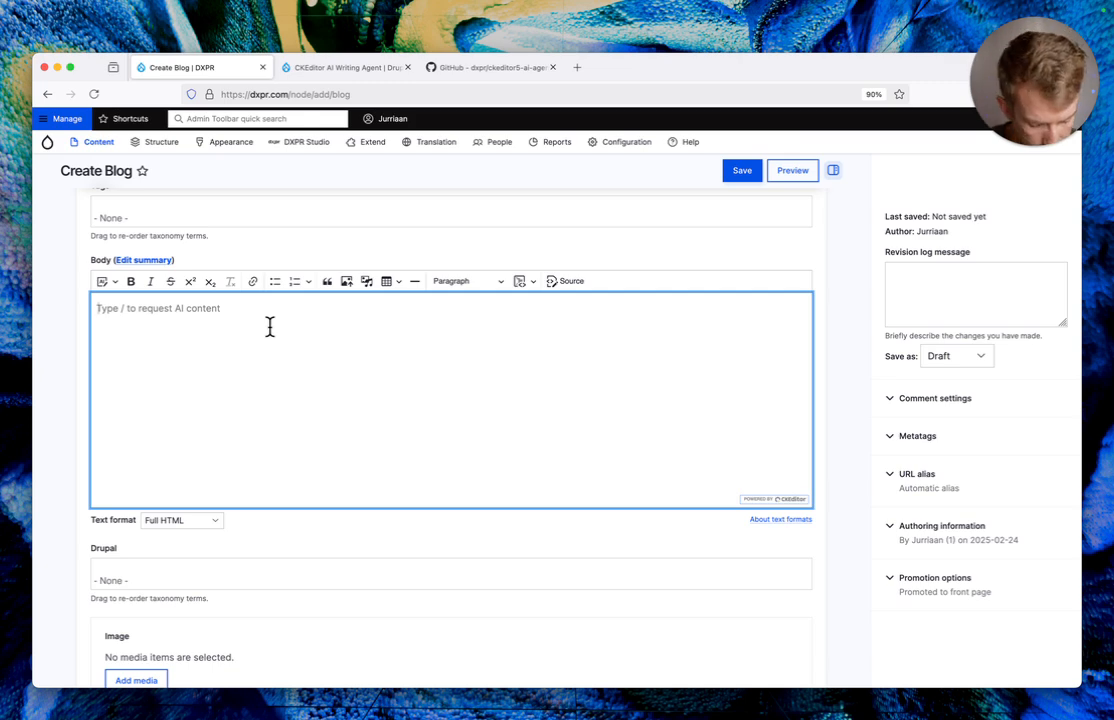
Enter "/write an SEO optimized blog post introducing the CKEditor AI Writing Agent module to the Drupal community:" in the body, followed by the copied URL
type("/write ")
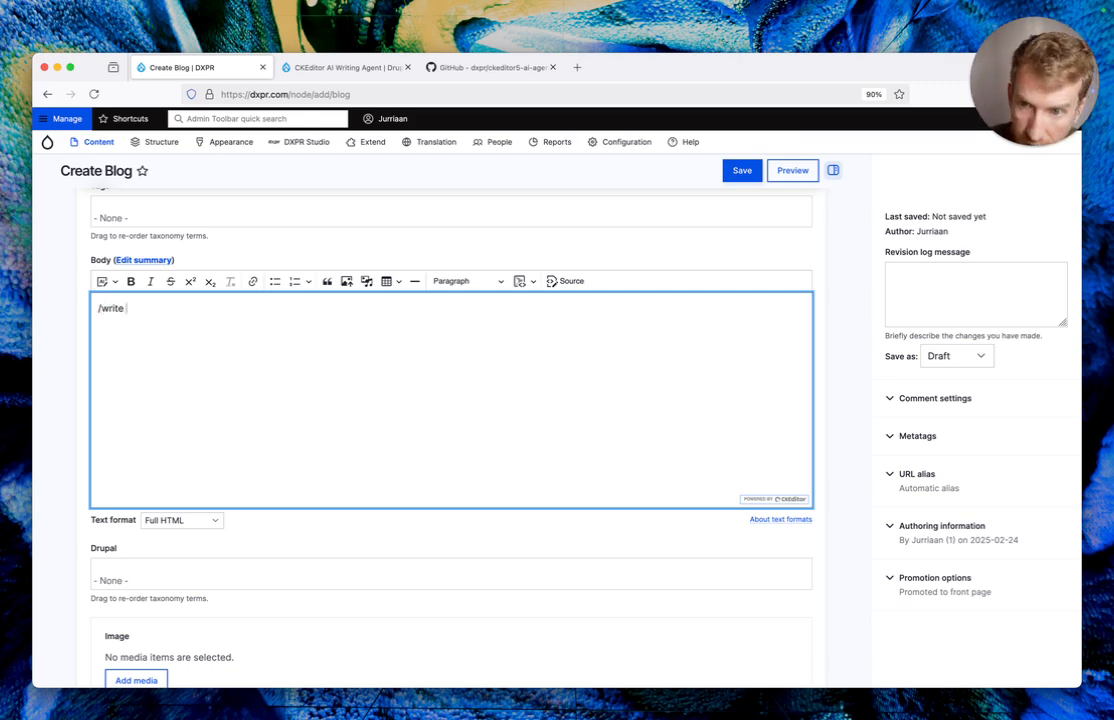
type("an SEO optimized blog post")
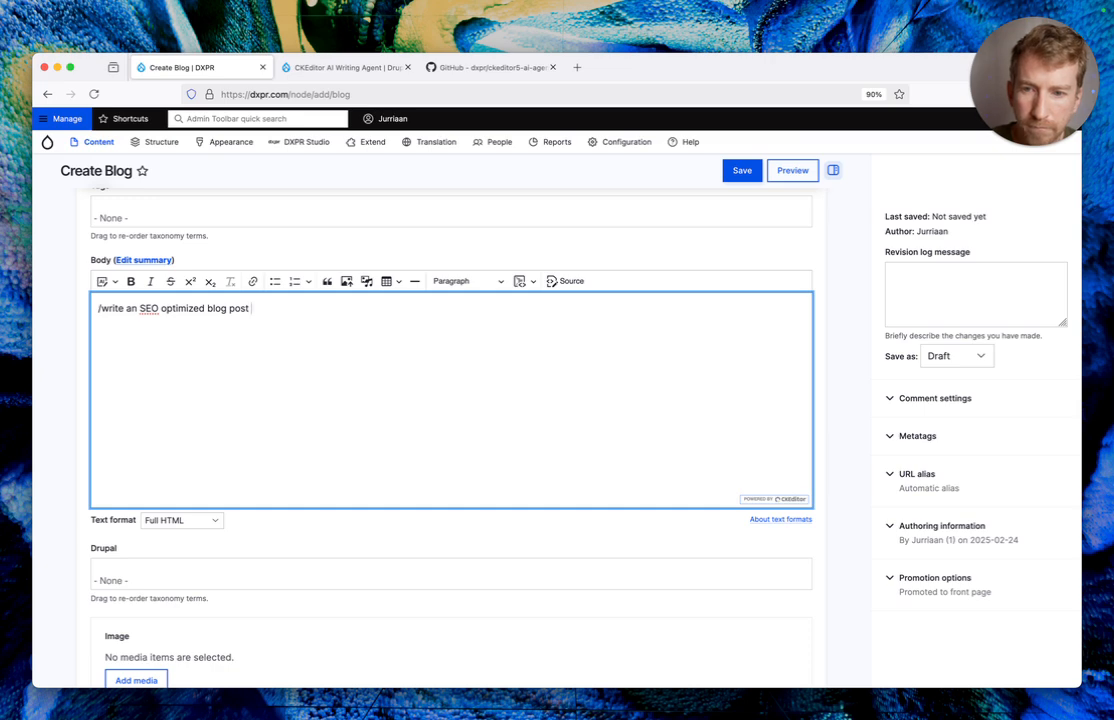
type(" int")
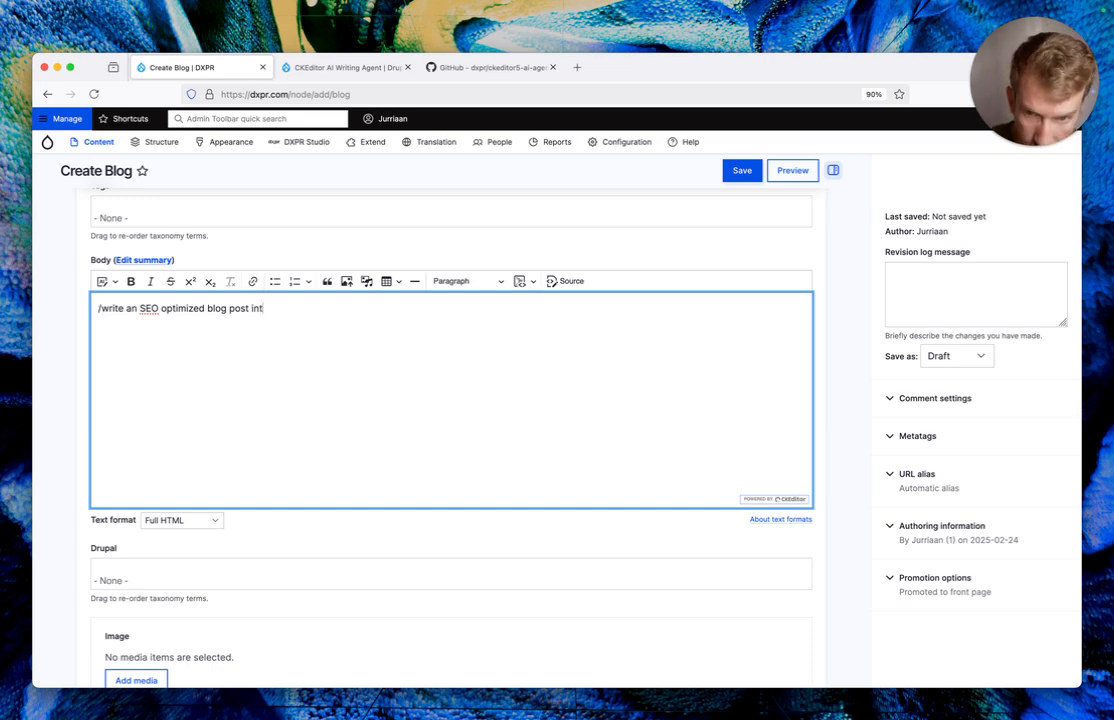
type("roducing the")
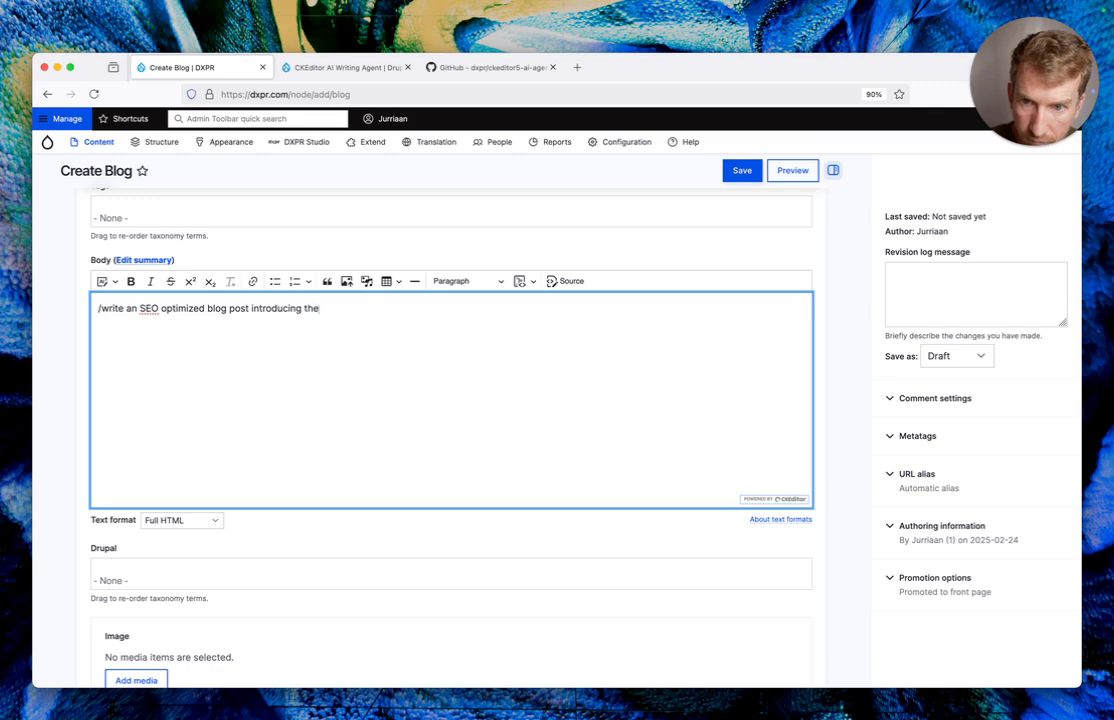
type(" CKEDi")
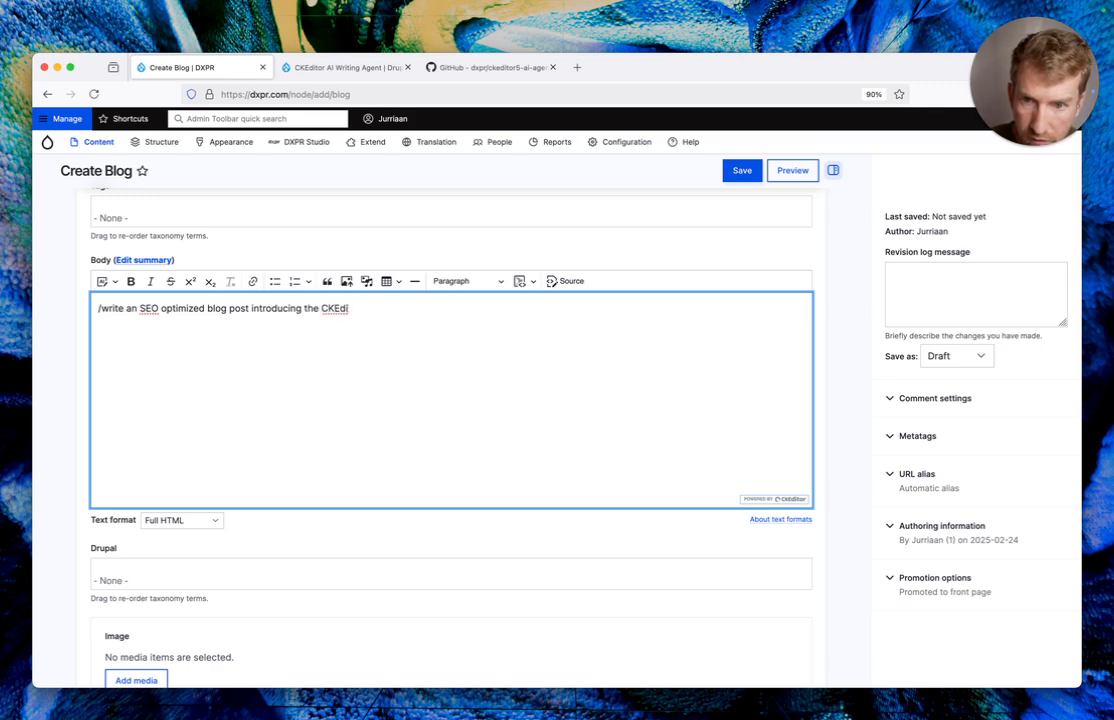
type("tor A")
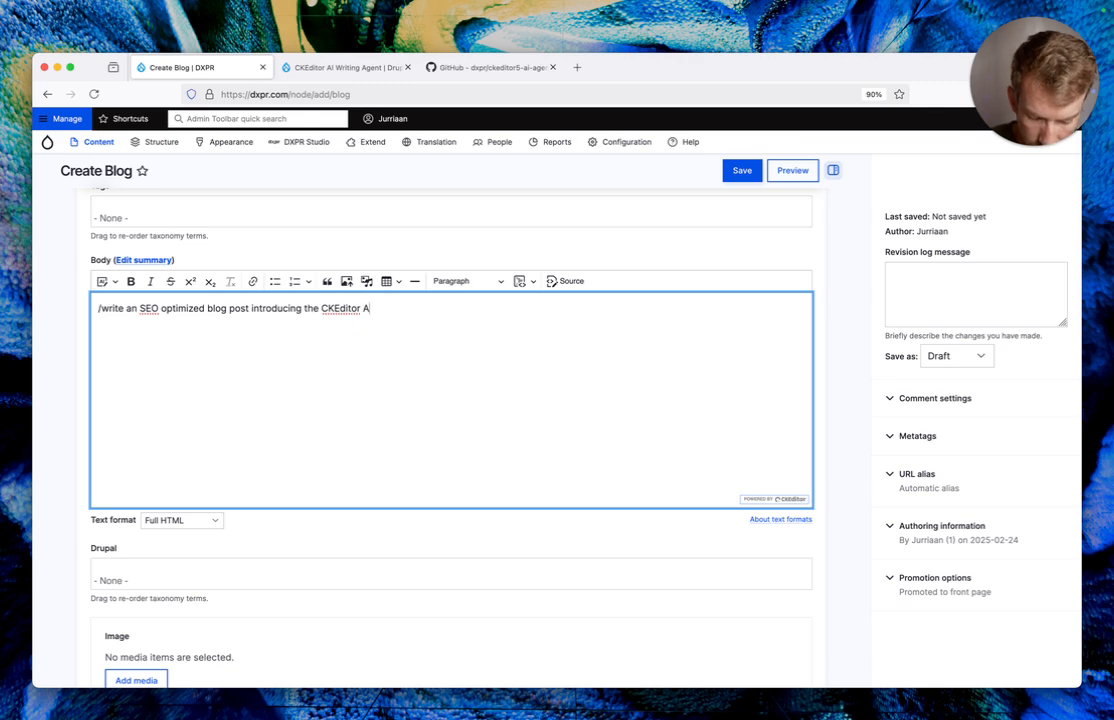
type("I Writing Age")
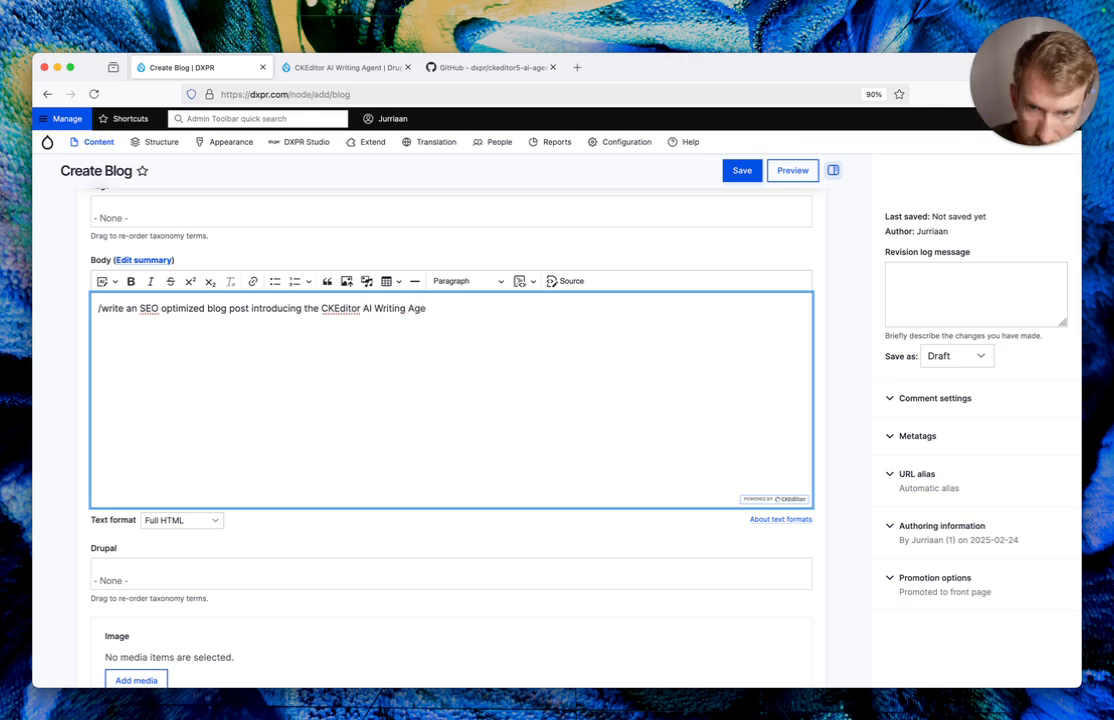
type("nt module to the D")
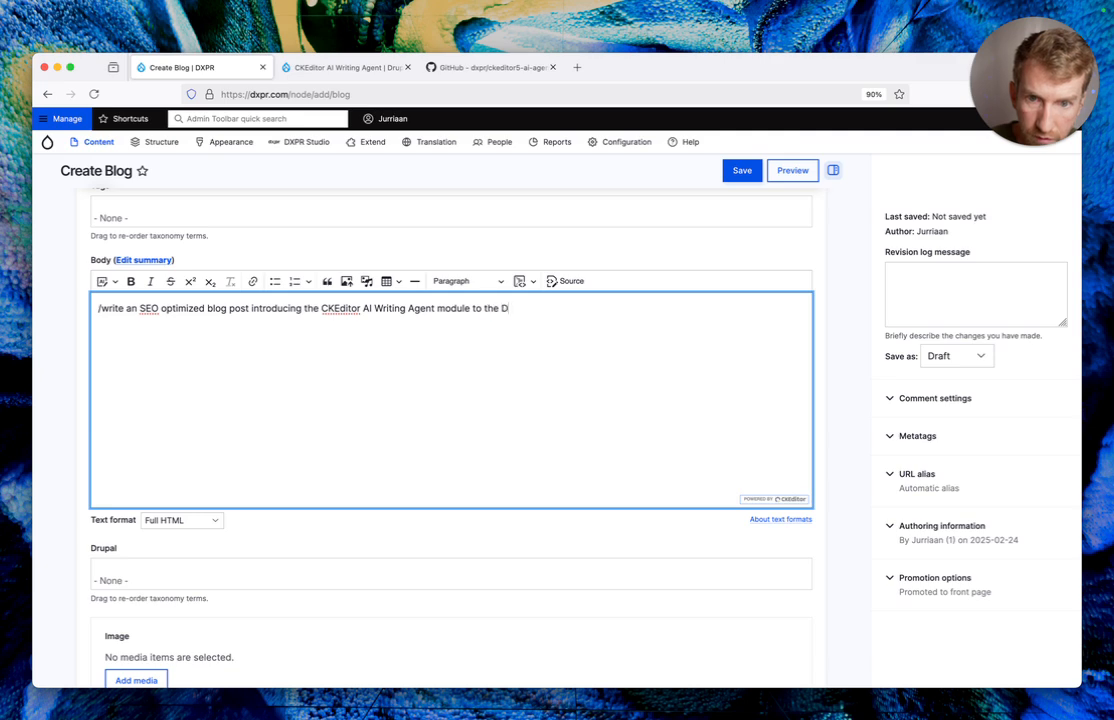
type("rupal community")
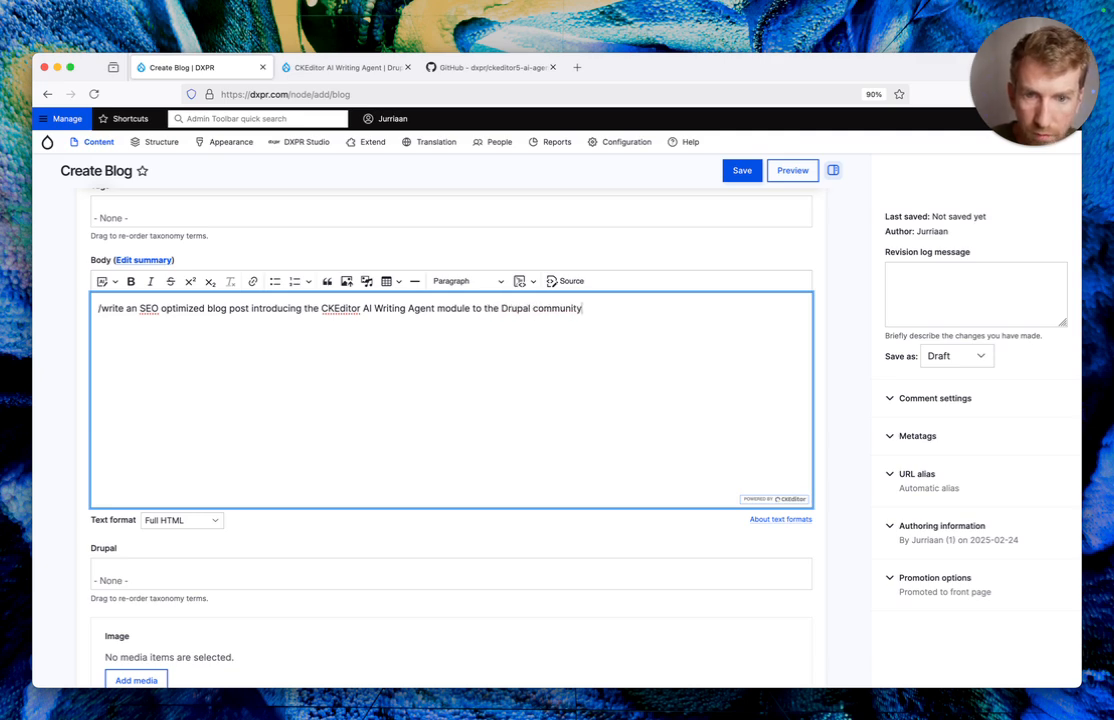
type(":")
key("super+v")
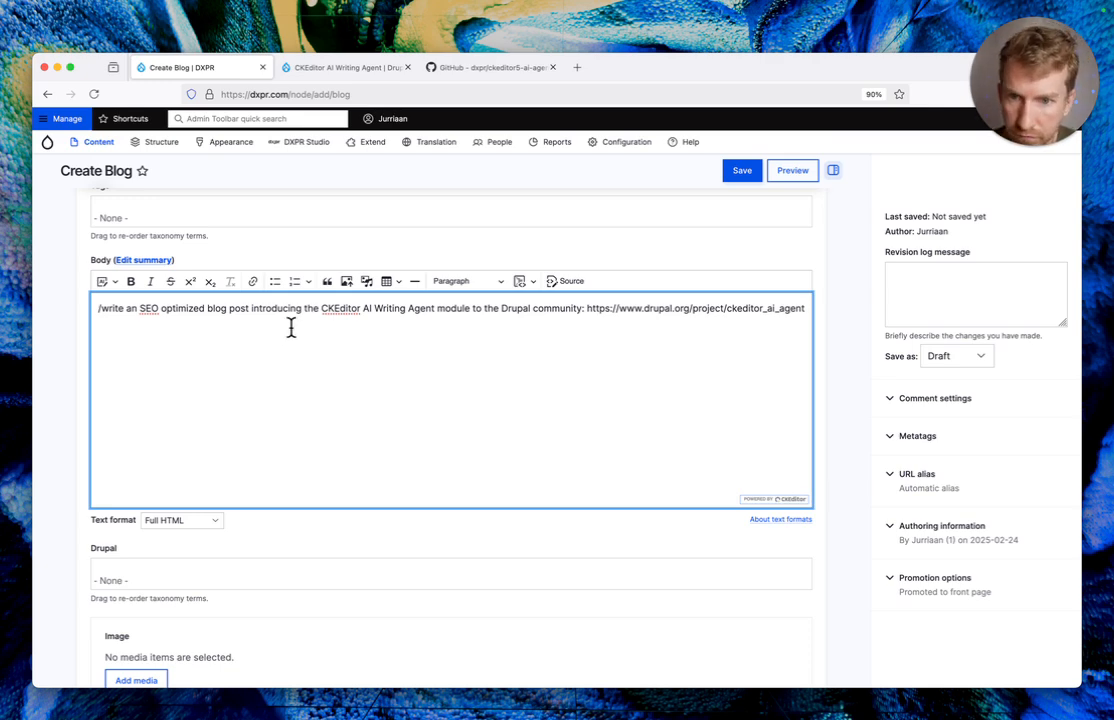
Refine the prompt by adding "exciting new" before "CKEditor" and "900 word" before "blog post"
type("exciting new")
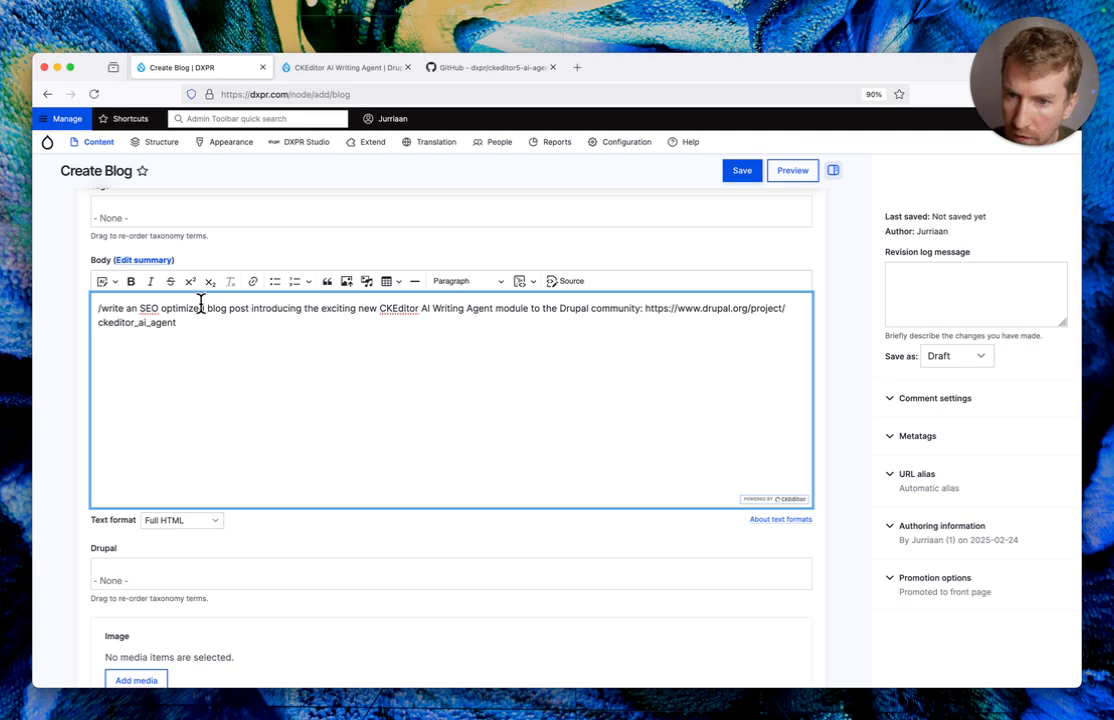
left_click(250, 310)
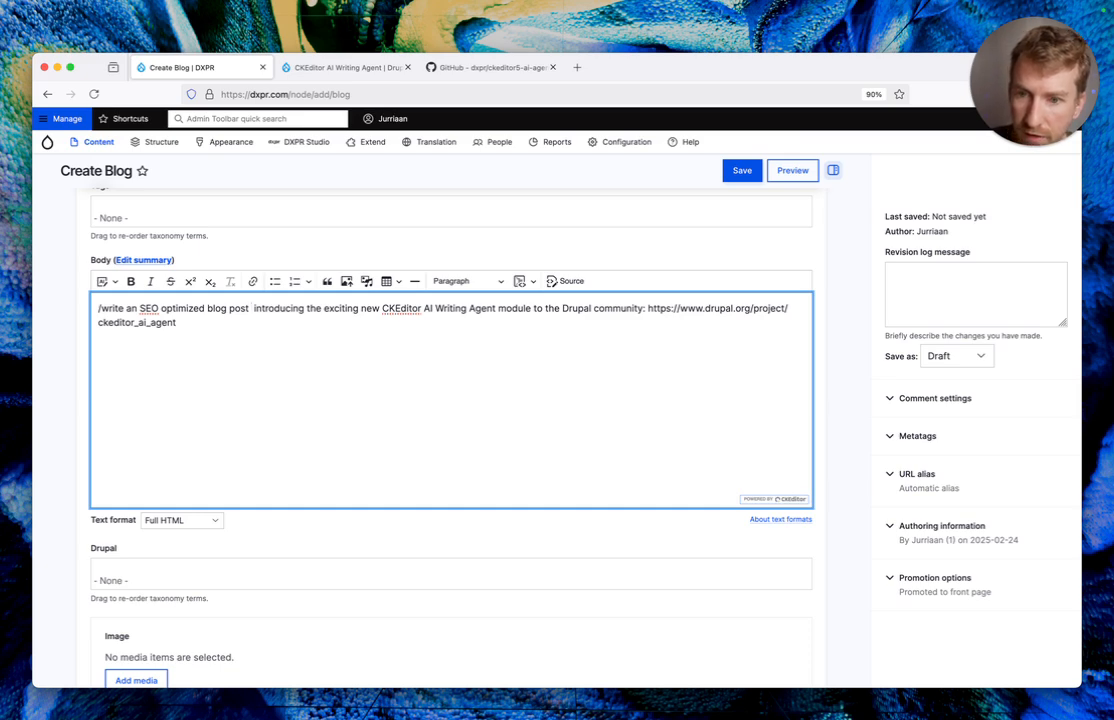
type("900 word")
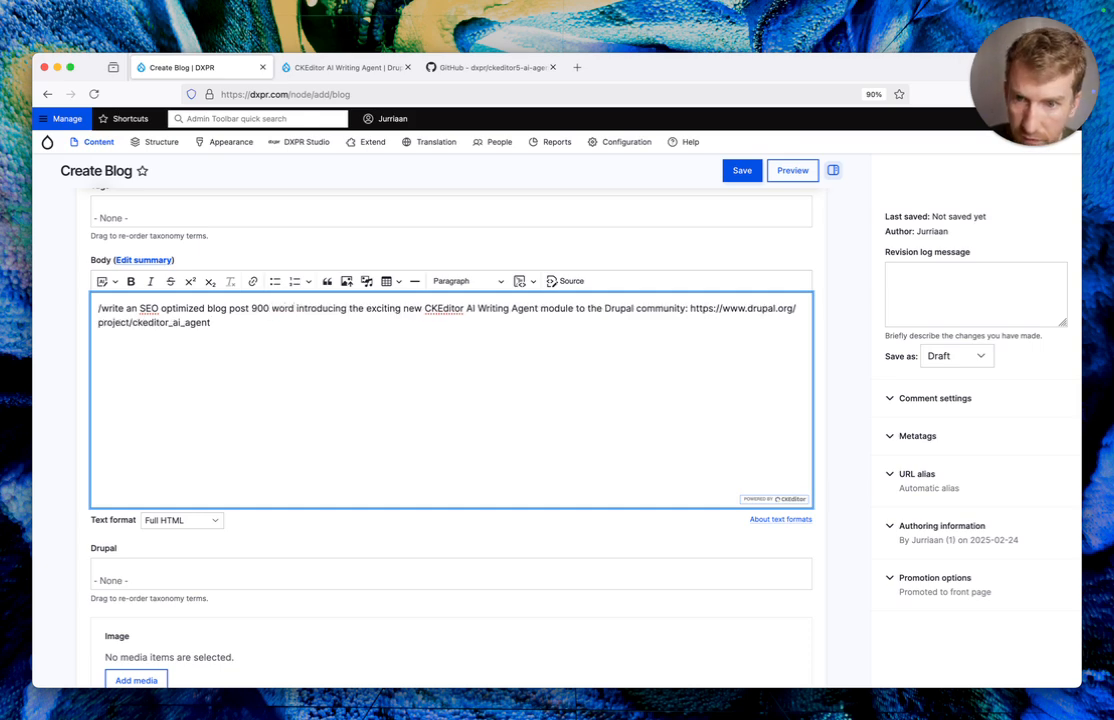
key("BackSpace")
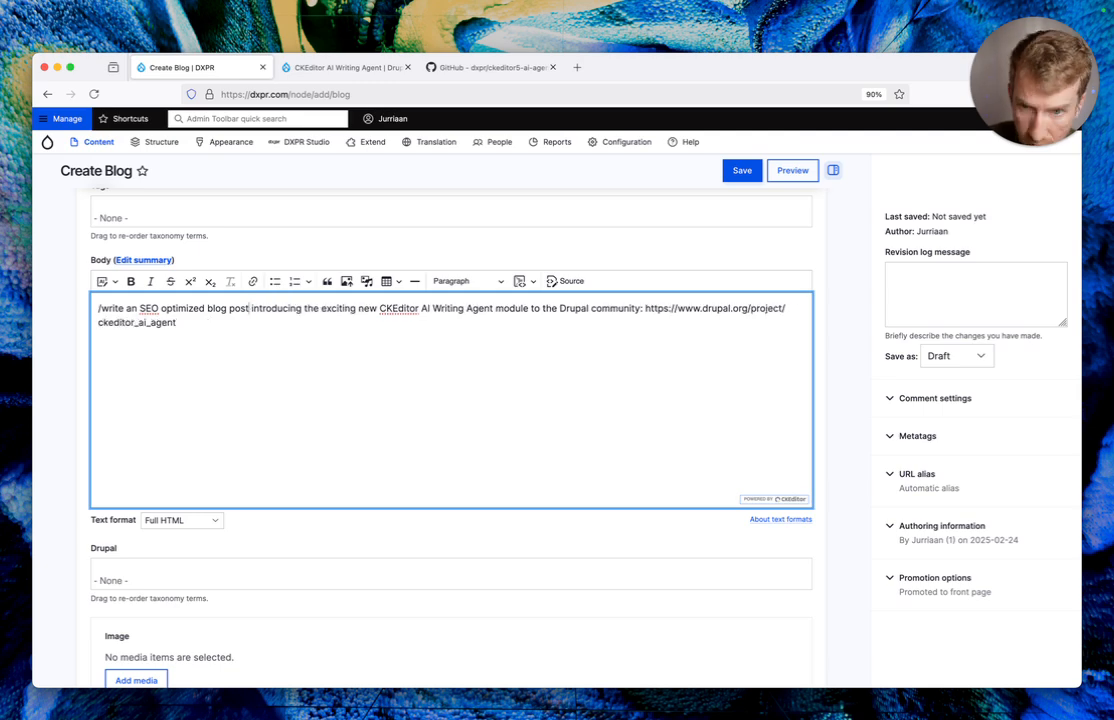
type("900 word")
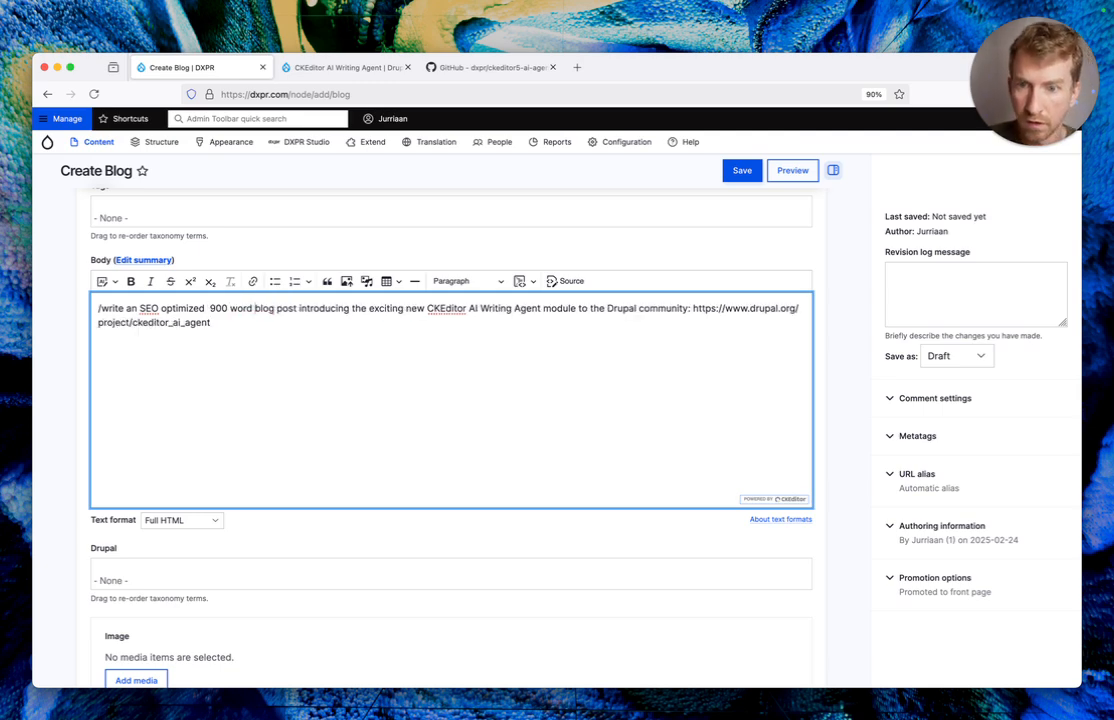
Look through the CKEditor AI Writing Agent project page that the prompt references as its source
left_click(326, 67)
scroll(405, 316, "down", 10)
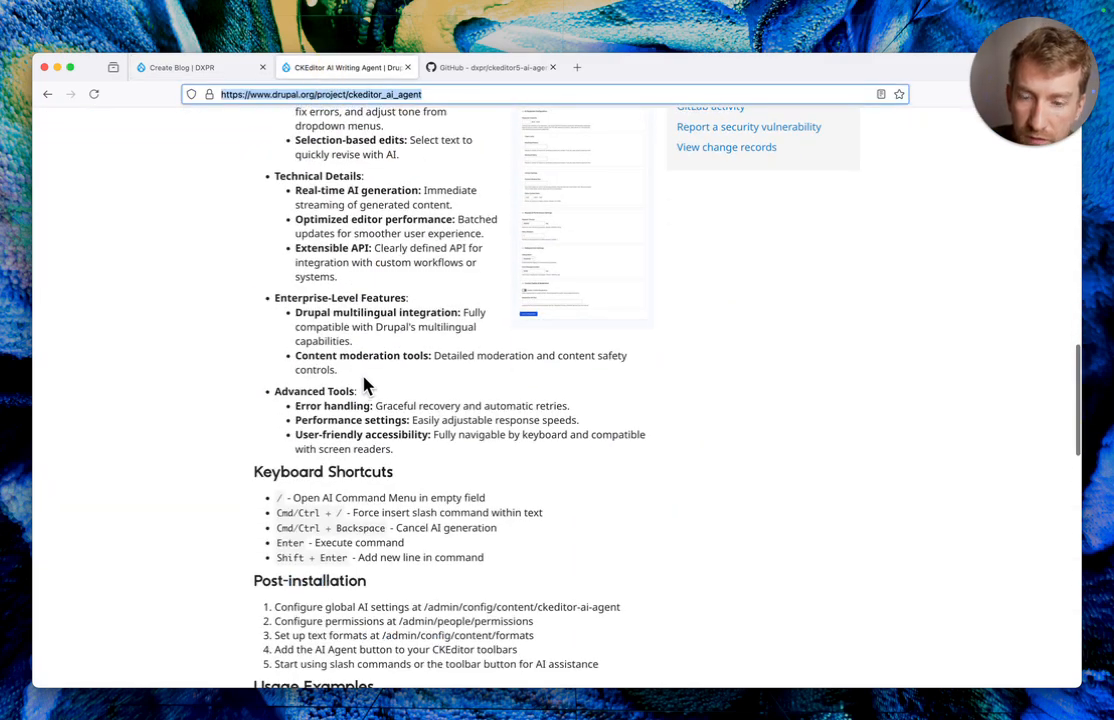
scroll(365, 385, "down", 10)
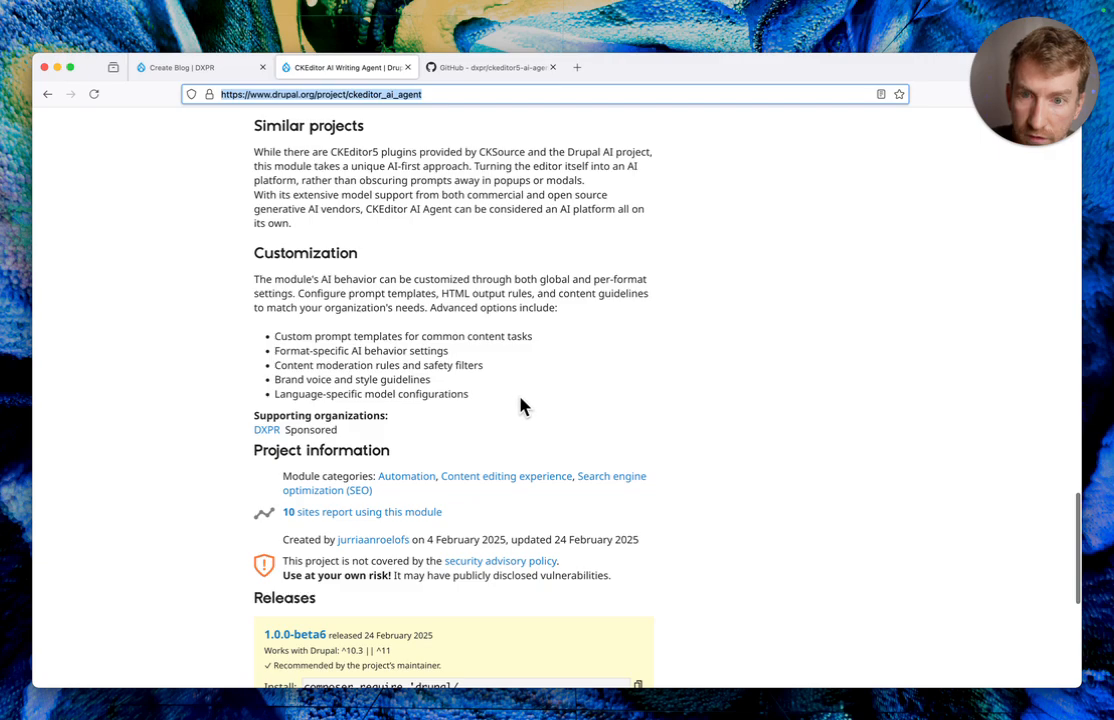
scroll(520, 405, "up", 20)
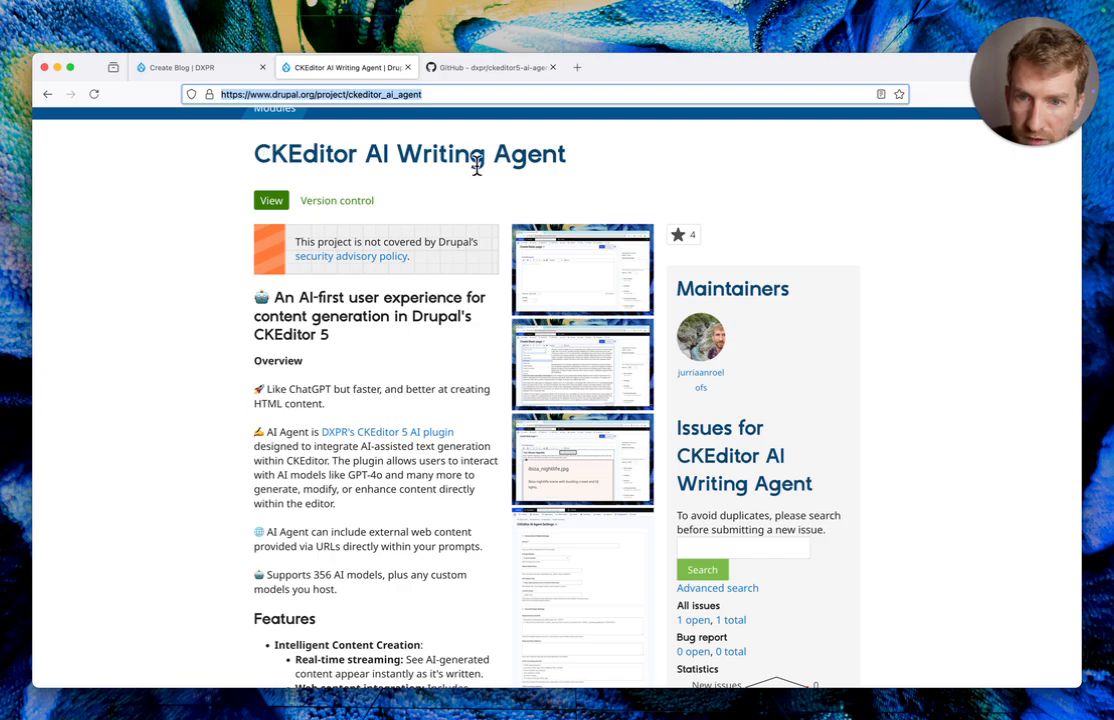
Examine the project page's feature list, keyboard shortcuts, usage examples and release information
scroll(473, 175, "down", 15)
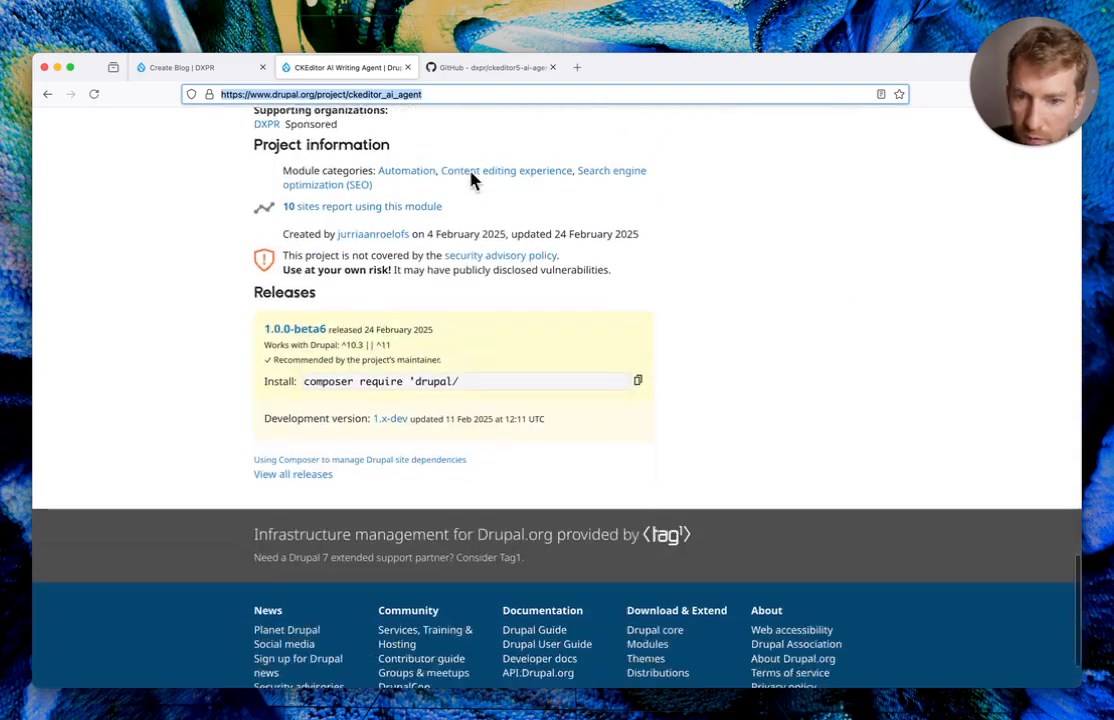
scroll(472, 176, "up", 15)
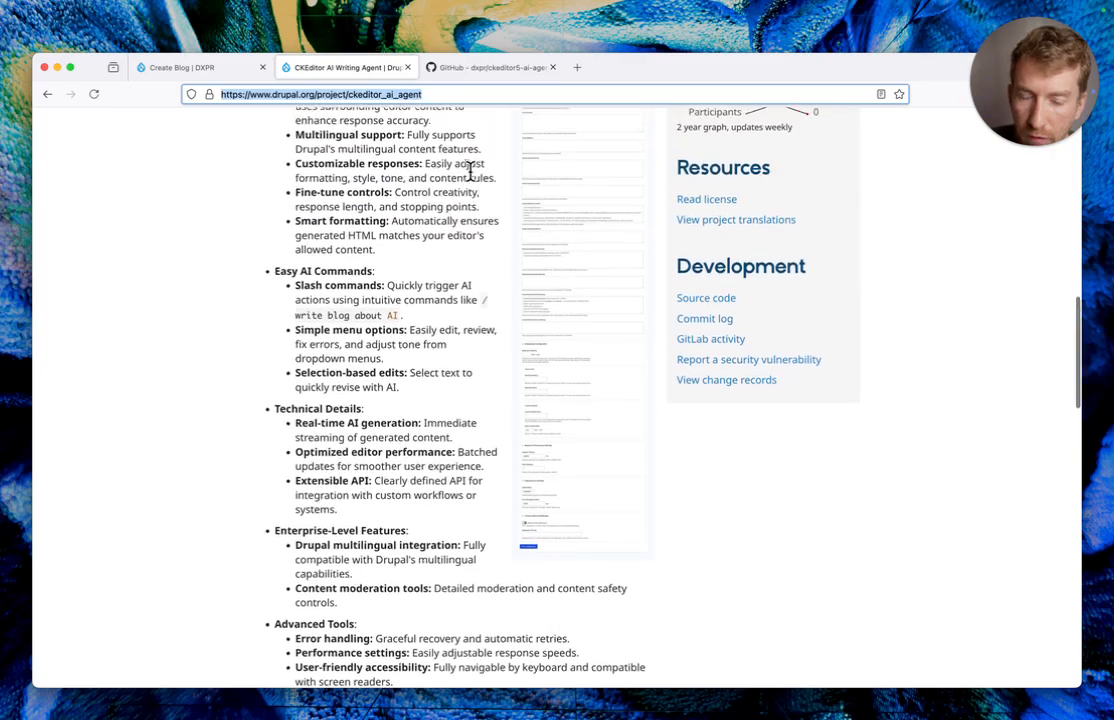
scroll(472, 180, "up", 5)
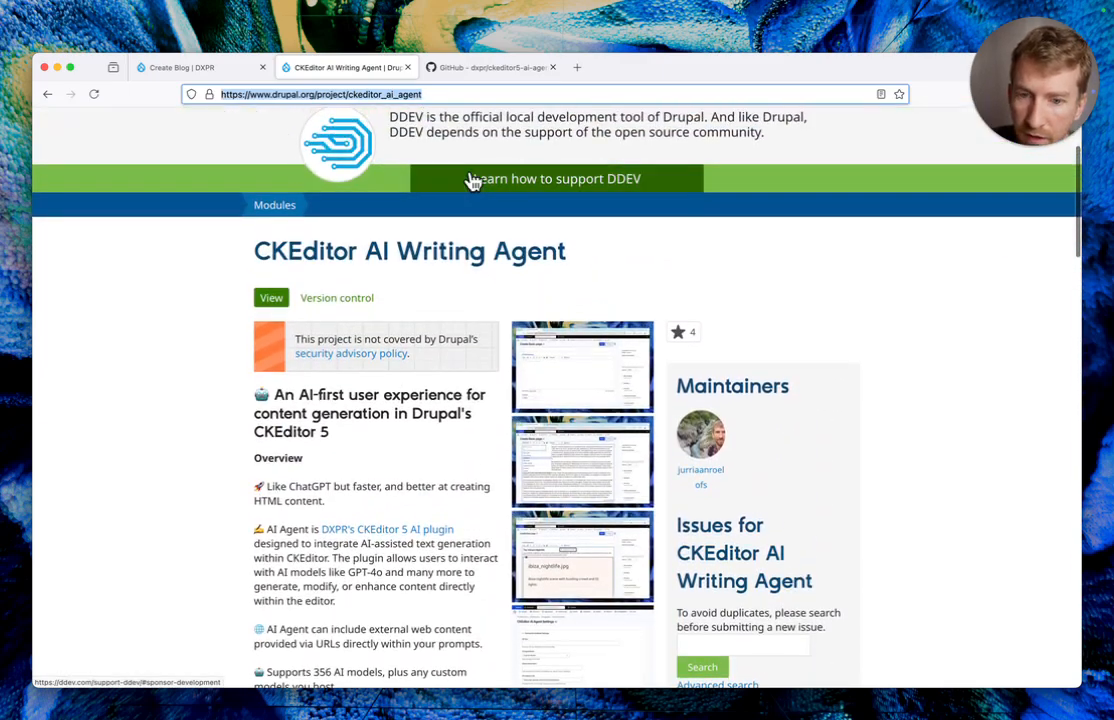
scroll(397, 240, "down", 8)
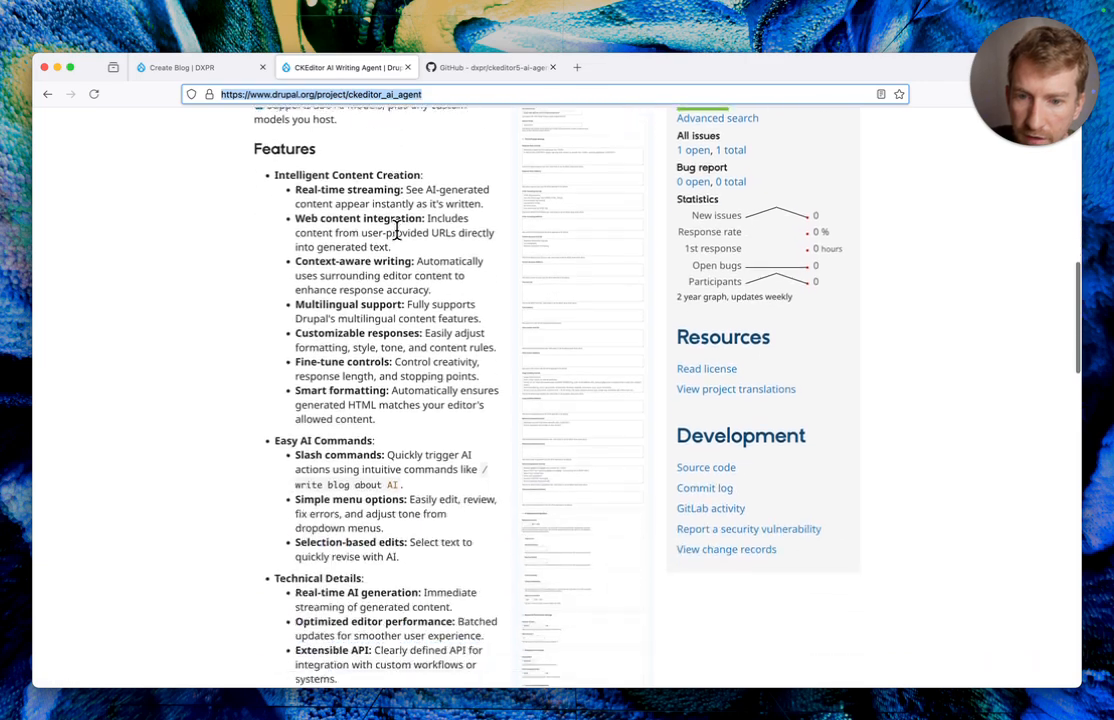
scroll(397, 230, "down", 8)
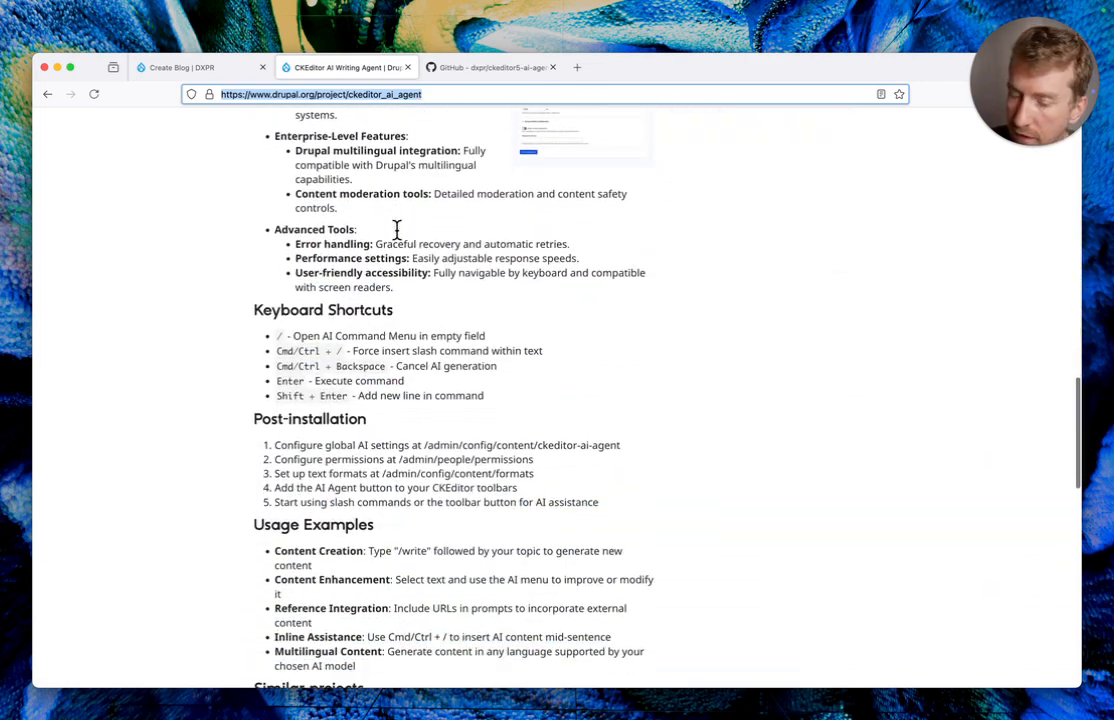
scroll(407, 233, "down", 10)
scroll(407, 231, "up", 20)
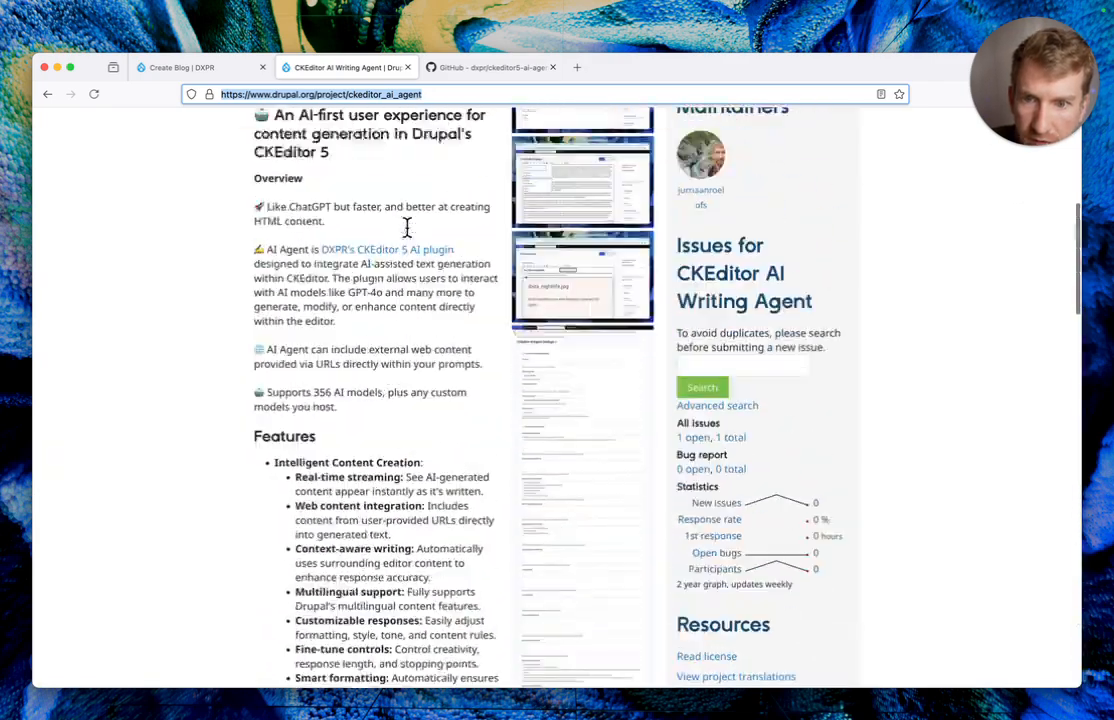
scroll(407, 230, "up", 10)
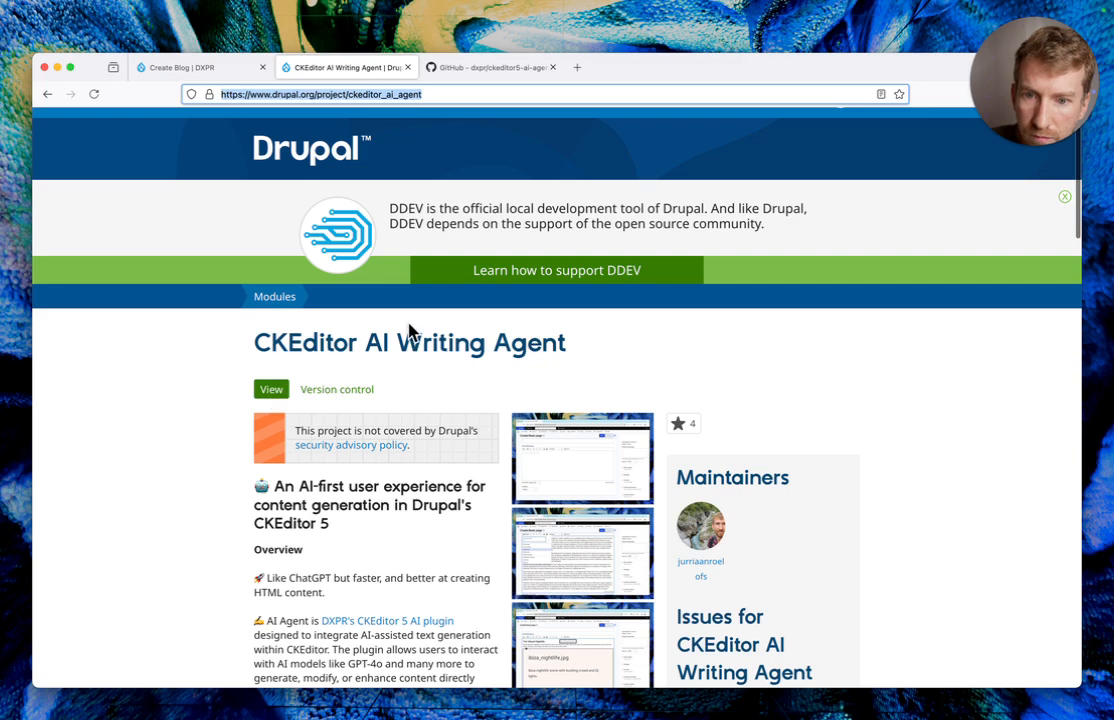
Return to the Create Blog form, remove the extra space before "900" in the body prompt, and run the prompt
left_click(240, 67)
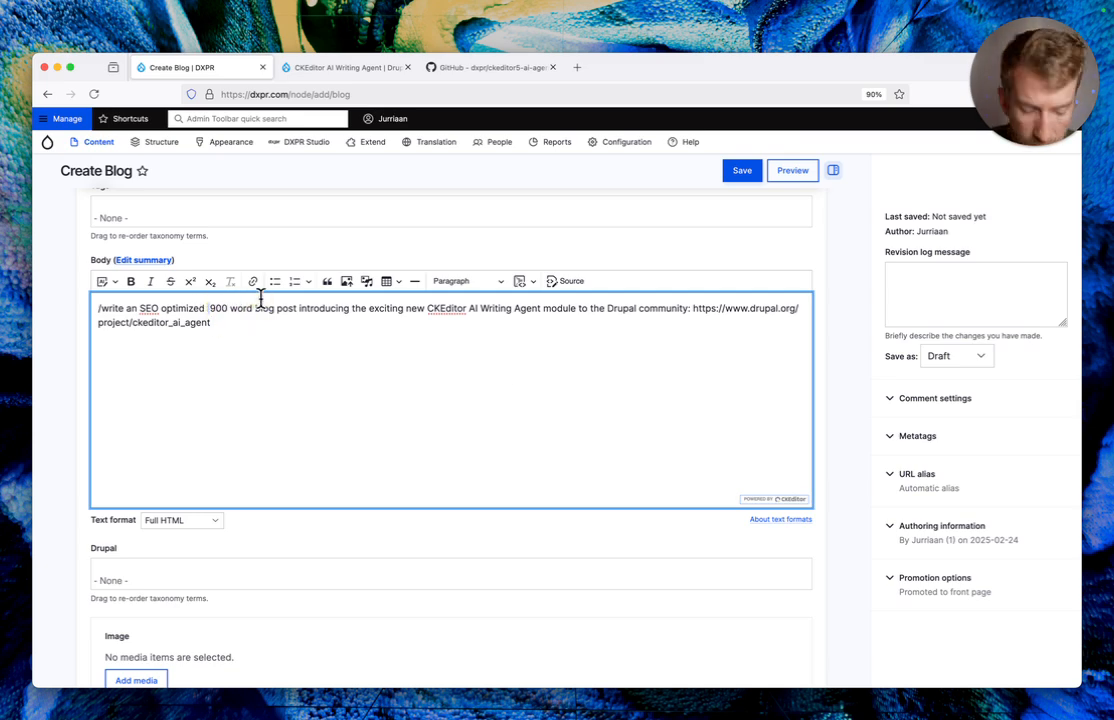
key("BackSpace")
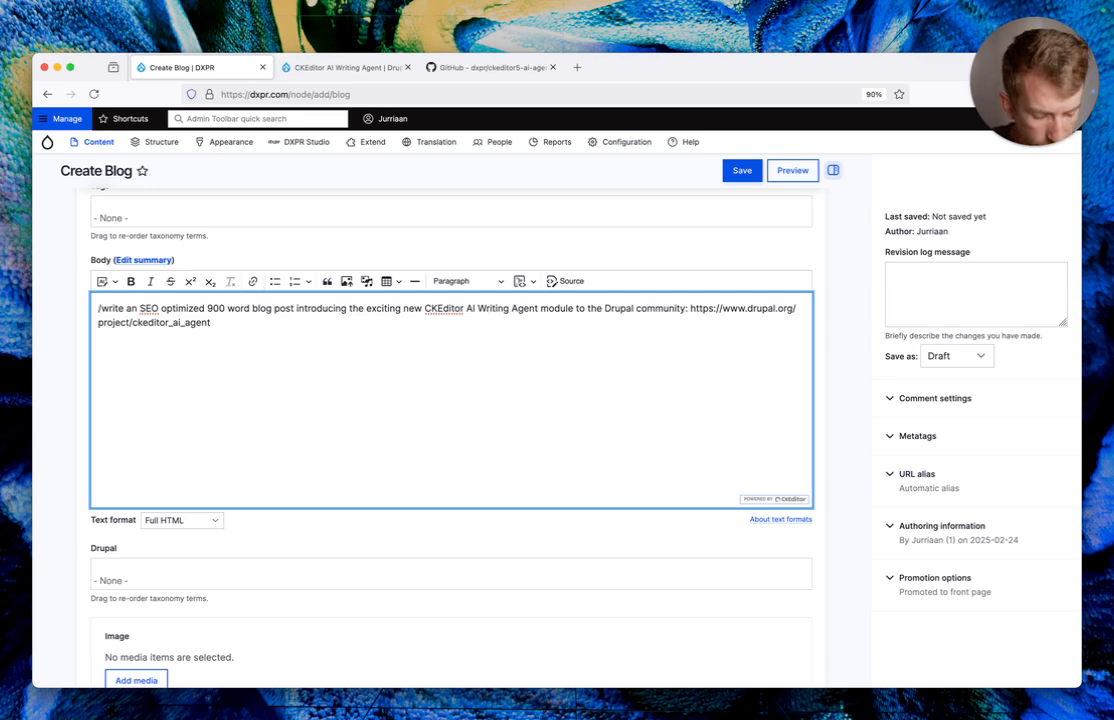
key("shift+alt+Right")
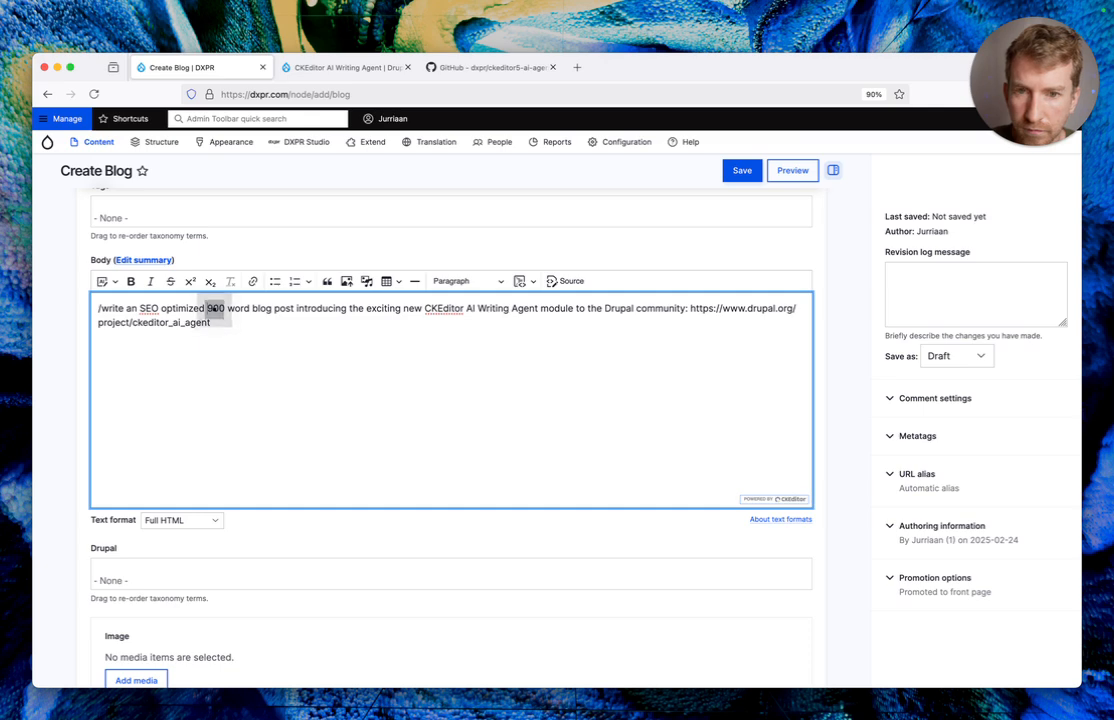
key("Return")
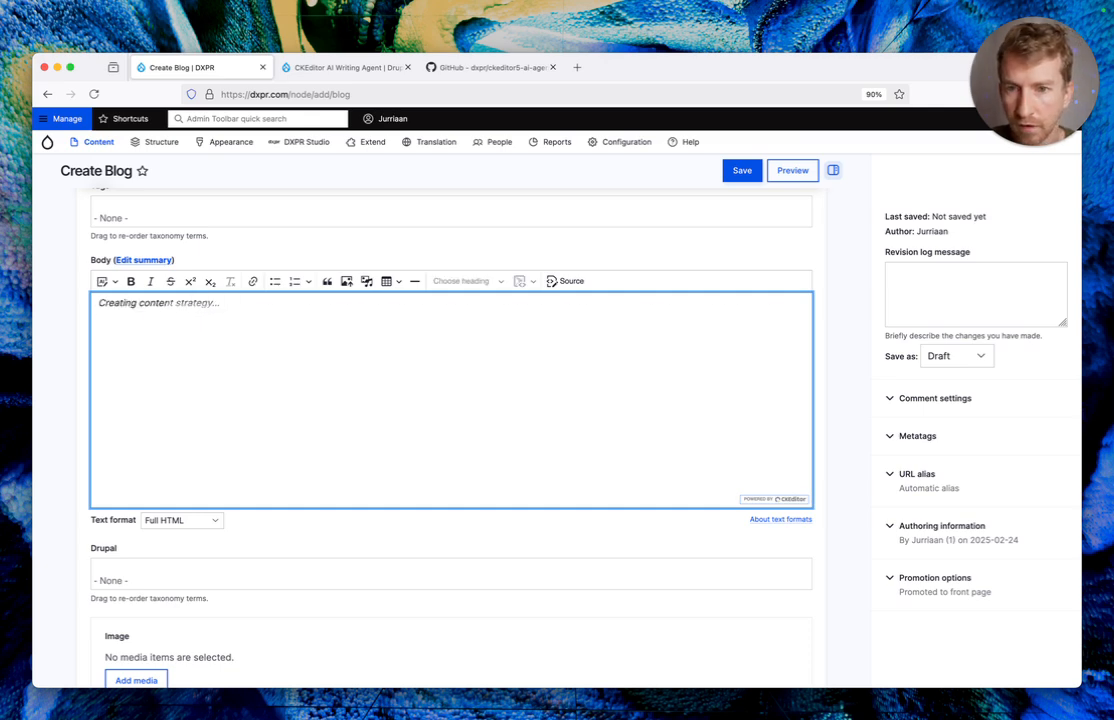
Compare the ckeditor5-ai-agent README on GitHub, including its configuration options, with the usage and customization sections of the Drupal project page
left_click(455, 67)
scroll(143, 277, "down", 15)
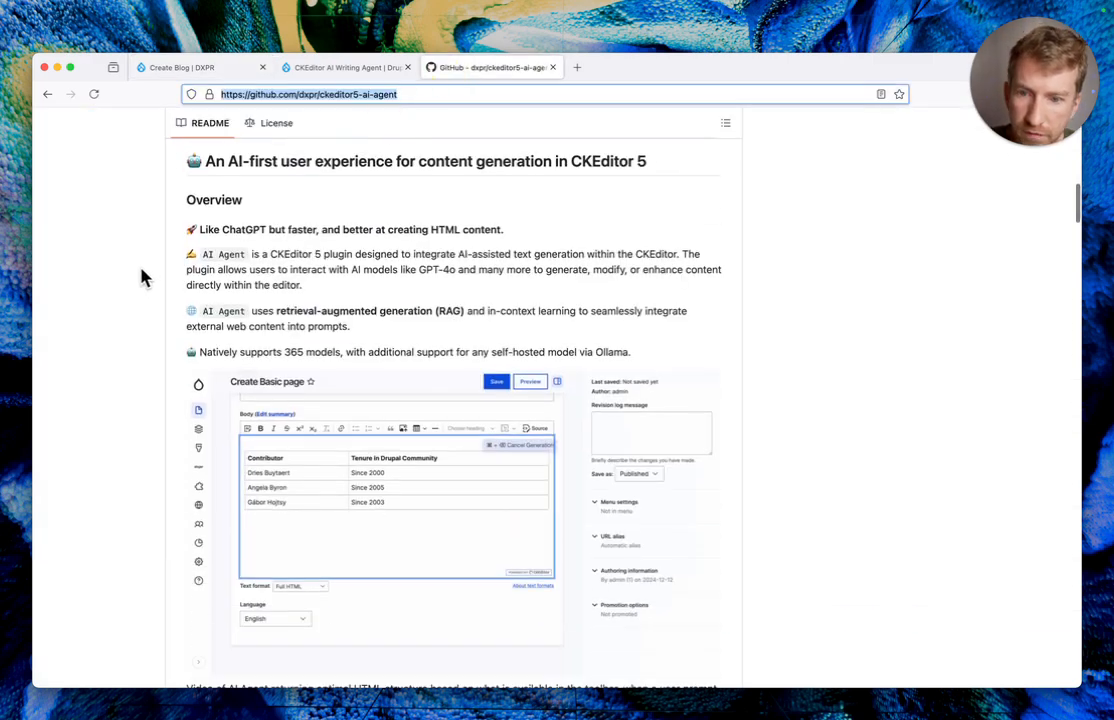
scroll(143, 277, "down", 10)
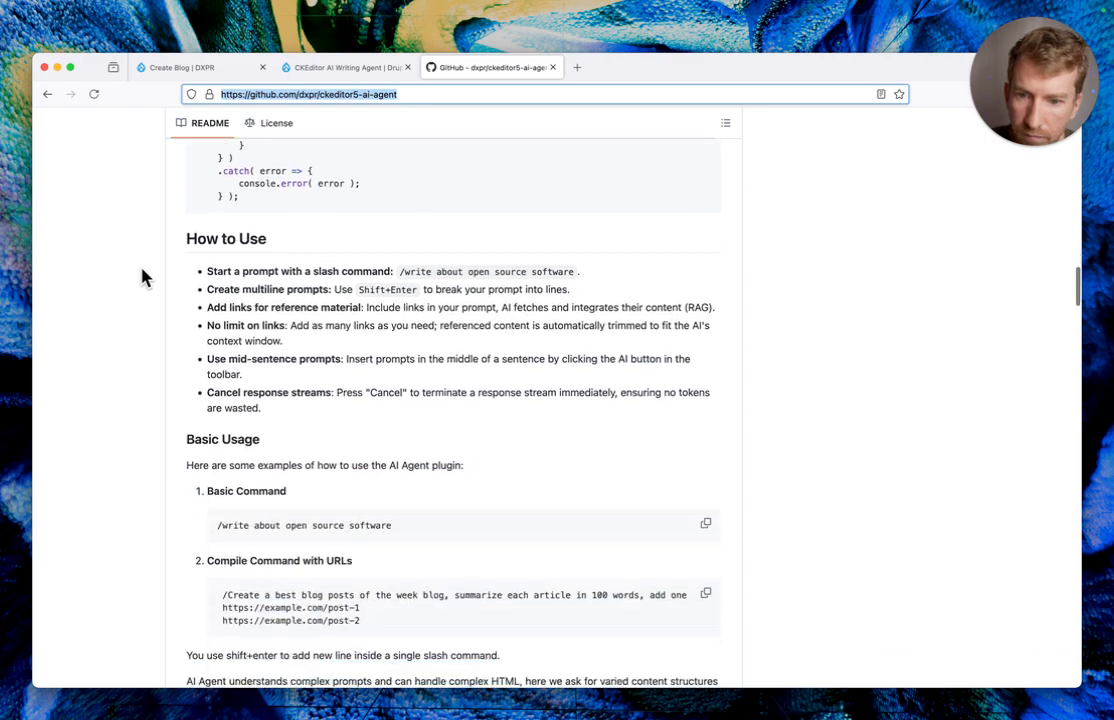
scroll(143, 277, "down", 5)
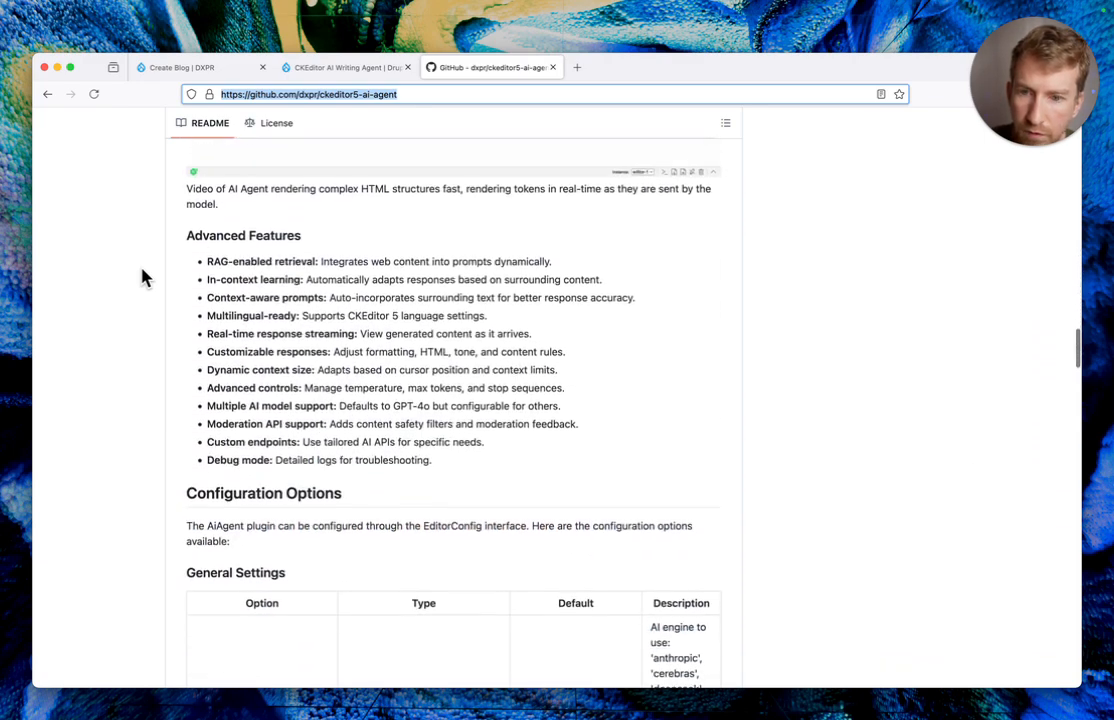
scroll(579, 265, "down", 10)
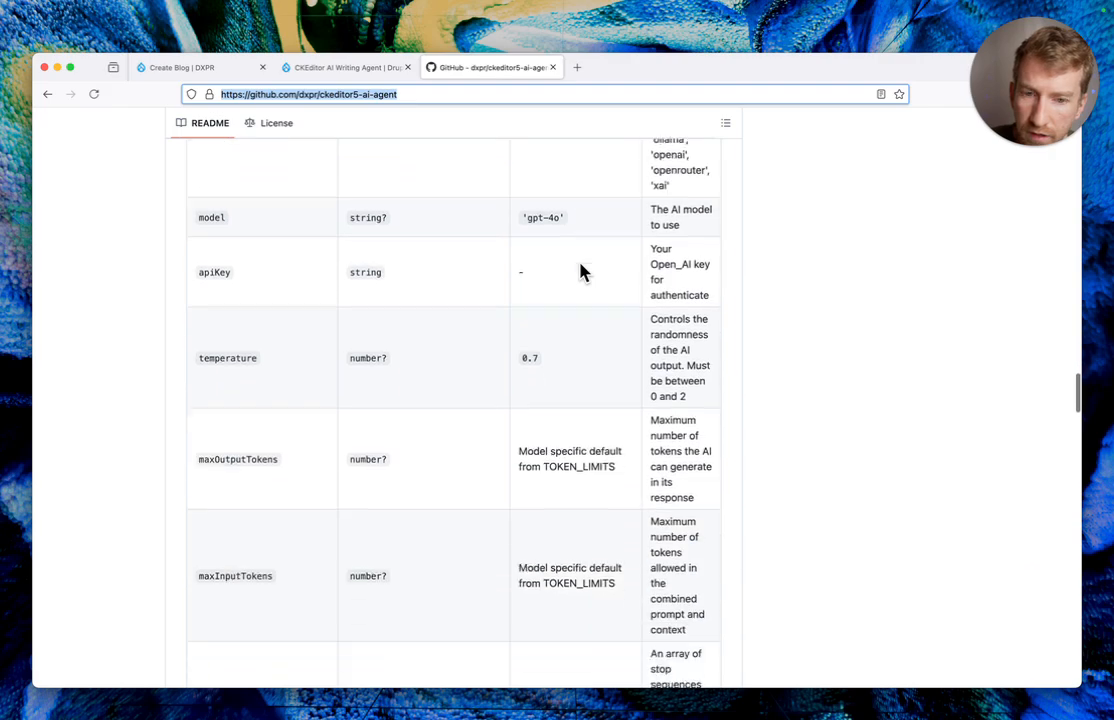
scroll(577, 266, "down", 10)
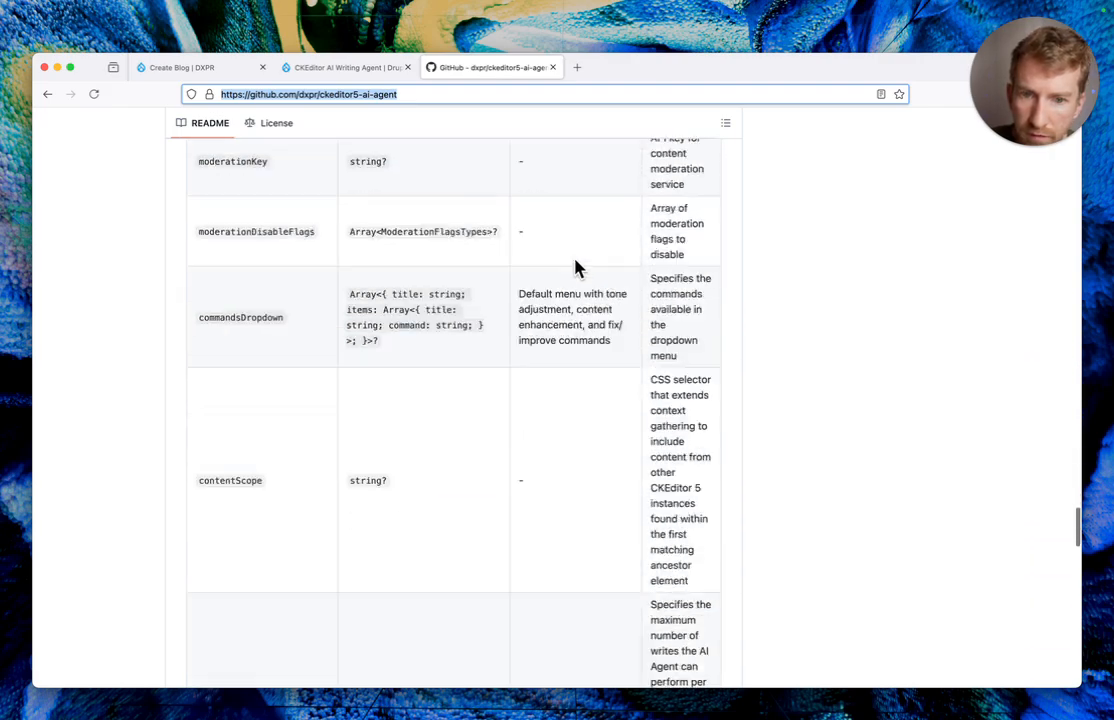
left_click(333, 72)
scroll(473, 318, "down", 20)
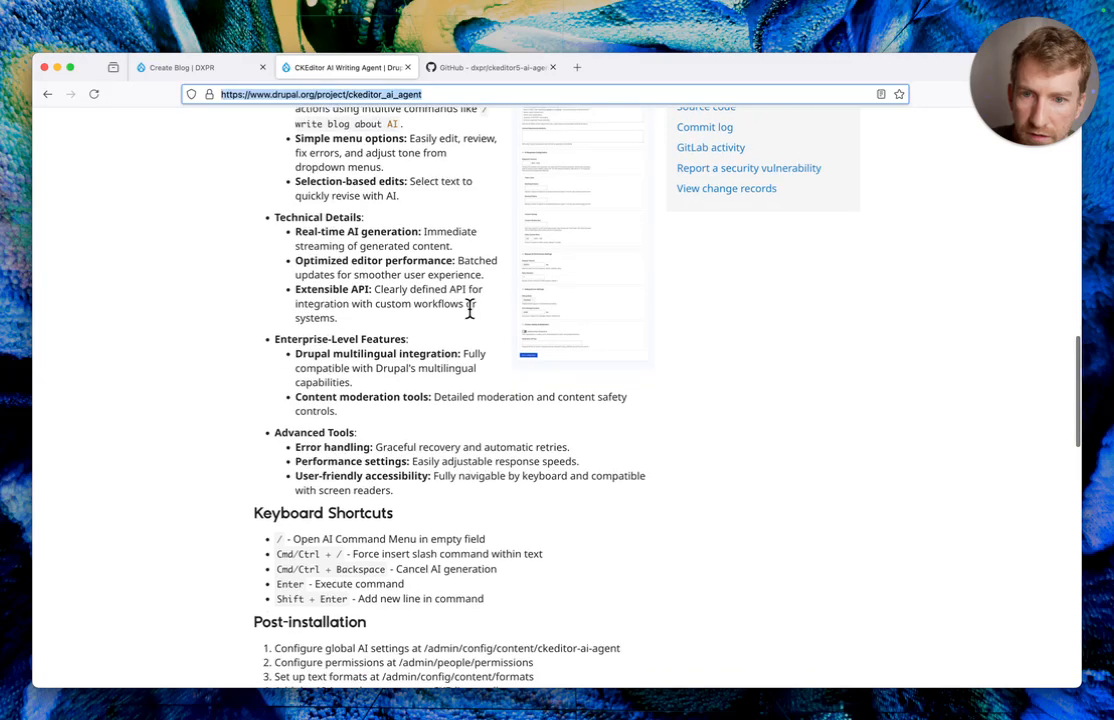
scroll(469, 311, "down", 1)
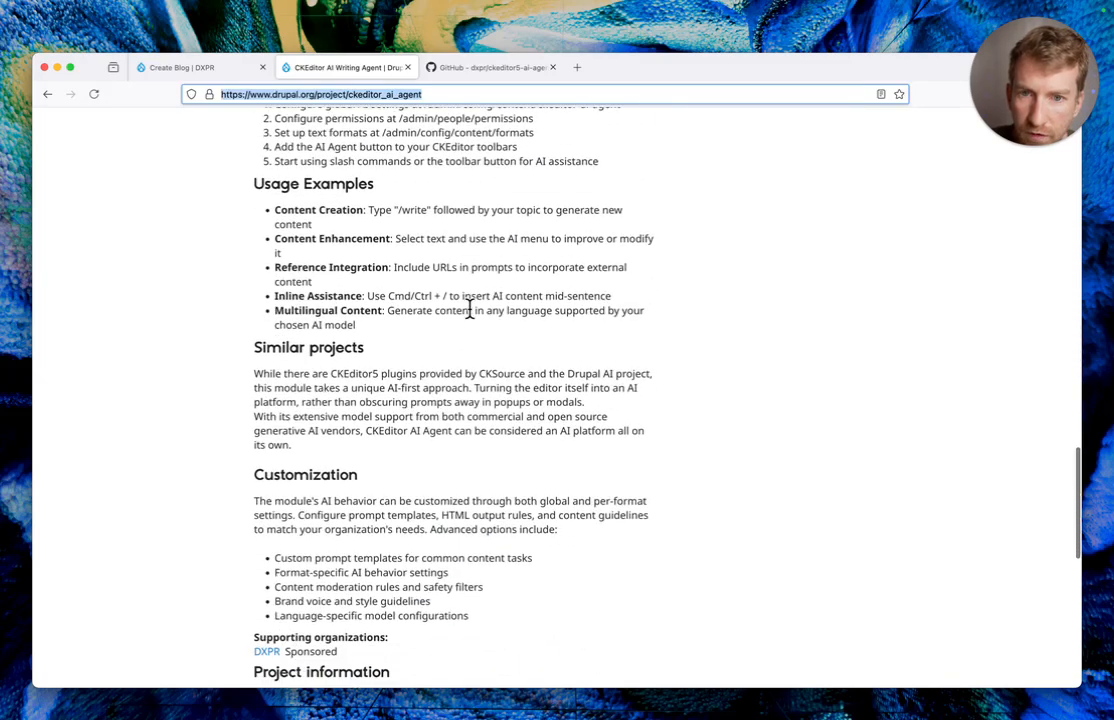
Examine the GitHub repository overview and the README's installation, basic usage and general settings sections
left_click(450, 67)
scroll(430, 380, "up", 10)
scroll(430, 383, "up", 15)
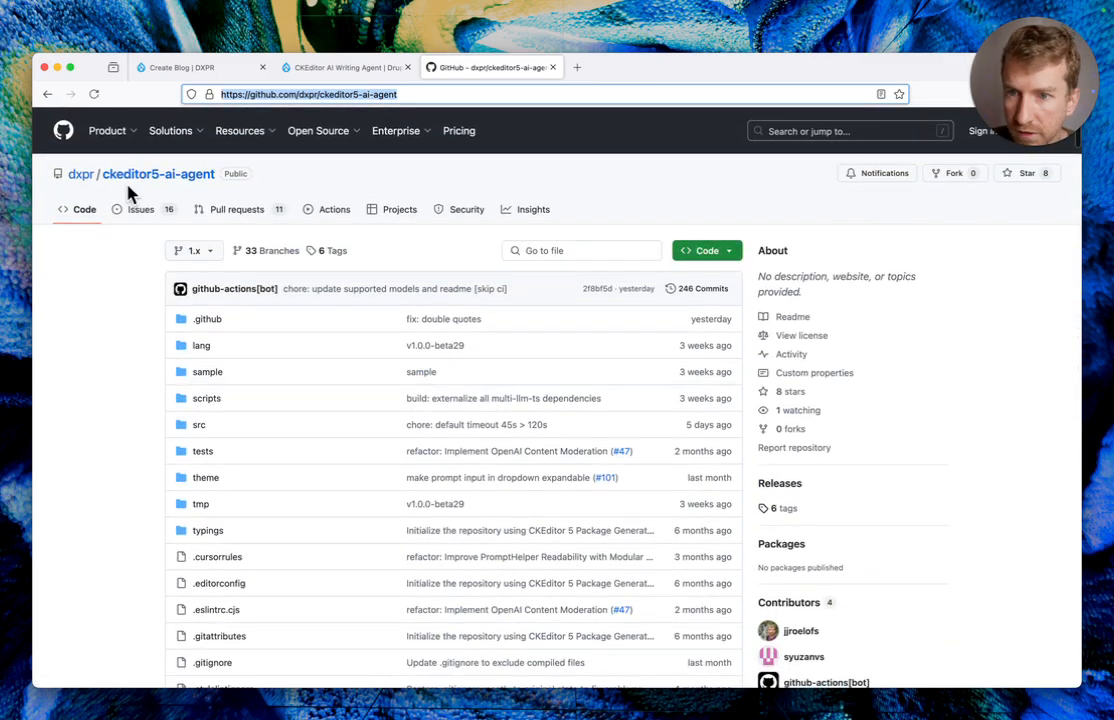
scroll(125, 196, "down", 15)
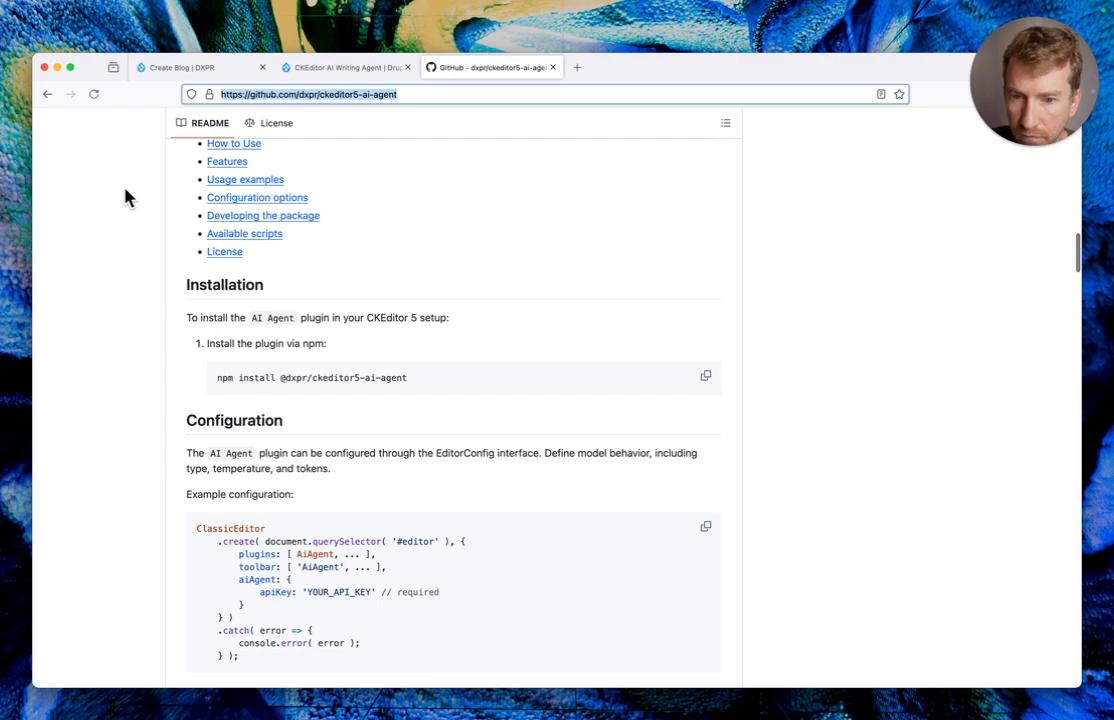
scroll(125, 196, "down", 10)
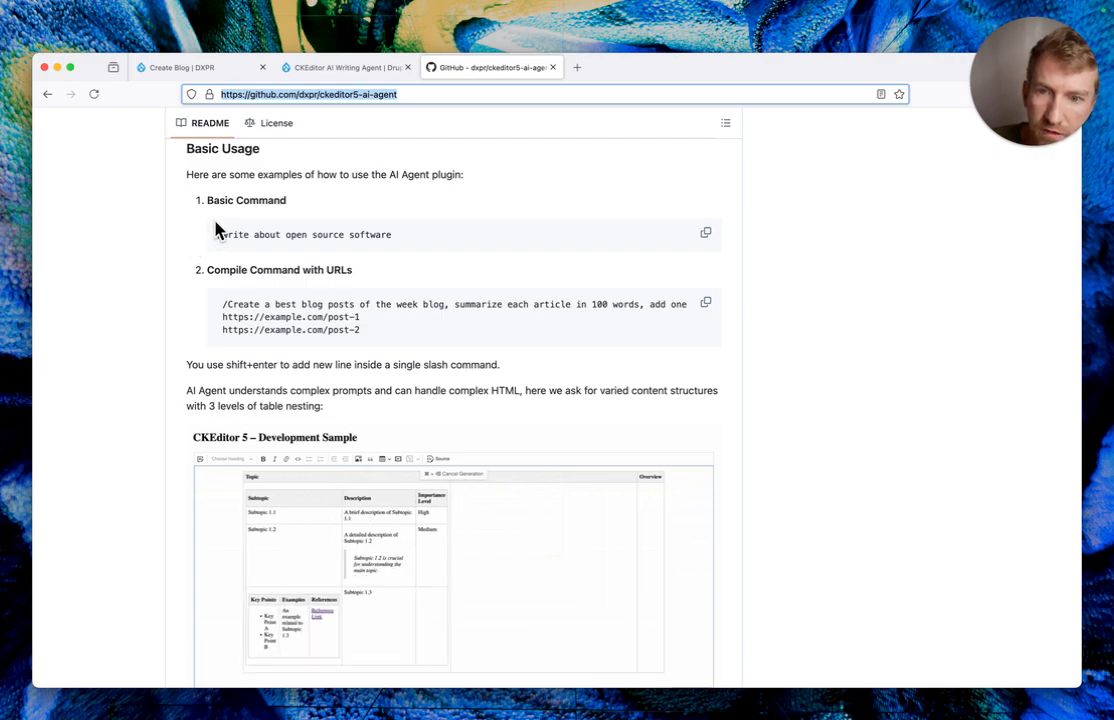
scroll(220, 220, "down", 15)
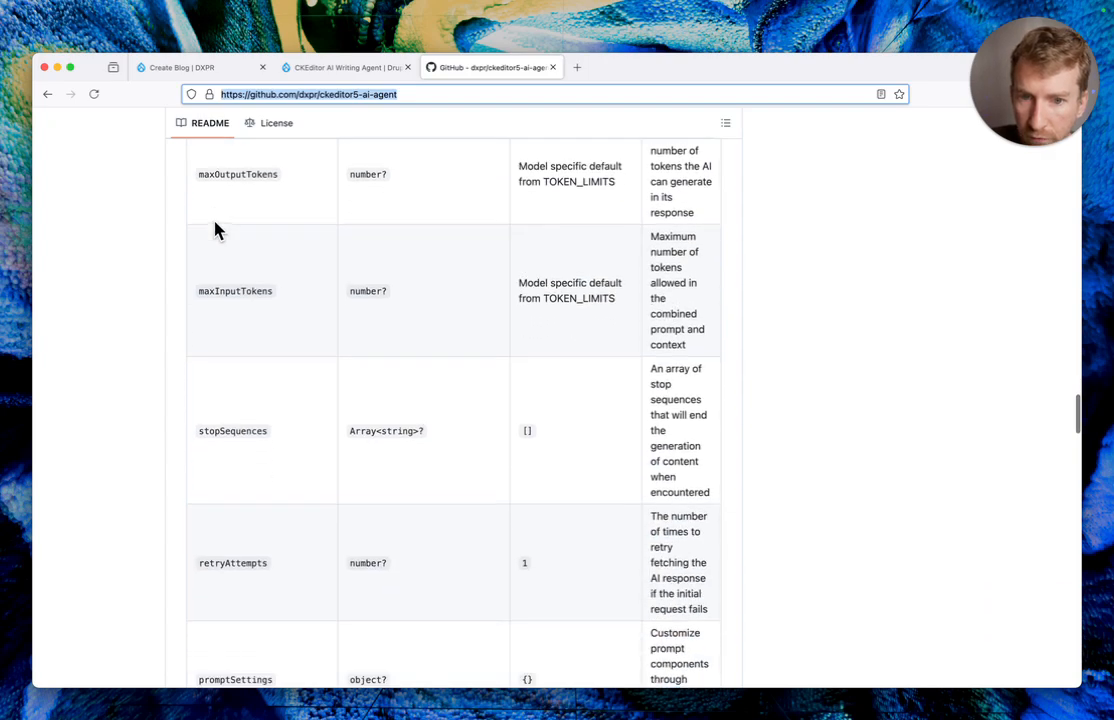
scroll(224, 204, "down", 3)
Examine the overview, features, keyboard shortcuts and post-installation steps on the Drupal project page
left_click(295, 72)
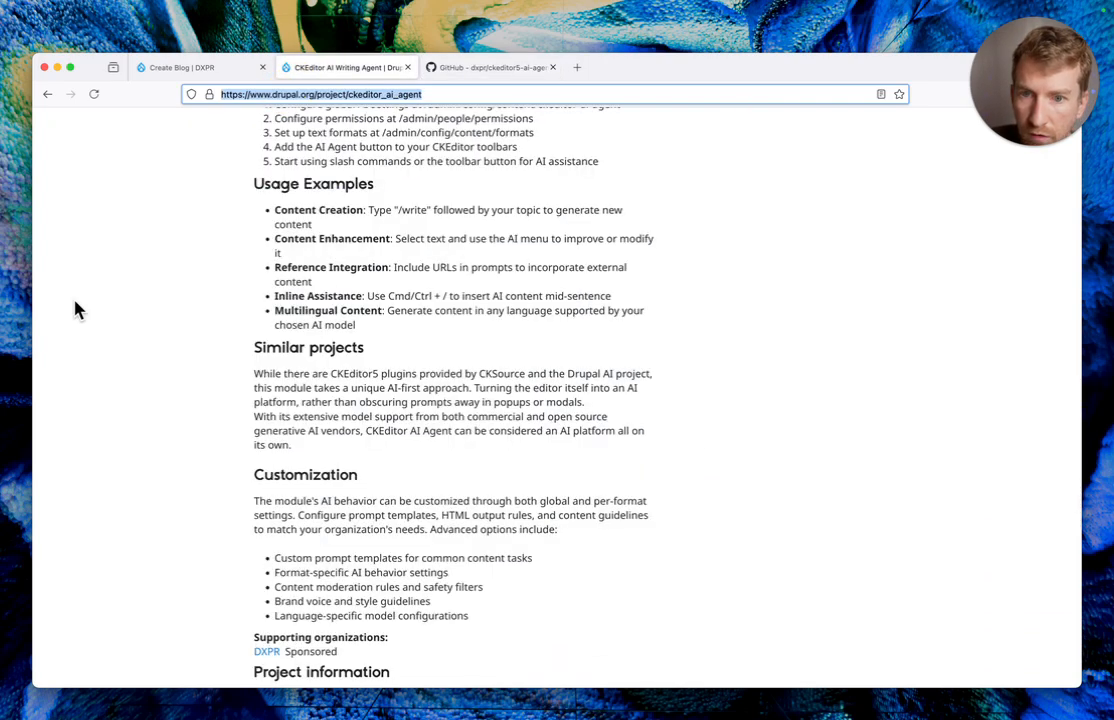
scroll(380, 302, "up", 20)
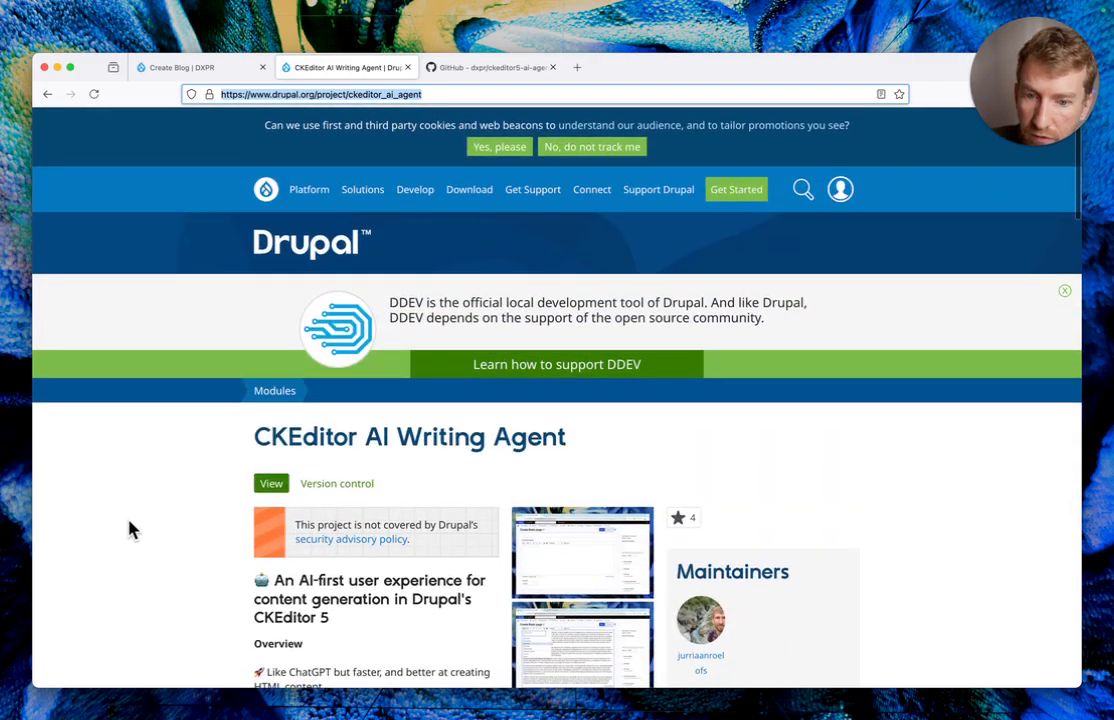
scroll(131, 530, "down", 5)
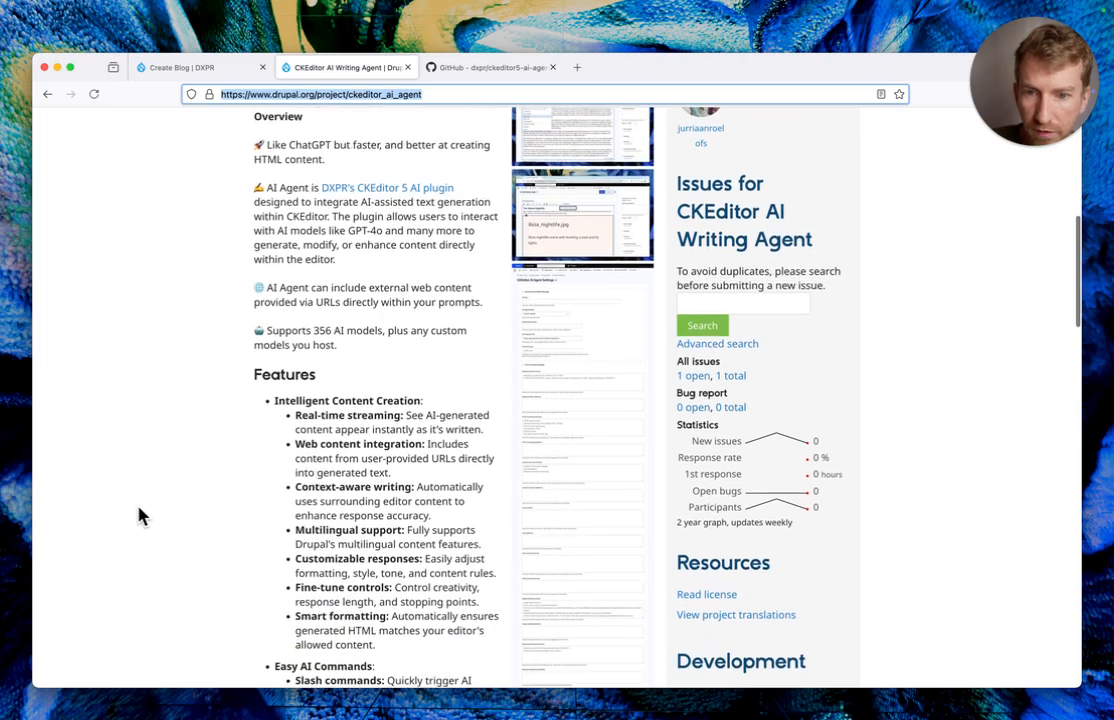
scroll(140, 515, "down", 8)
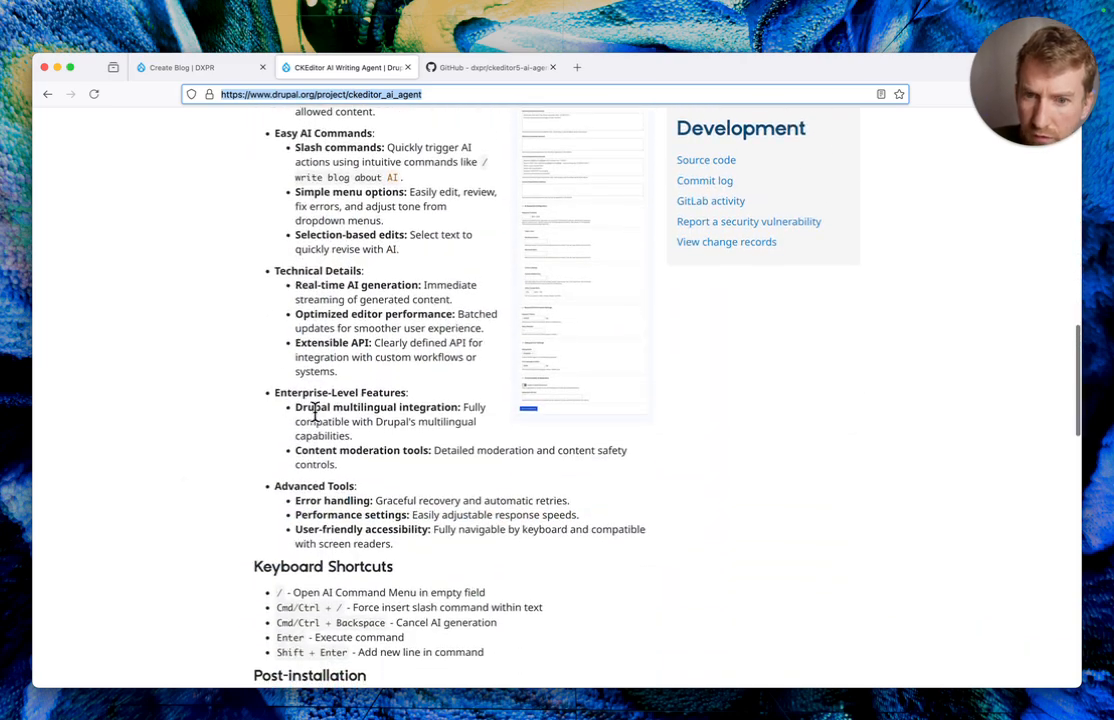
scroll(300, 410, "down", 8)
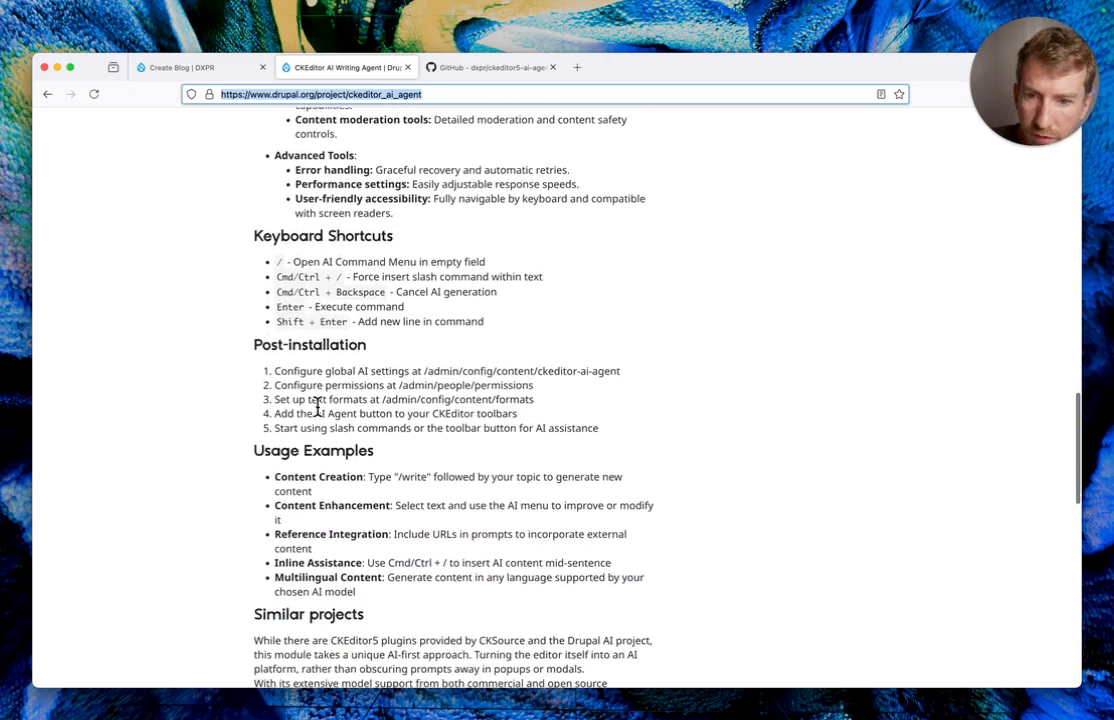
Examine the prompt components and their default values in the GitHub README
left_click(470, 67)
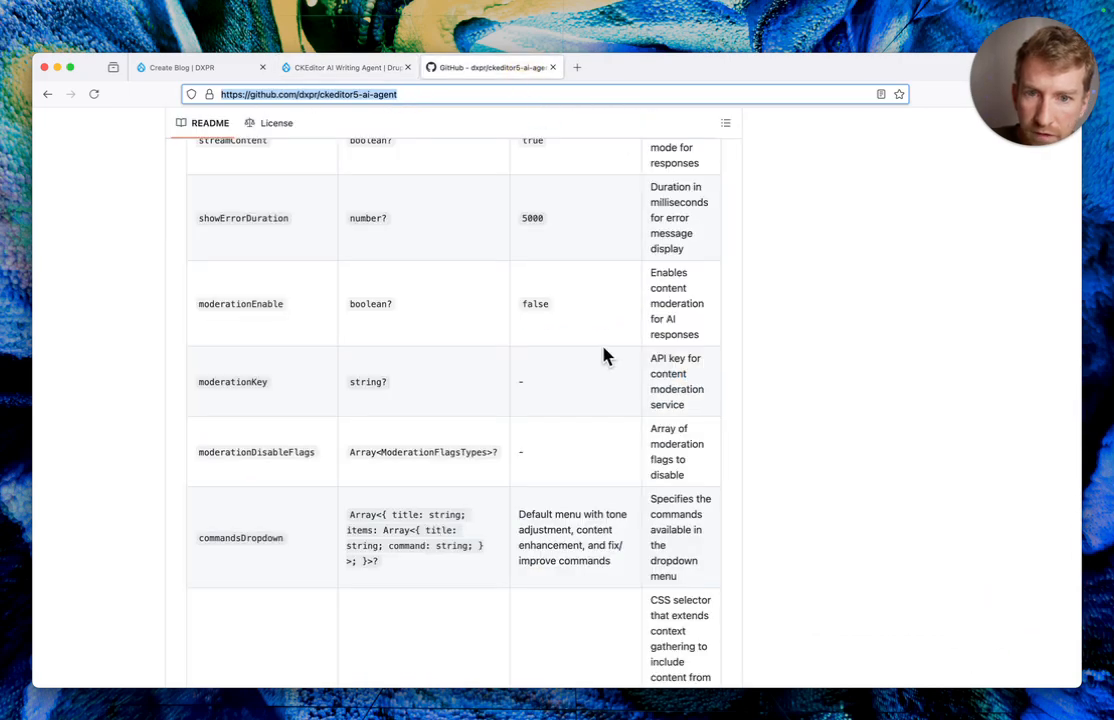
scroll(603, 360, "down", 15)
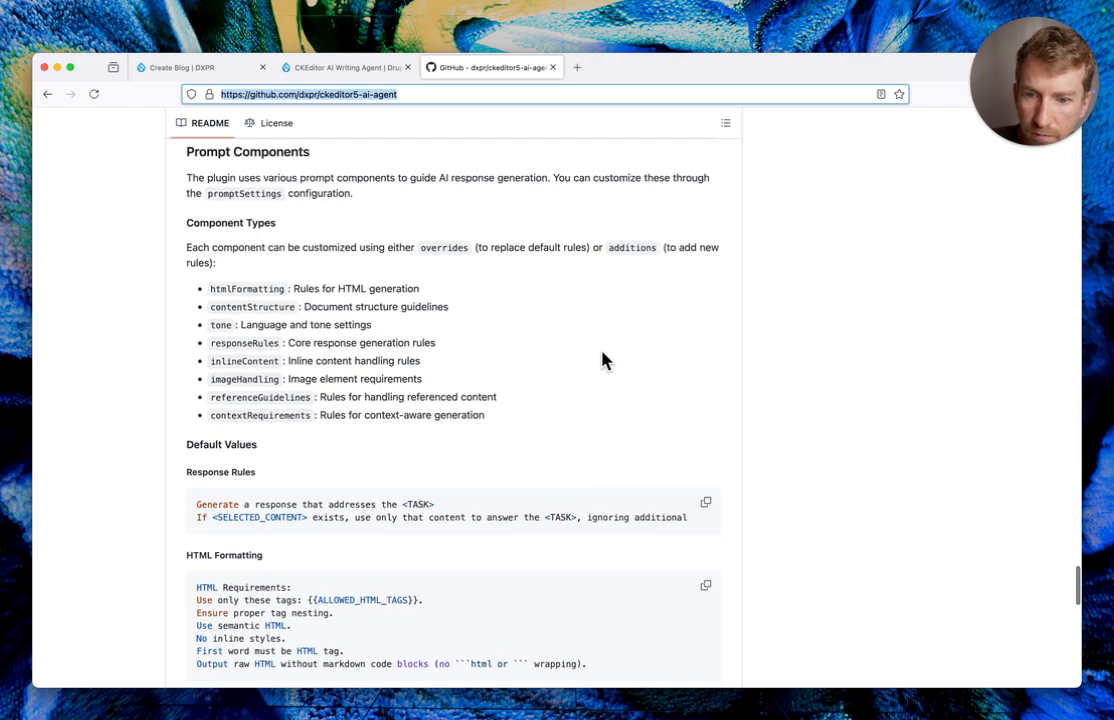
scroll(603, 360, "down", 10)
scroll(597, 385, "up", 8)
scroll(597, 385, "up", 3)
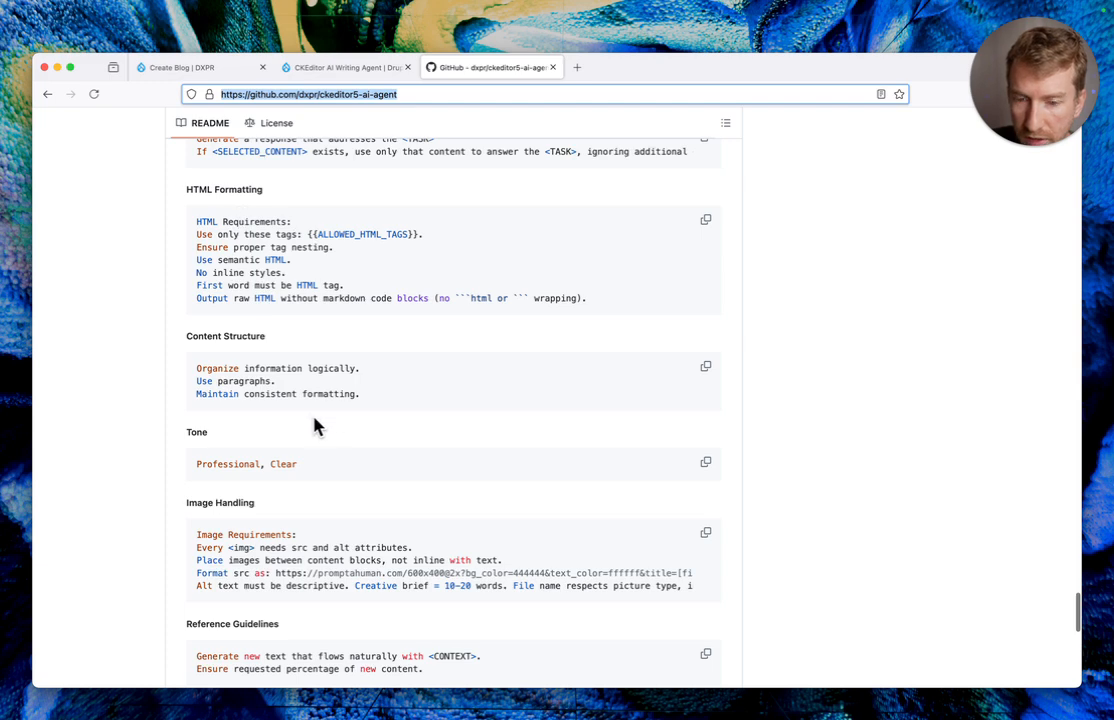
scroll(308, 418, "up", 3)
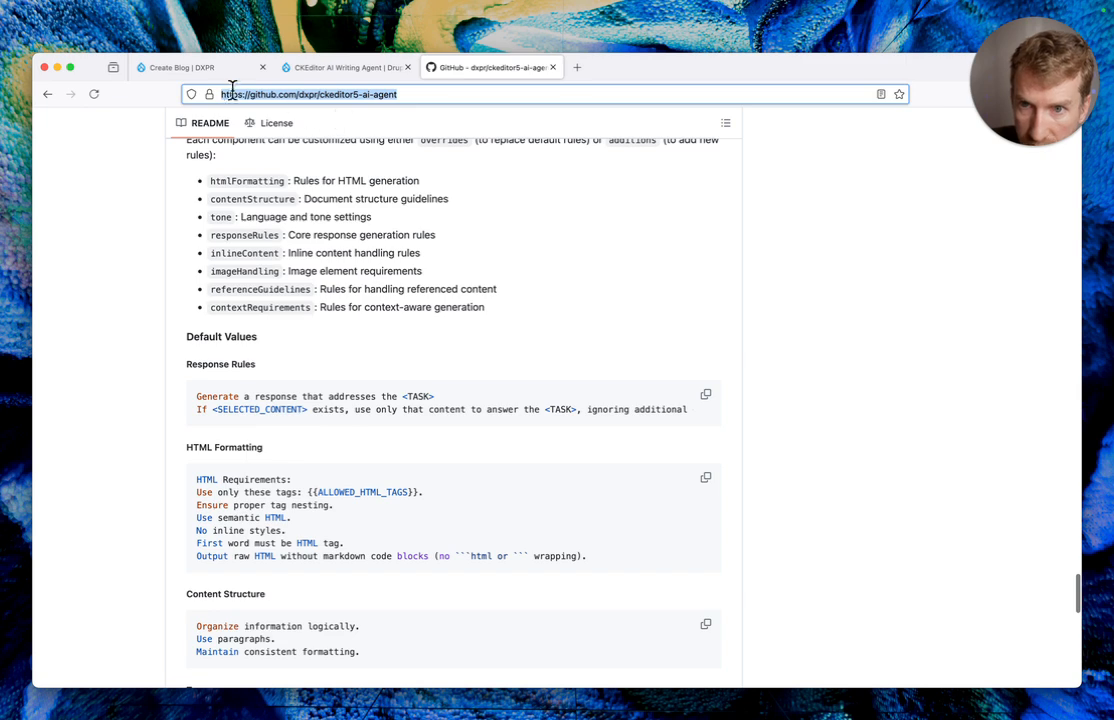
Return to the blog draft and examine the generated introduction and the ckeditor_ai_action.png placeholder image
left_click(190, 68)
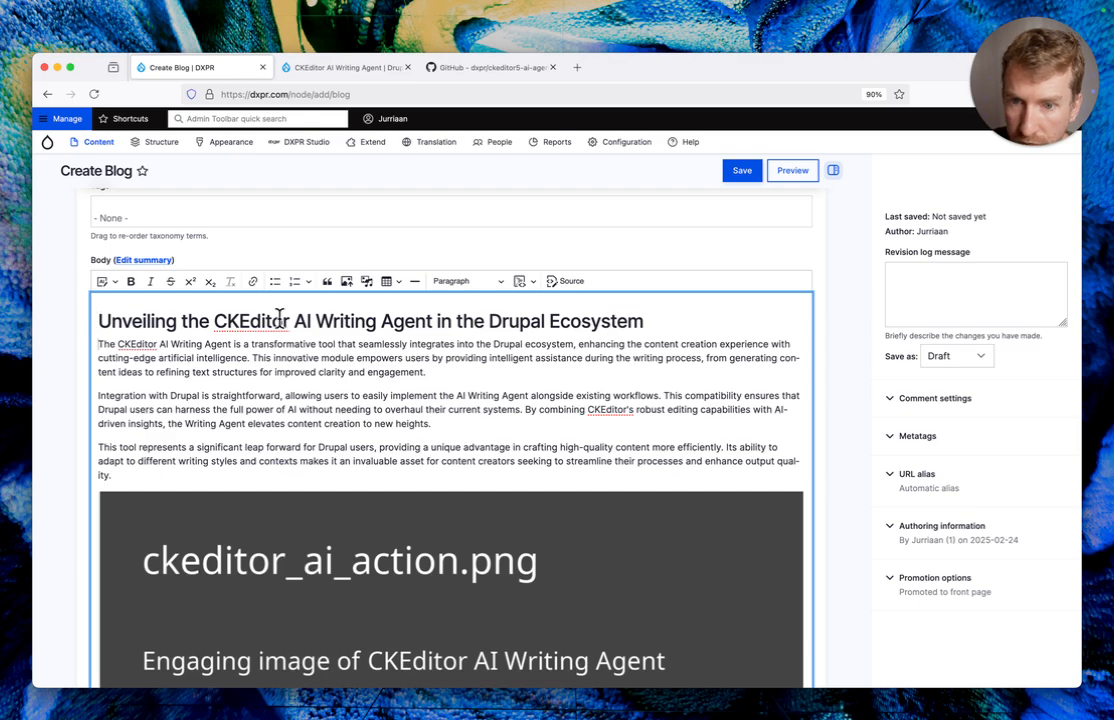
scroll(585, 324, "down", 3)
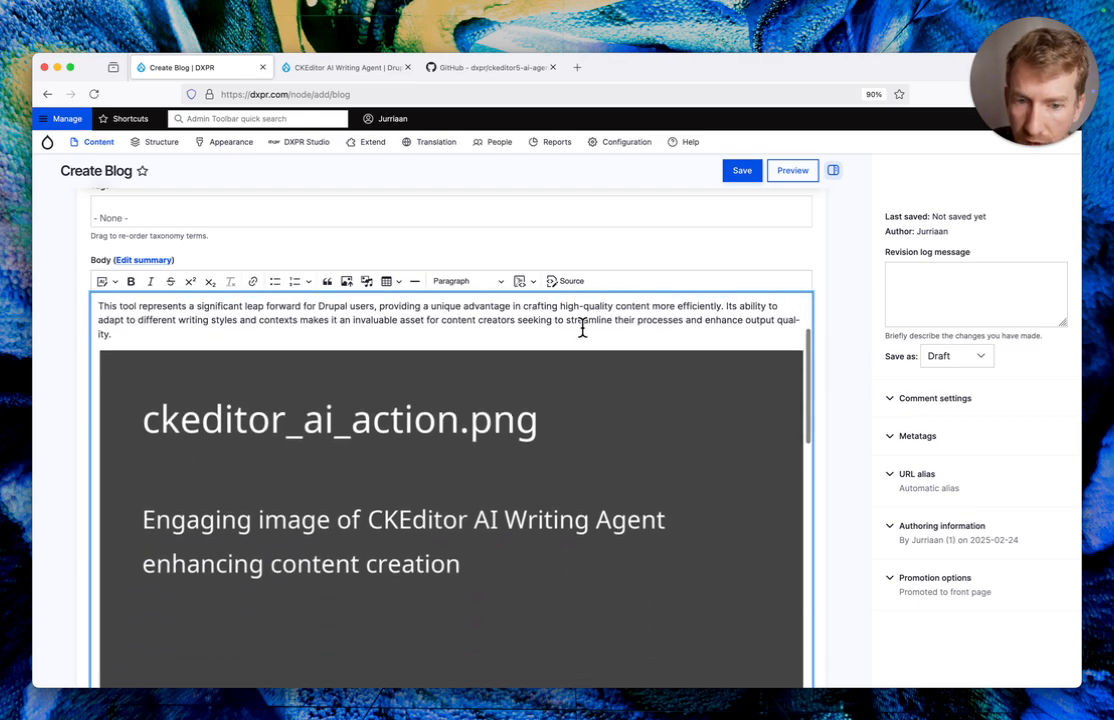
scroll(583, 327, "down", 1)
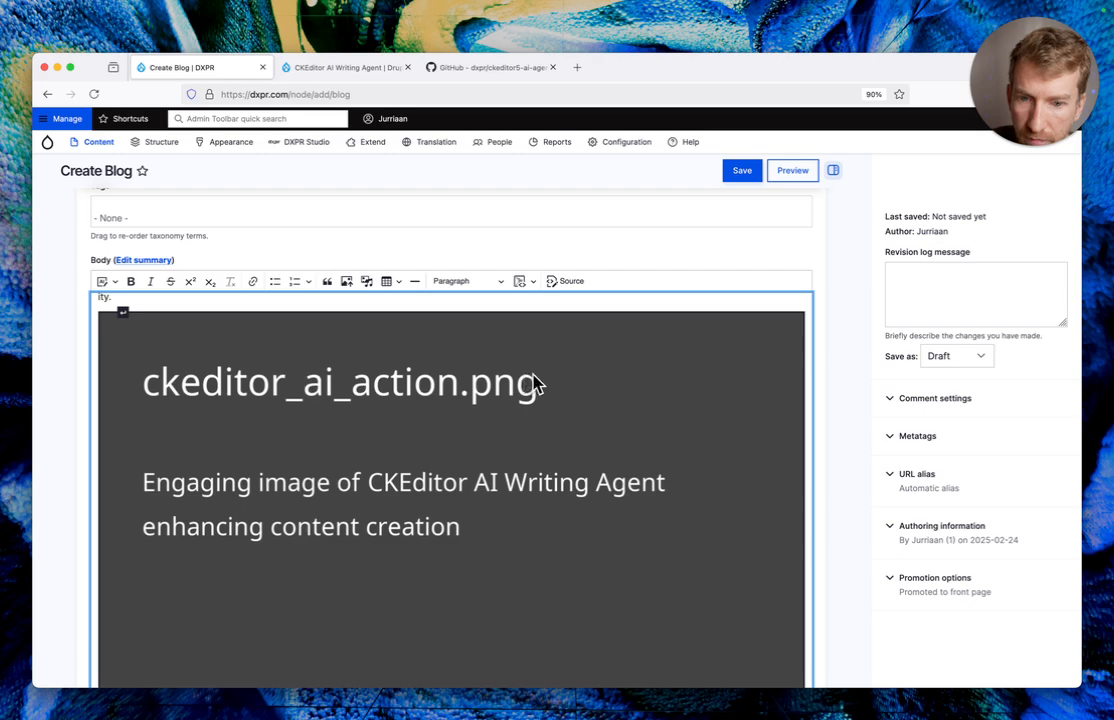
scroll(537, 380, "down", 4)
scroll(537, 384, "down", 5)
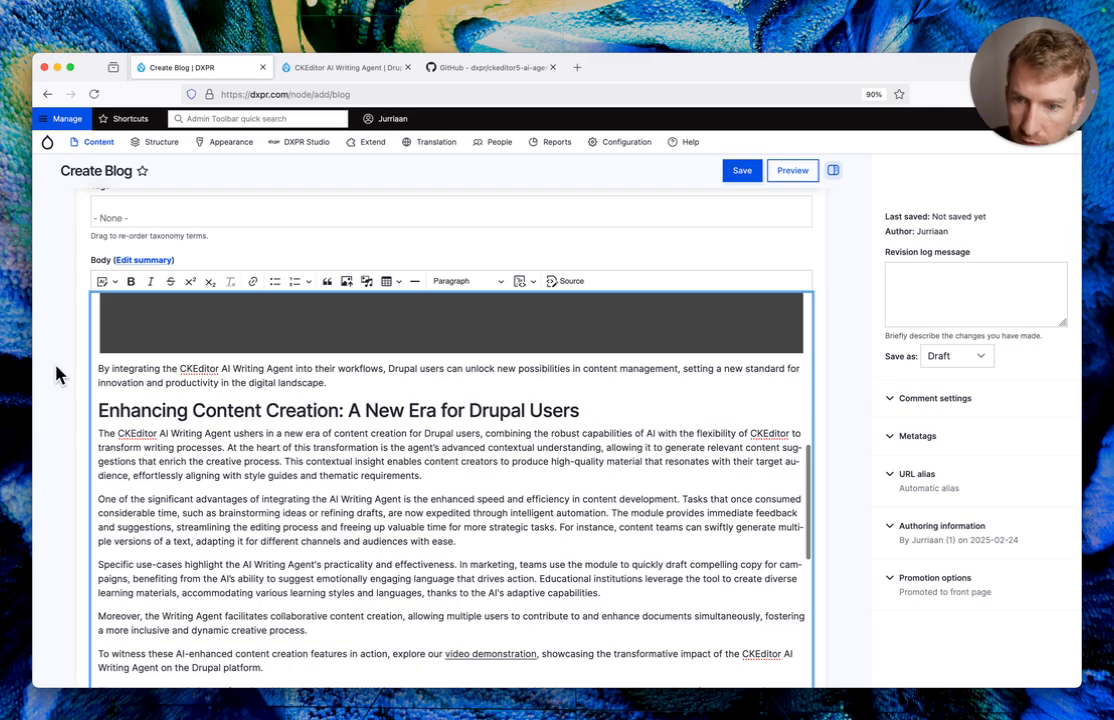
scroll(170, 348, "up", 2)
scroll(170, 348, "up", 7)
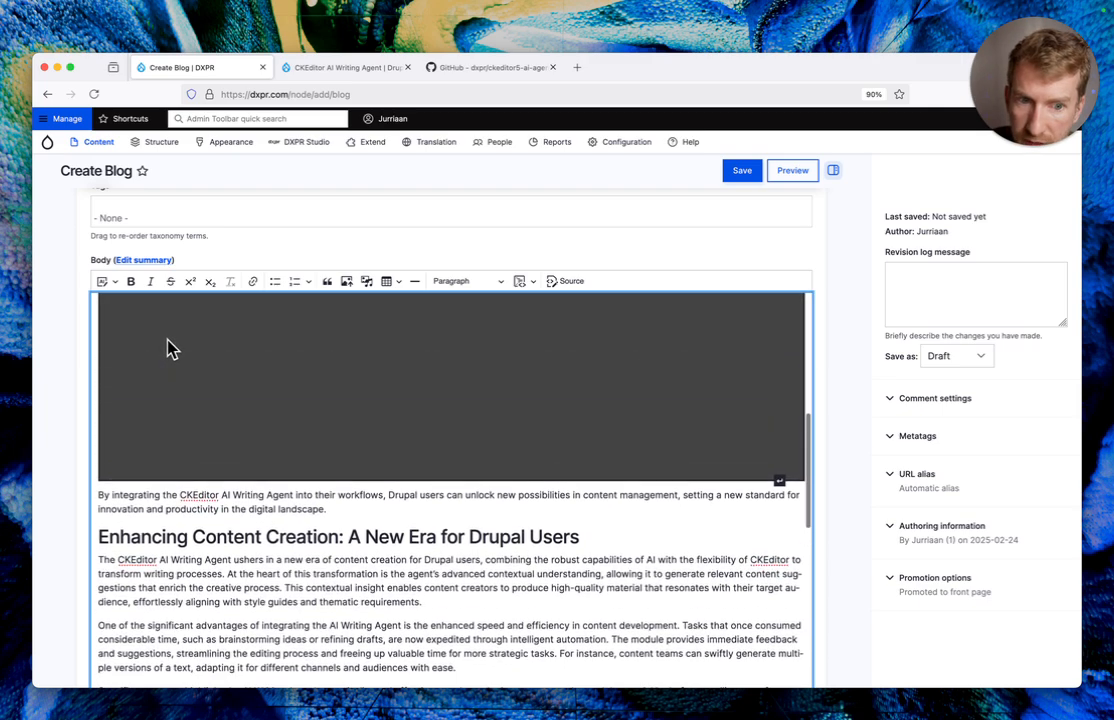
scroll(170, 348, "up", 2)
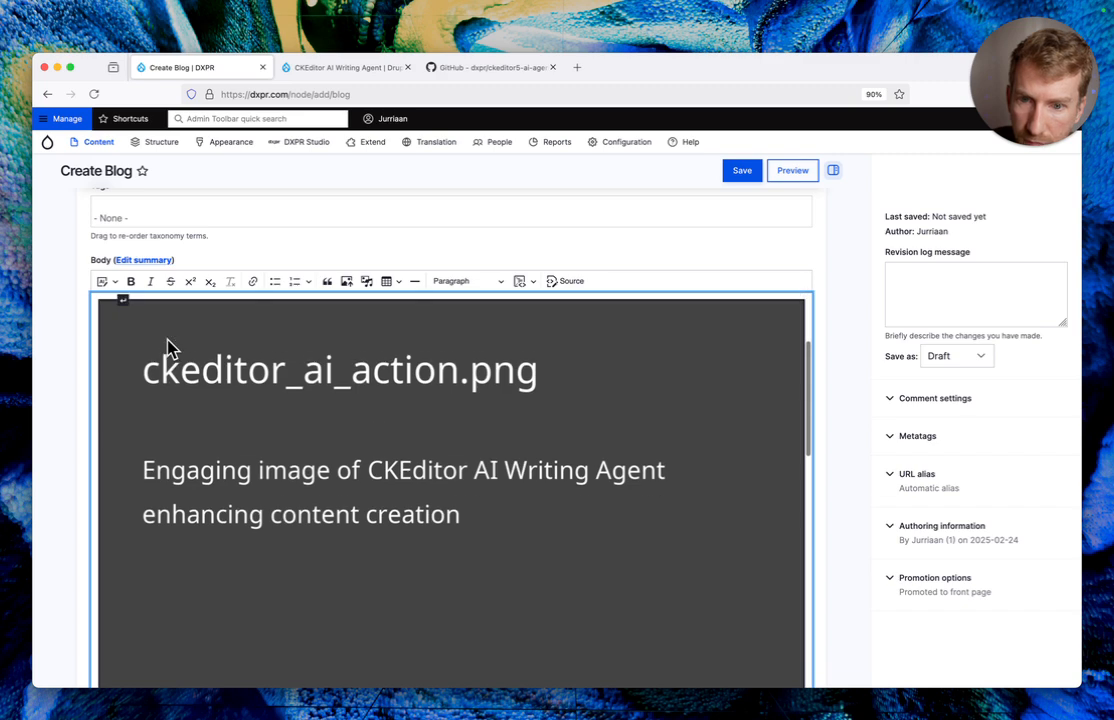
scroll(170, 348, "up", 1)
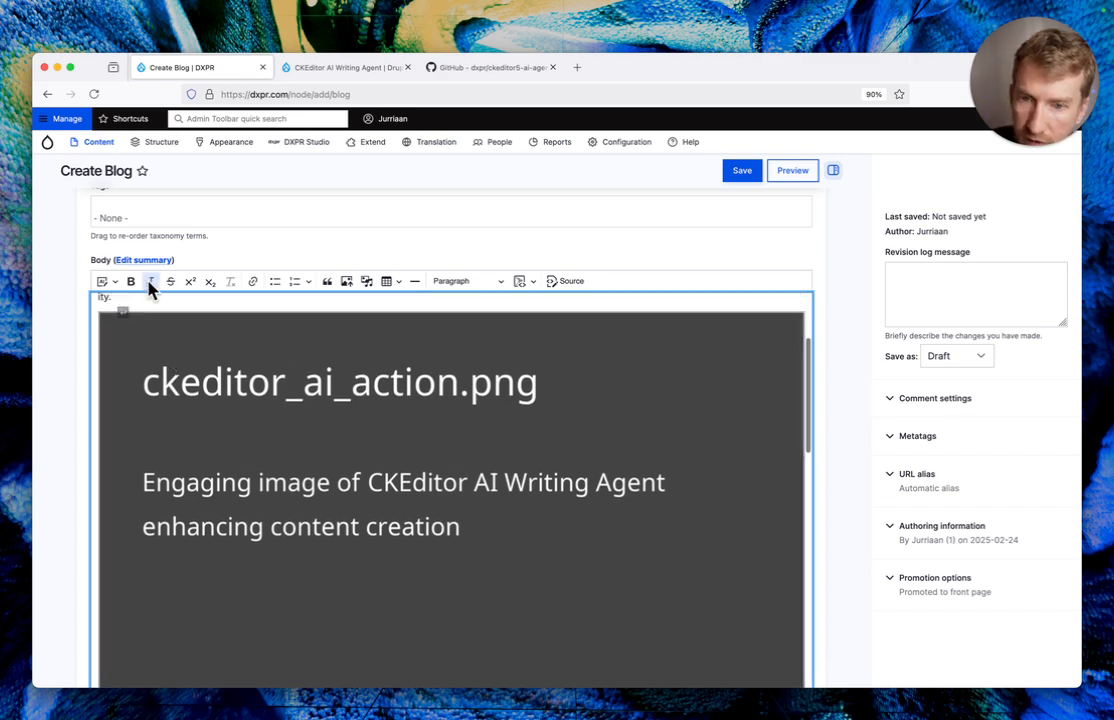
scroll(430, 365, "down", 2)
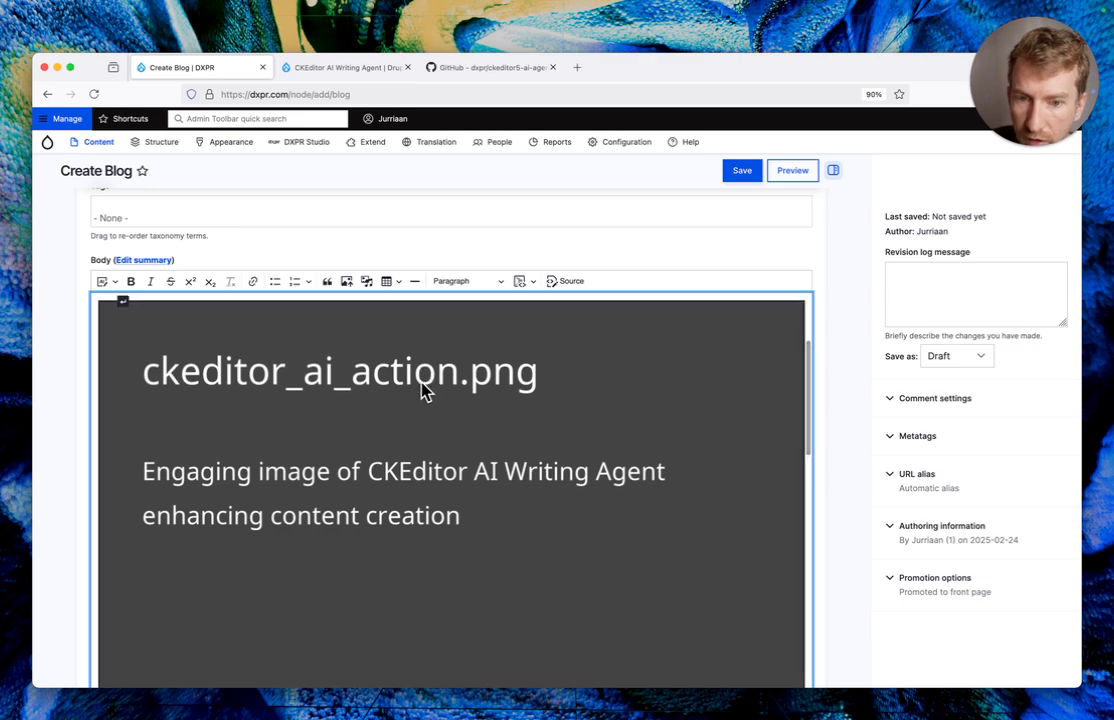
scroll(508, 362, "down", 1)
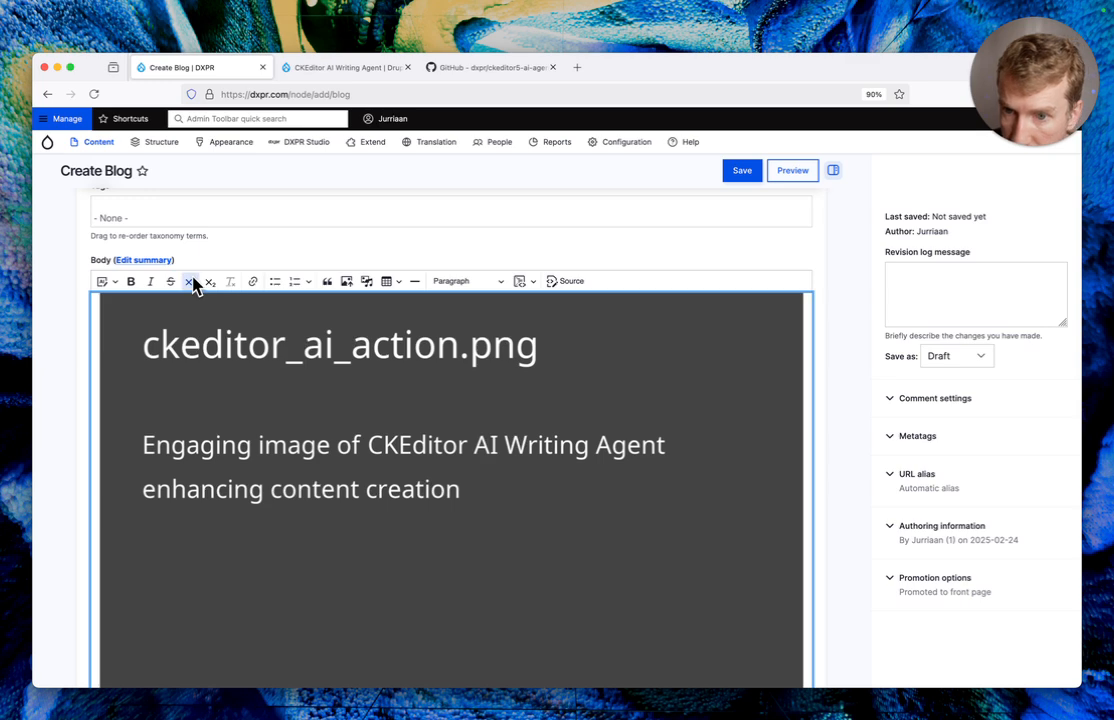
scroll(443, 356, "down", 3)
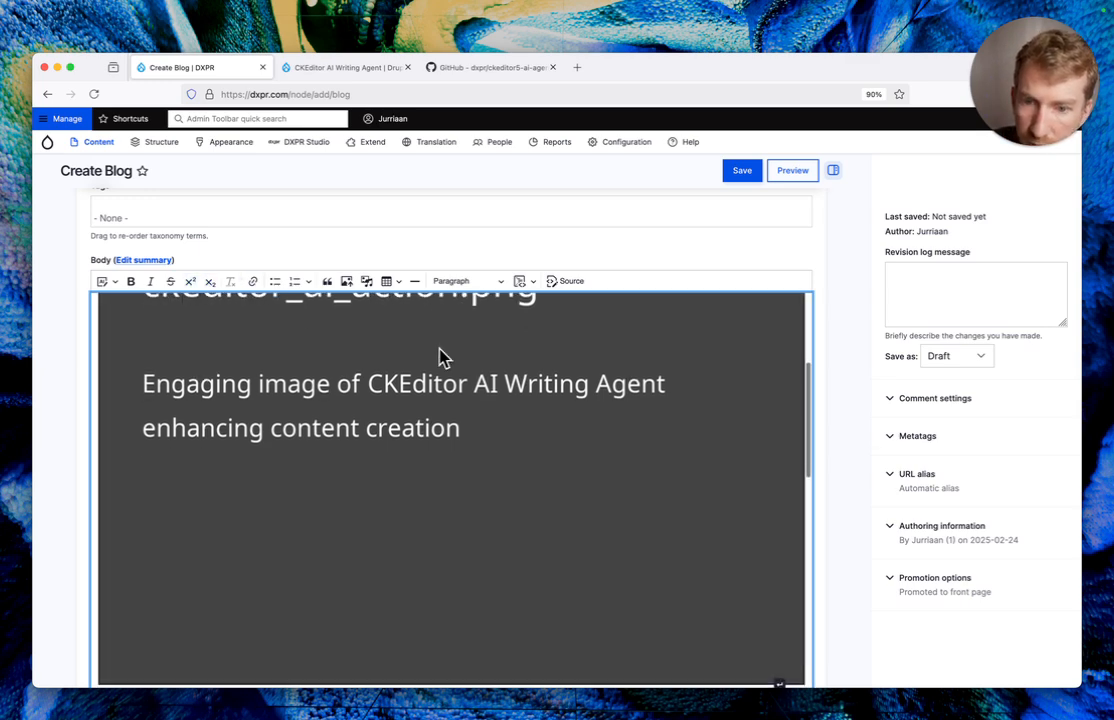
scroll(436, 350, "down", 3)
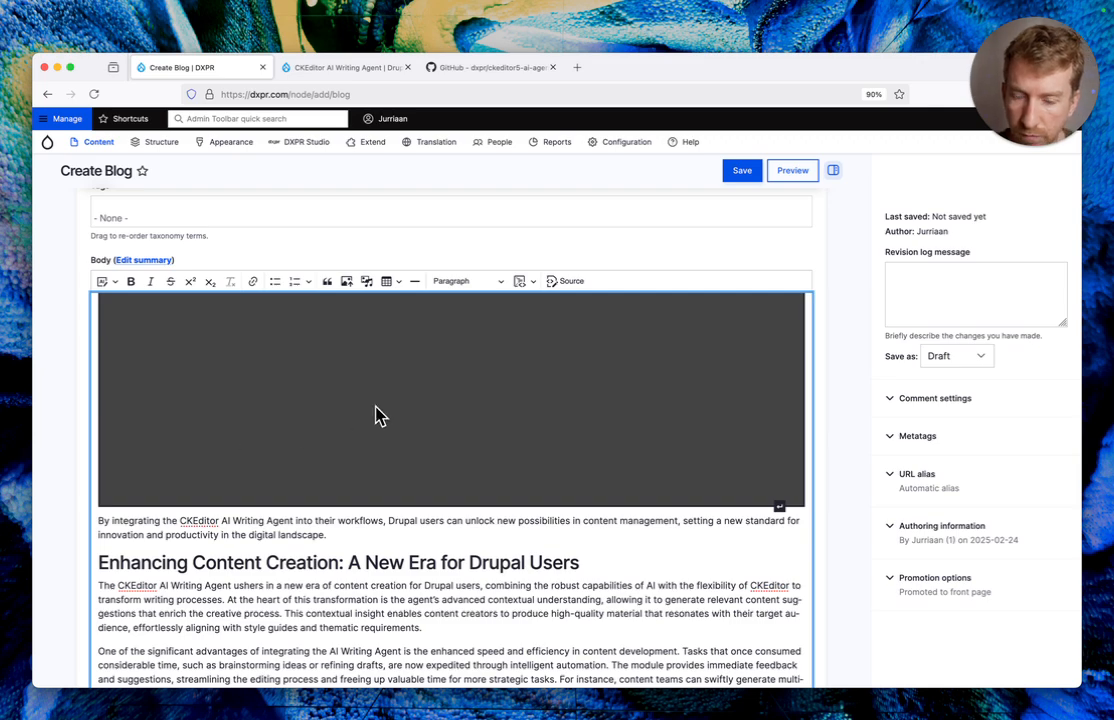
Read the "Enhancing Content Creation" section and test its "video demonstration" link in a separate tab, closing that tab when done
scroll(135, 428, "down", 5)
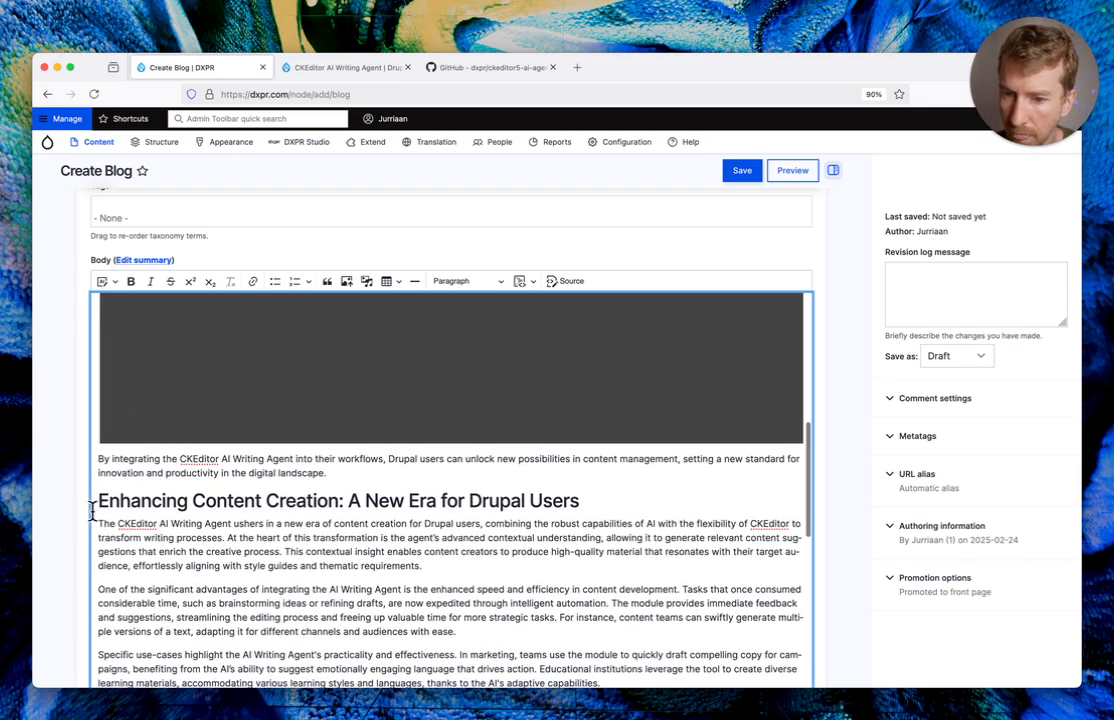
scroll(92, 510, "down", 3)
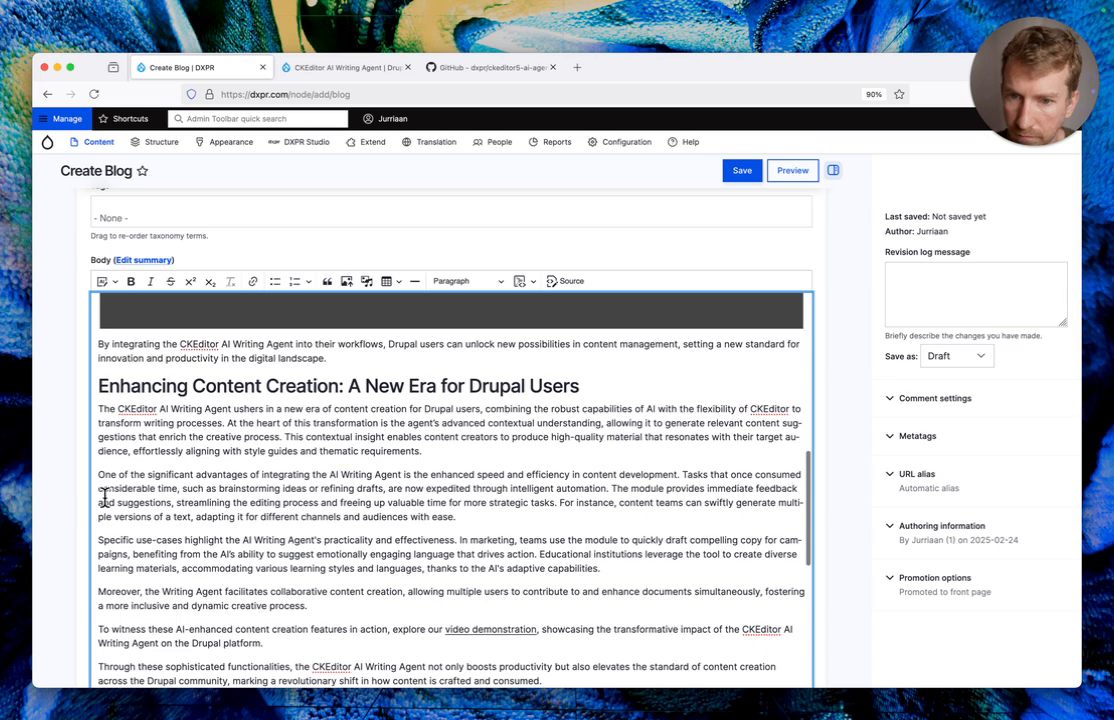
scroll(268, 444, "down", 2)
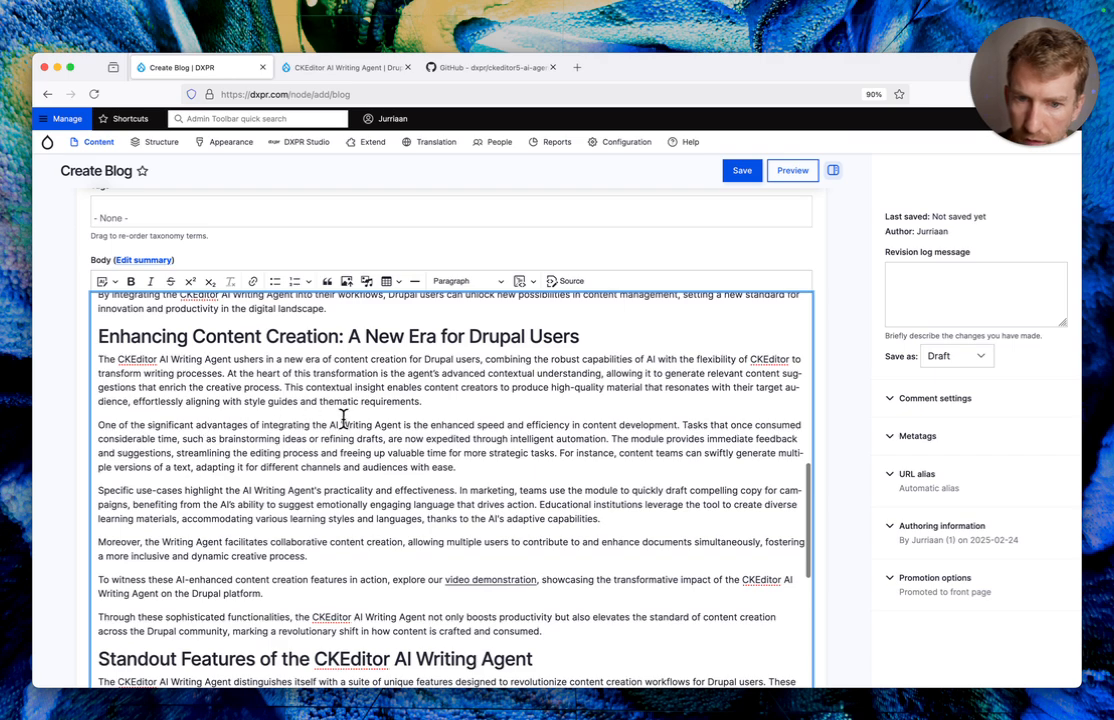
scroll(343, 418, "down", 2)
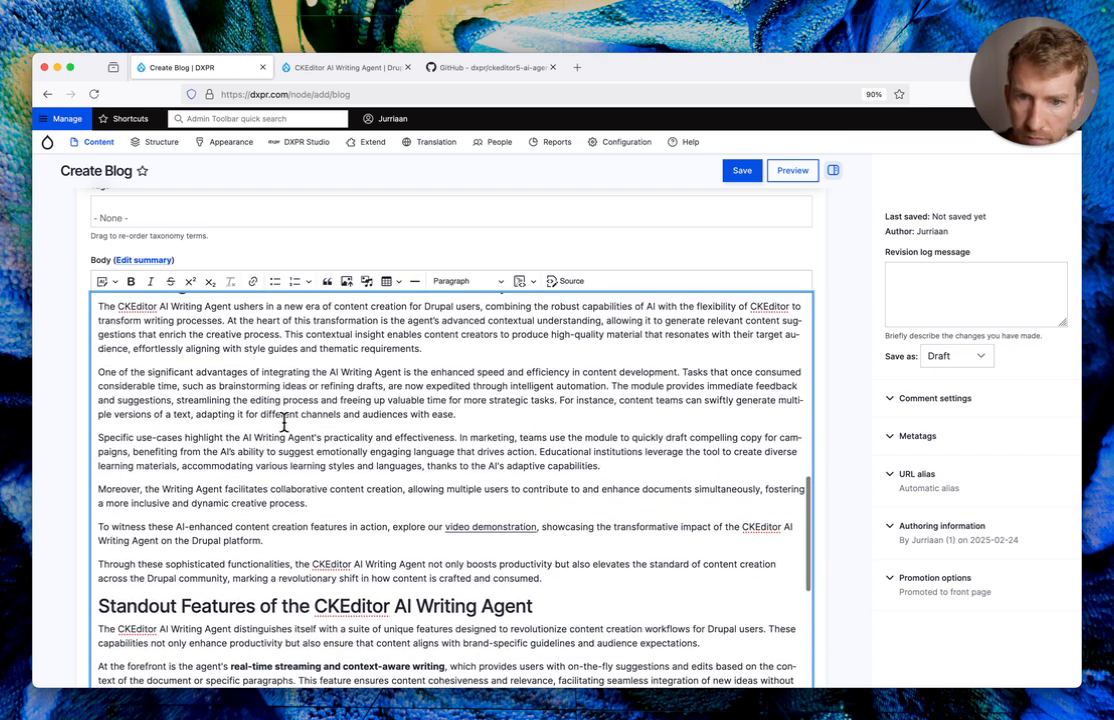
left_click(464, 527)
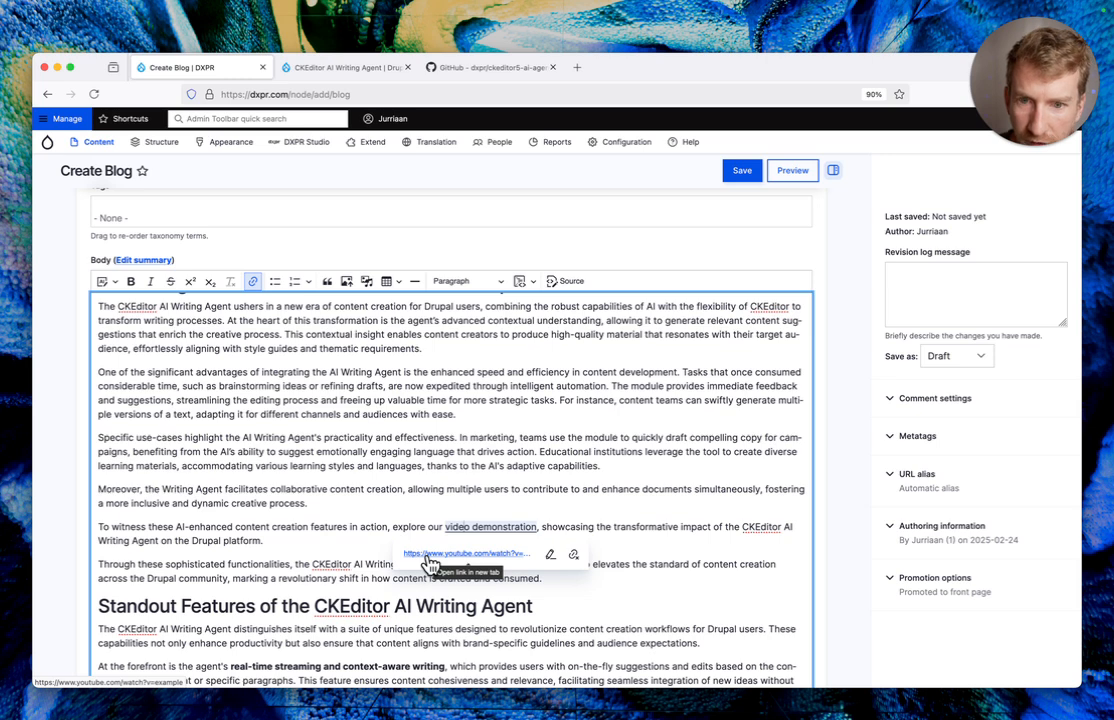
left_click(428, 563)
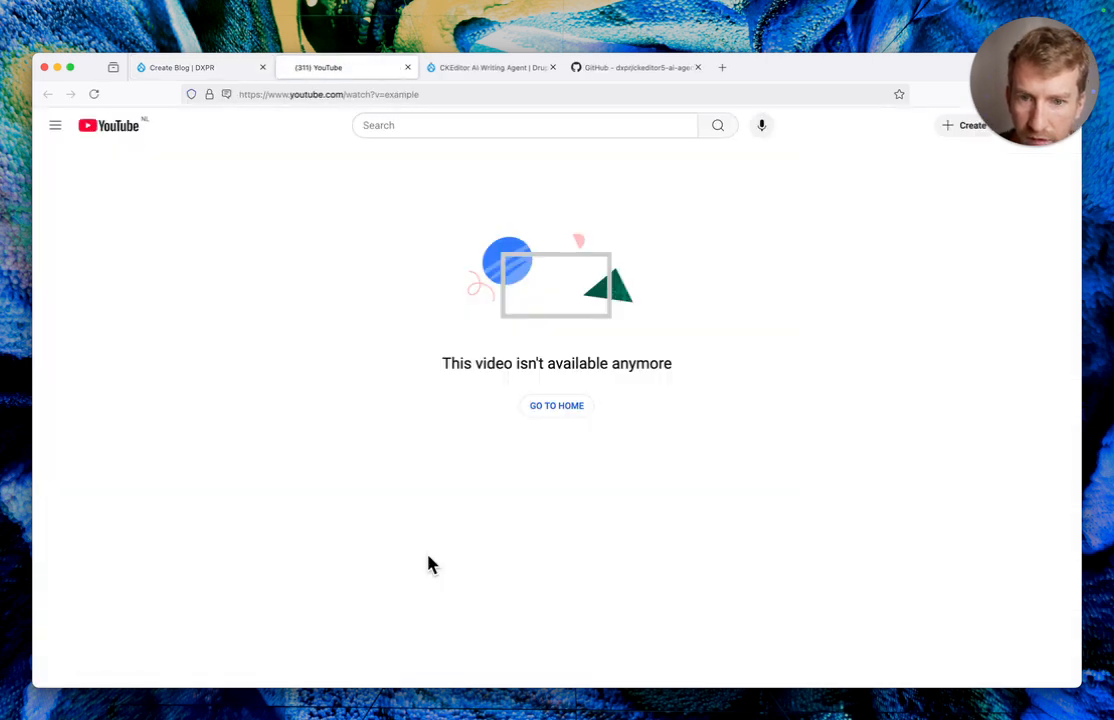
left_click(407, 67)
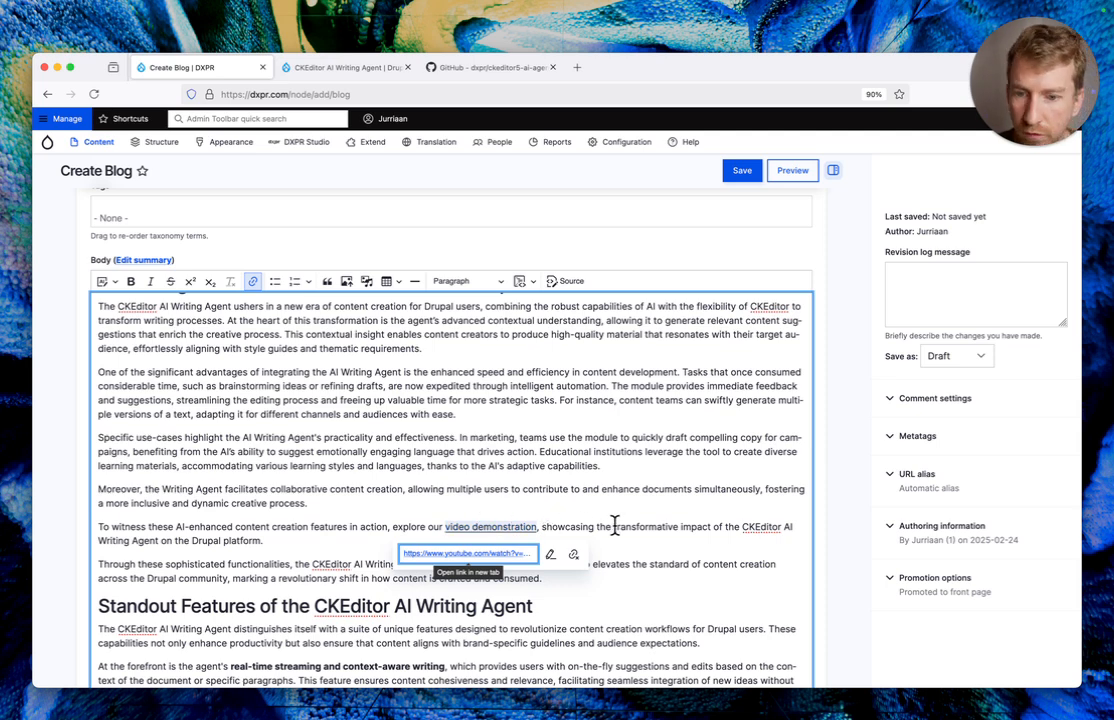
left_click(403, 528)
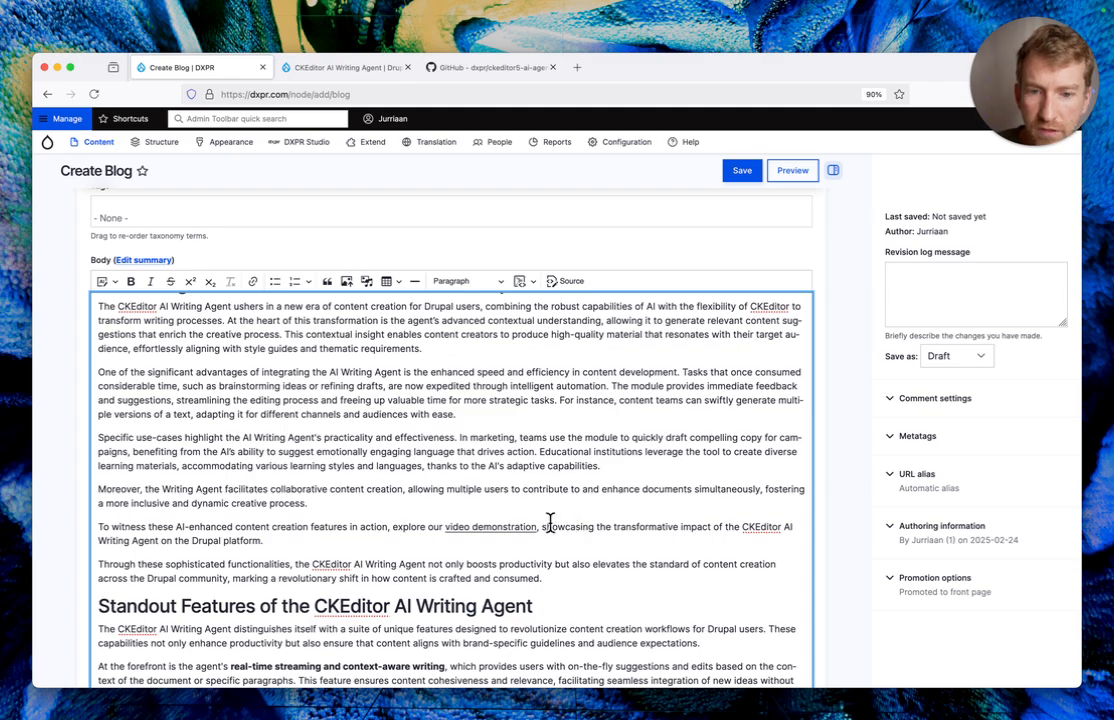
Examine the "Standout Features" section, highlighting the real-time streaming phrase and the content moderation tools paragraph to check their claims
scroll(290, 495, "up", 4)
scroll(298, 490, "down", 8)
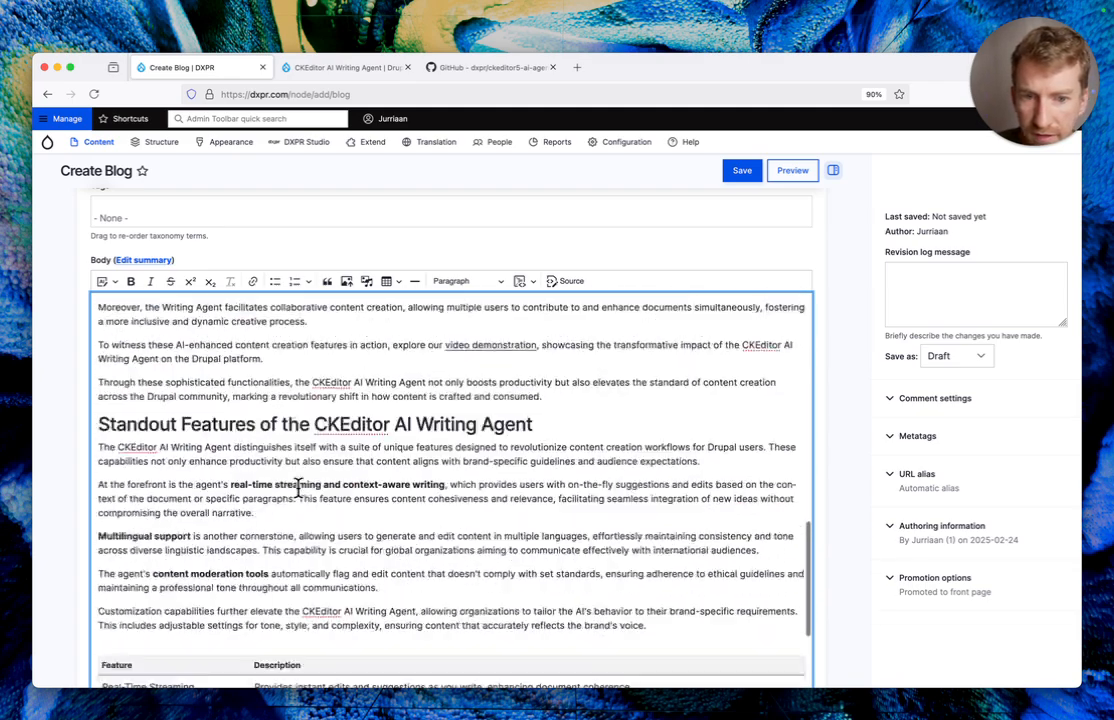
scroll(466, 467, "up", 3)
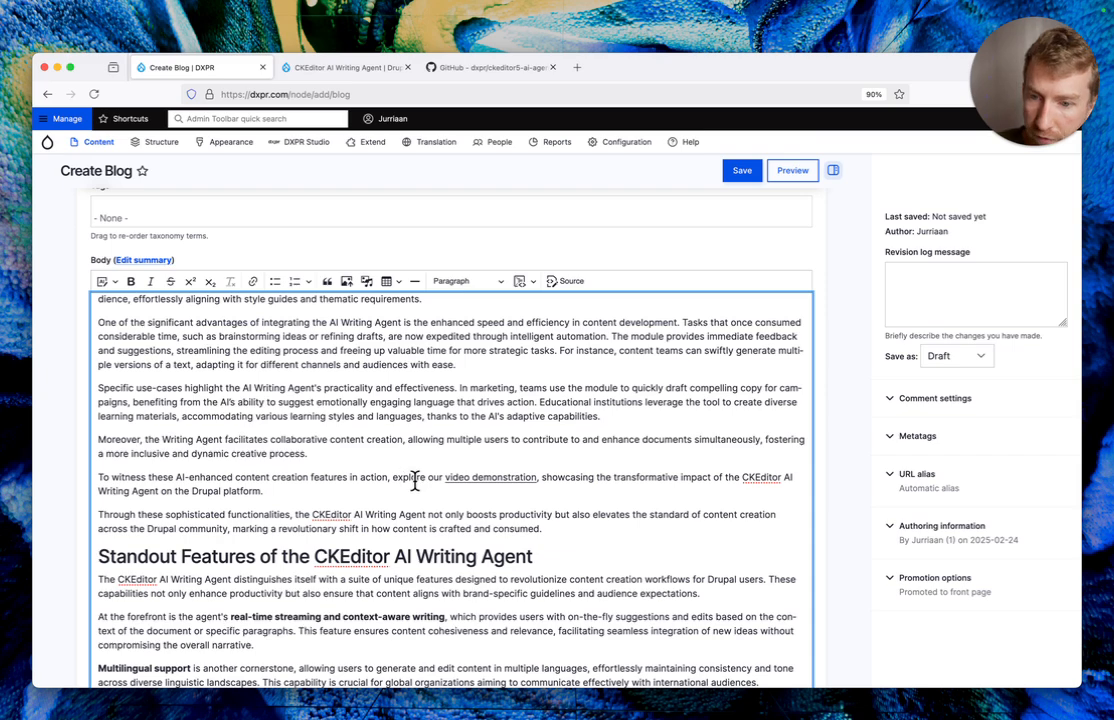
scroll(453, 485, "down", 3)
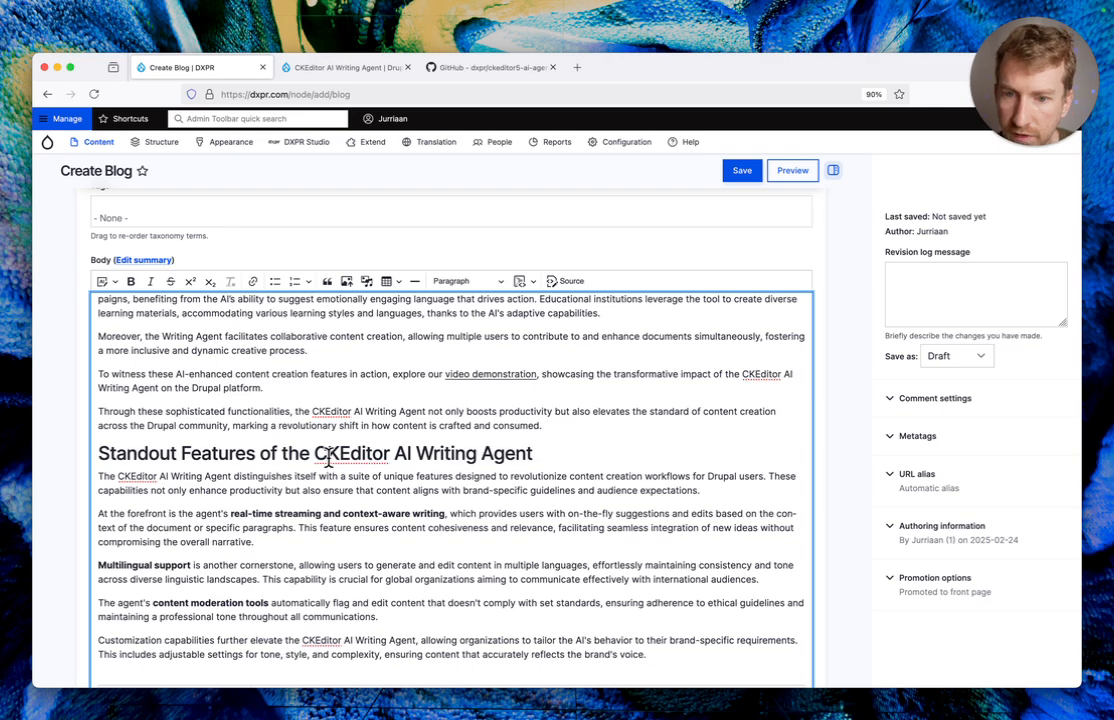
scroll(346, 453, "down", 2)
scroll(346, 453, "down", 2)
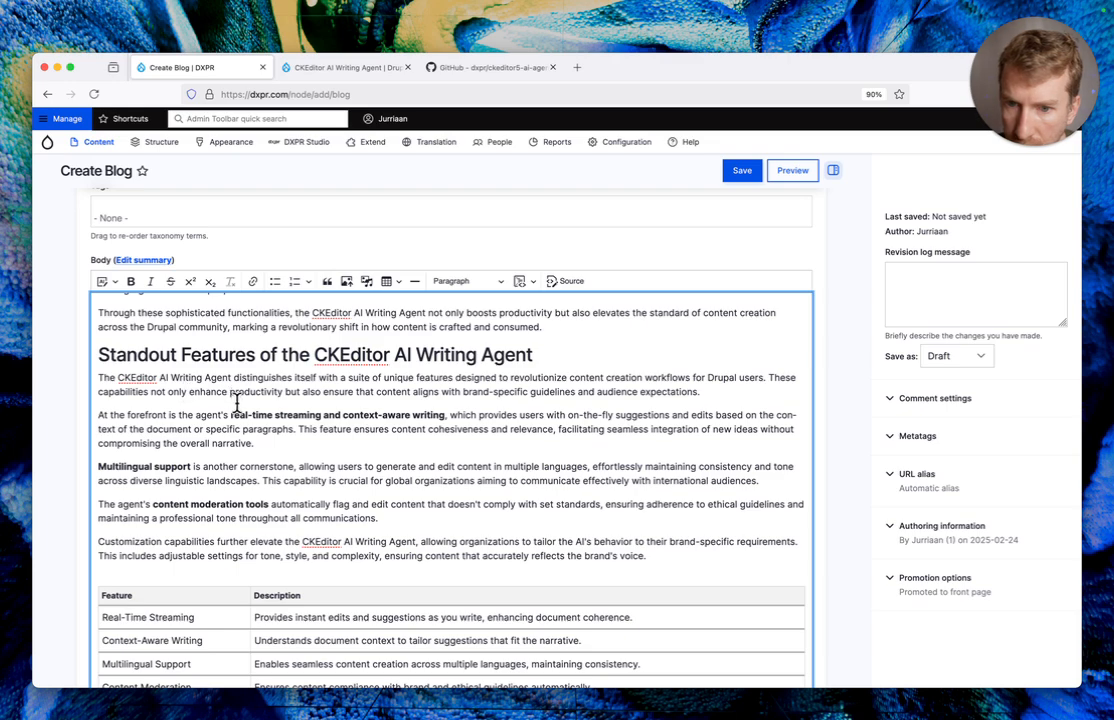
left_click_drag(231, 414, 446, 414)
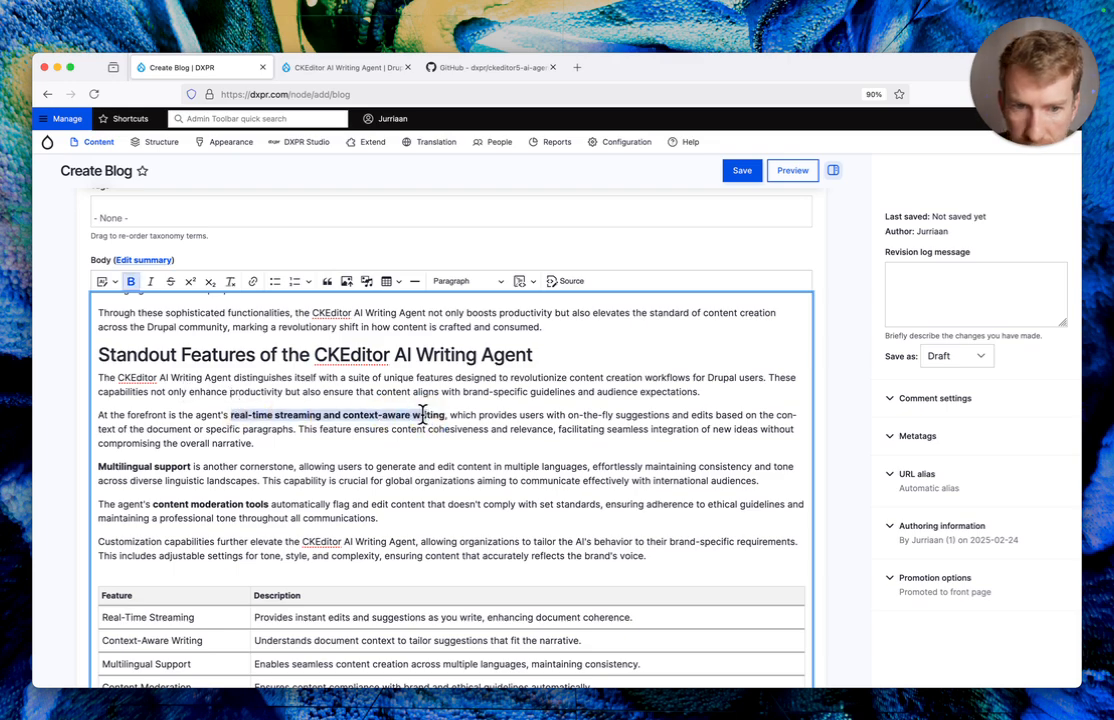
scroll(428, 417, "down", 1)
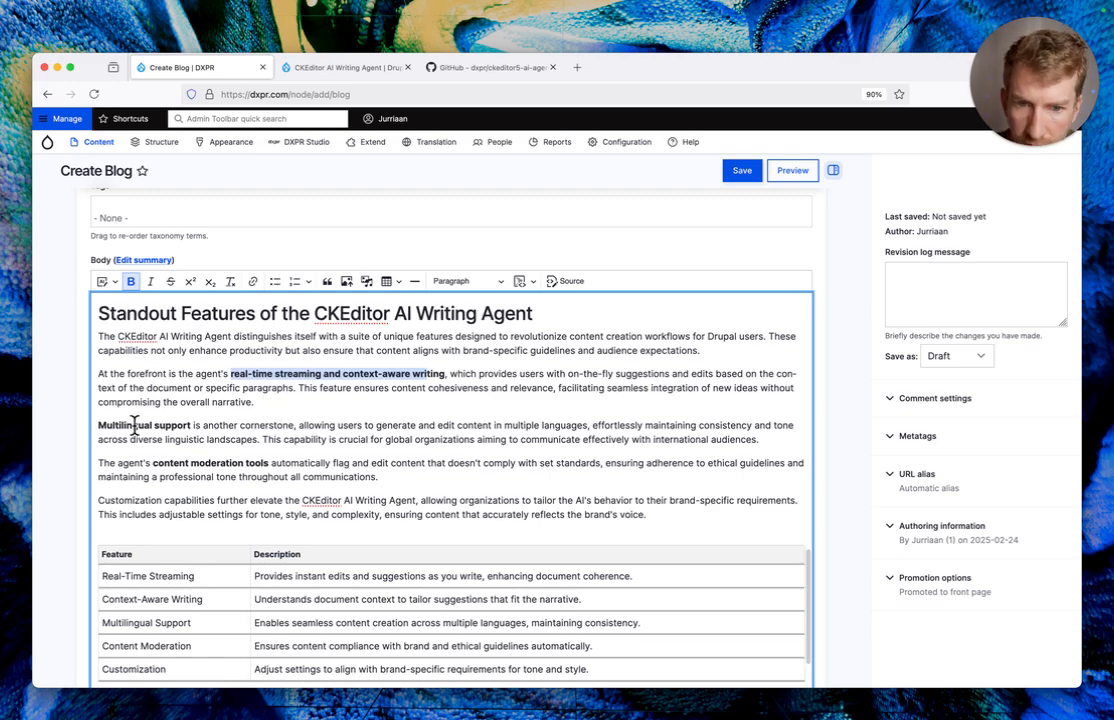
scroll(134, 425, "down", 1)
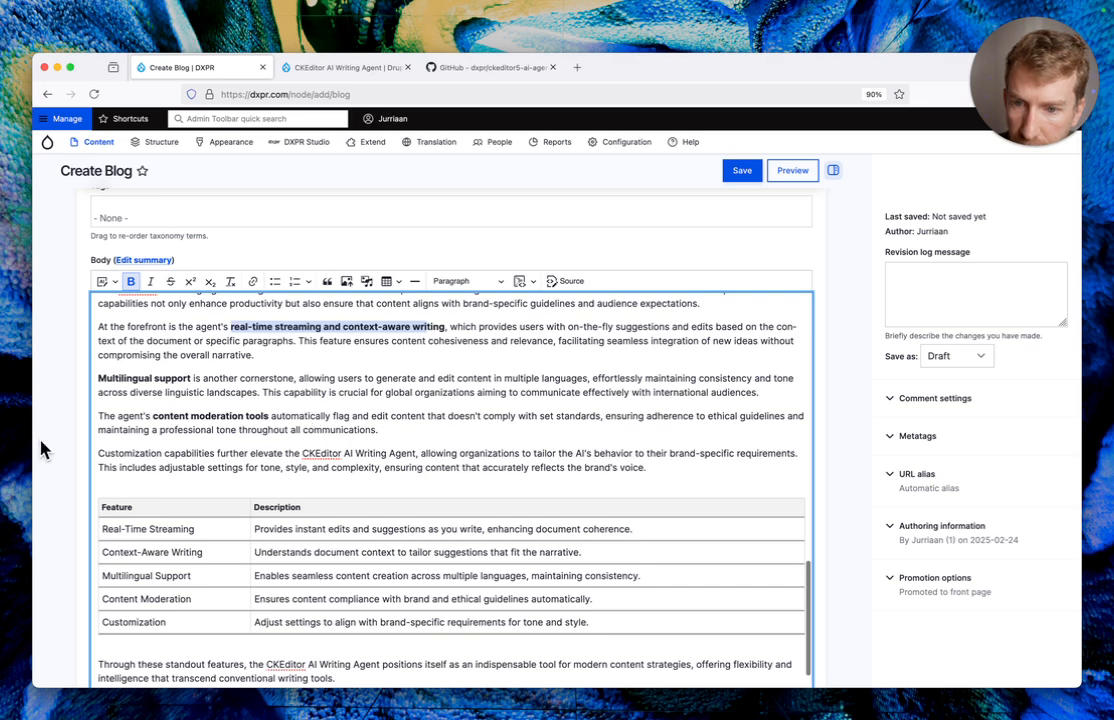
left_click_drag(99, 415, 428, 434)
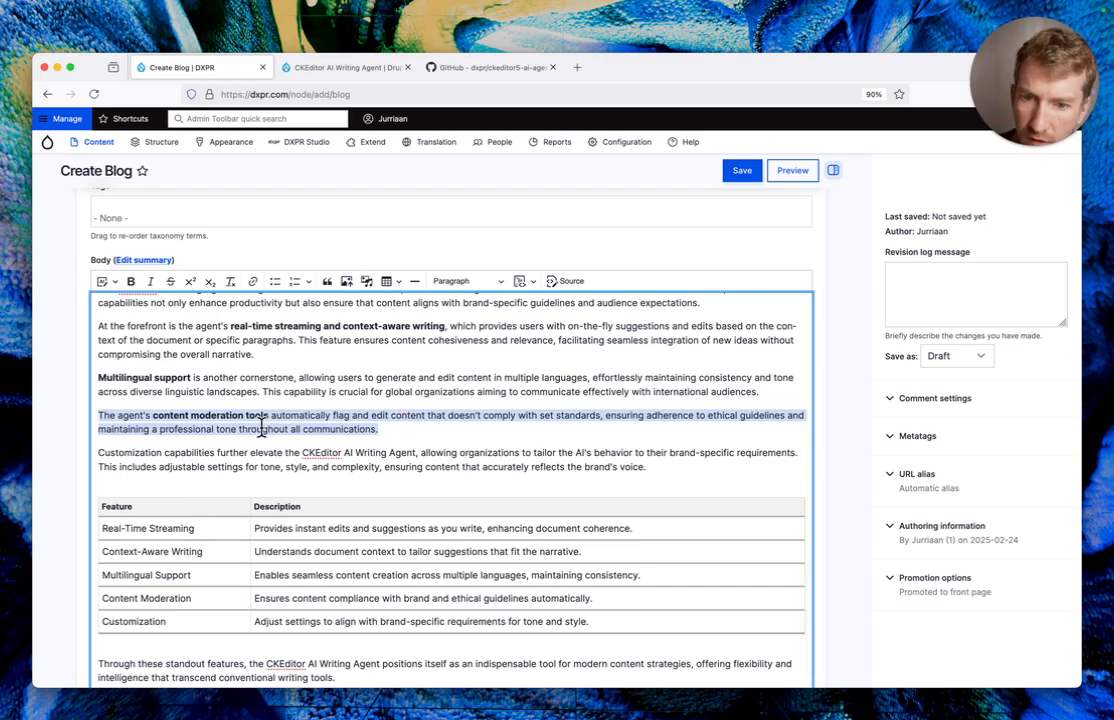
scroll(261, 427, "down", 1)
scroll(261, 427, "down", 1)
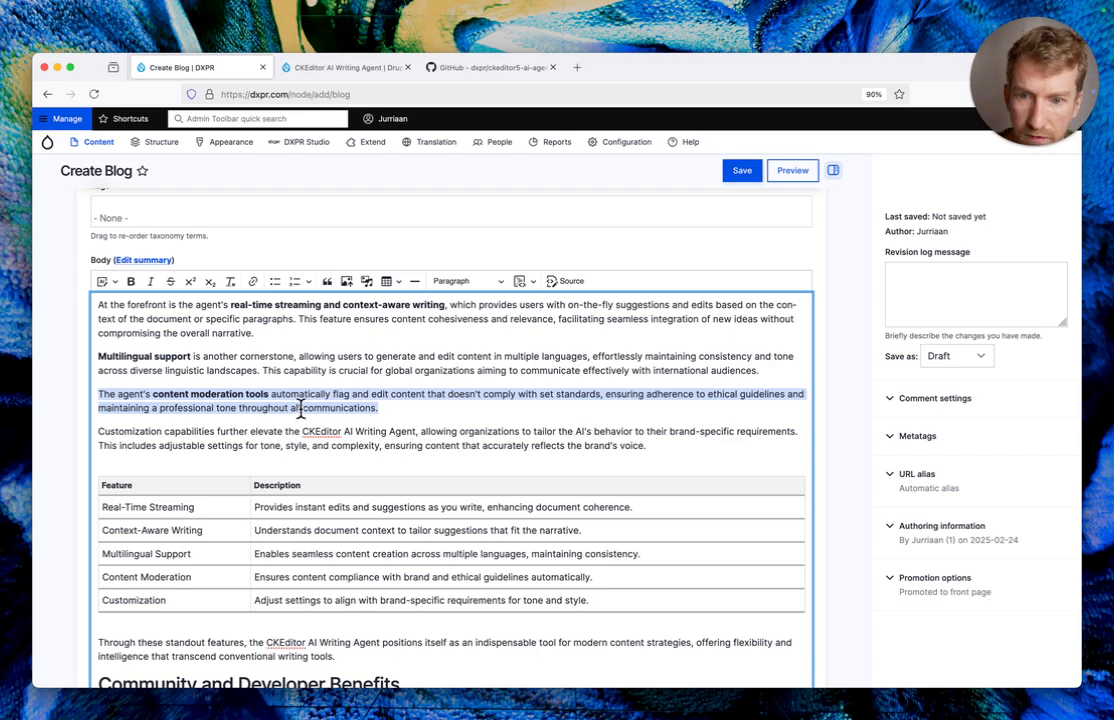
left_click(205, 440)
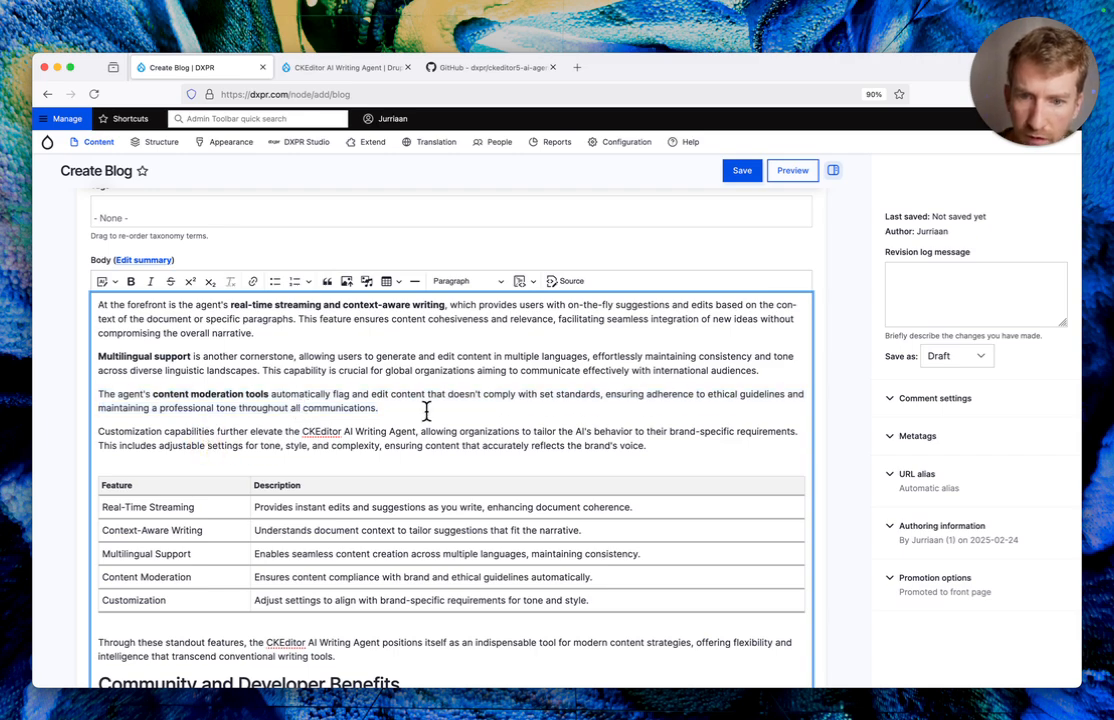
Examine the feature table, the "Community and Developer Benefits" section and the "Real-World Use Cases and Success Stories" section of the post
scroll(426, 410, "down", 2)
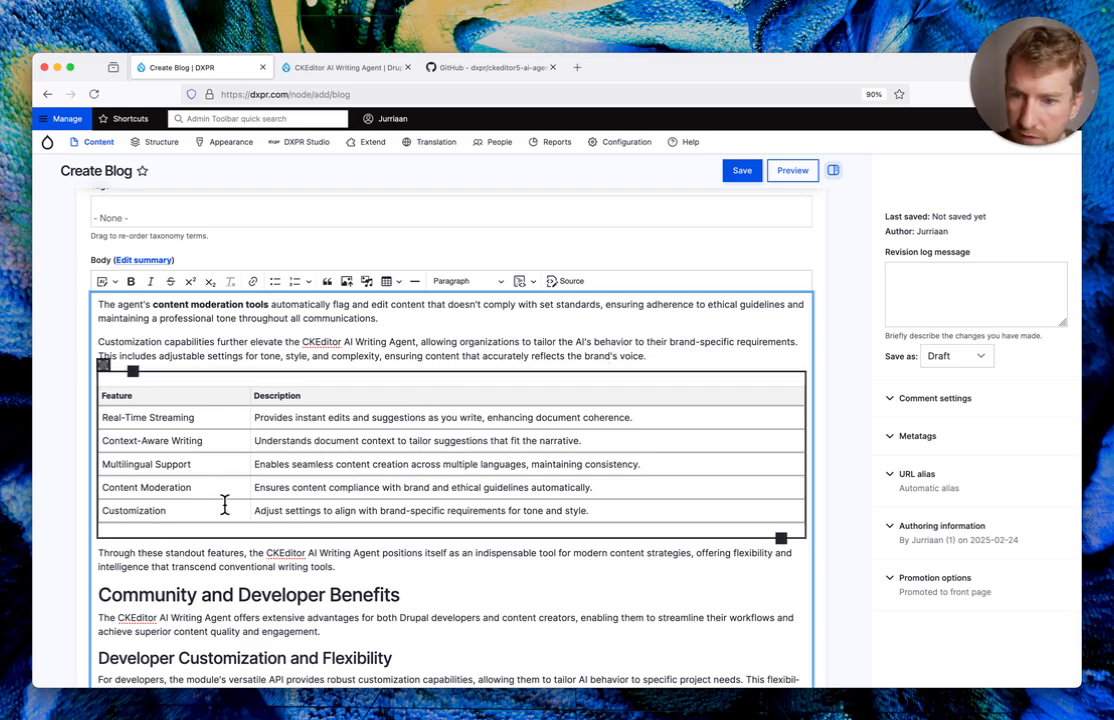
scroll(224, 505, "down", 1)
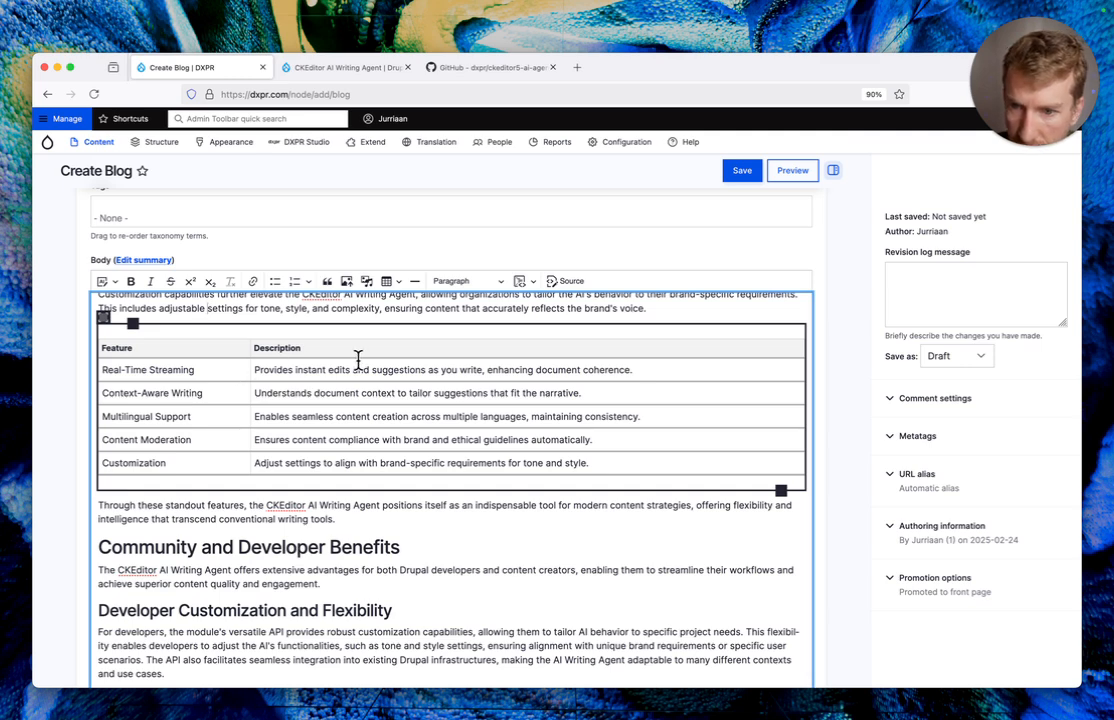
scroll(184, 448, "down", 3)
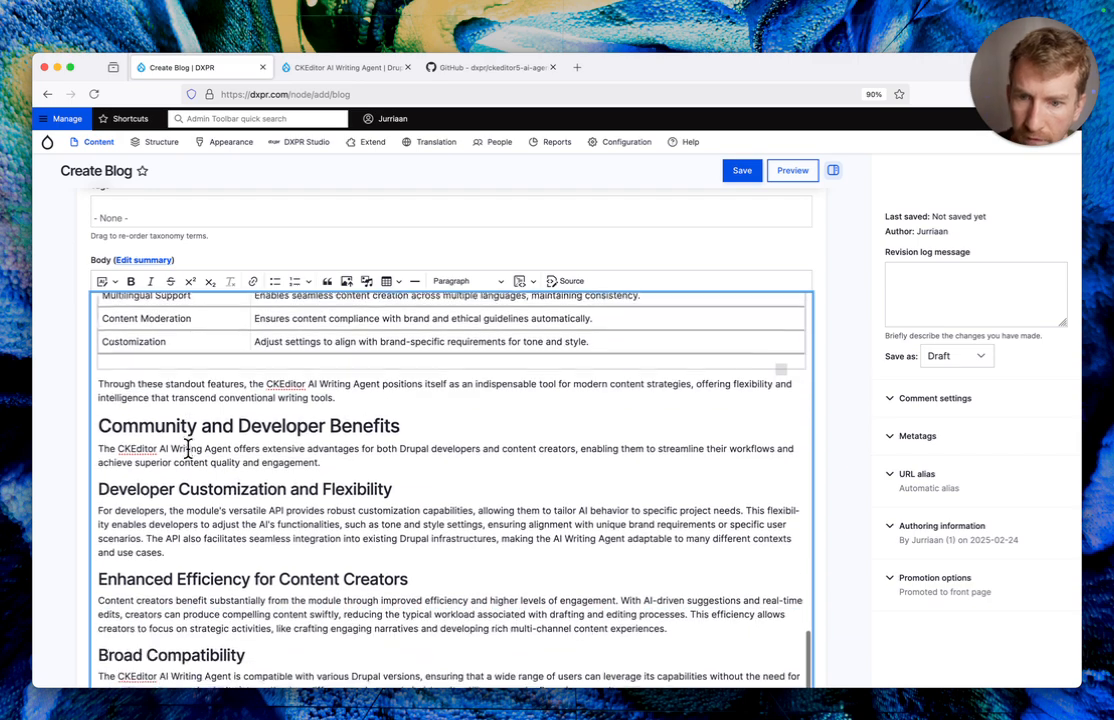
scroll(229, 425, "down", 2)
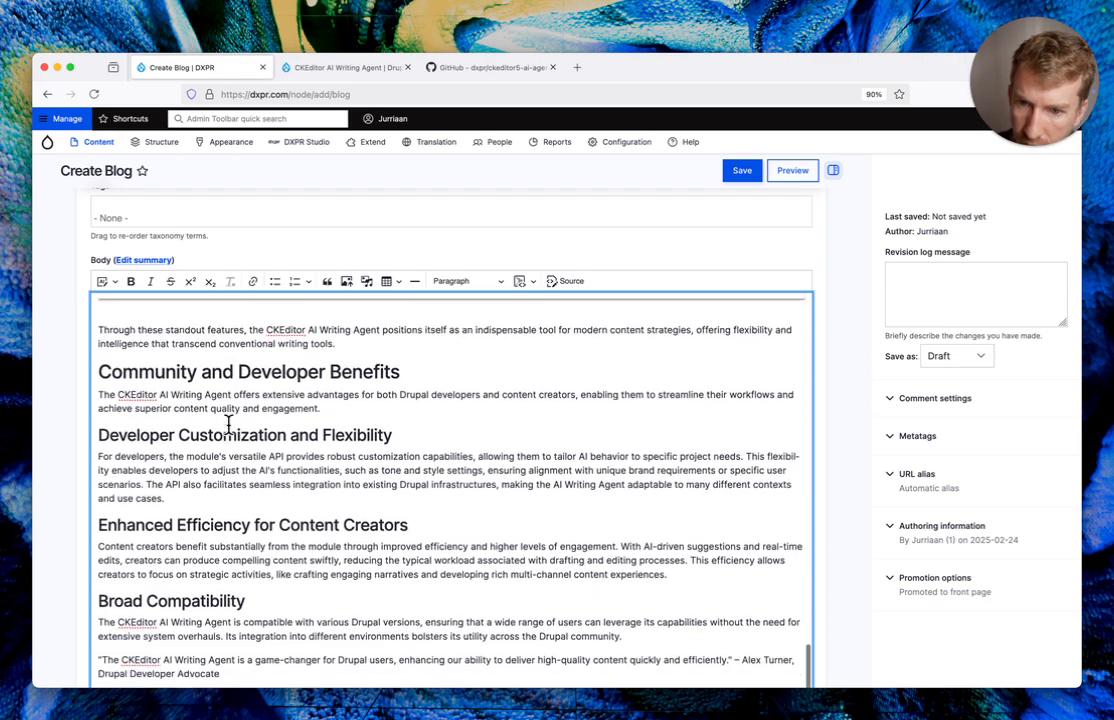
scroll(229, 425, "down", 3)
scroll(226, 425, "down", 3)
scroll(381, 425, "down", 4)
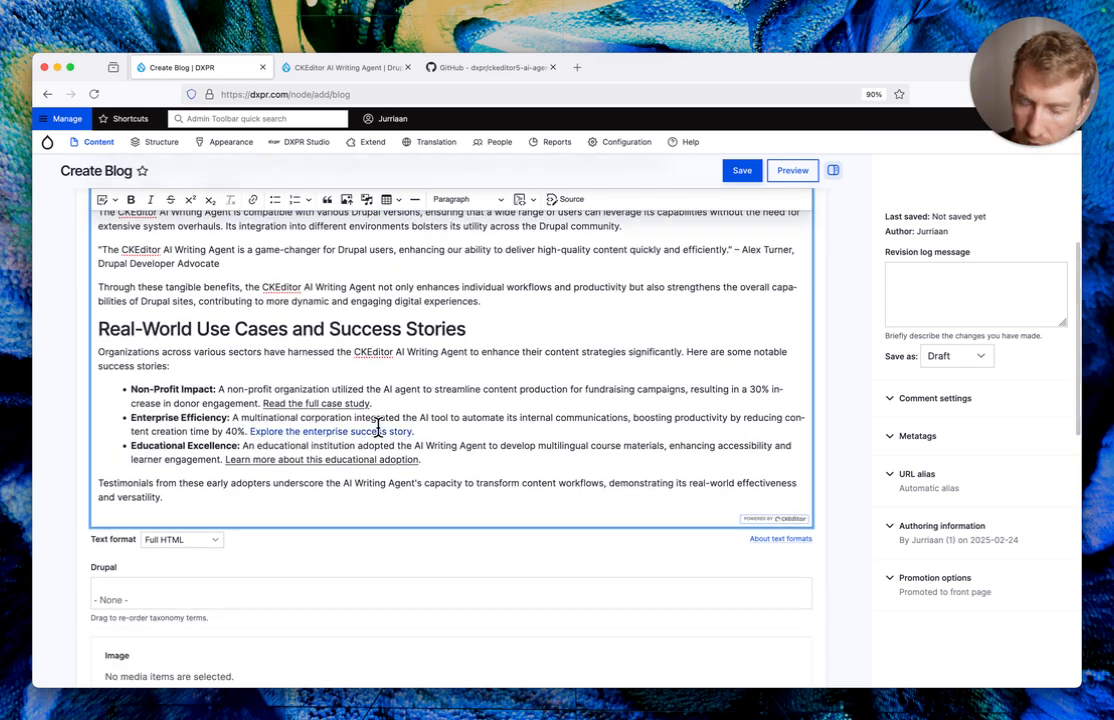
left_click_drag(98, 337, 287, 492)
left_click(287, 492)
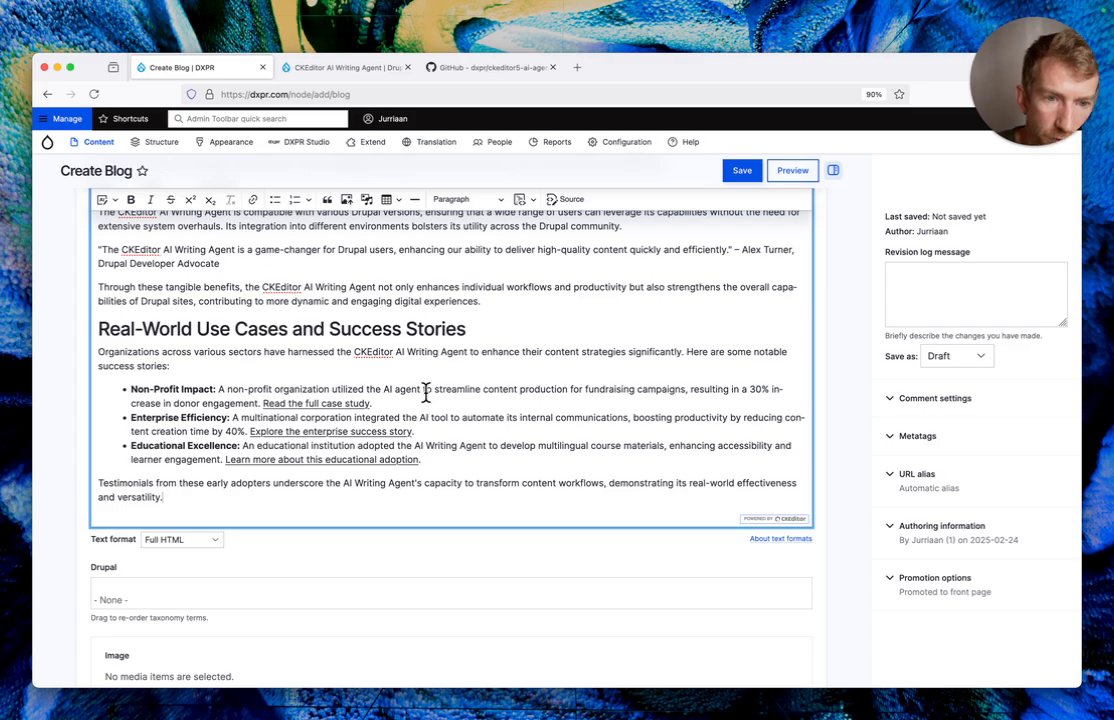
Return to the introduction and examine its second and third paragraphs, highlighting the "Drupal users" and "new heights" wording
scroll(729, 380, "up", 10)
scroll(726, 378, "up", 15)
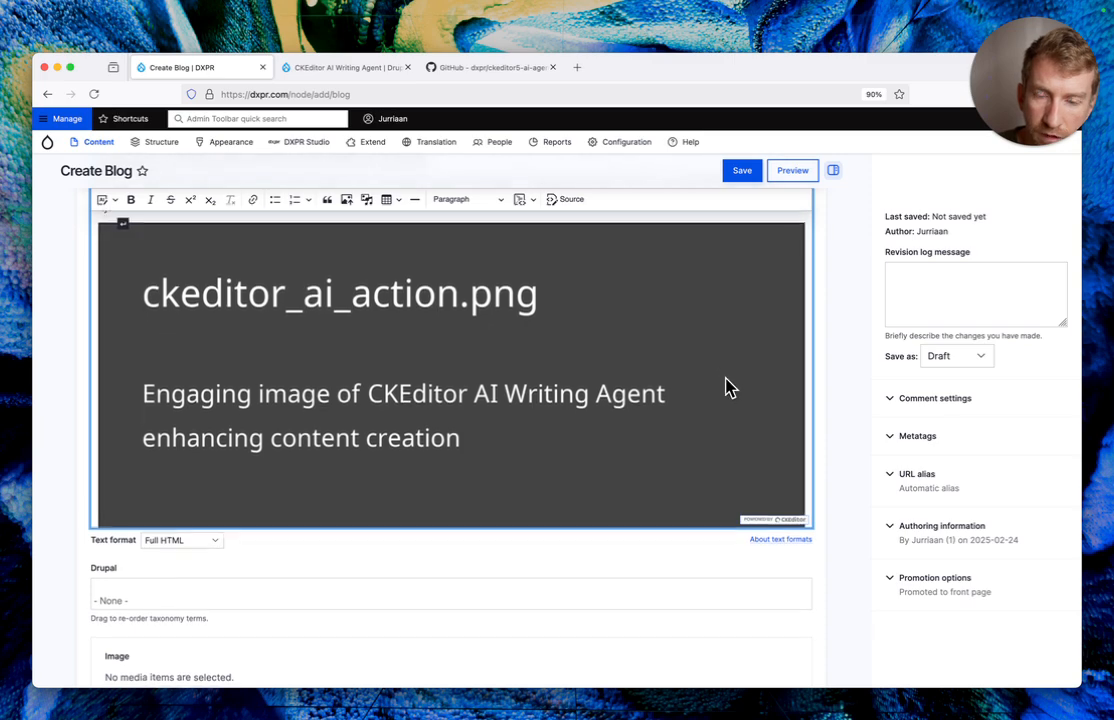
scroll(727, 388, "up", 5)
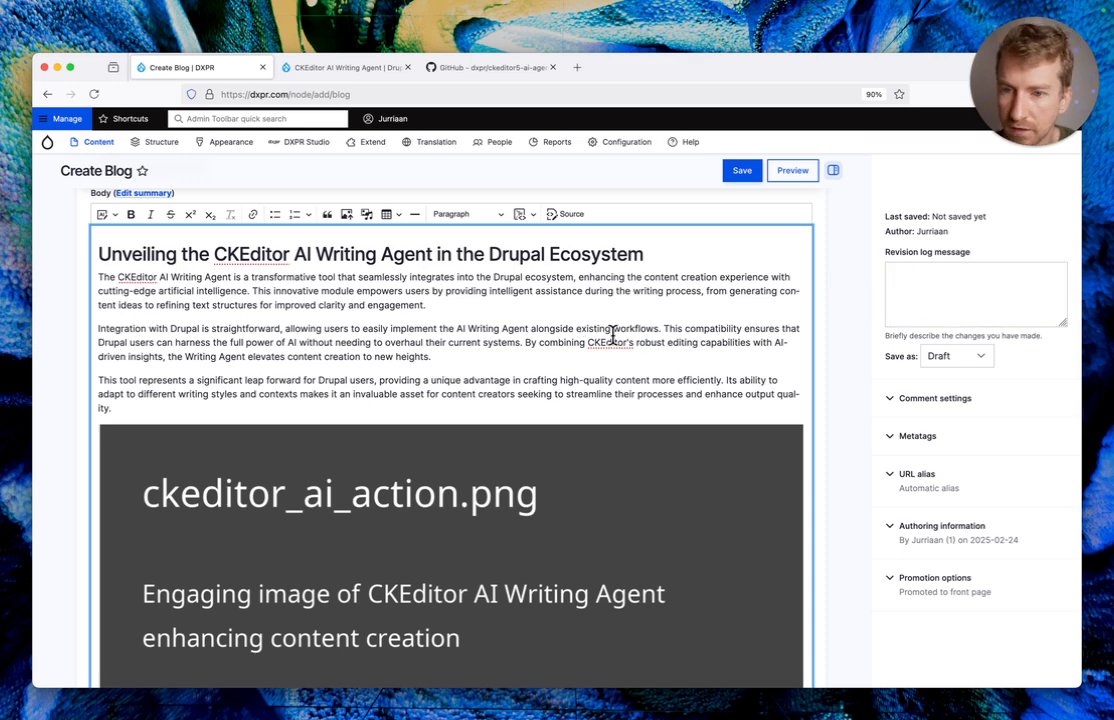
scroll(612, 334, "up", 2)
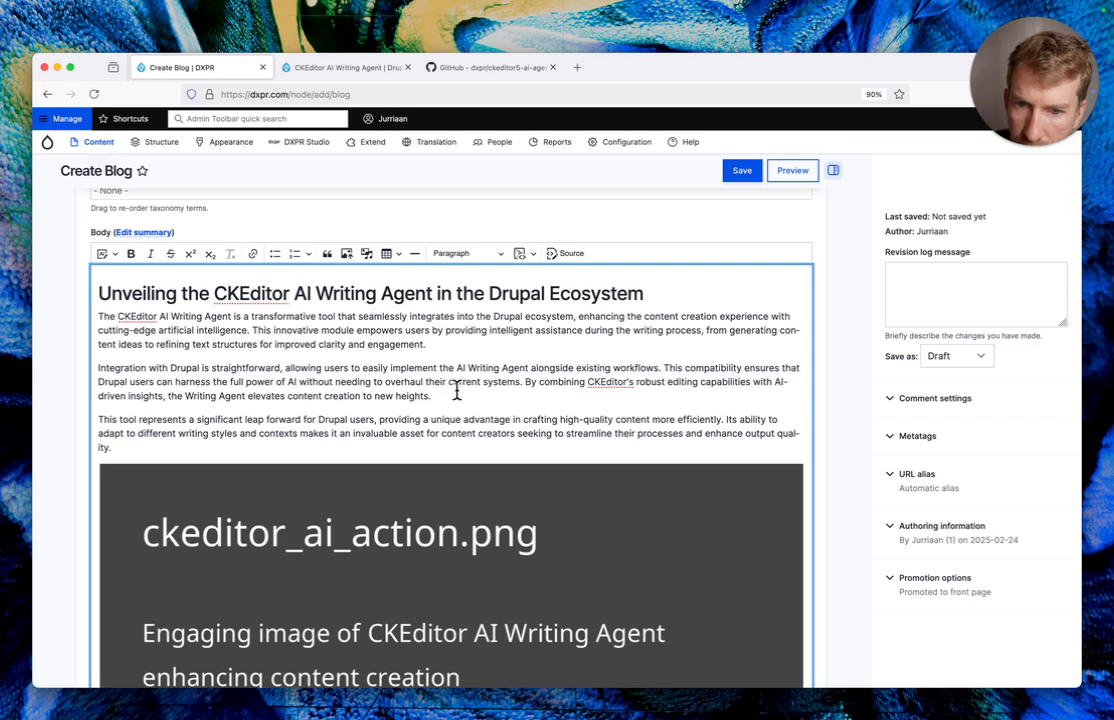
left_click_drag(453, 396, 117, 381)
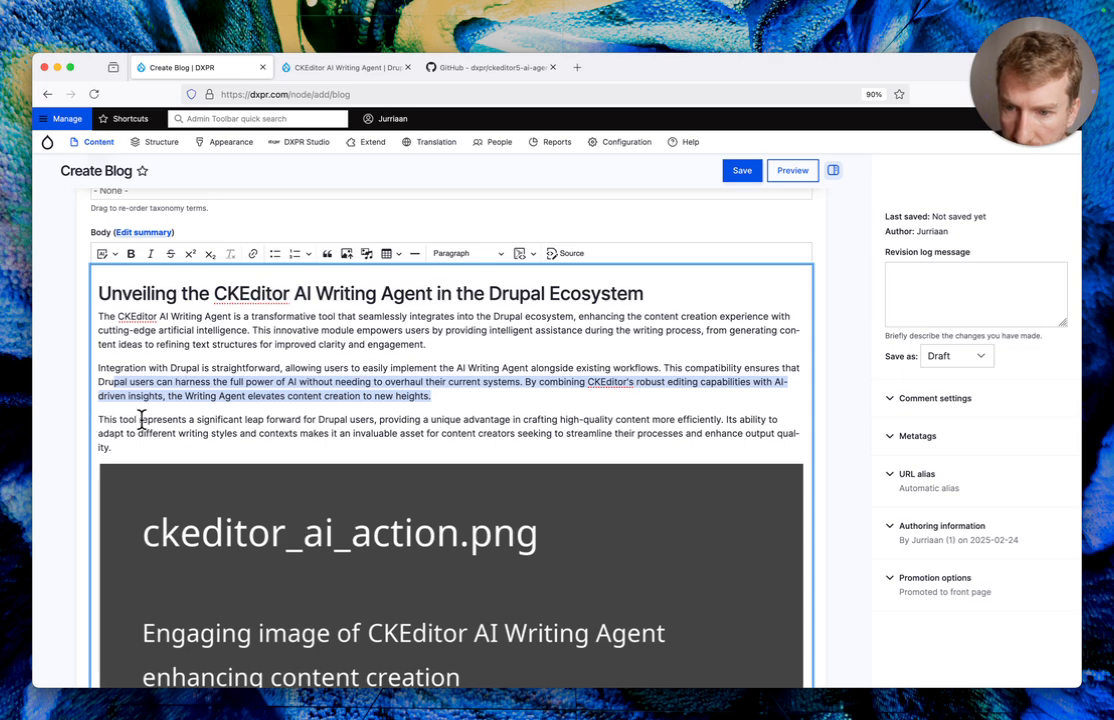
double_click(141, 420)
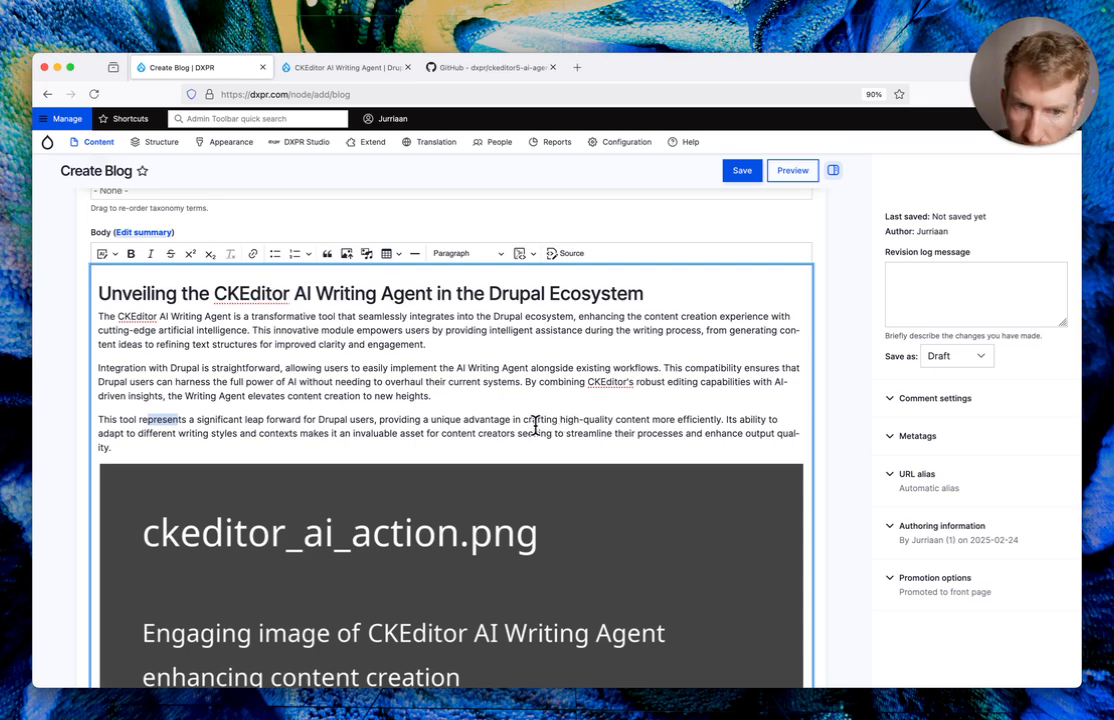
left_click(292, 443)
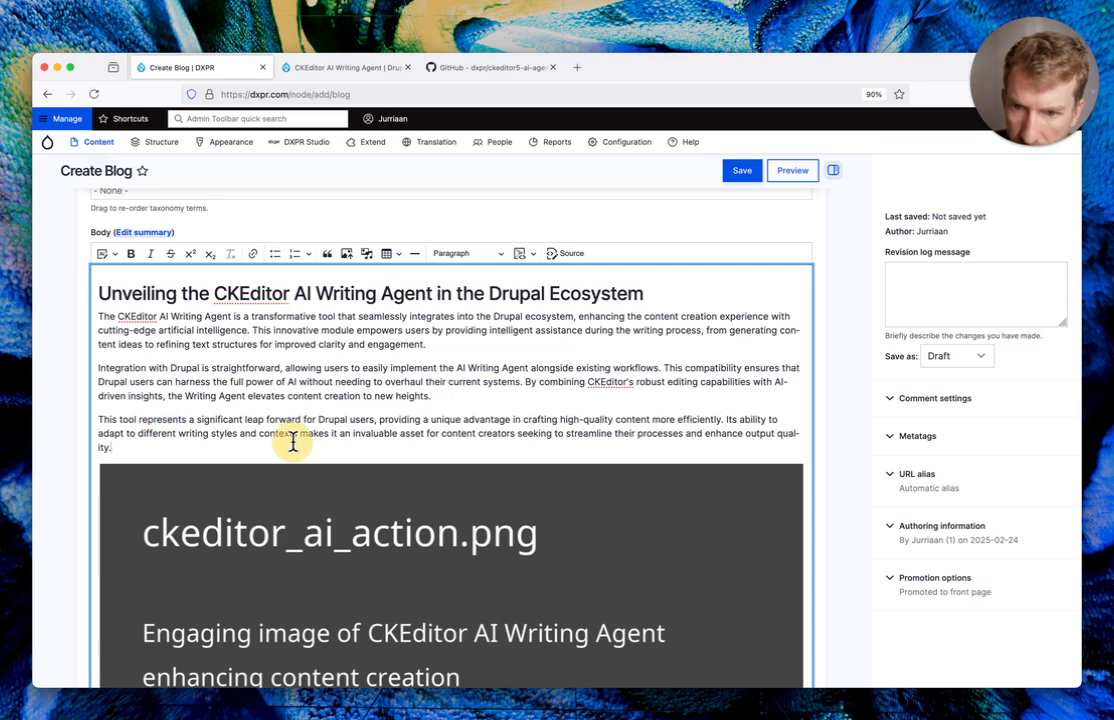
Select the whole introduction and begin an AI edit prompt with "Let's refer to these Drupal users simply as content creators."
left_click(236, 451)
left_click_drag(236, 450, 100, 293)
left_click(103, 254)
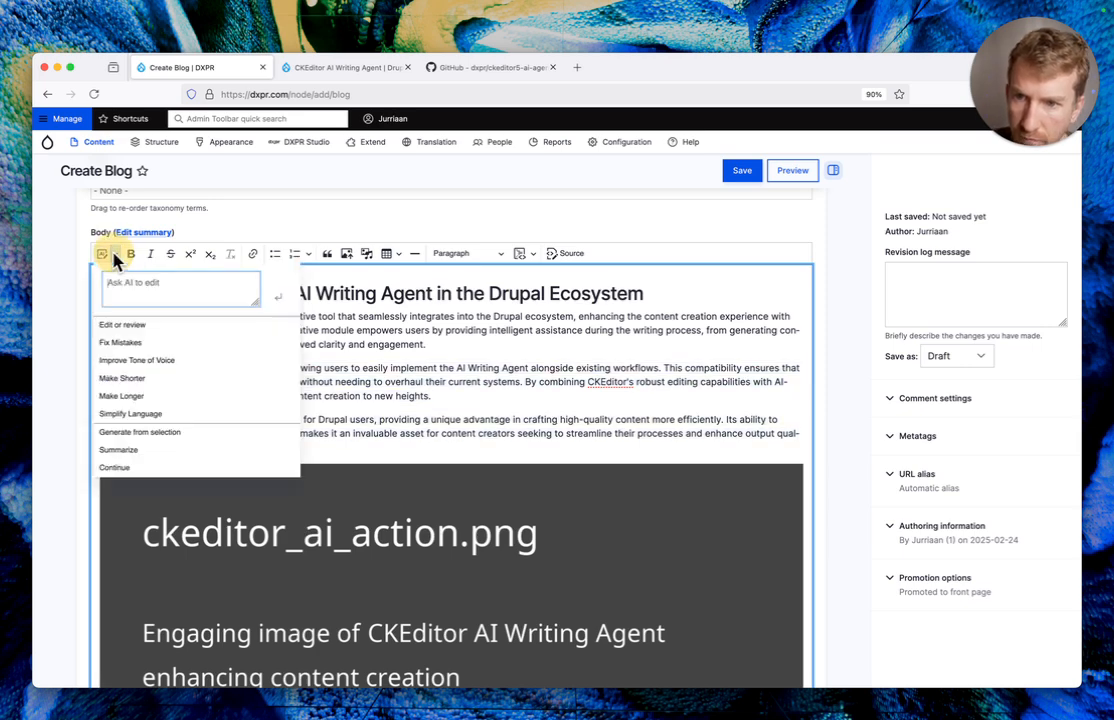
type("Let's refer to these Dru")
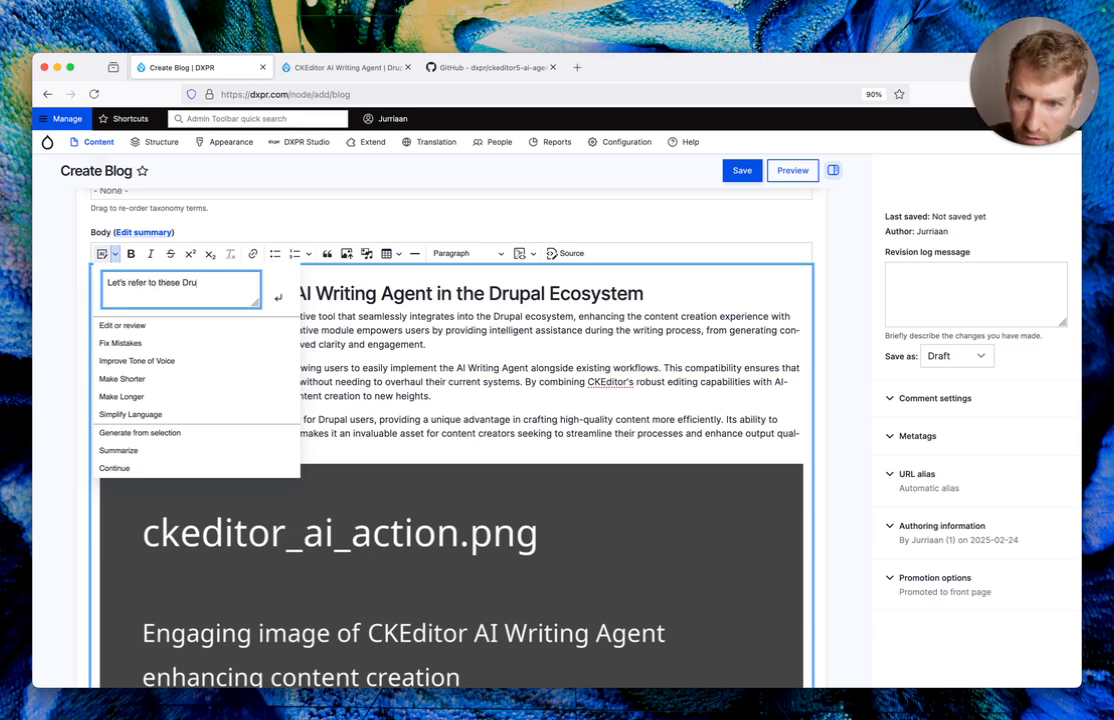
type("pal users simpl")
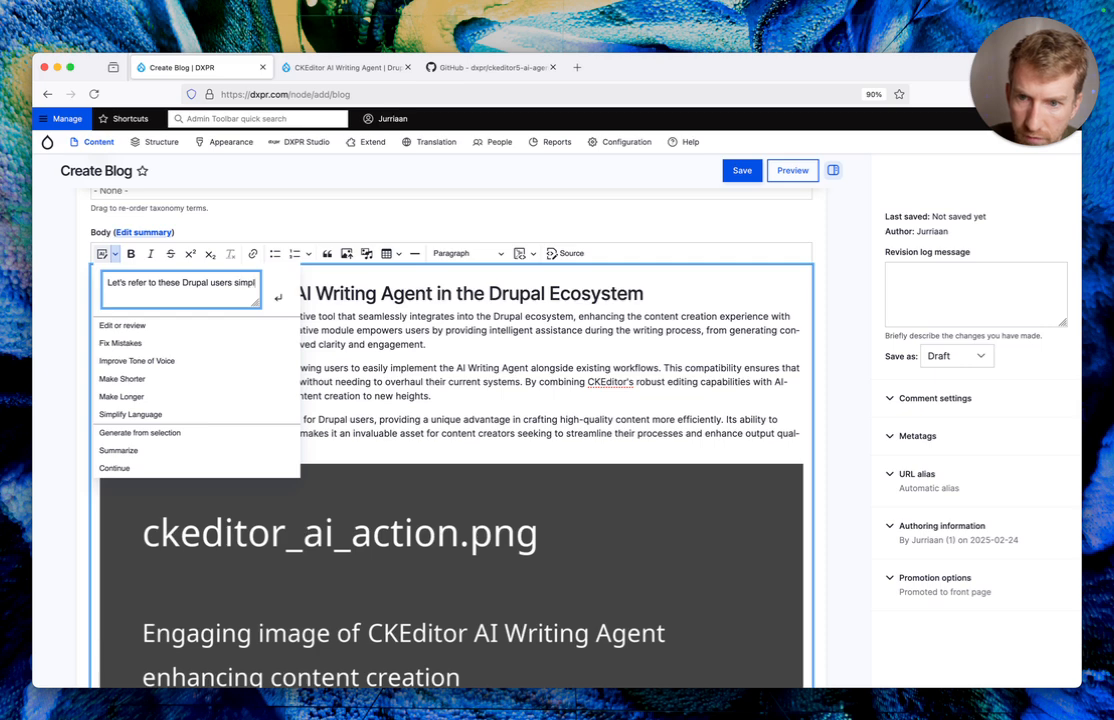
type("y as content creators")
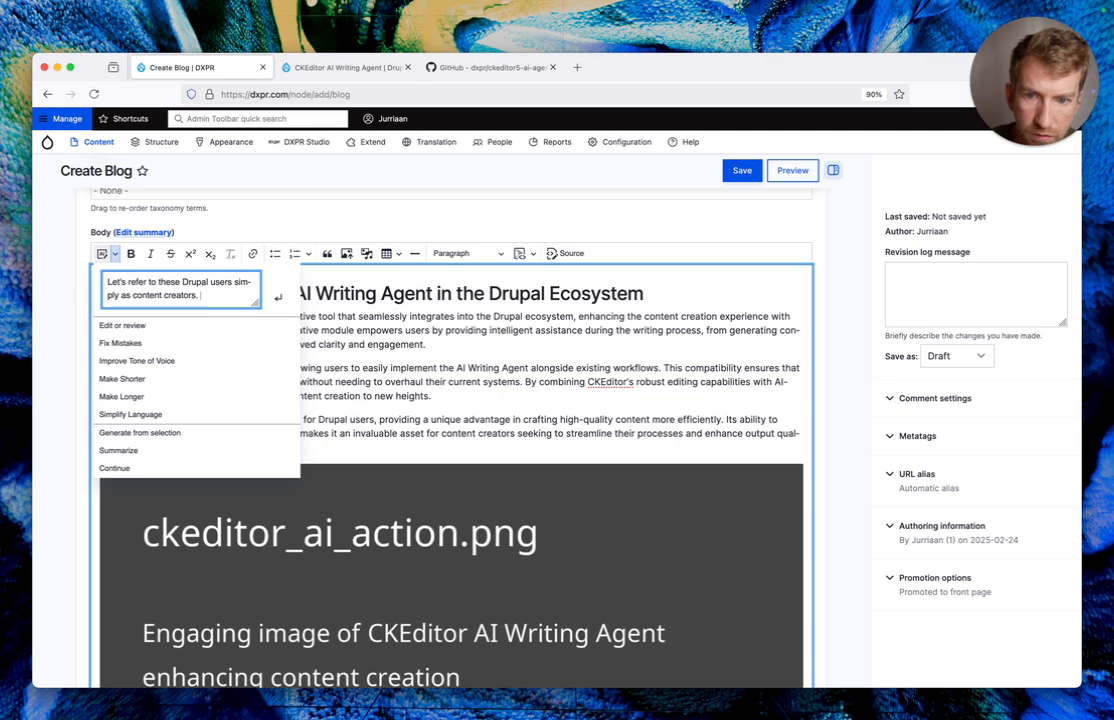
Extend the AI edit prompt with "Lets be more specific about outcomes than just taking creation to new heights."
type("be more specific about out")
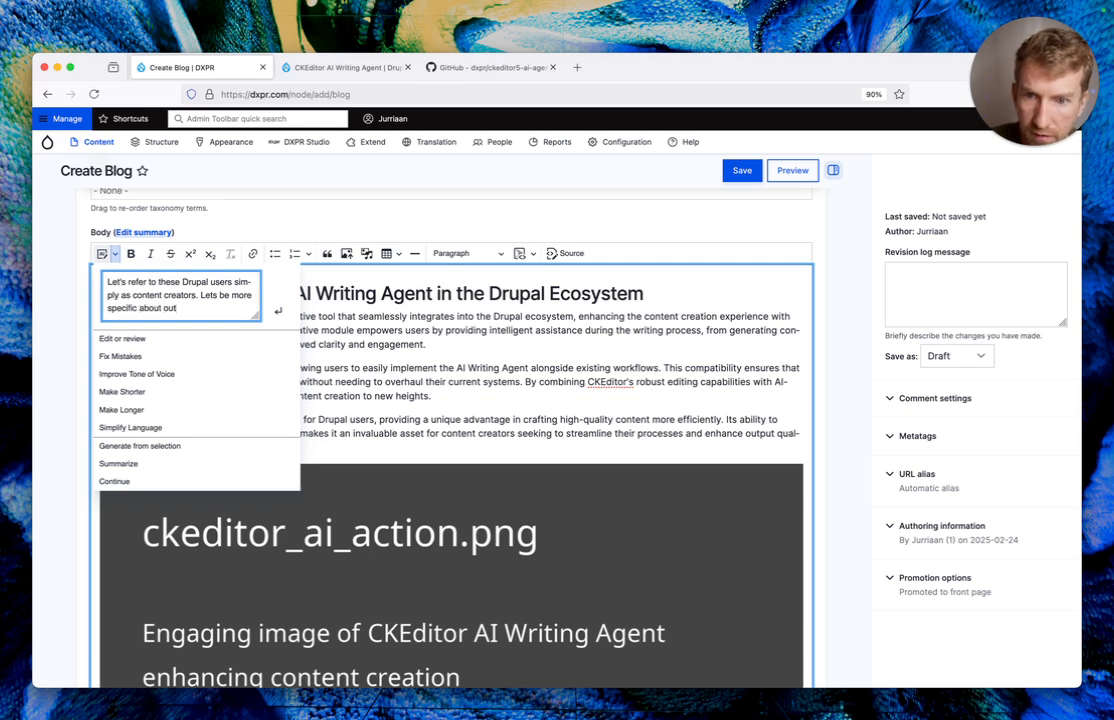
type("comes than just")
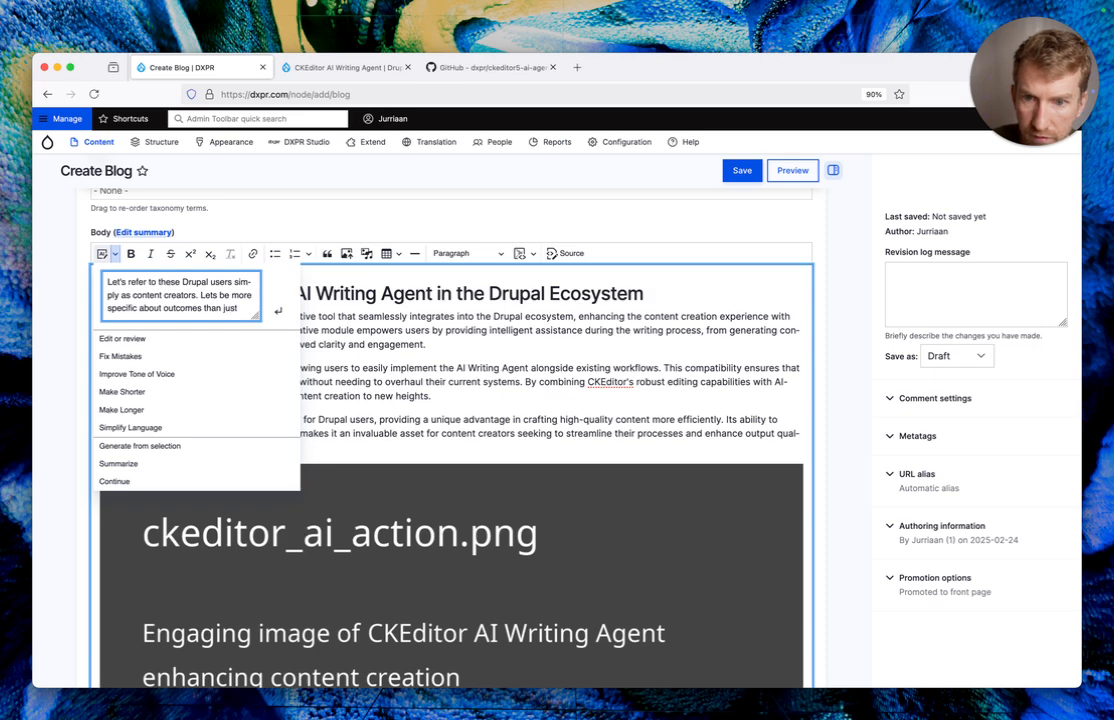
type(" taking")
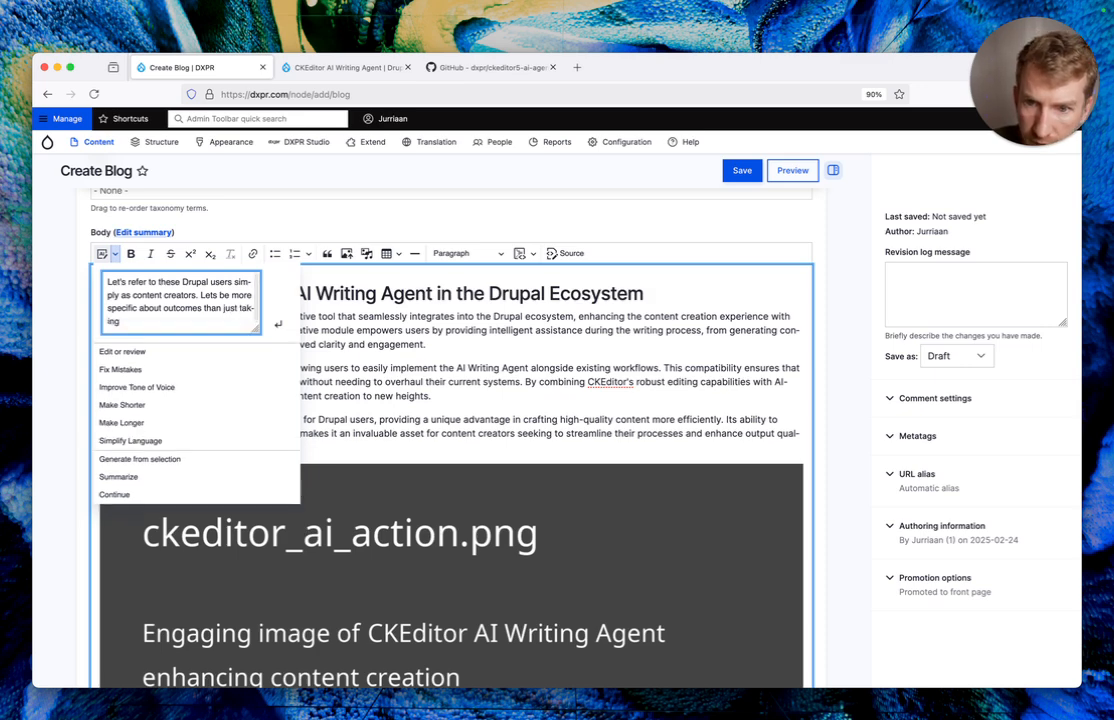
type(" creation of new")
key("BackSpace")
key("BackSpace")
key("BackSpace")
key("BackSpace")
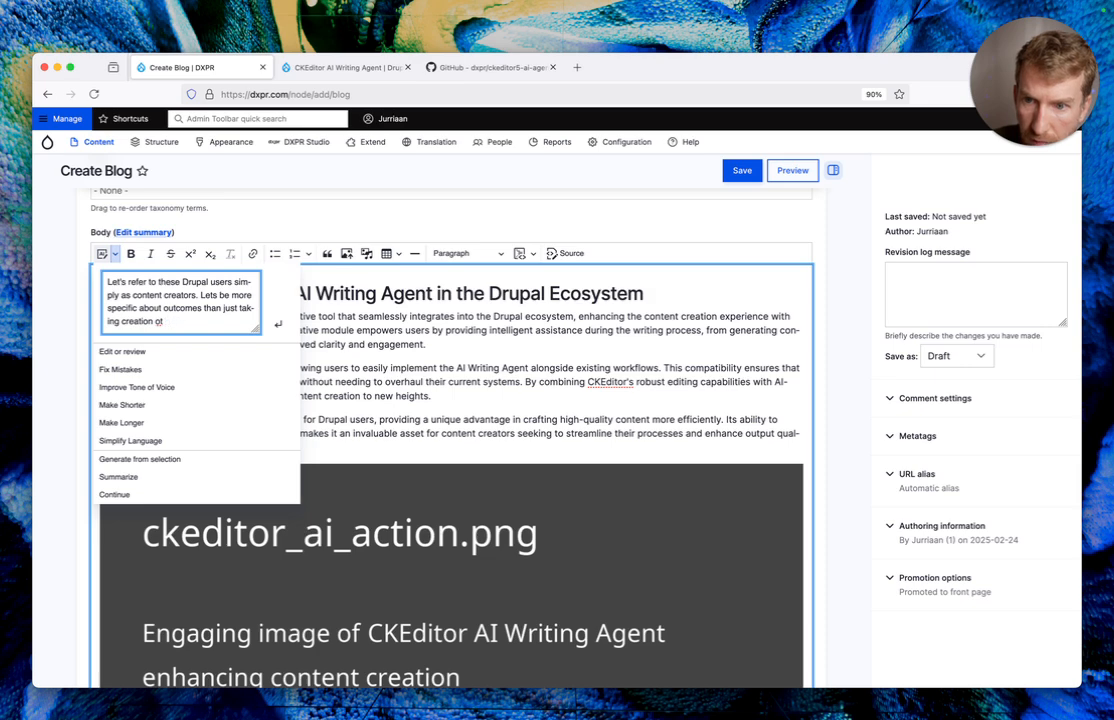
type("new heights. Mention")
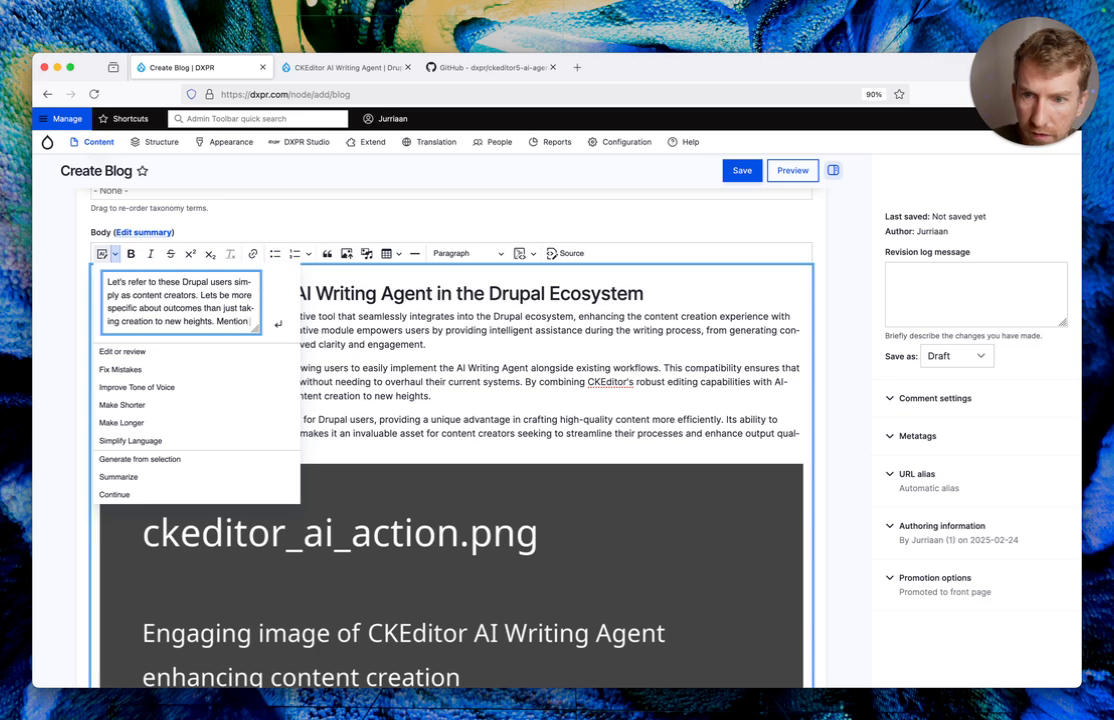
Add how content creators will focus more on what they're good at, developing ideas and finetuning text, while AI does the grunt work, and submit the prompt
type(" how content creators ")
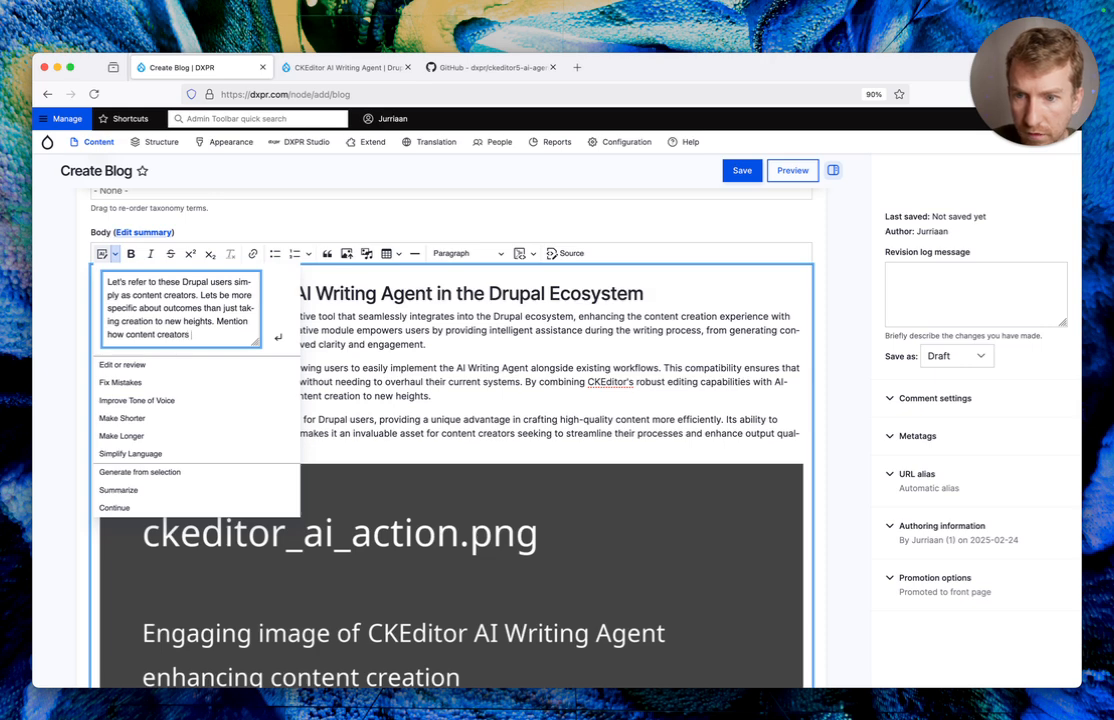
type("will focus more on ")
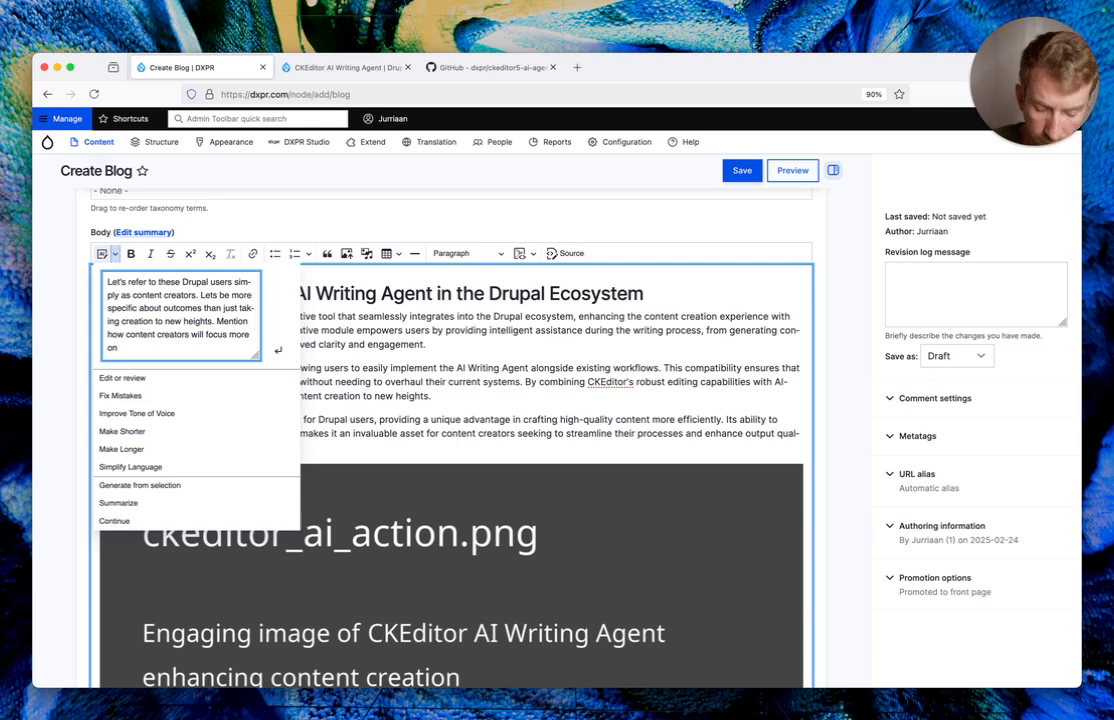
type("what they're good at:")
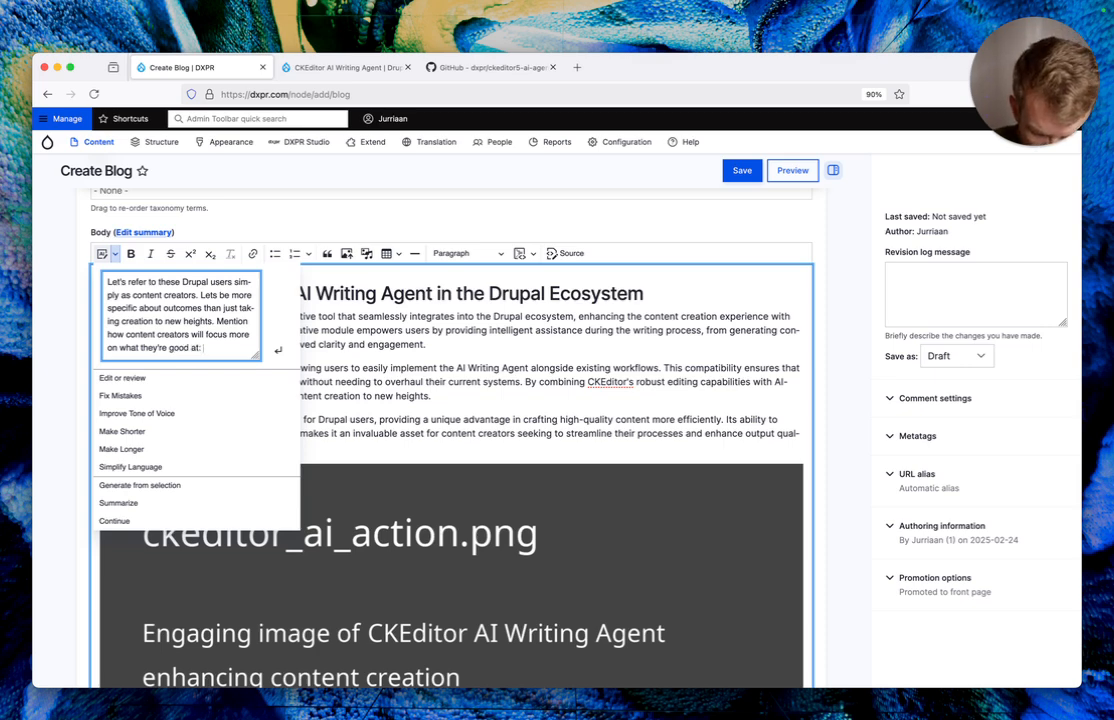
type(" developing content ideas.")
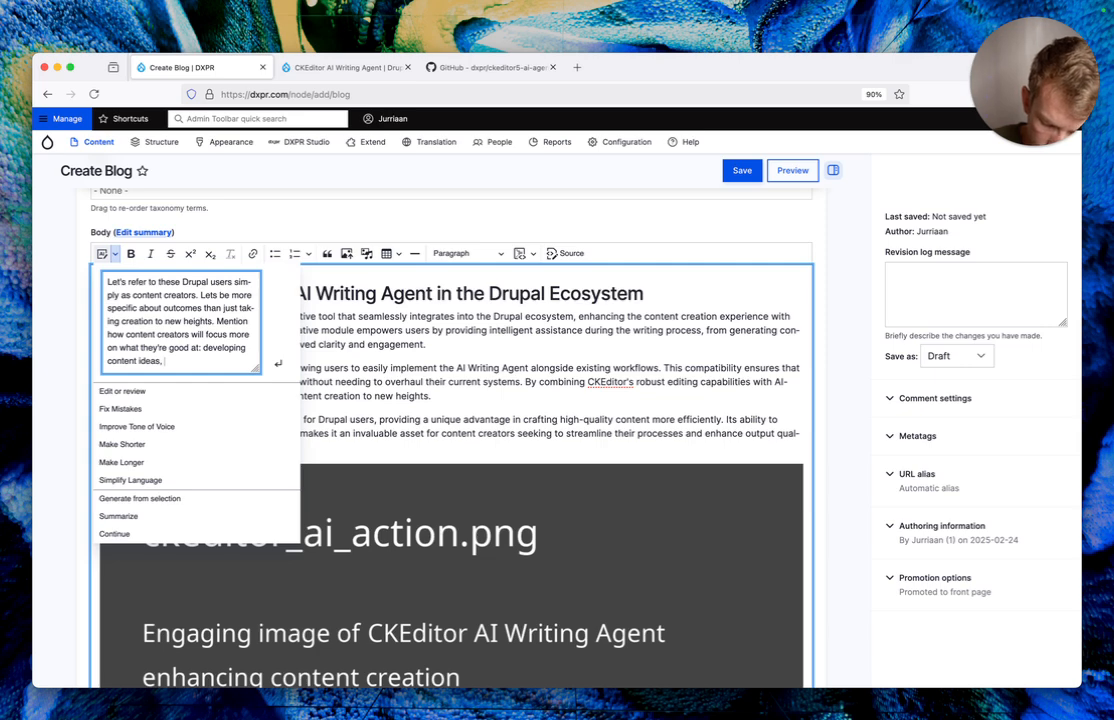
type(" finetuning")
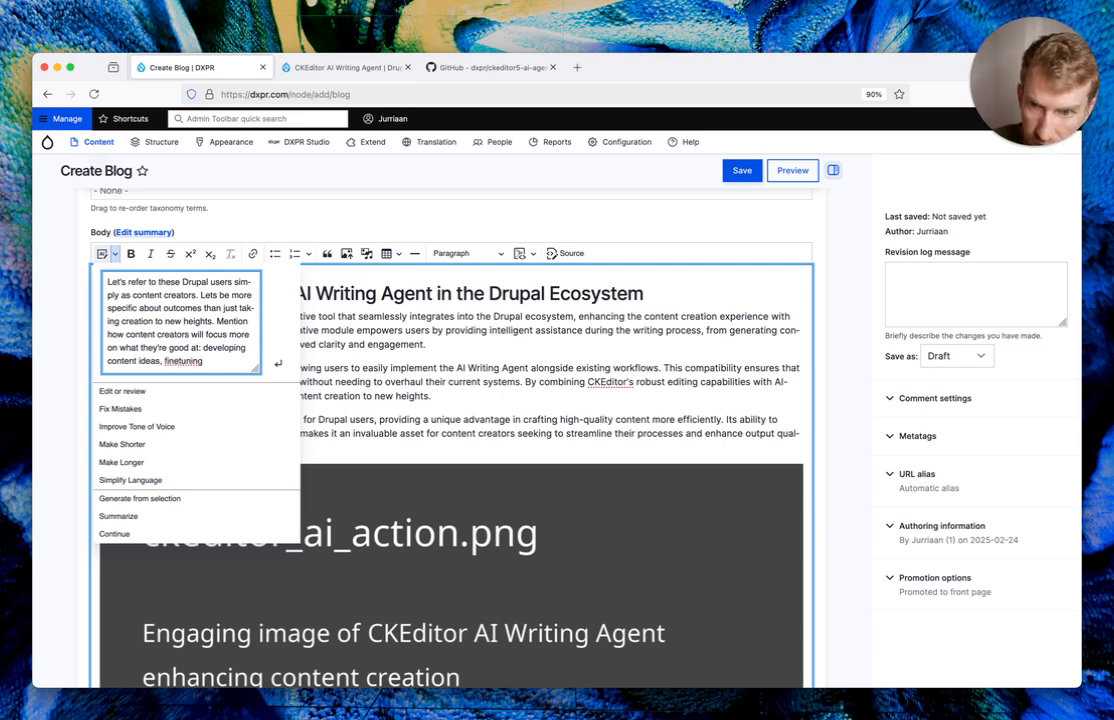
type(" text for their audience,")
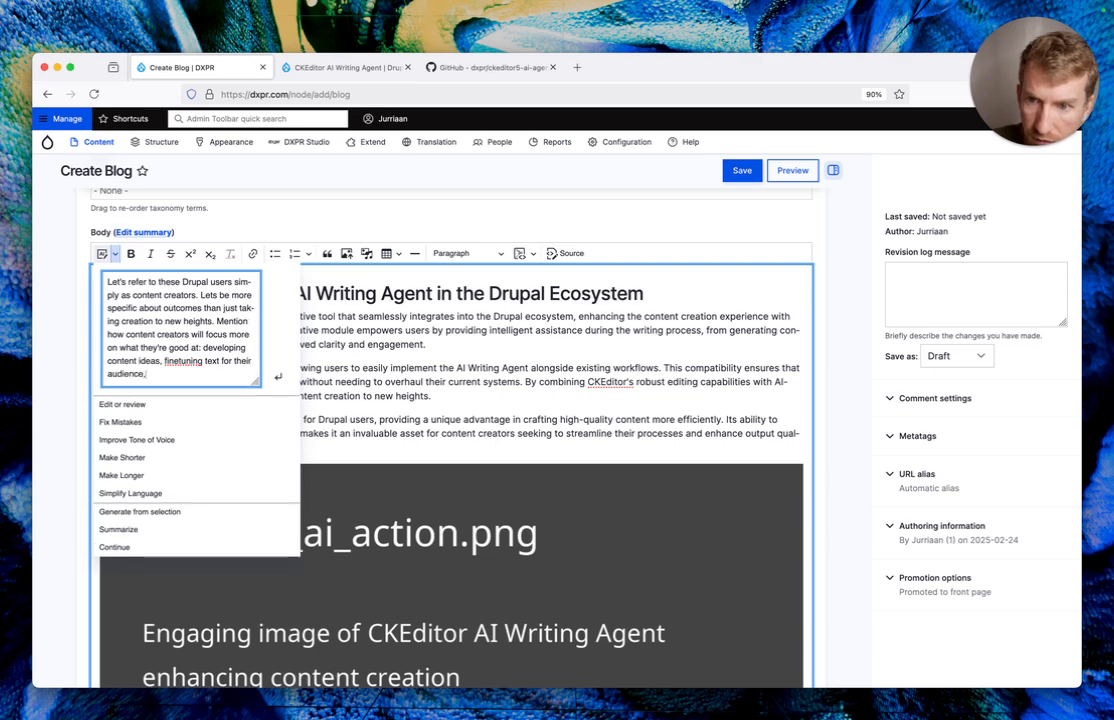
type(" while AI is doing the grunt work")
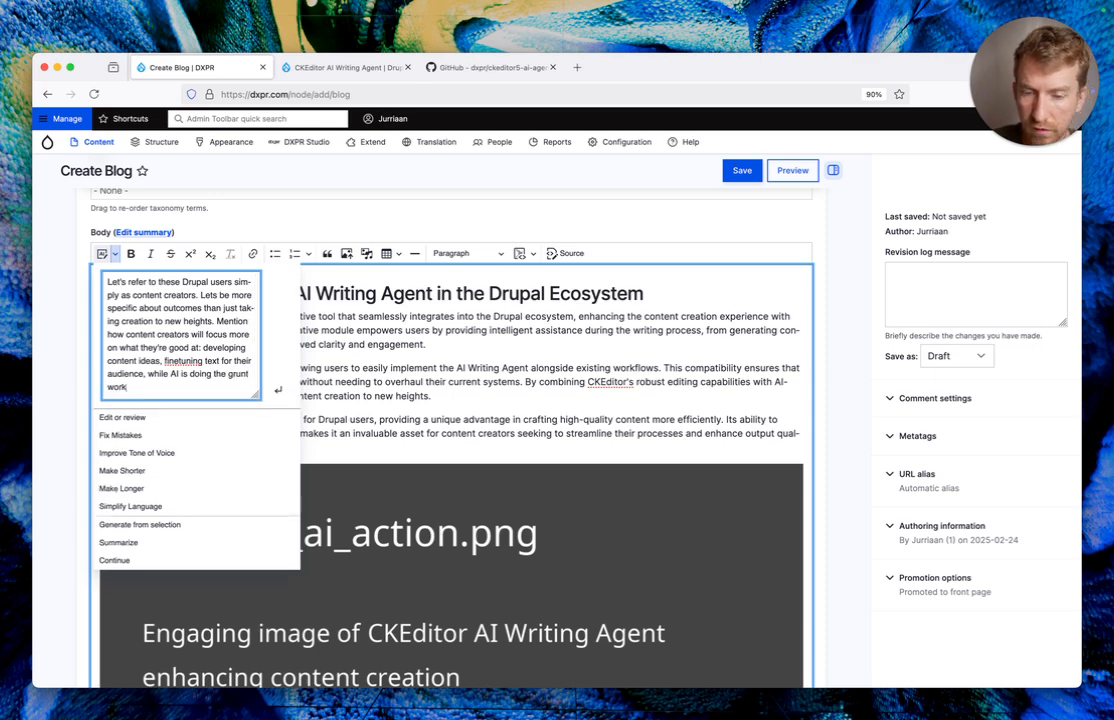
left_click(278, 388)
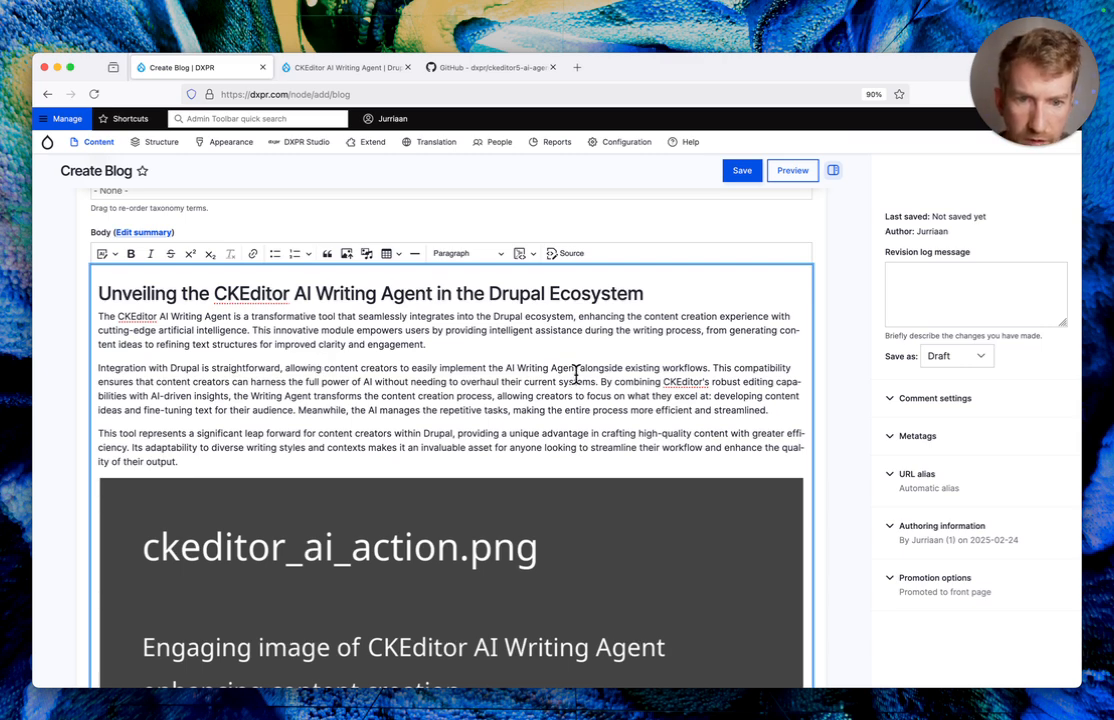
Review the rewritten second and third introduction paragraphs and compare them with the "Enhancing Content Creation" section below
left_click_drag(600, 381, 289, 395)
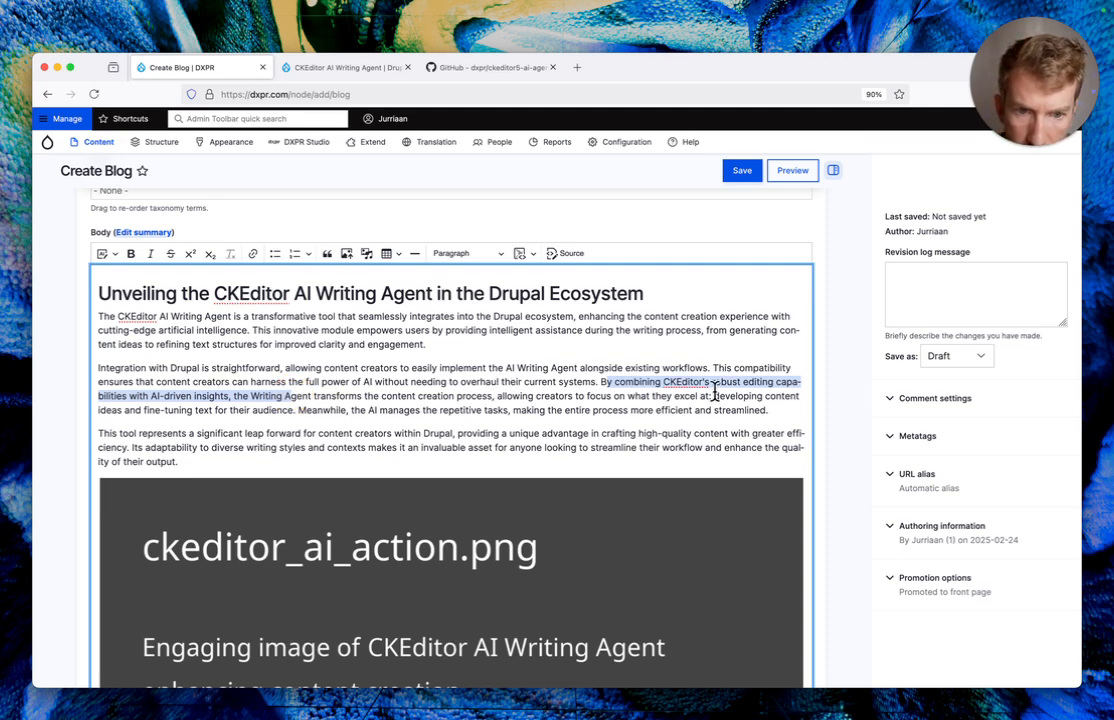
left_click_drag(108, 415, 466, 418)
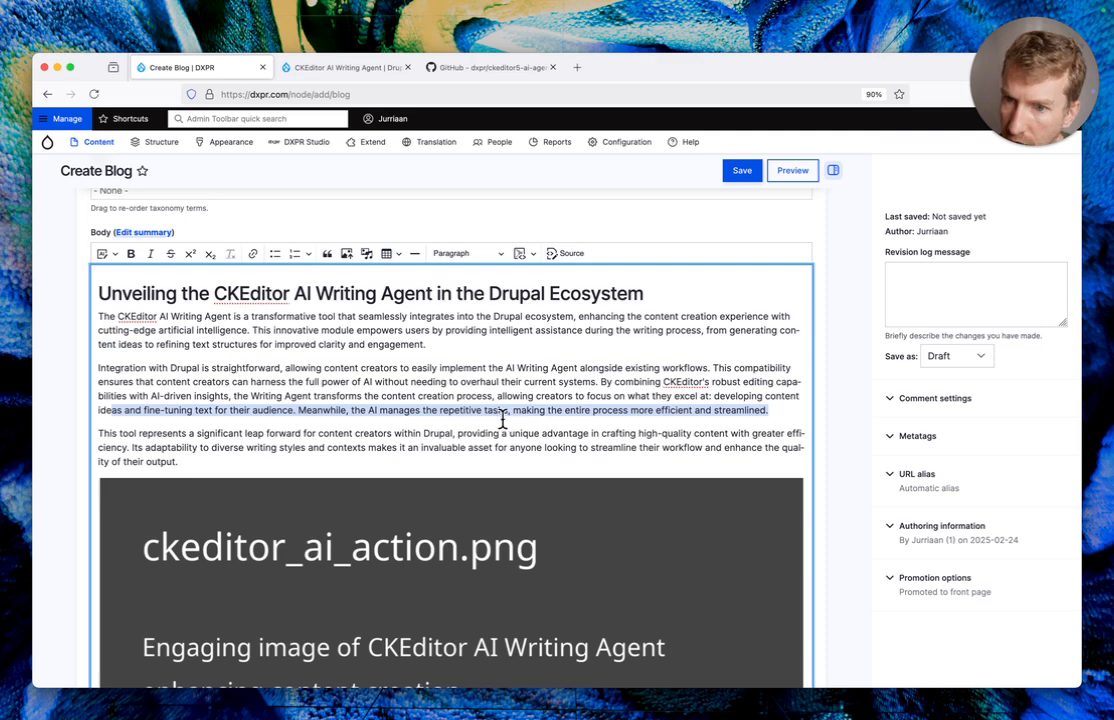
left_click_drag(177, 461, 103, 433)
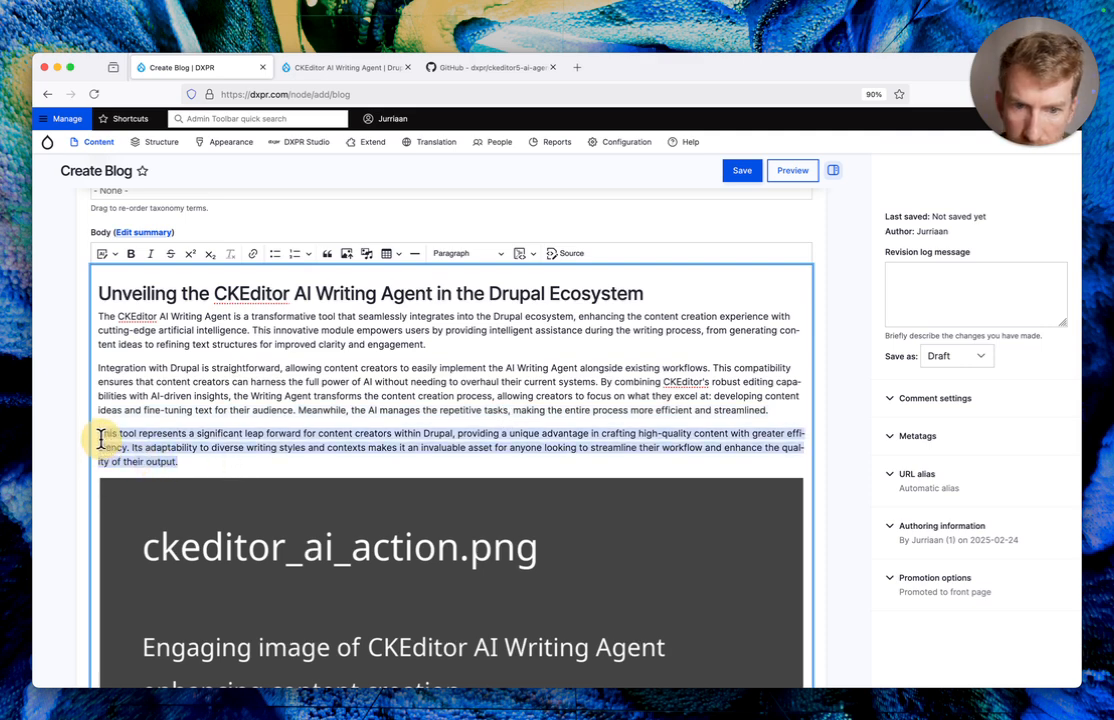
left_click(251, 453)
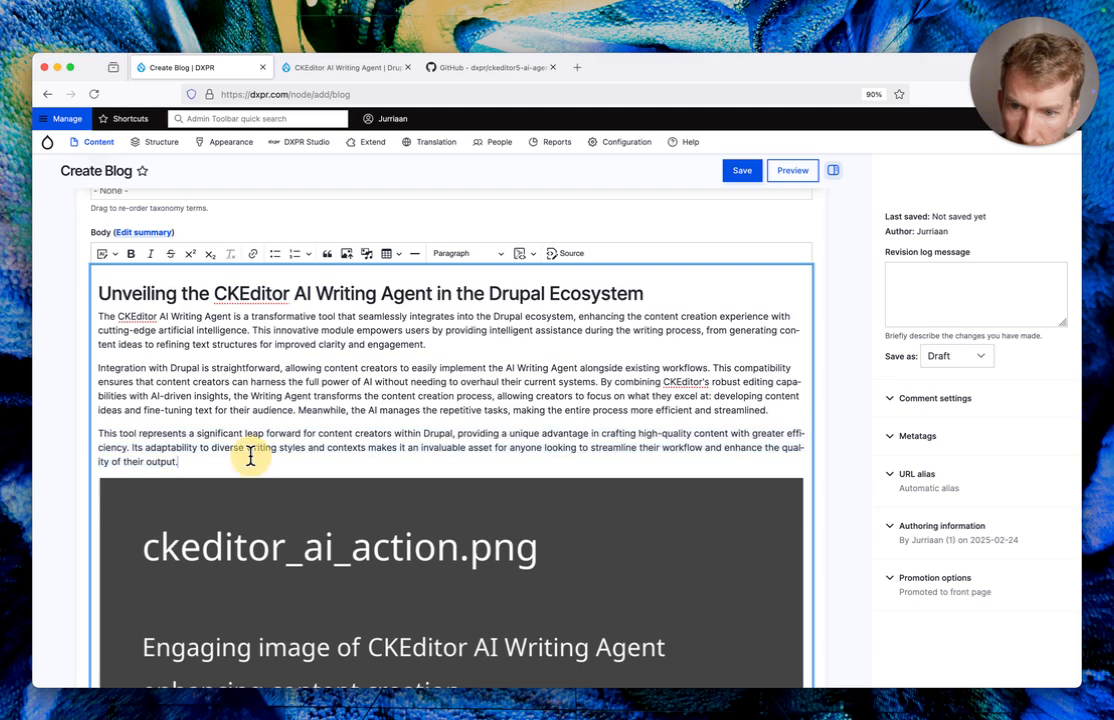
scroll(265, 462, "down", 2)
scroll(262, 460, "down", 5)
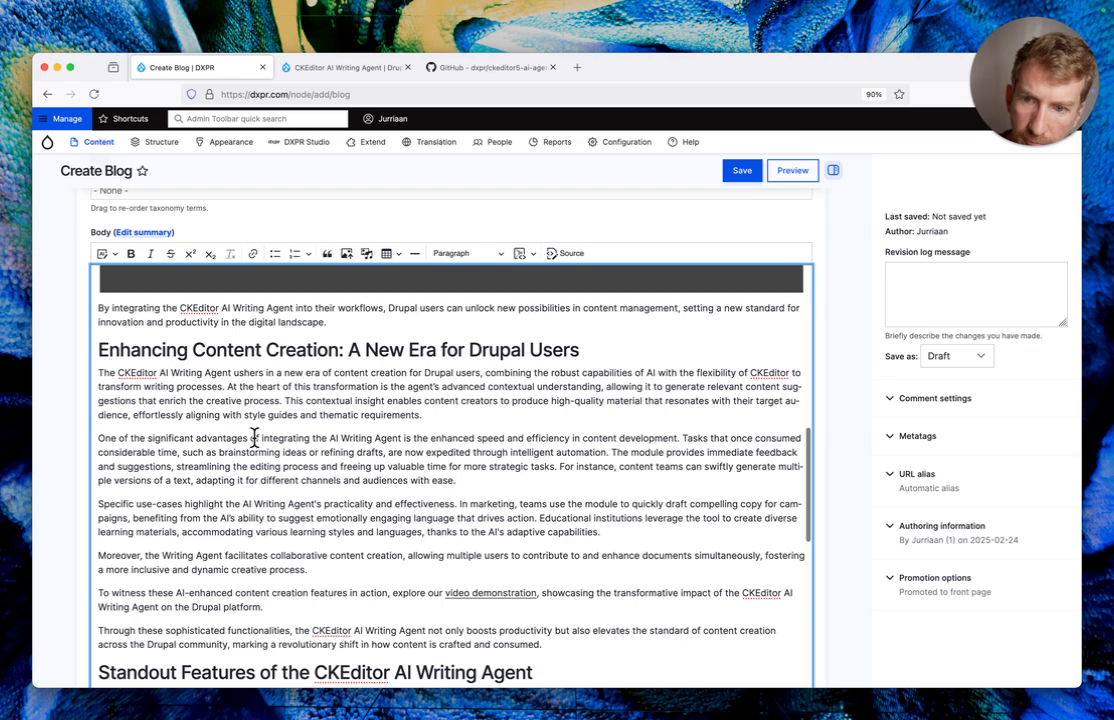
scroll(255, 447, "up", 5)
scroll(255, 447, "up", 5)
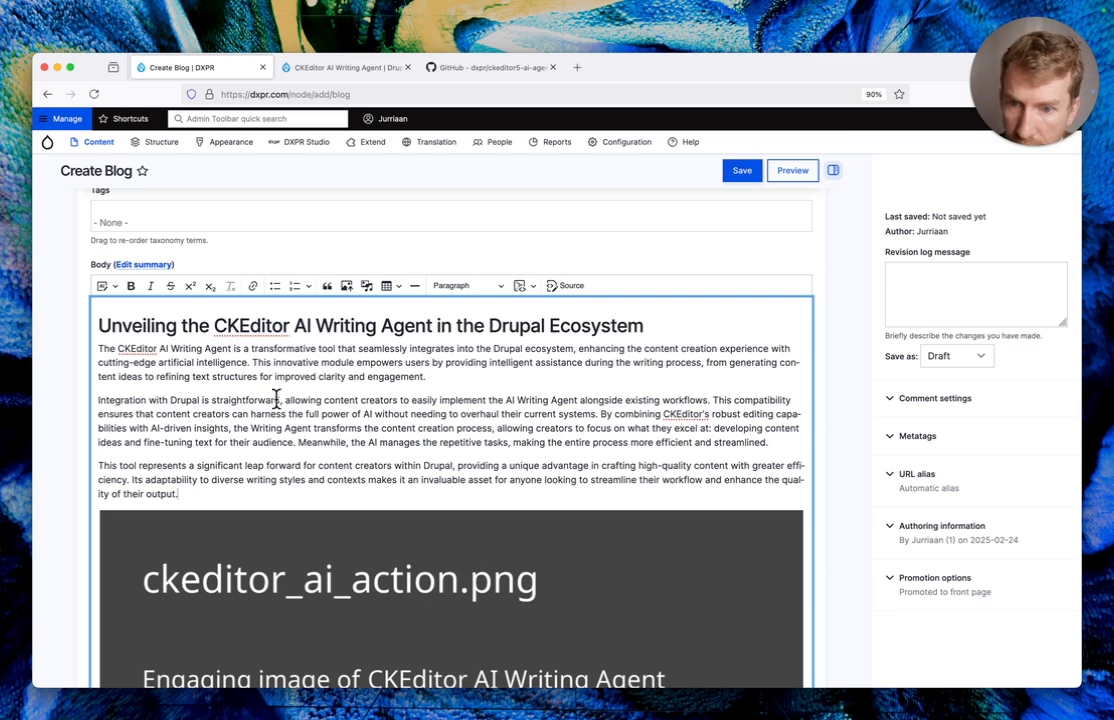
Below the first introduction paragraph, begin the prompt "/write a paragraph about how this module's AI first design sets it apart from competitor AI integrations,"
left_click(450, 373)
key("Return")
type("/write a")
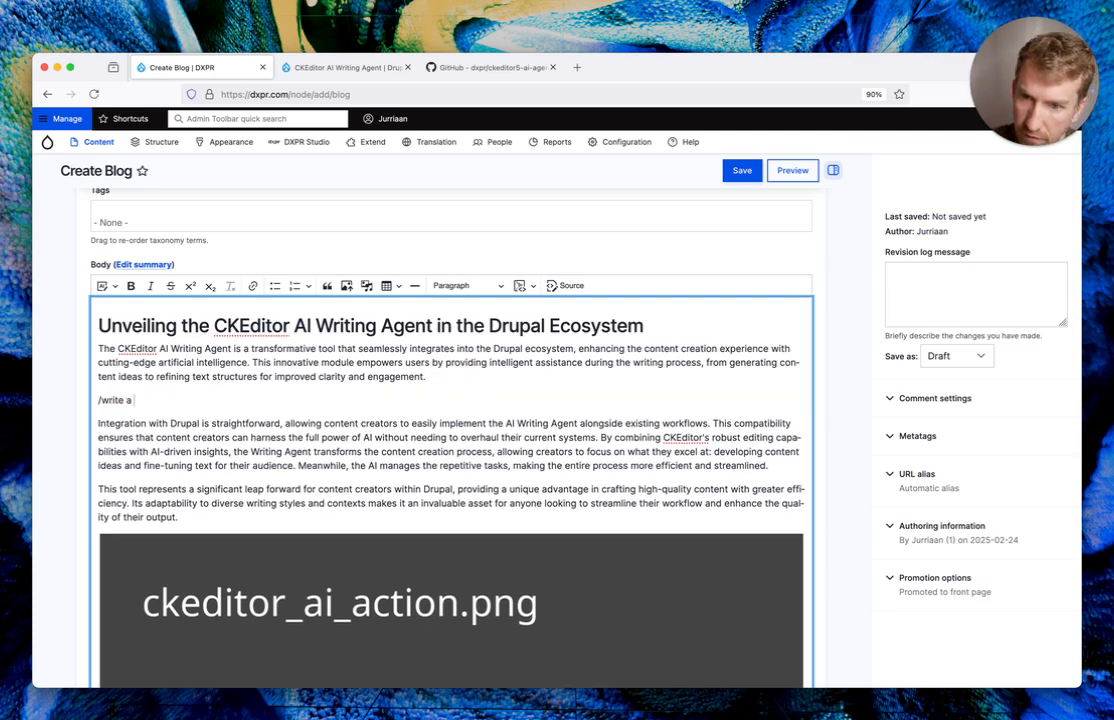
type(" paragraph")
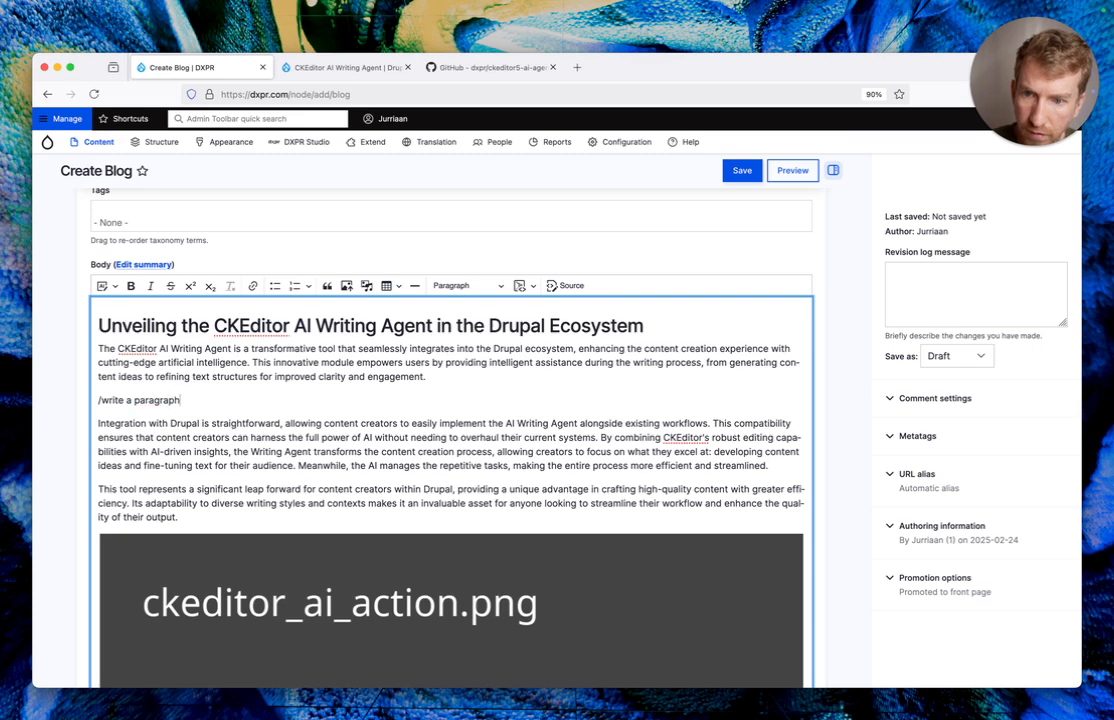
type(" about how this module's AI")
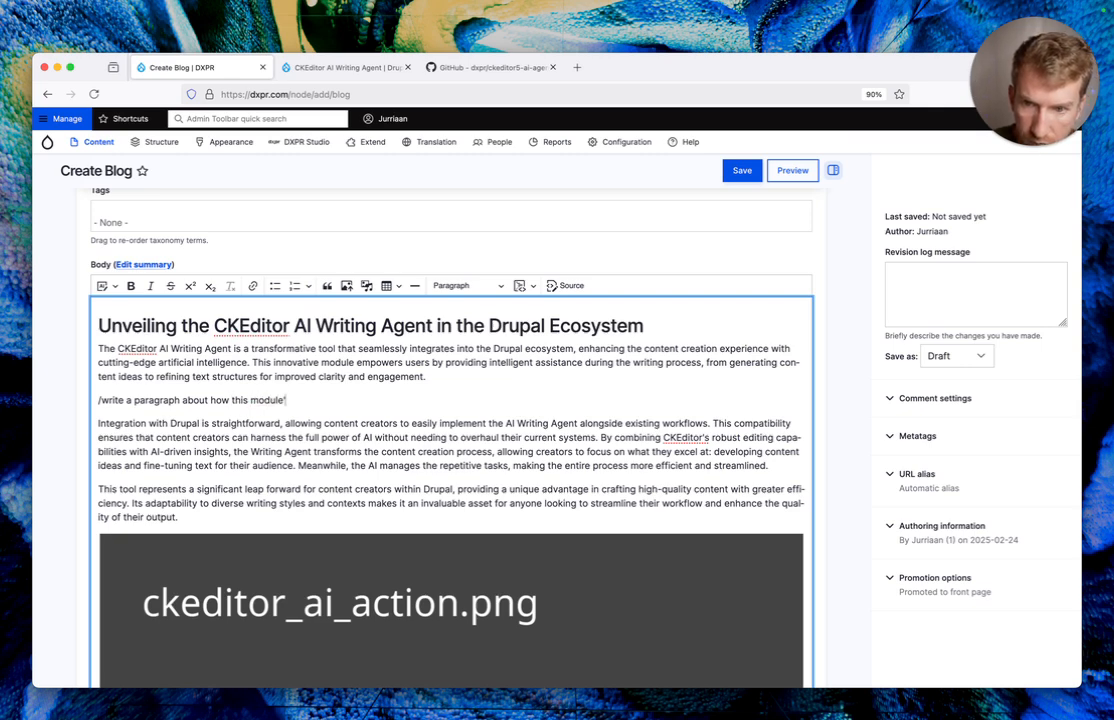
type(" first ")
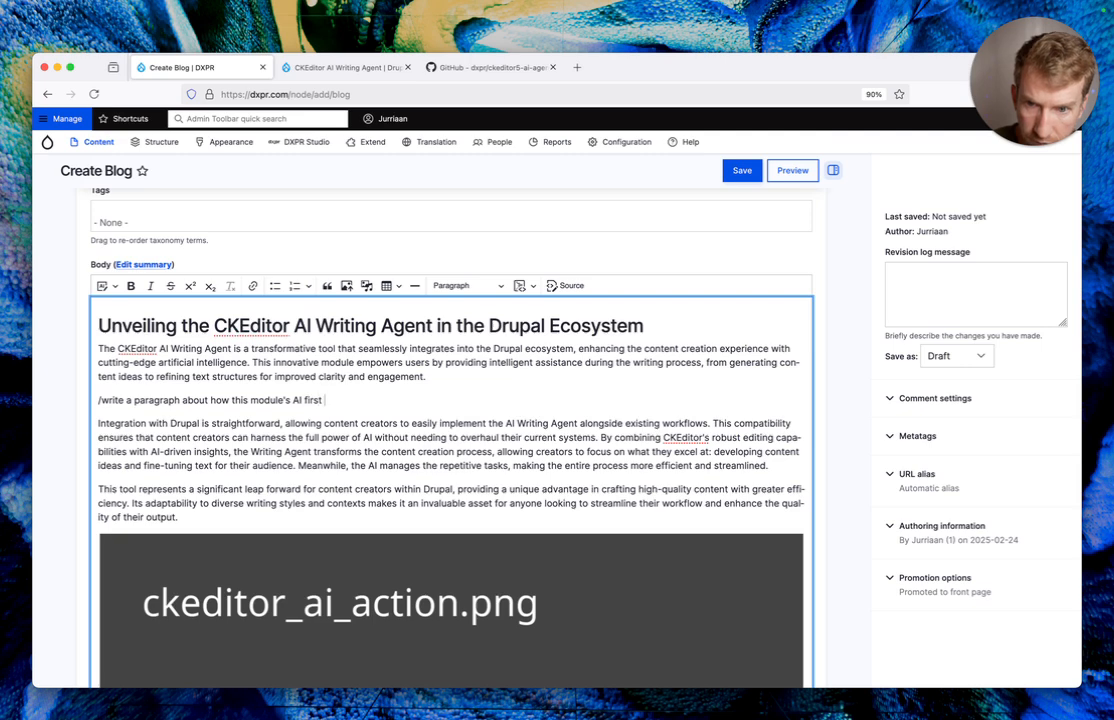
type("design sets")
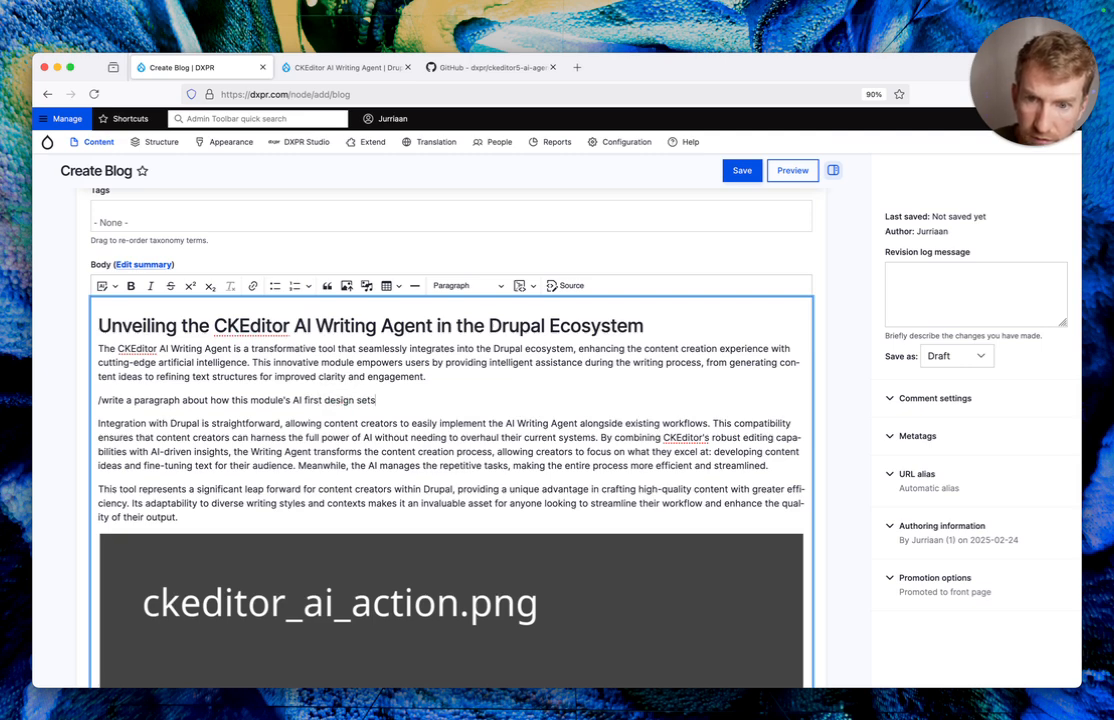
type(" it apart from compe")
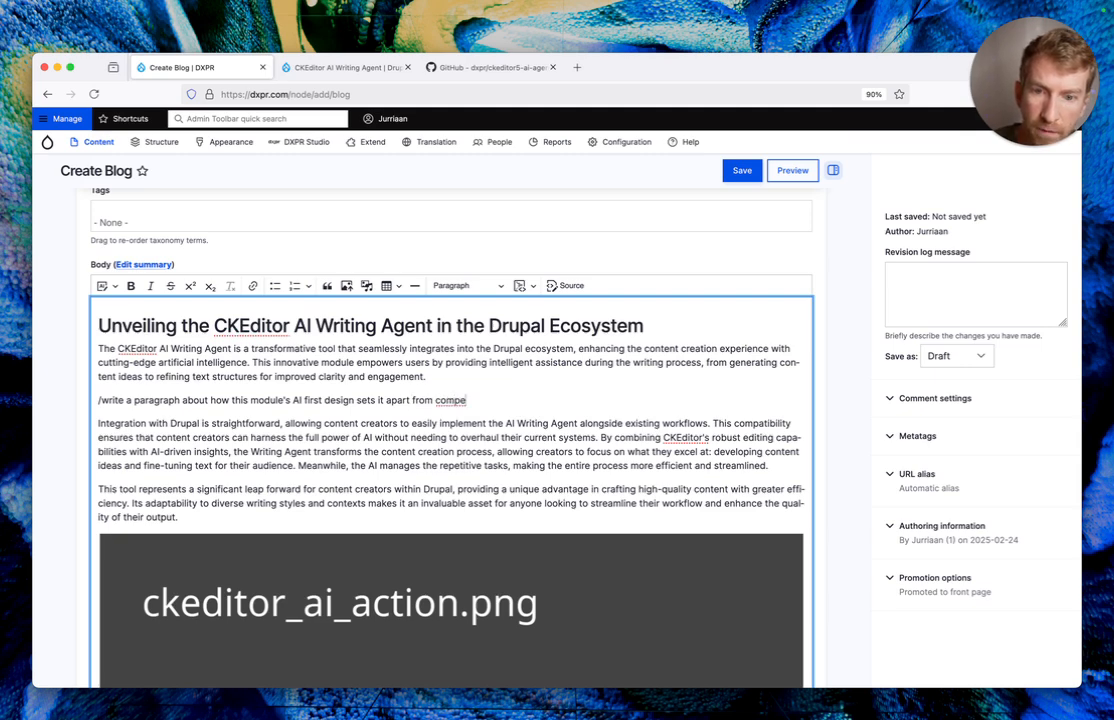
type("titor AI in")
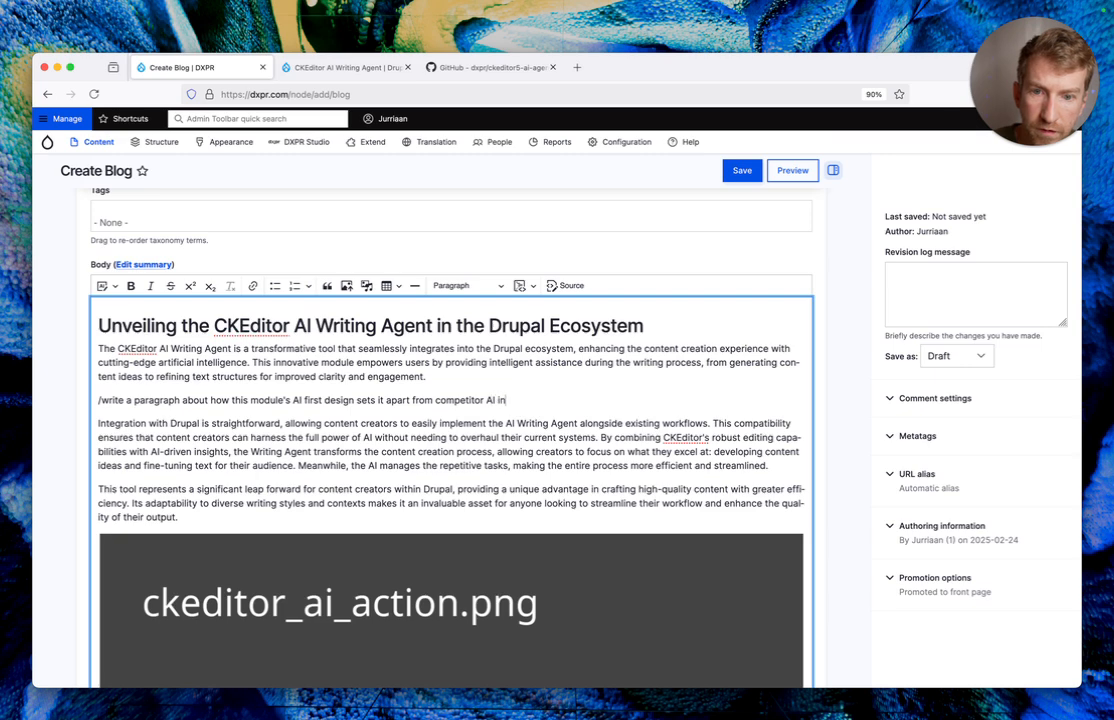
type("tegrations,")
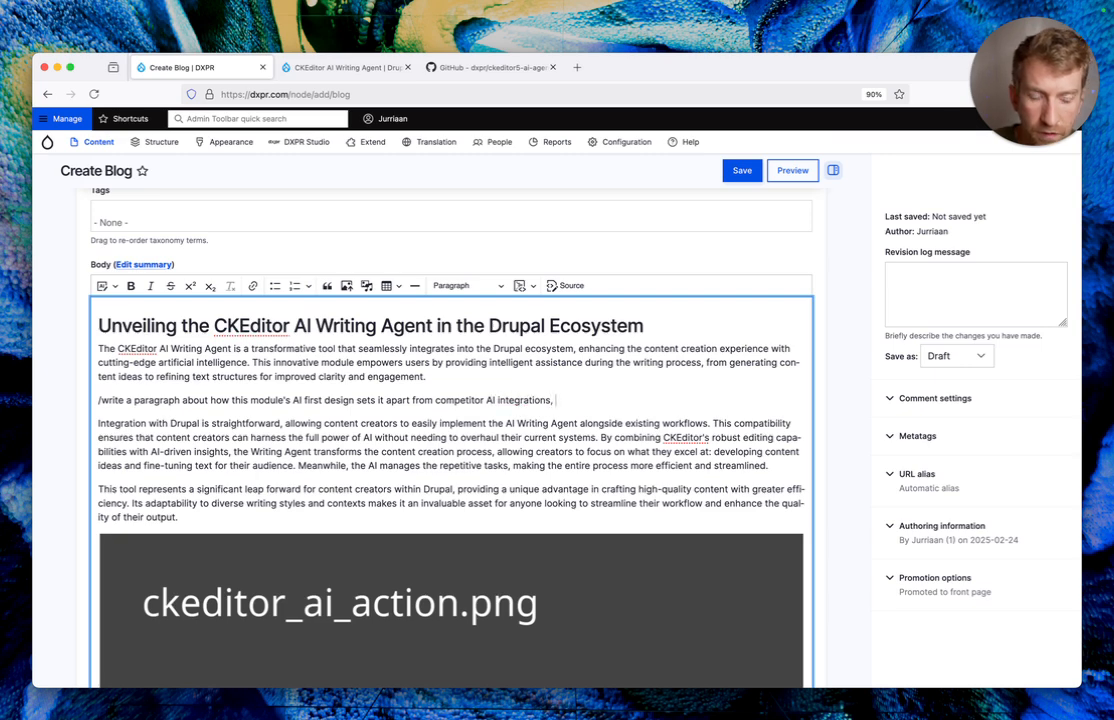
Extend the slash prompt with "by choosing direct integration of AI commands into the text editor"
type(" by choosi")
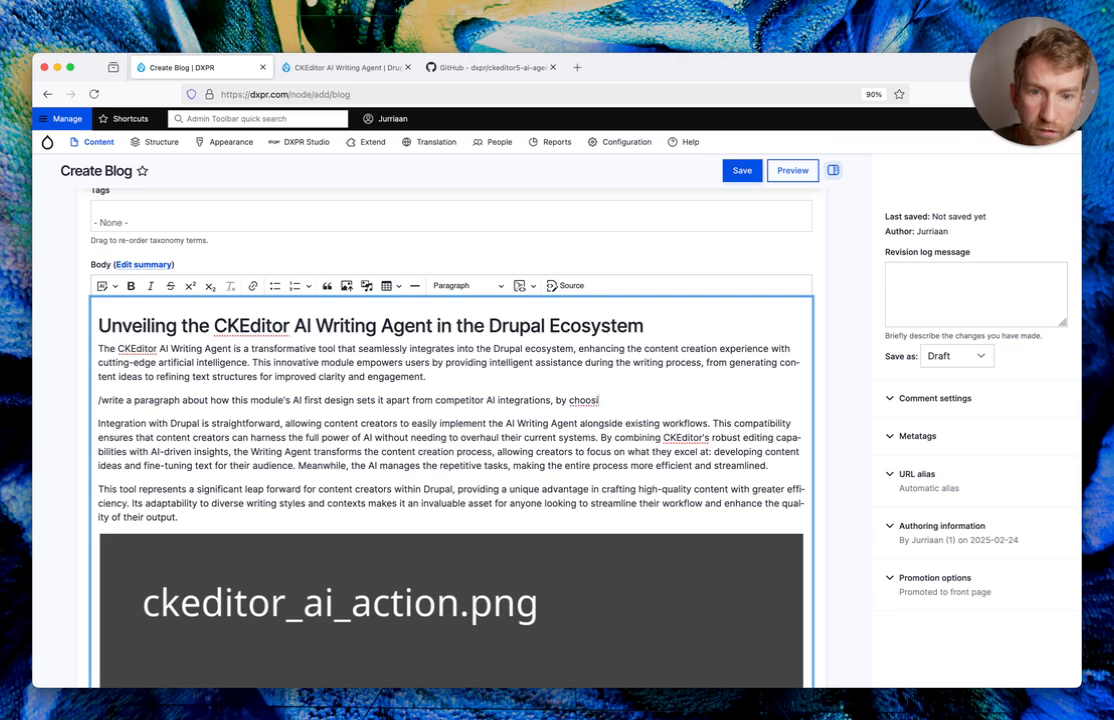
type("ng direct itnegrat")
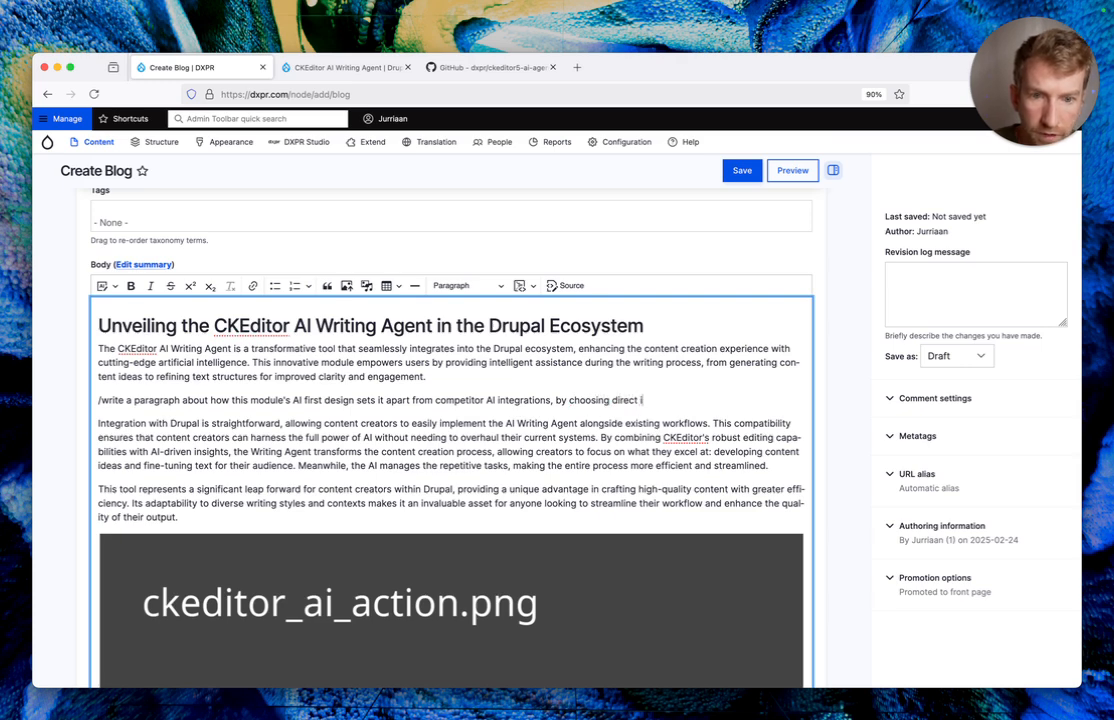
key("BackSpace")
key("BackSpace")
key("BackSpace")
key("BackSpace")
key("BackSpace")
key("BackSpace")
key("BackSpace")
key("BackSpace")
type("integration")
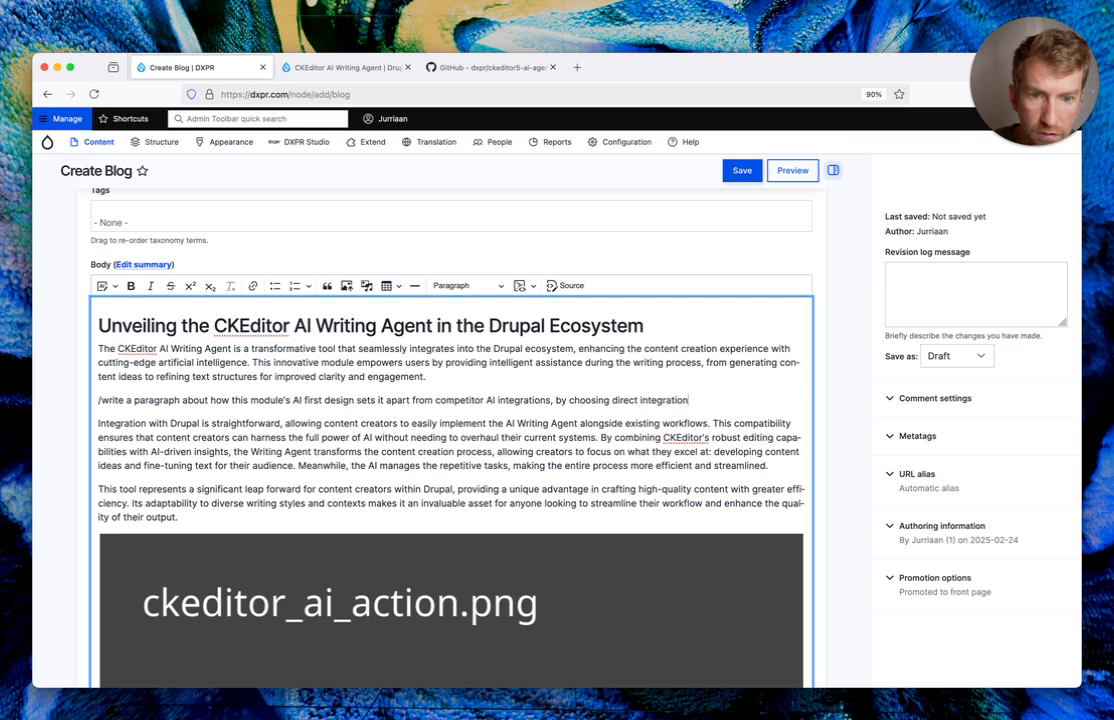
type(" of IAAI c")
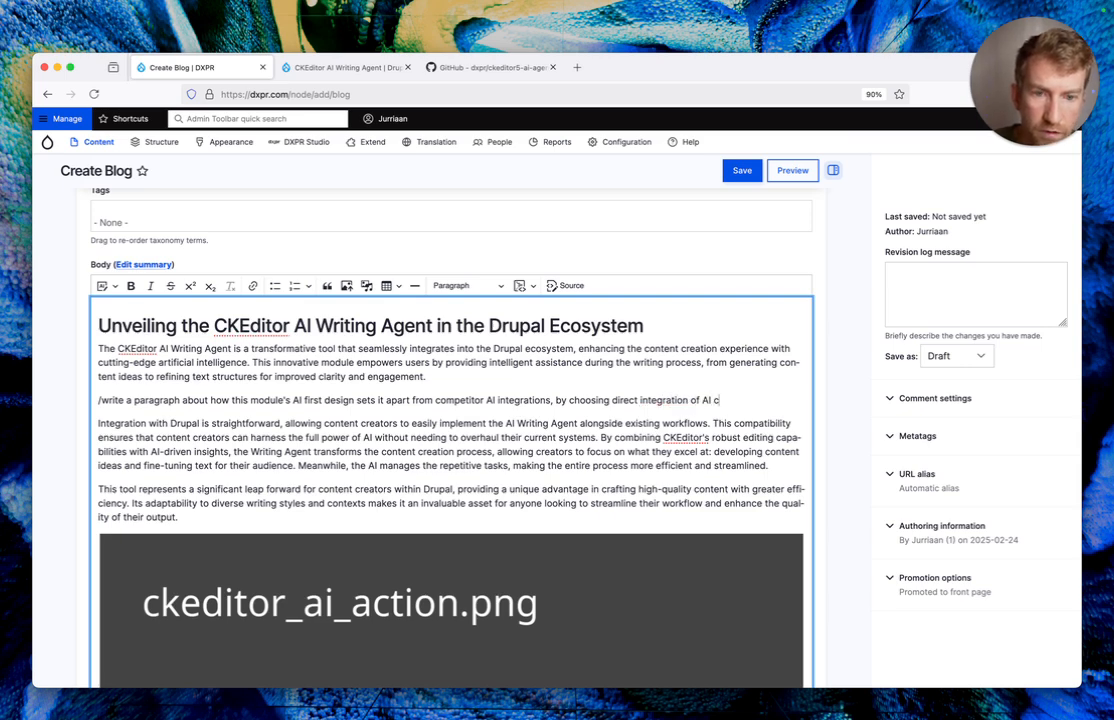
type("ommands into the text")
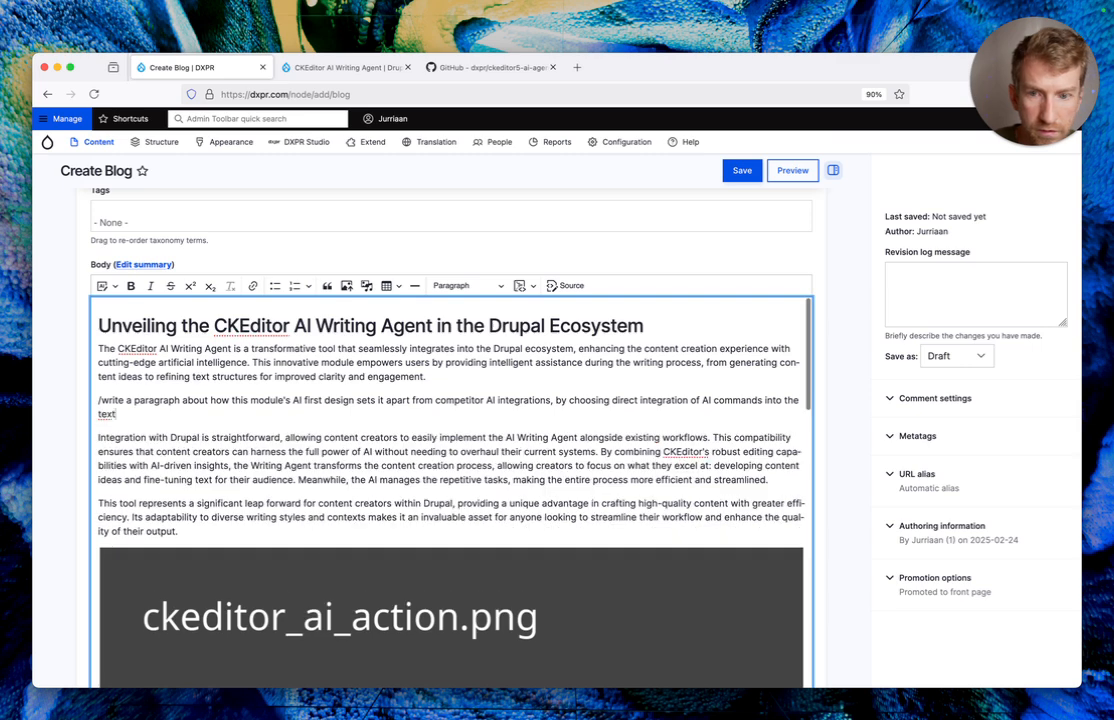
type(" editor")
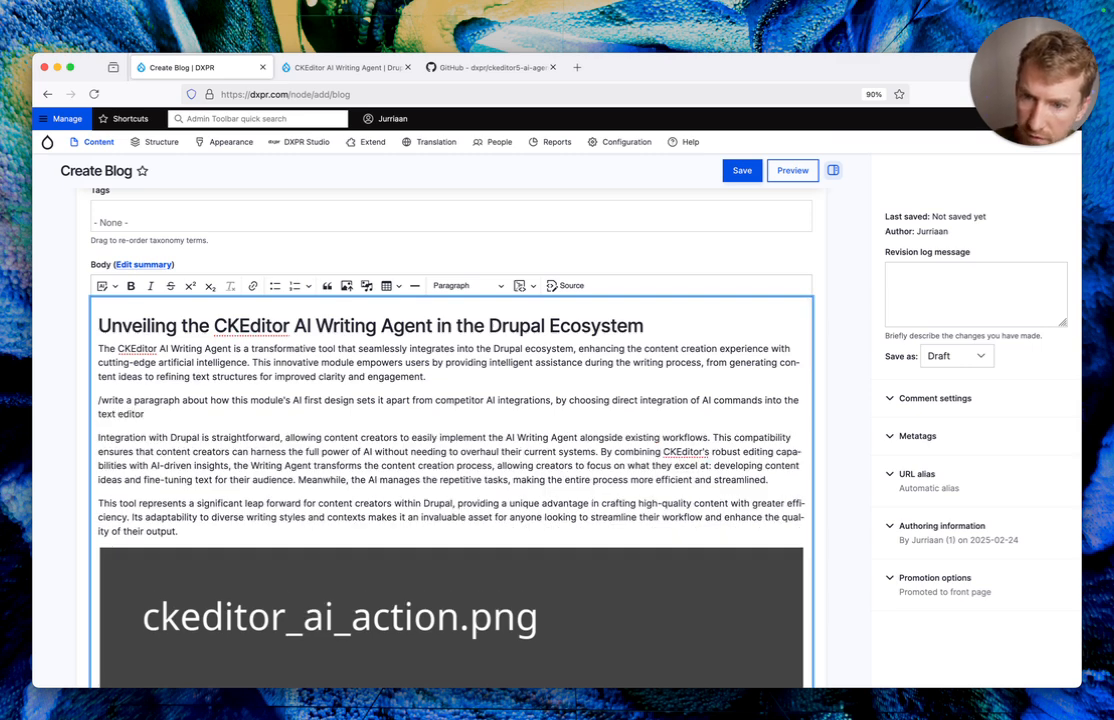
Finish the slash prompt with "instead of building AI around the primary interface in modals, popups, and sidebars" and submit it
type(" instead of")
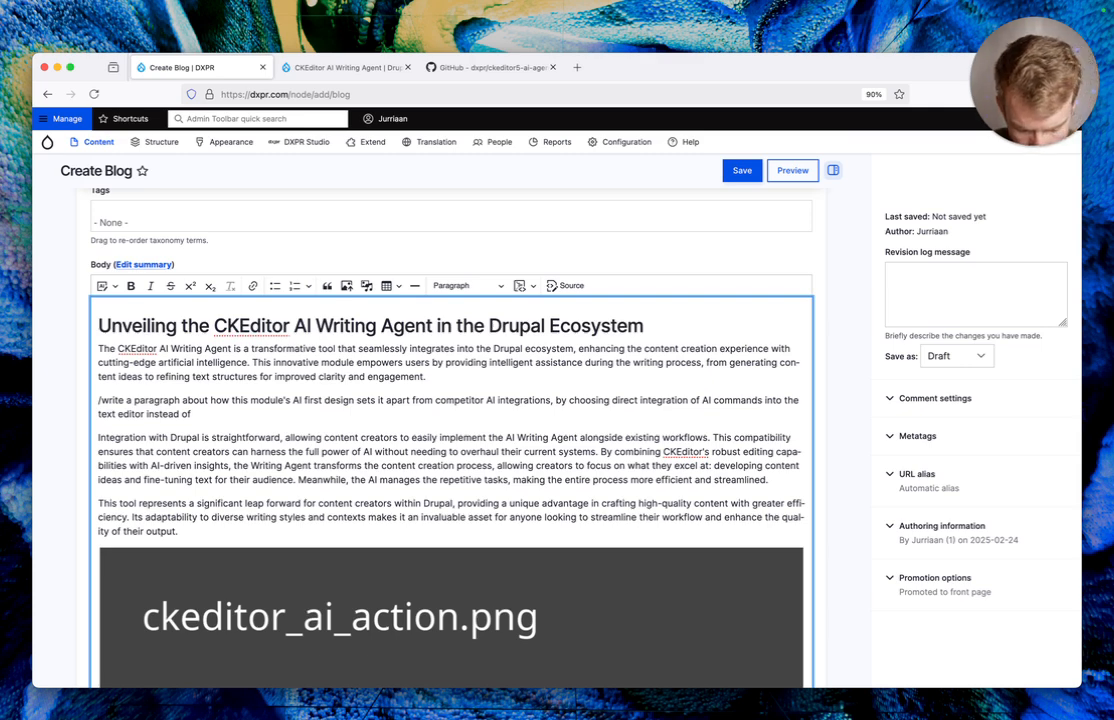
type("building AI")
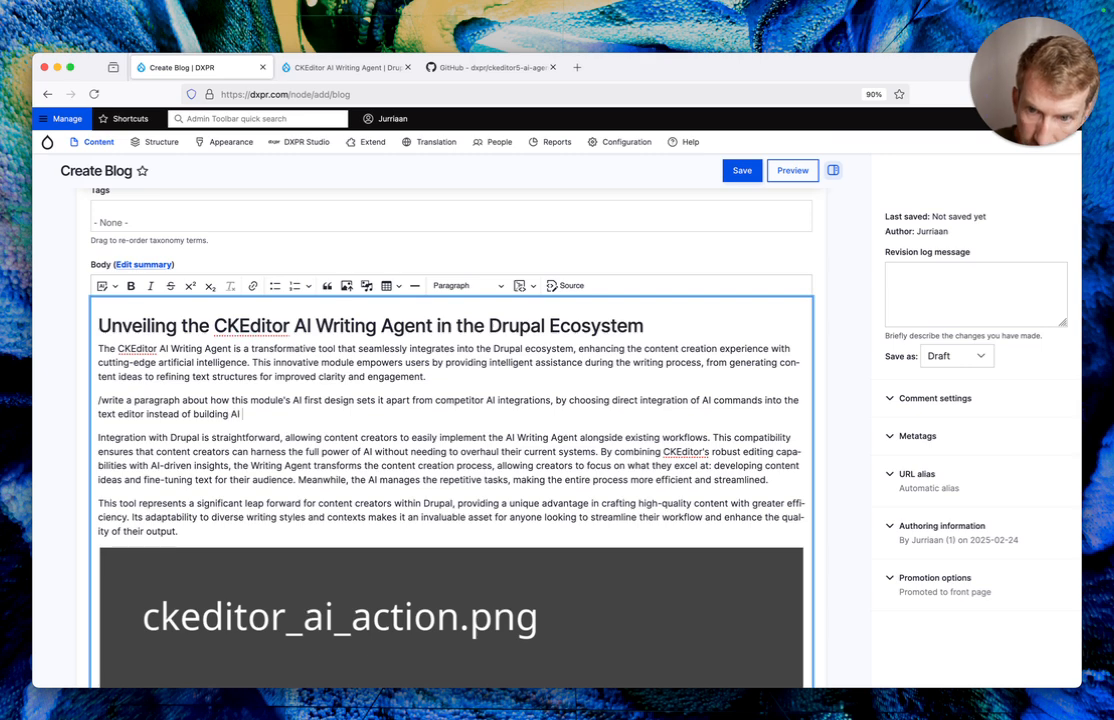
type(" around the primary i")
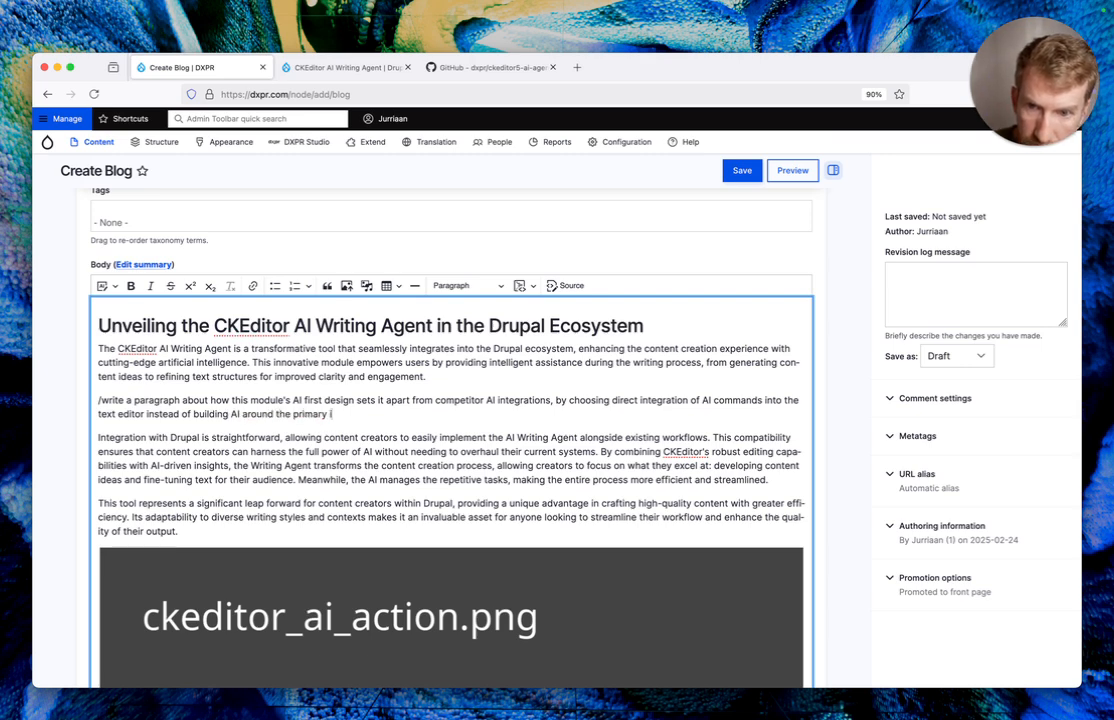
type("nterface in mod")
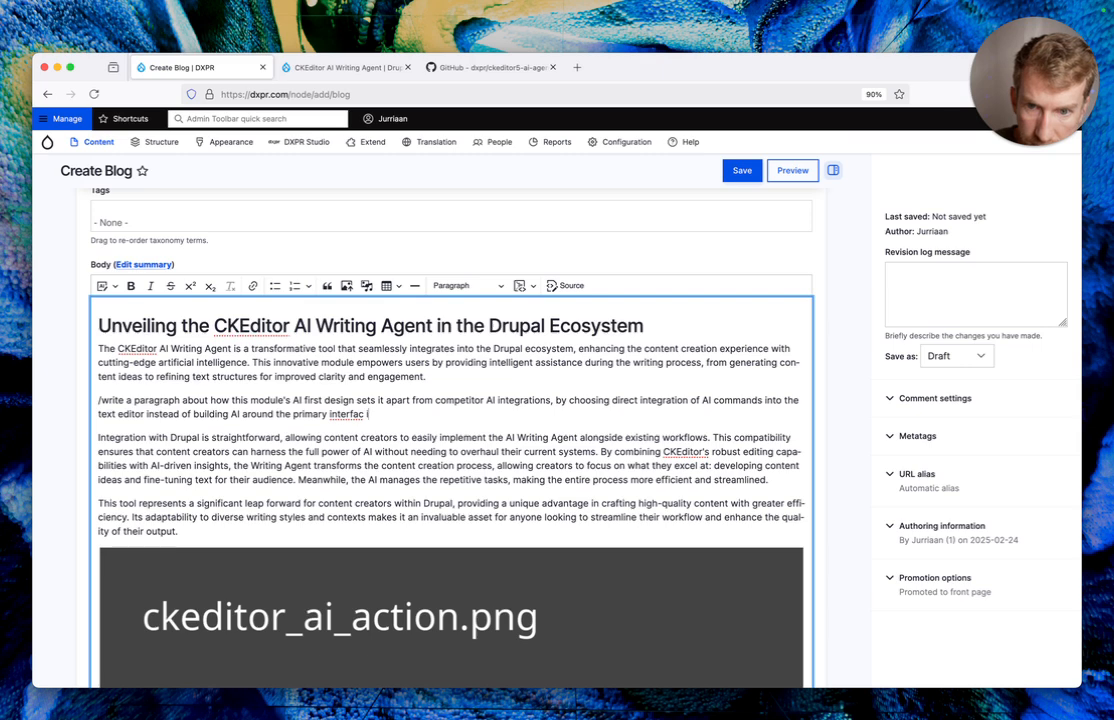
type("als, pop")
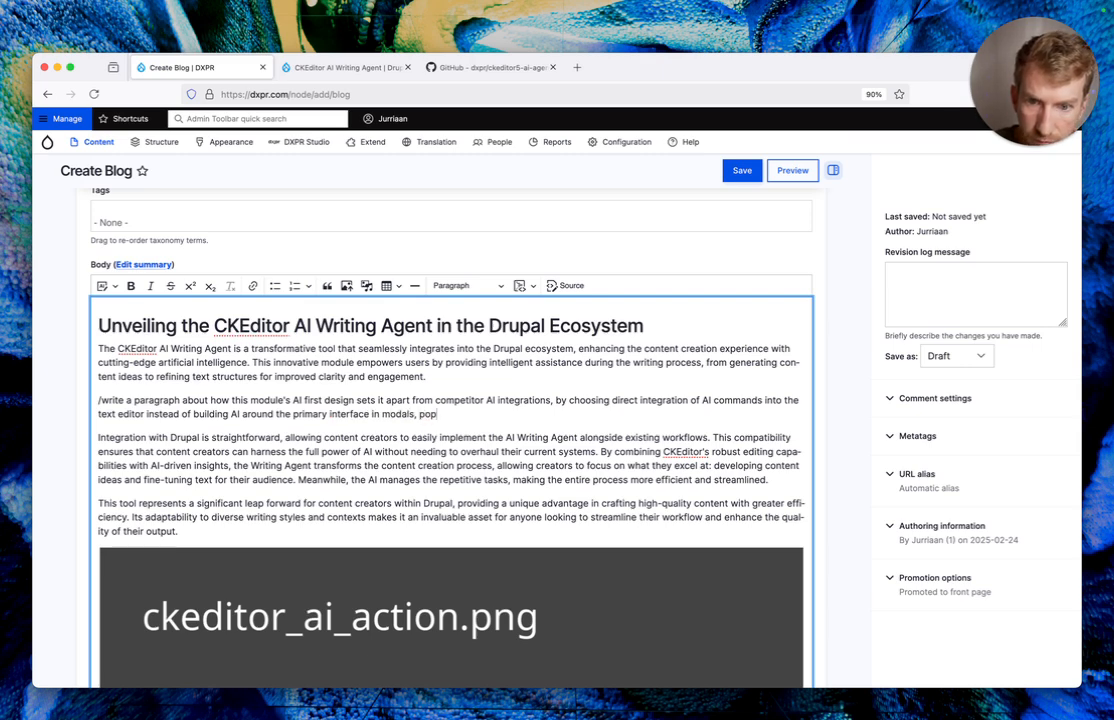
type("ups, and sidebars")
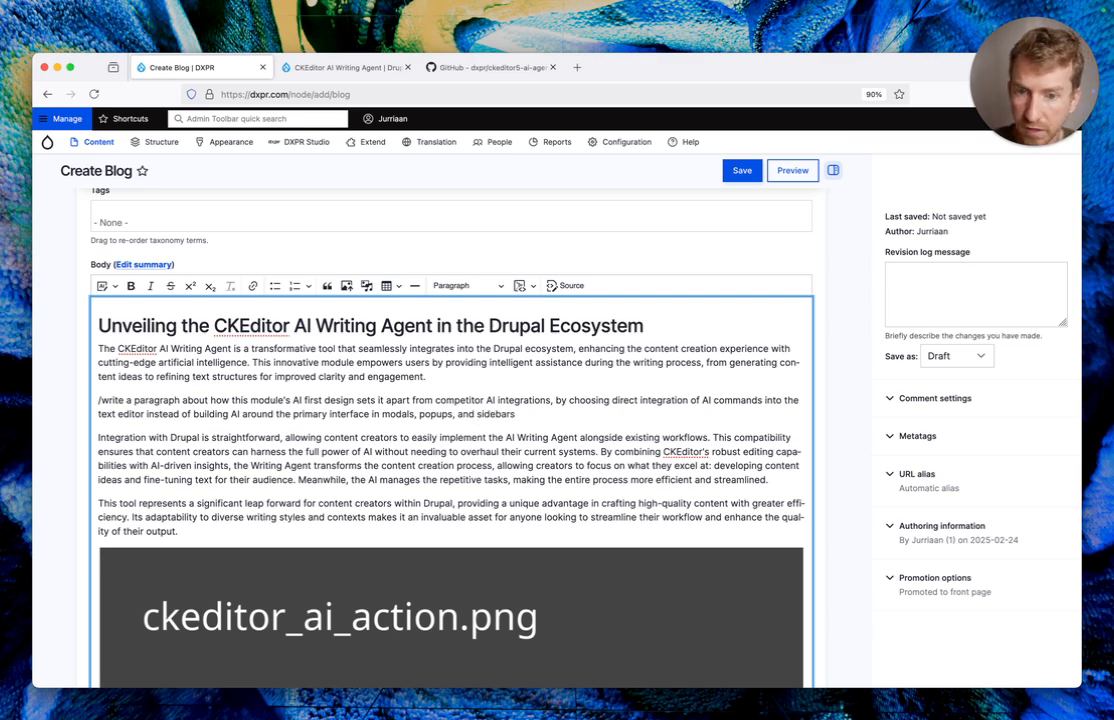
key("Return")
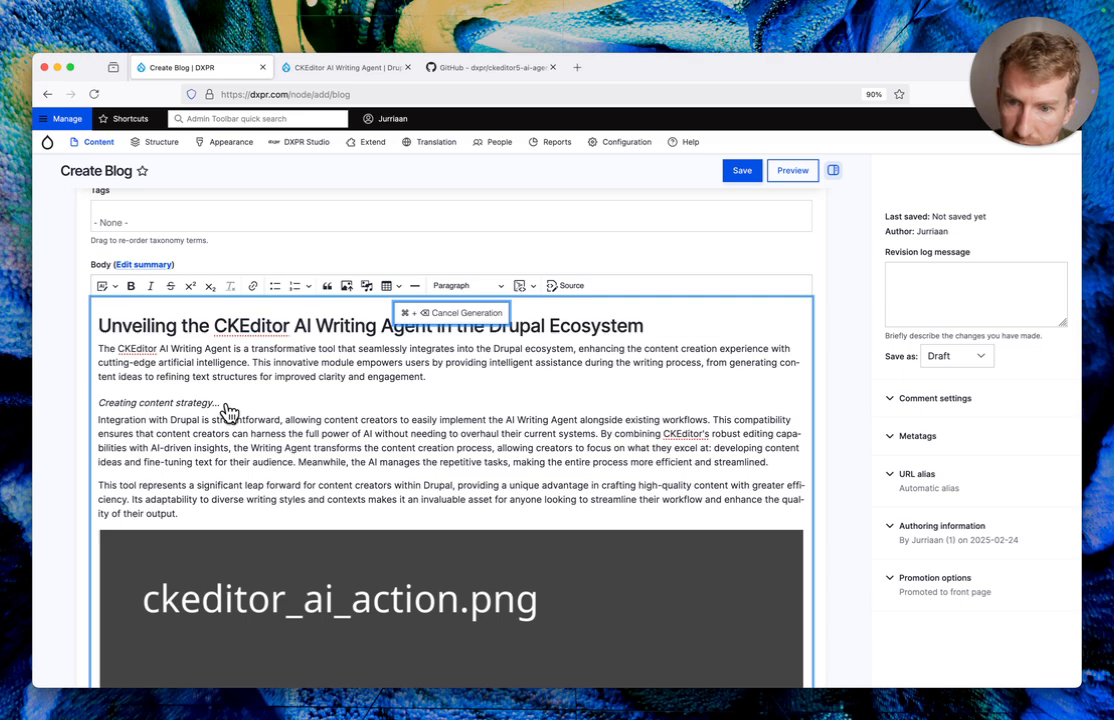
Cancel the running AI generation and undo back to the written slash prompt
left_click(452, 320)
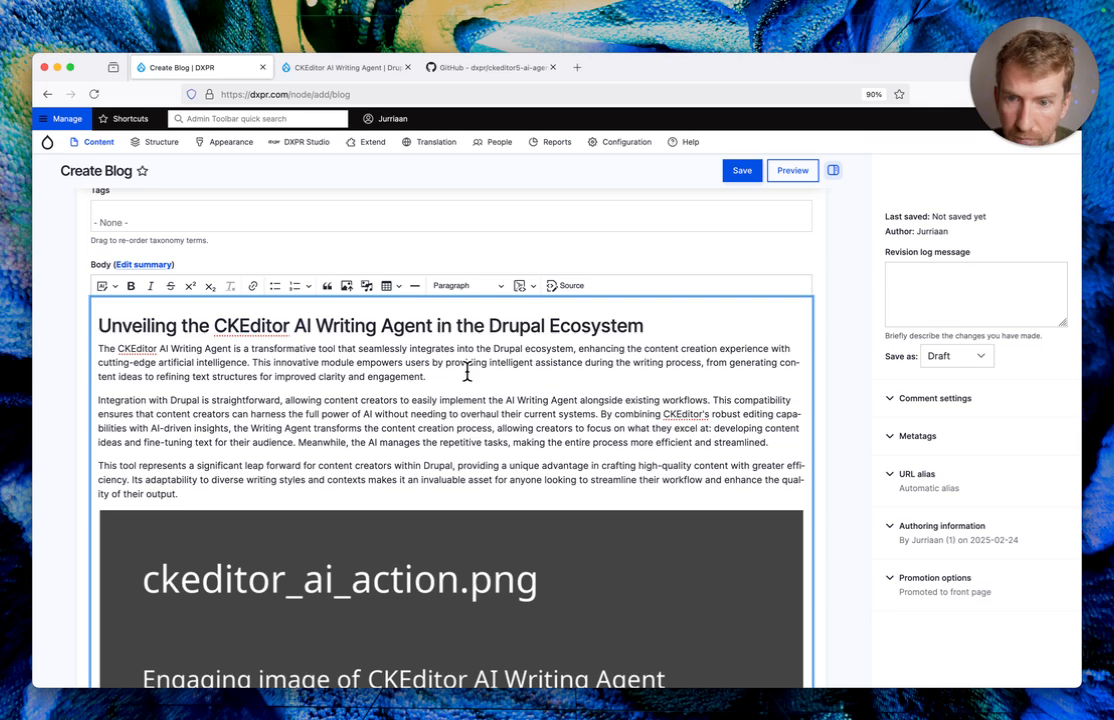
key("Return")
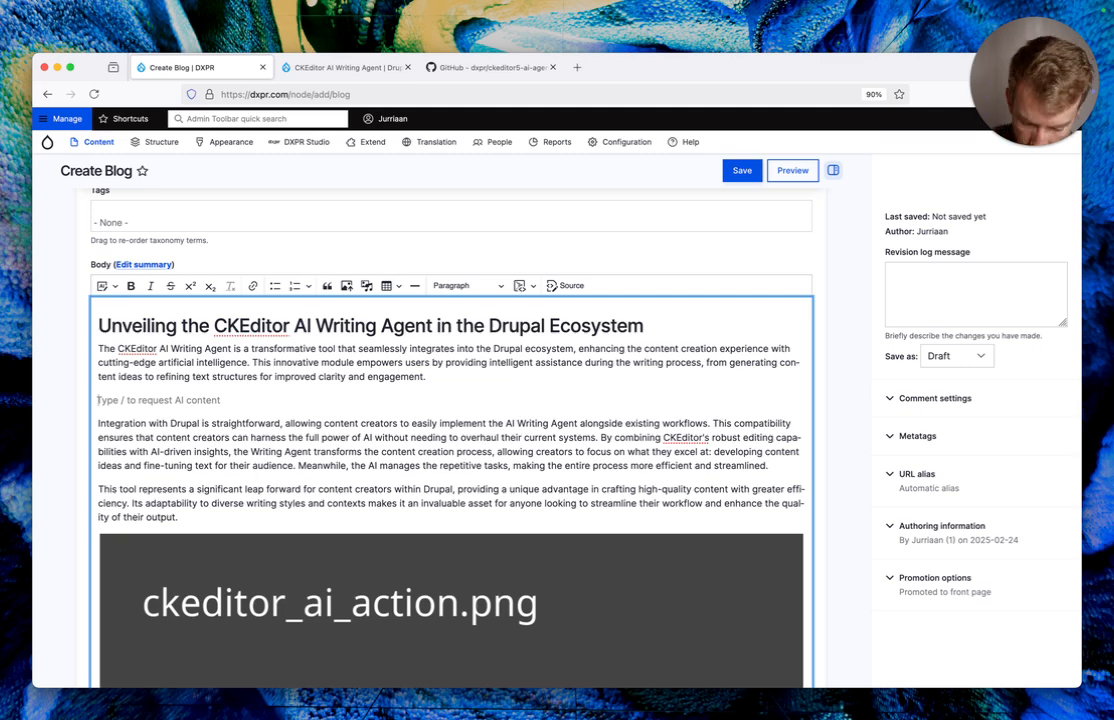
key("BackSpace")
key("ctrl+a")
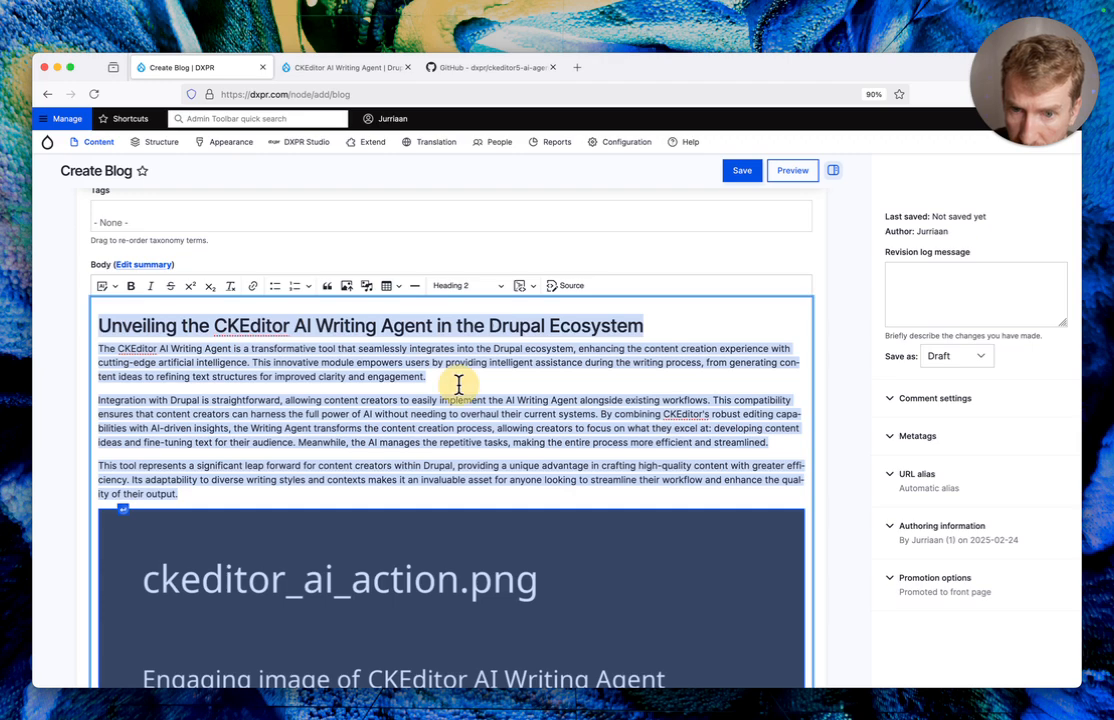
key("super+z")
key("super+z")
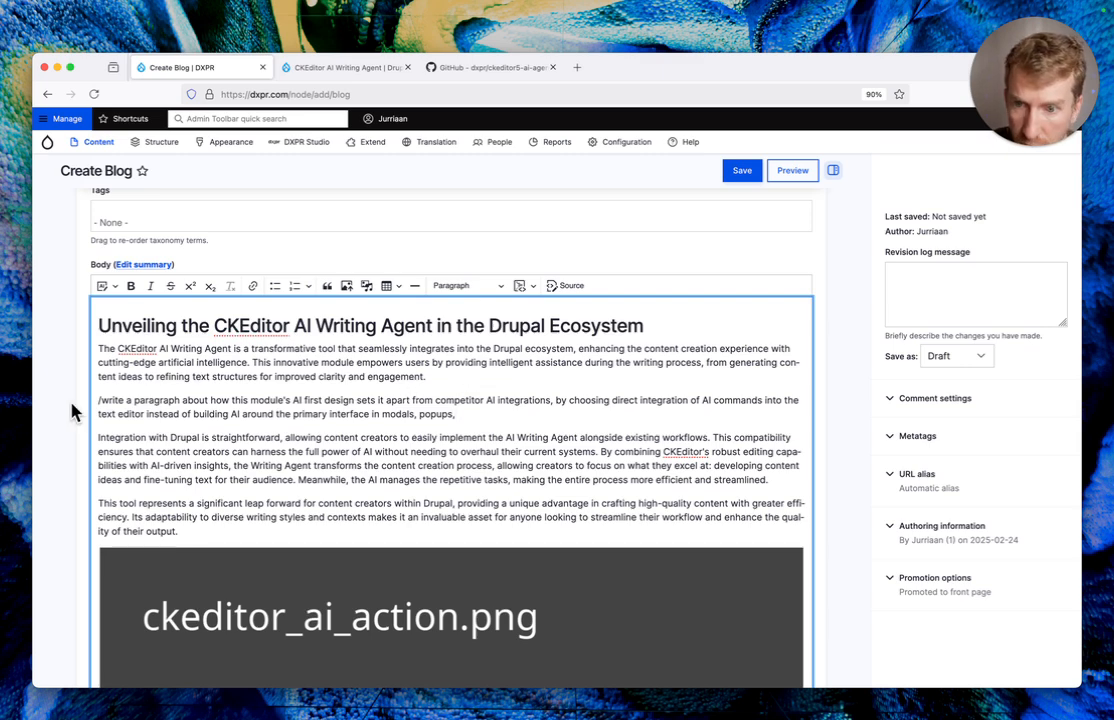
Change the prompt to request a "50 word paragraph", complete its ending with "and sidebars", and submit it
left_click(134, 400)
type("50 word")
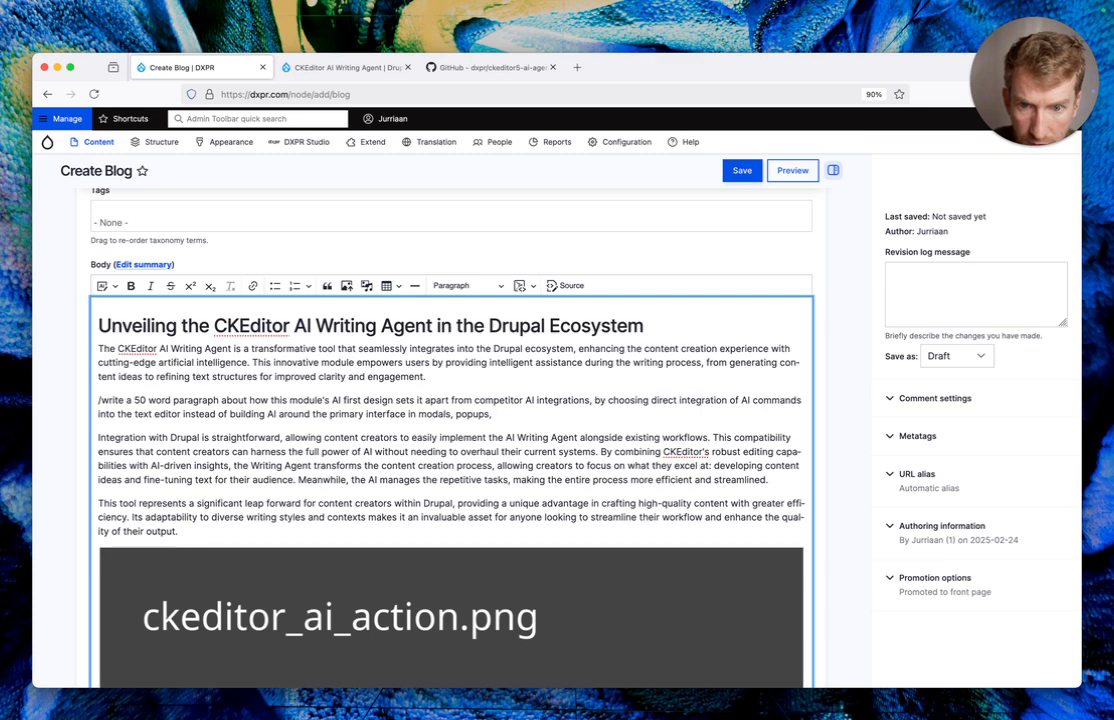
type("and sidebars")
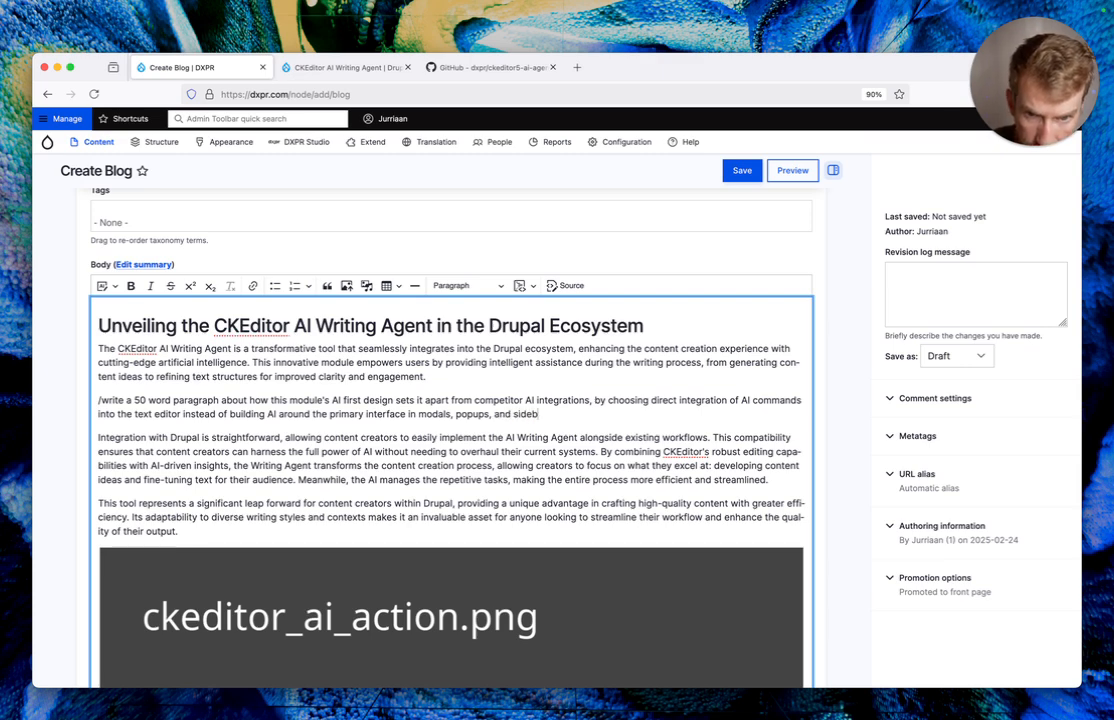
key("Return")
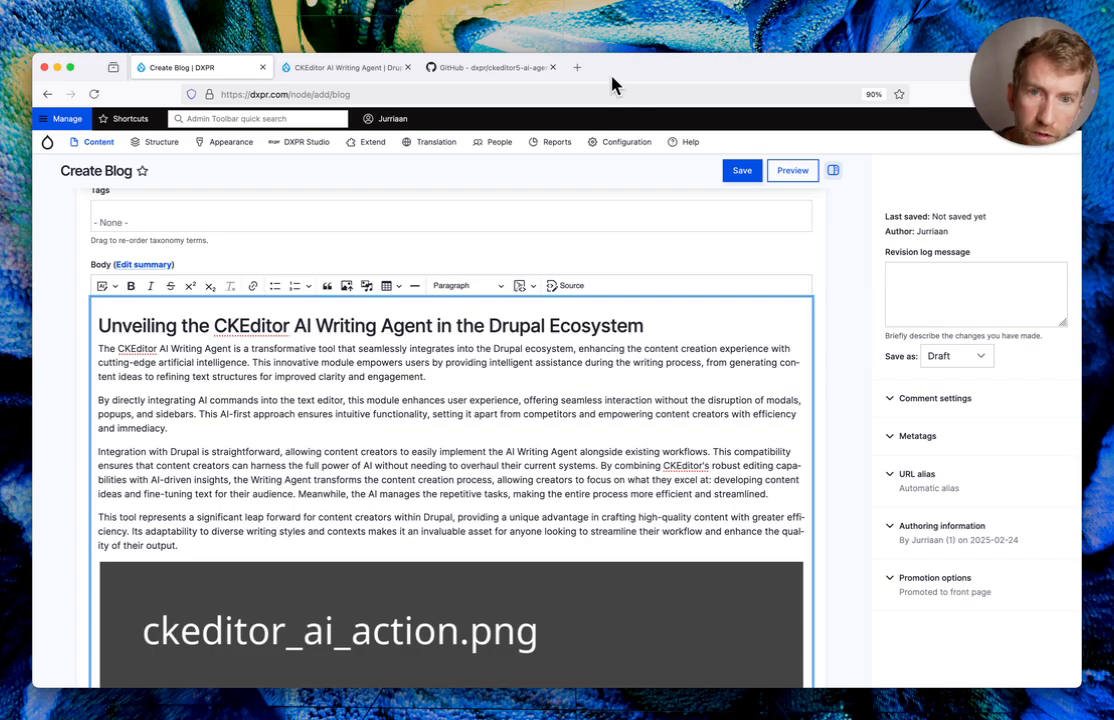
Switch to the GitHub page of ckeditor5-ai-agent and view the AI-first heading and overview of its README
left_click(505, 70)
scroll(567, 353, "up", 10)
scroll(567, 353, "up", 15)
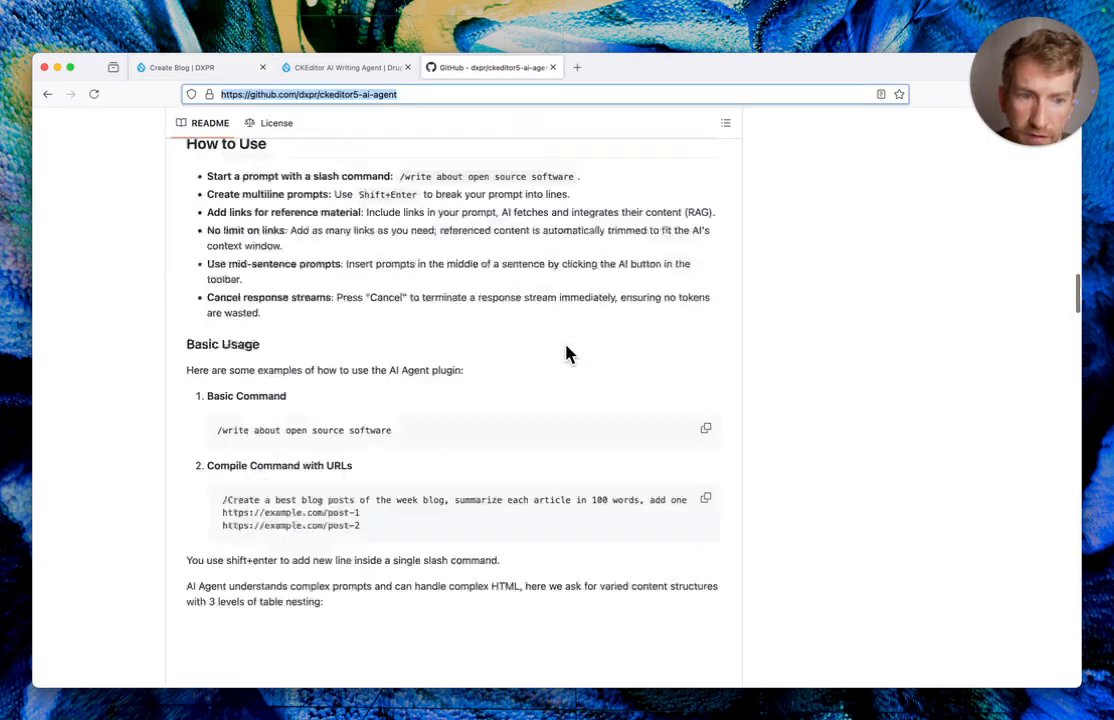
scroll(567, 353, "down", 5)
scroll(566, 354, "down", 4)
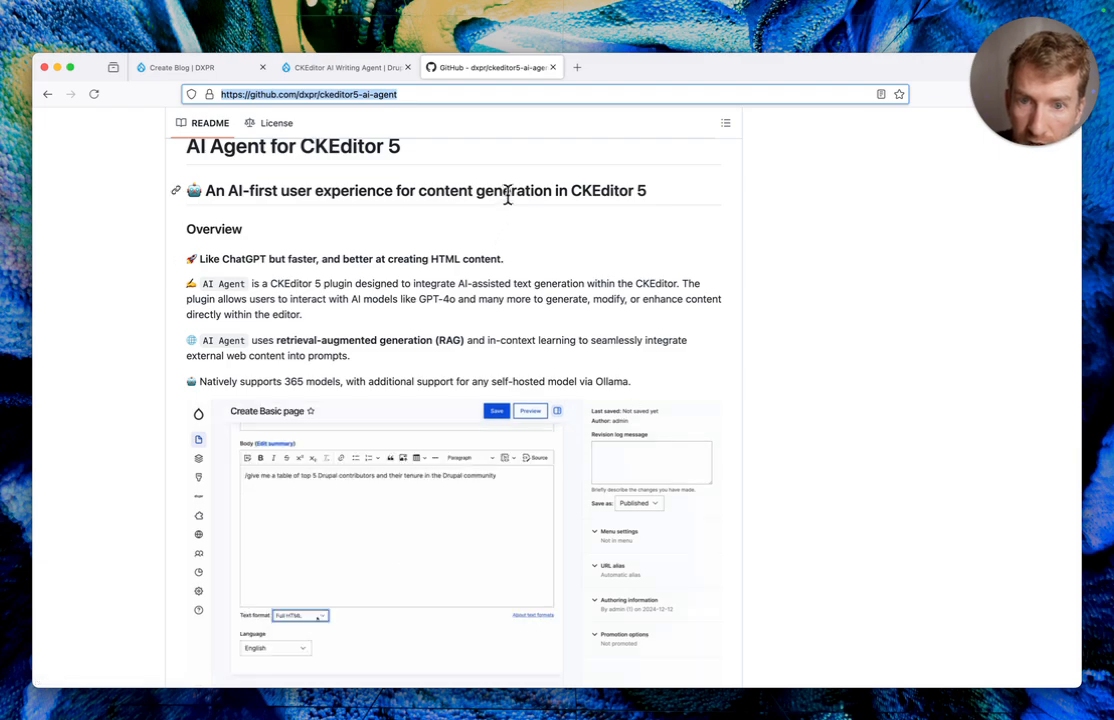
Examine the AI-first heading and overview on the CKEditor AI Writing Agent page at drupal.org, and return to the GitHub README
left_click(240, 67)
left_click(330, 67)
scroll(377, 257, "up", 20)
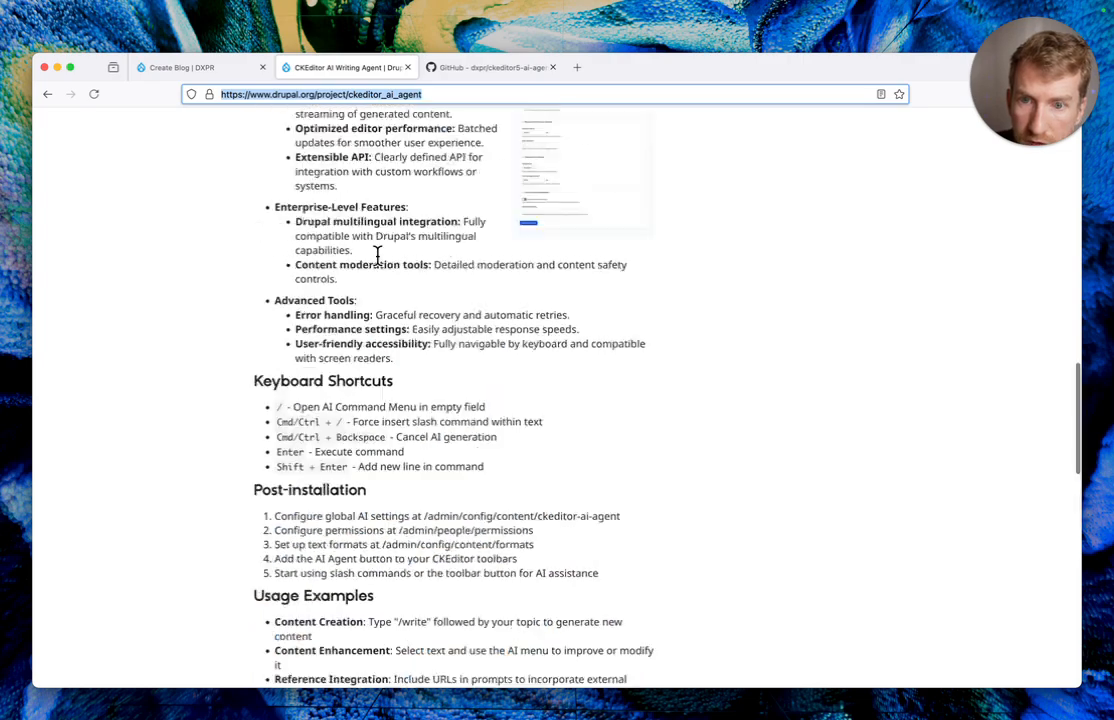
scroll(379, 262, "down", 5)
scroll(380, 265, "down", 2)
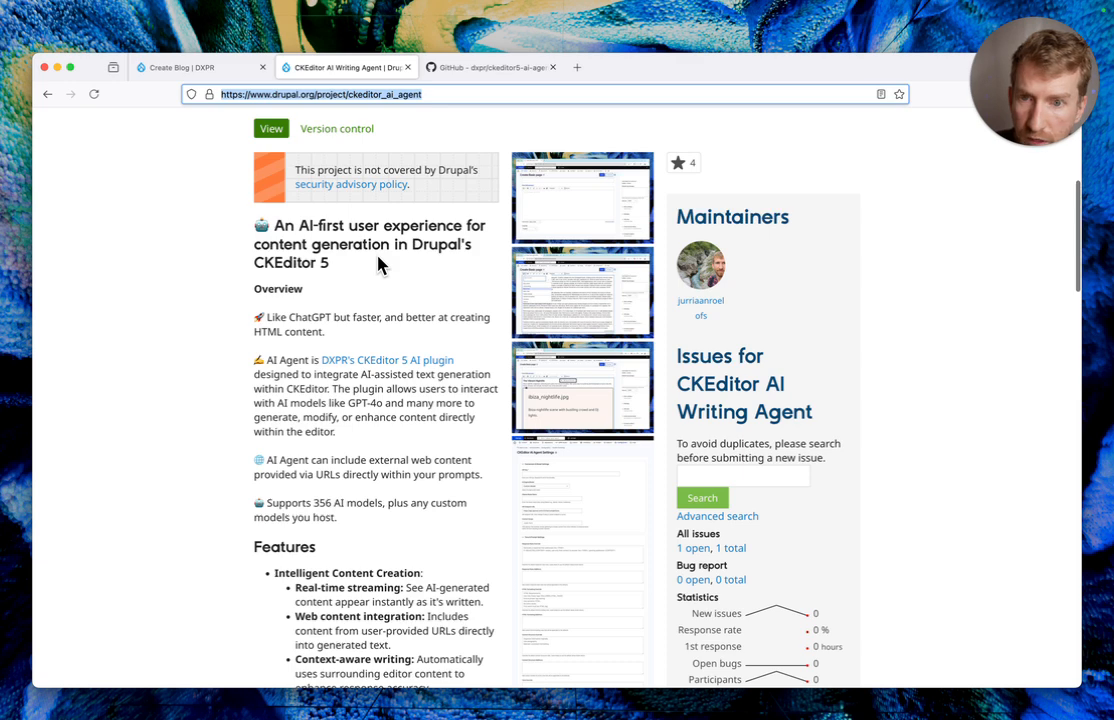
left_click_drag(378, 263, 257, 228)
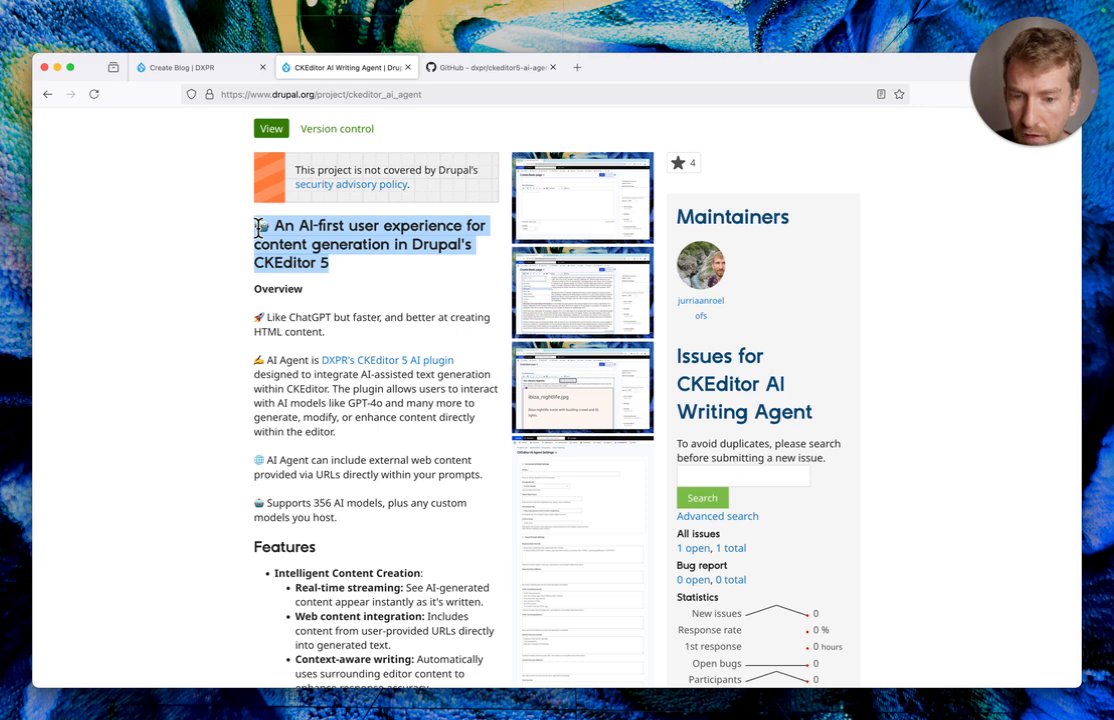
left_click(258, 228)
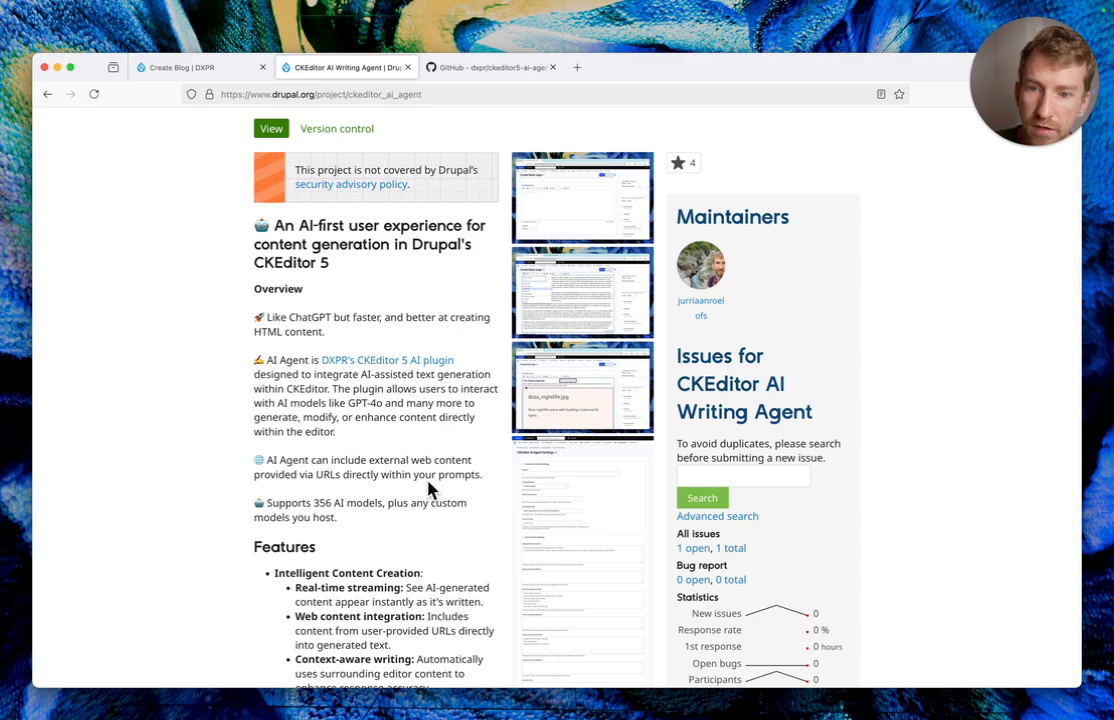
left_click(449, 68)
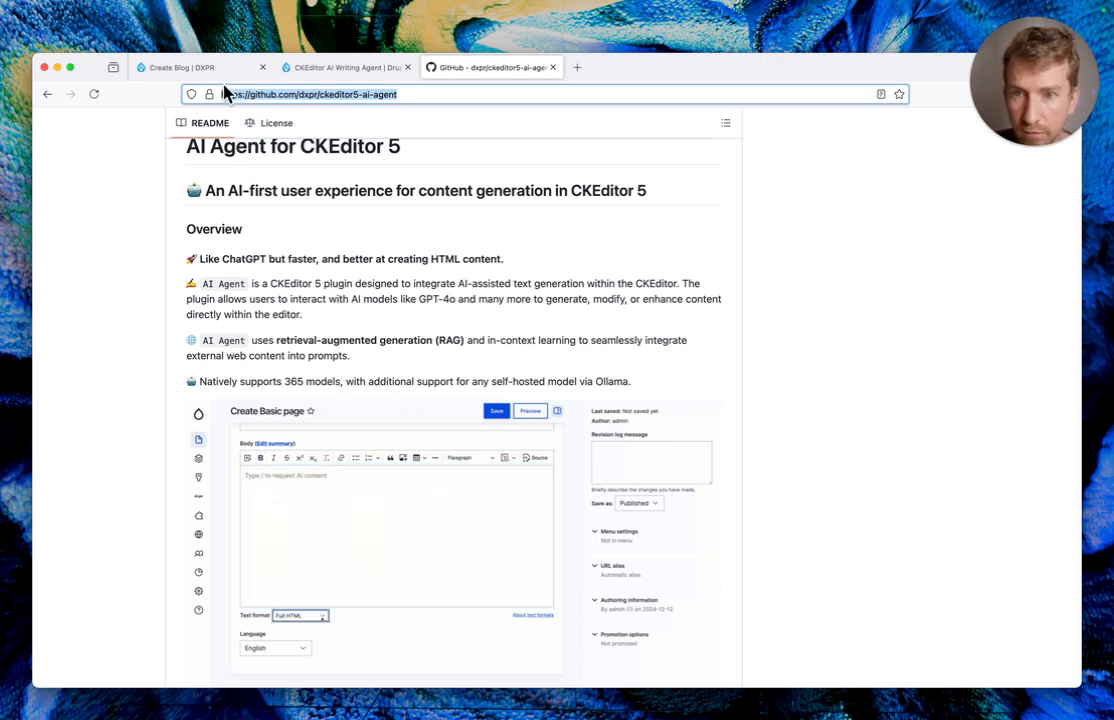
Return to the Create Blog page, review the introduction with its AI-first paragraph, and try to save the post
left_click(196, 68)
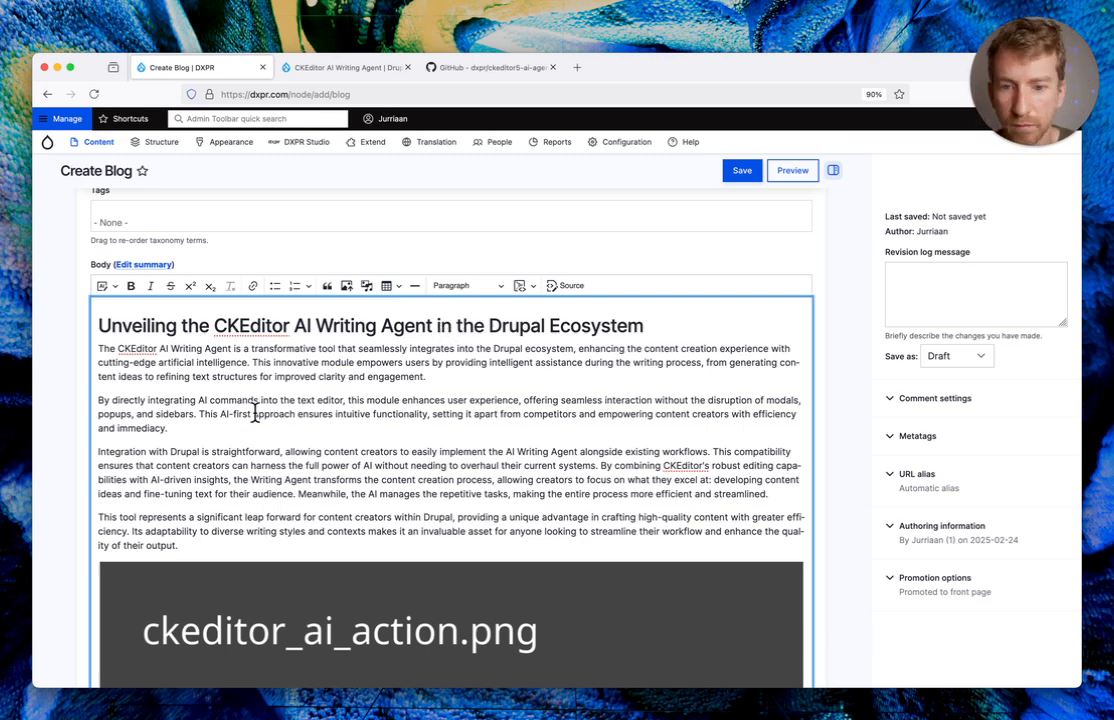
left_click(199, 428)
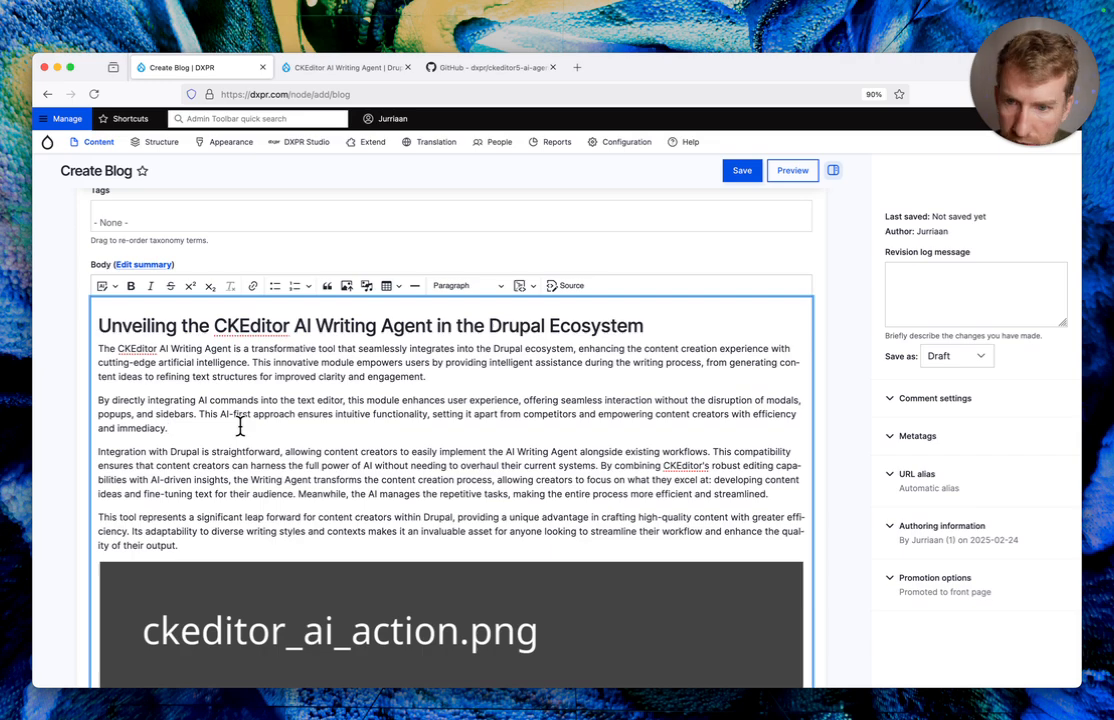
scroll(240, 427, "down", 3)
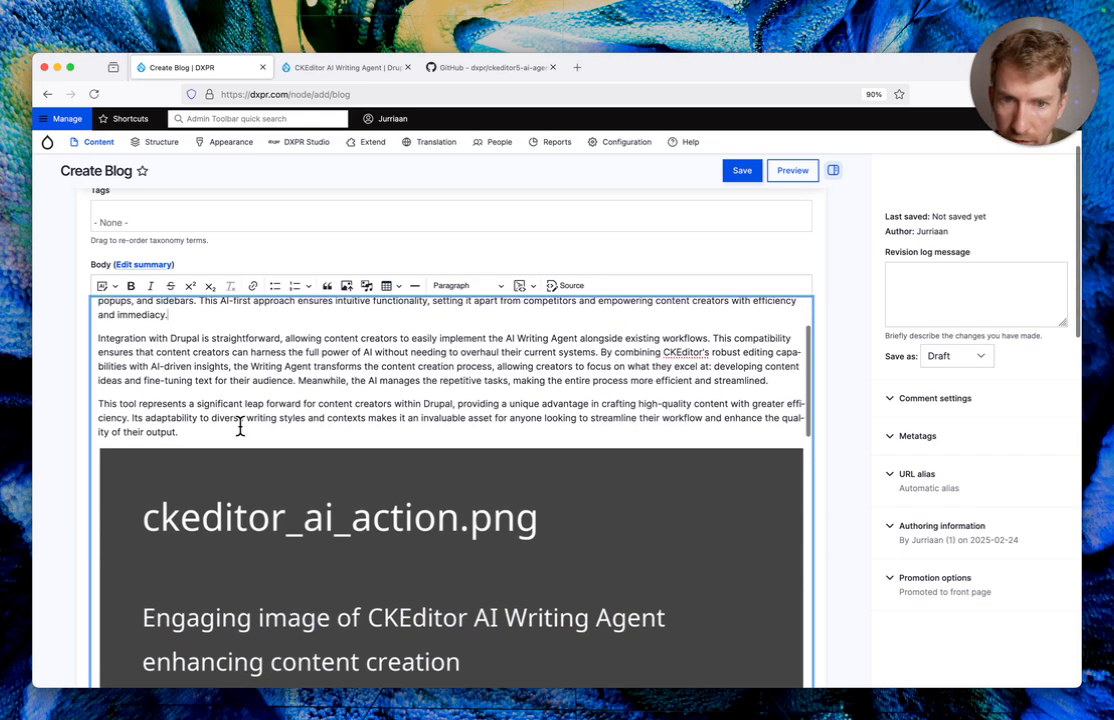
scroll(240, 427, "up", 3)
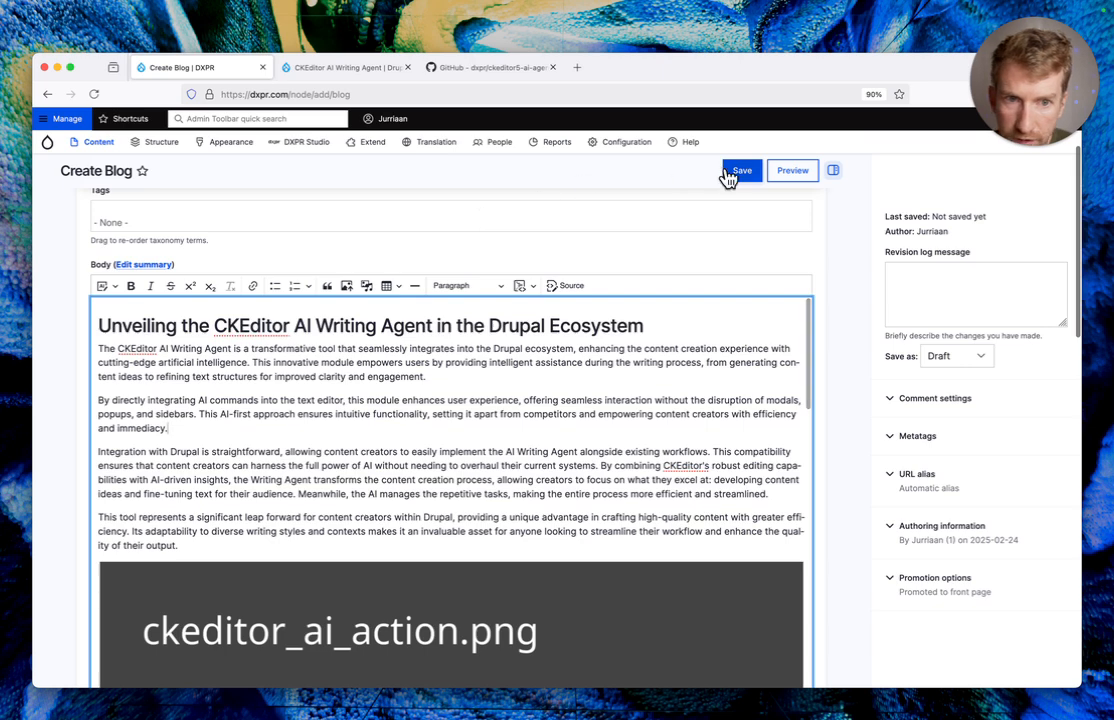
left_click(727, 171)
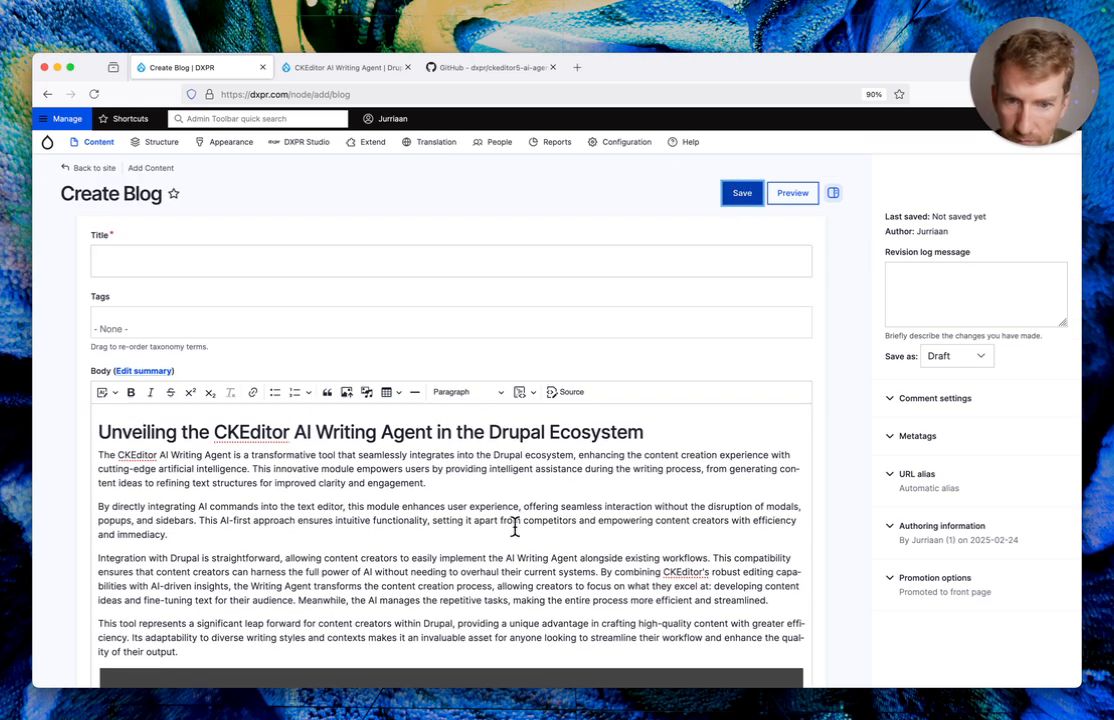
Move the heading "Unveiling the CKEditor AI Writing Agent in the Drupal Ecosystem" from the body to the Title field and remove its leftover empty line
left_click_drag(648, 432, 73, 418)
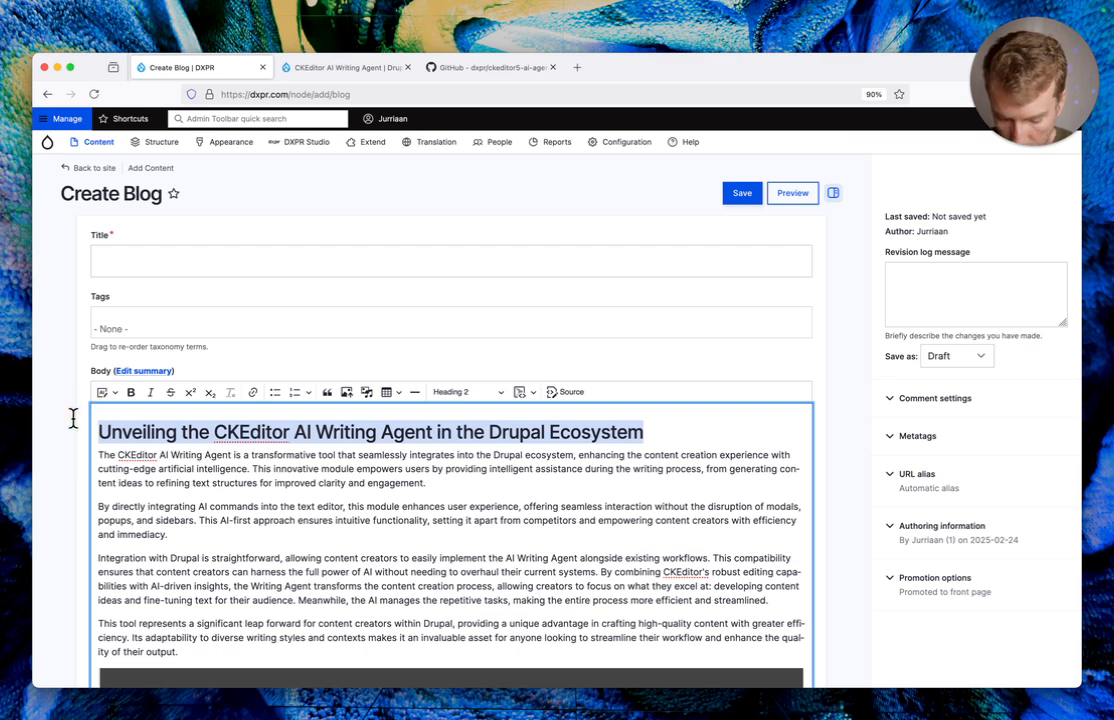
key("ctrl+x")
left_click(130, 260)
key("ctrl+v")
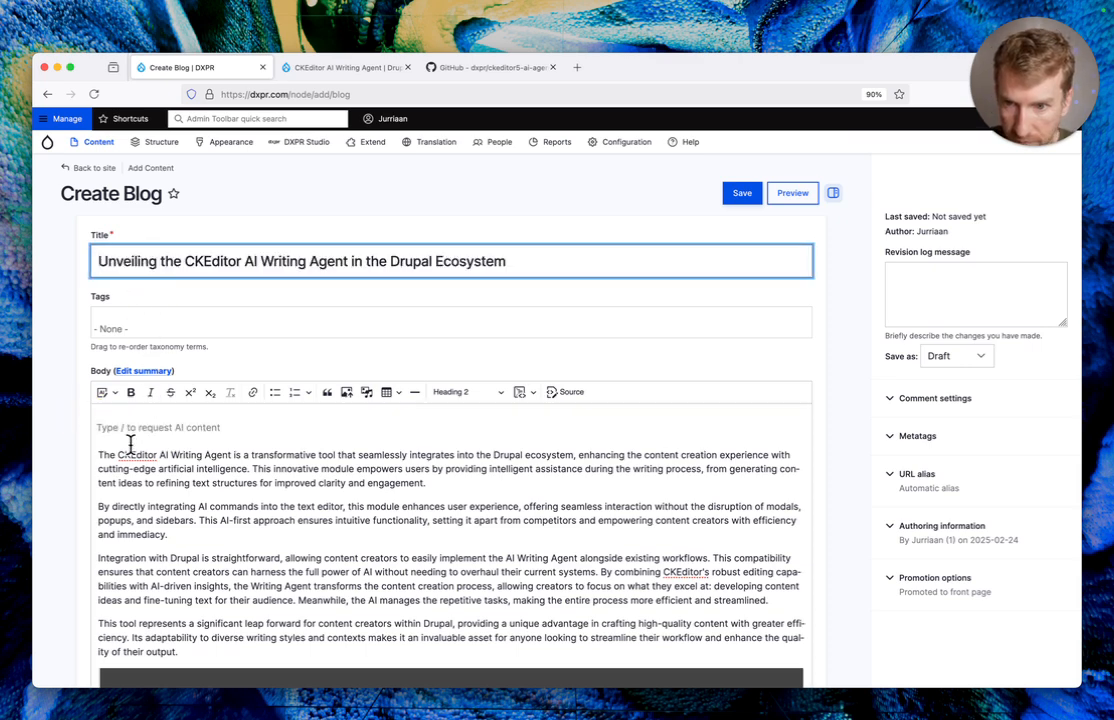
left_click(103, 448)
key("BackSpace")
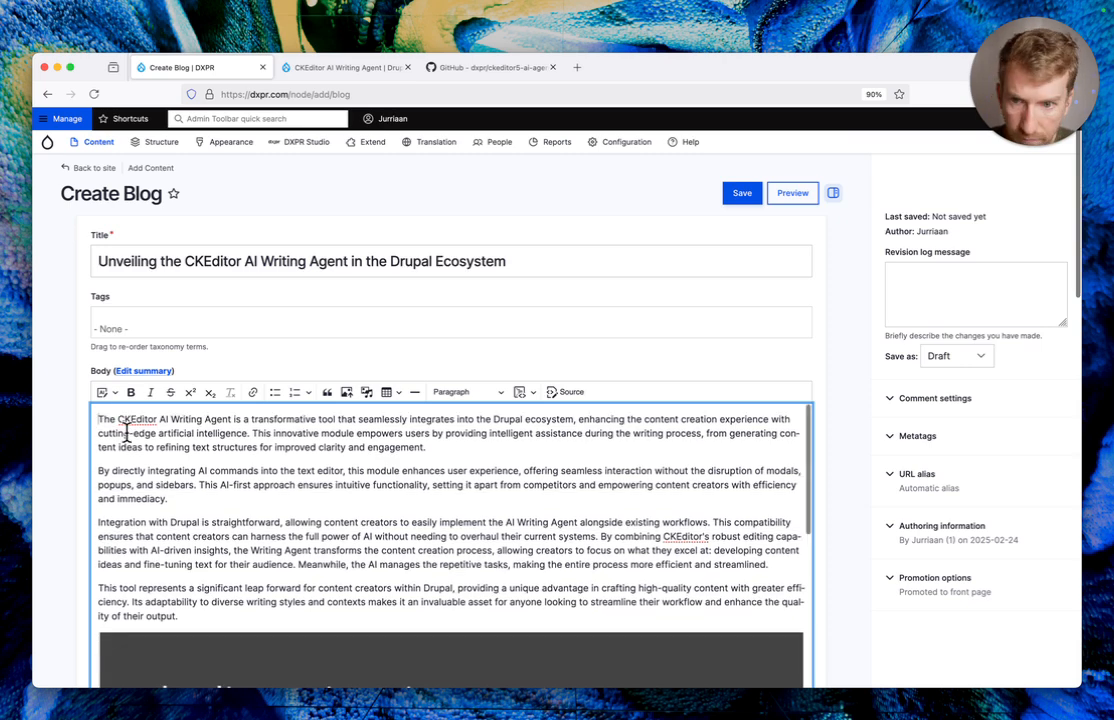
Save the blog post as a draft and reopen it for editing, reloading the edit page to load the body's rich text editor
left_click(736, 198)
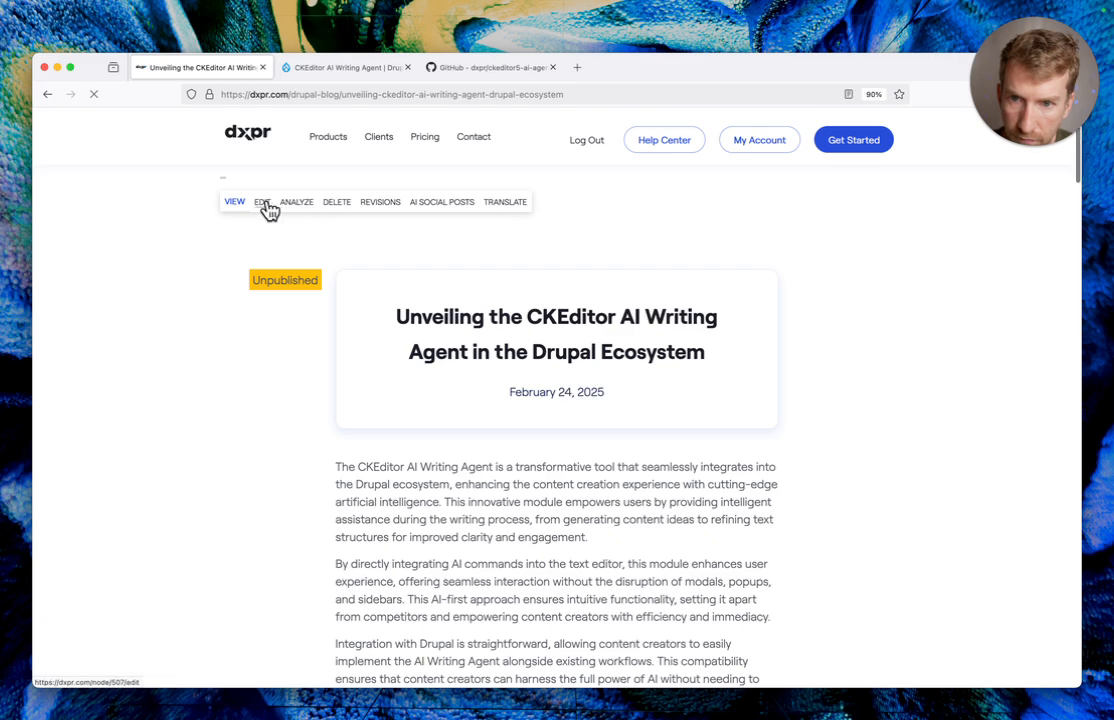
left_click(263, 205)
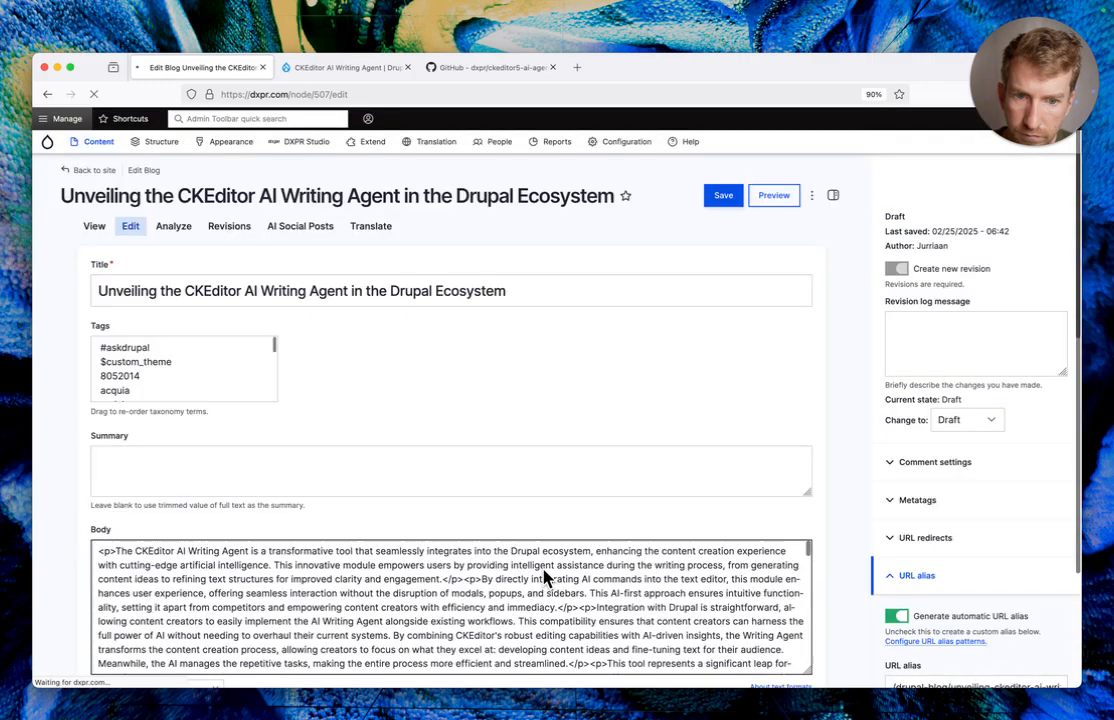
scroll(545, 577, "down", 2)
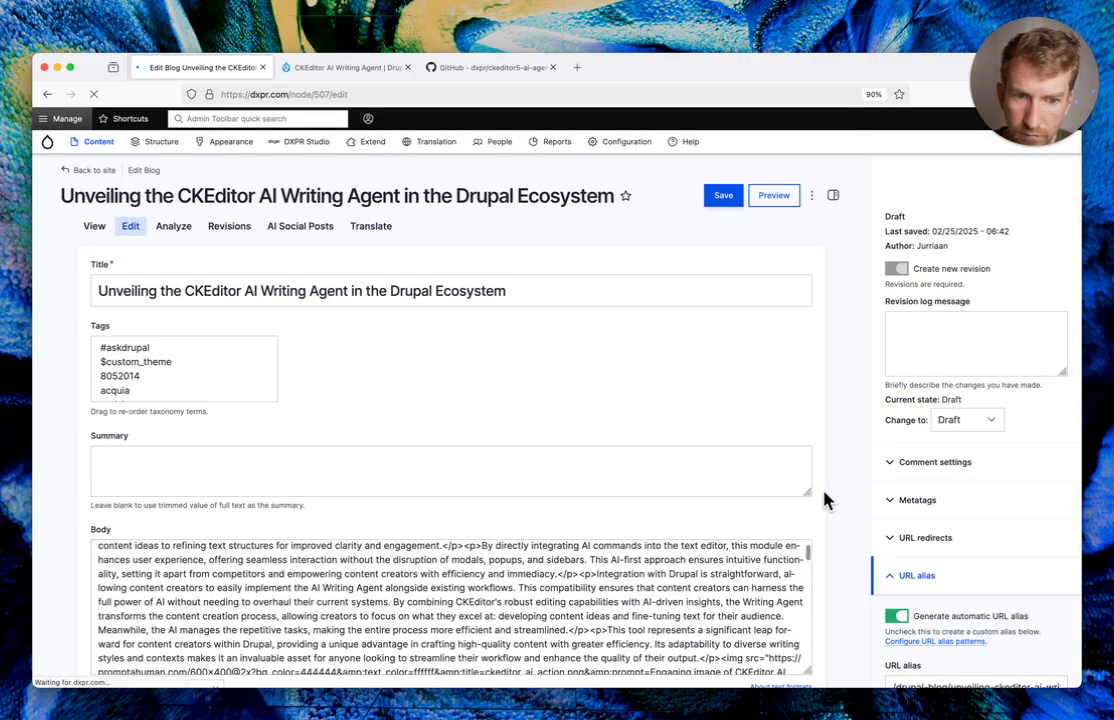
scroll(826, 500, "down", 2)
scroll(826, 500, "down", 1)
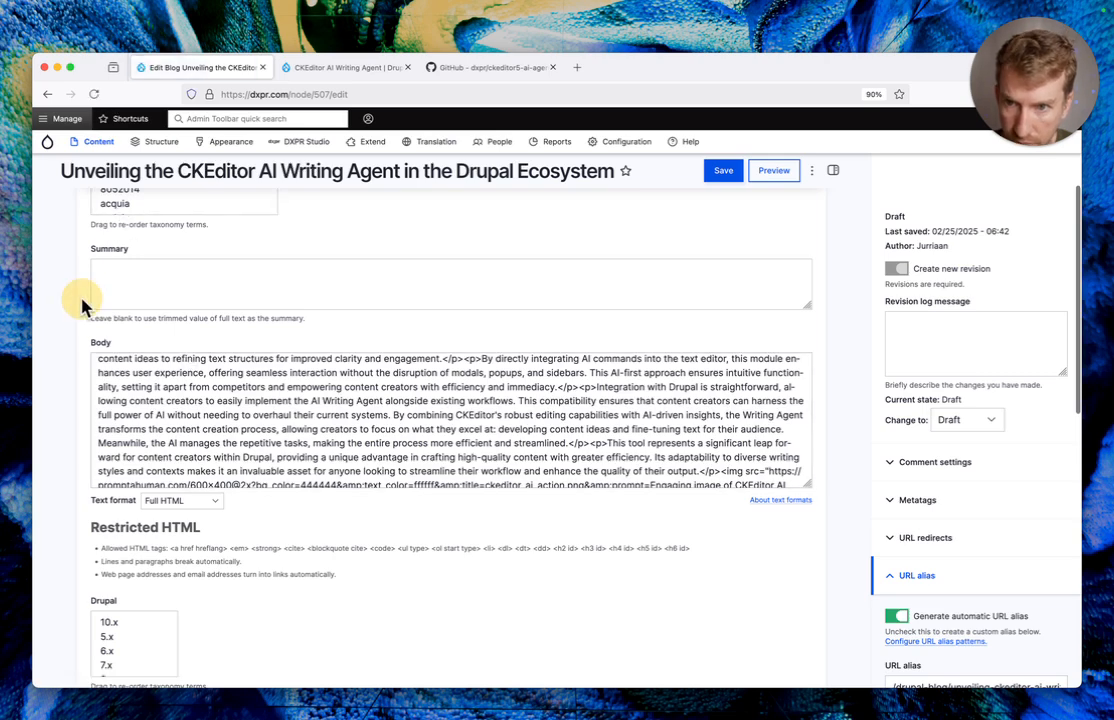
left_click(95, 95)
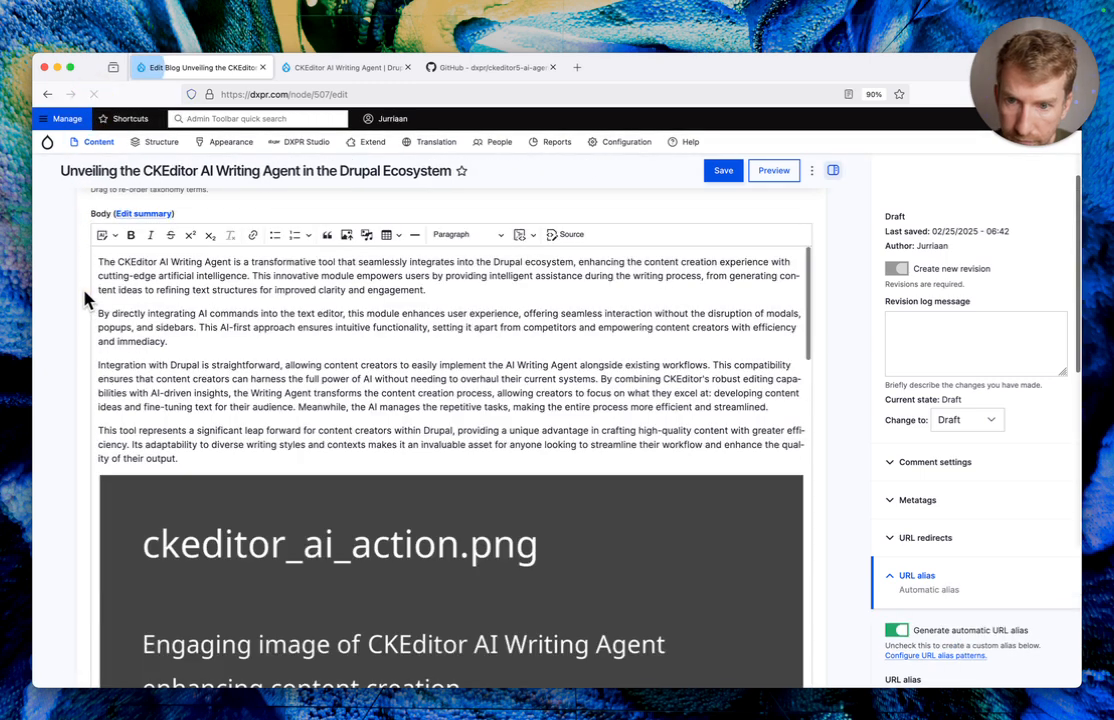
Below the first paragraph of "Enhancing Content Creation", submit the AI prompt "/put a list here to make this section more clear for scan-readers"
scroll(337, 375, "down", 10)
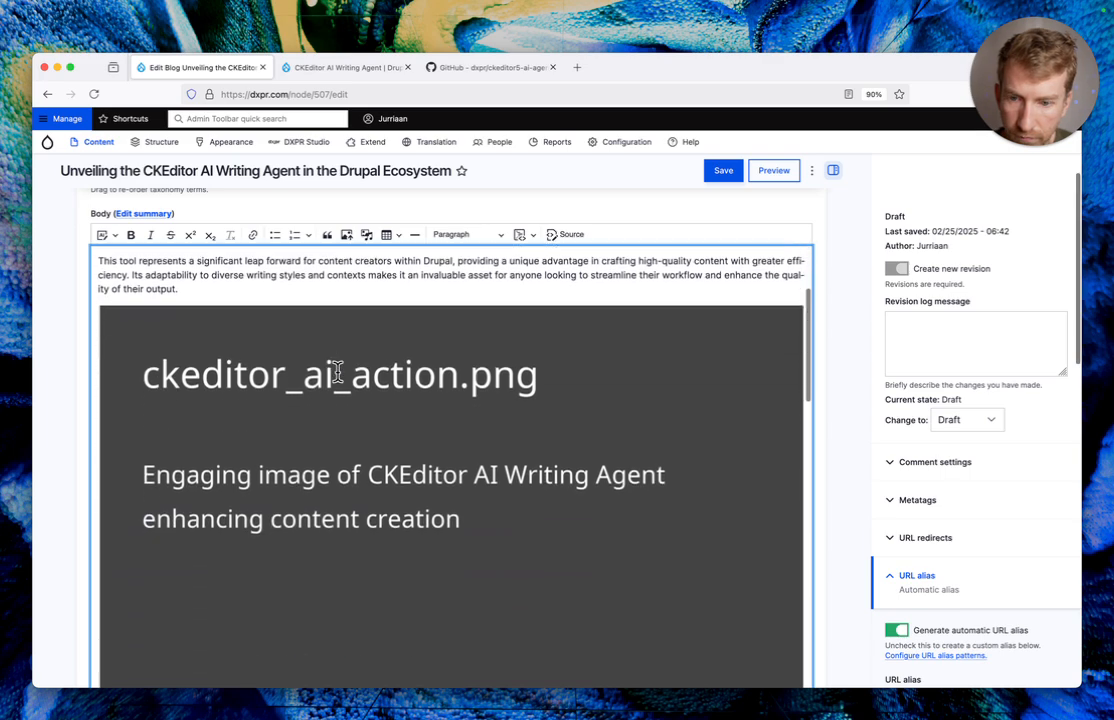
scroll(338, 378, "down", 2)
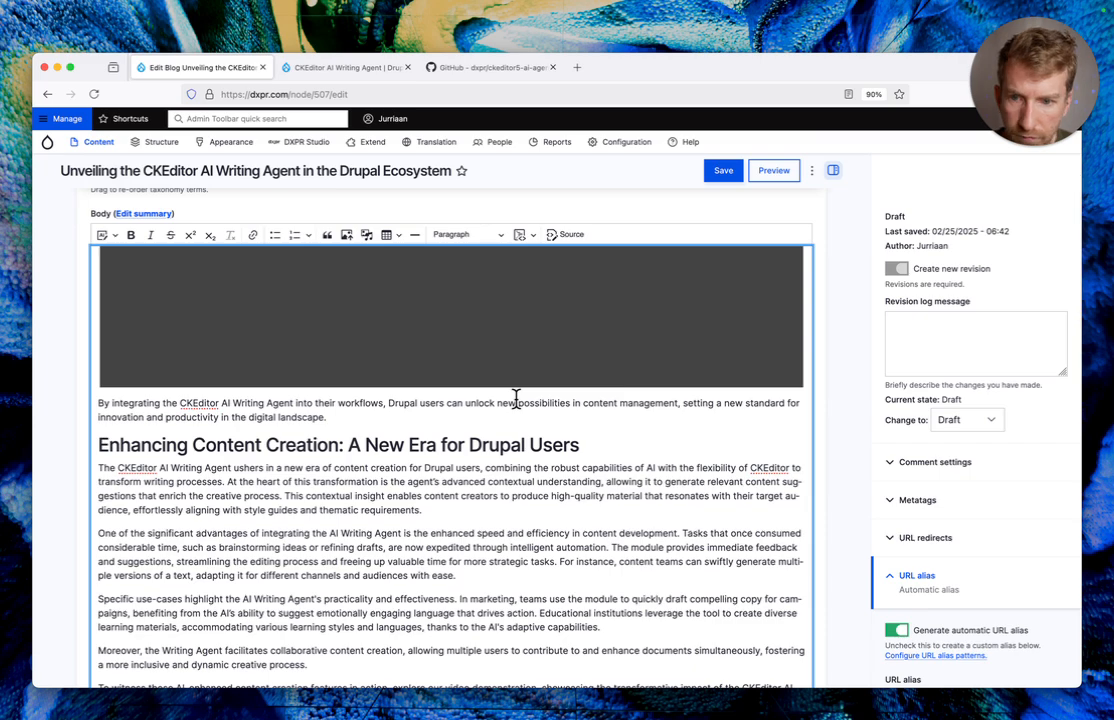
left_click(320, 441)
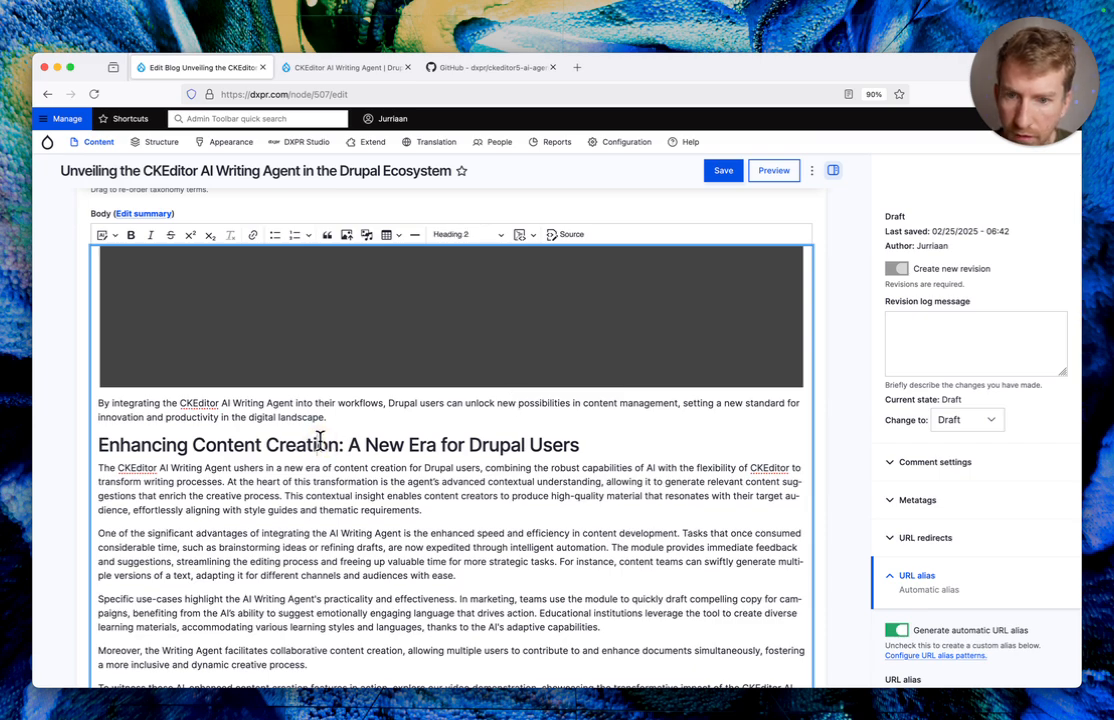
scroll(320, 441, "down", 4)
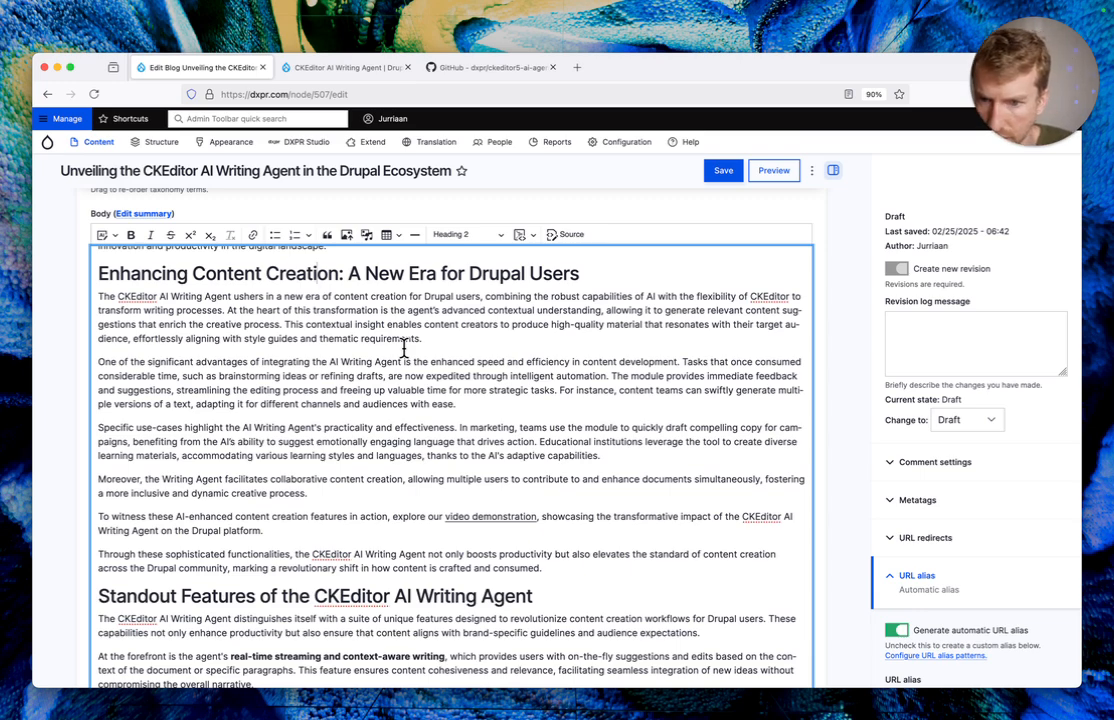
left_click(450, 339)
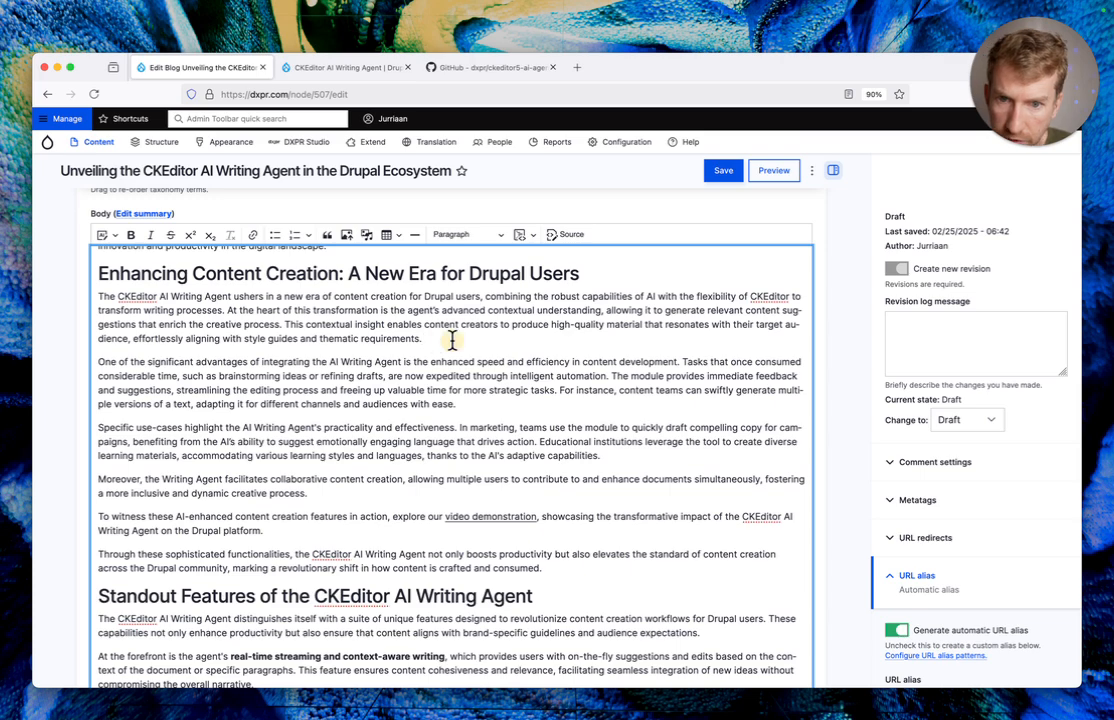
key("Return")
type("/")
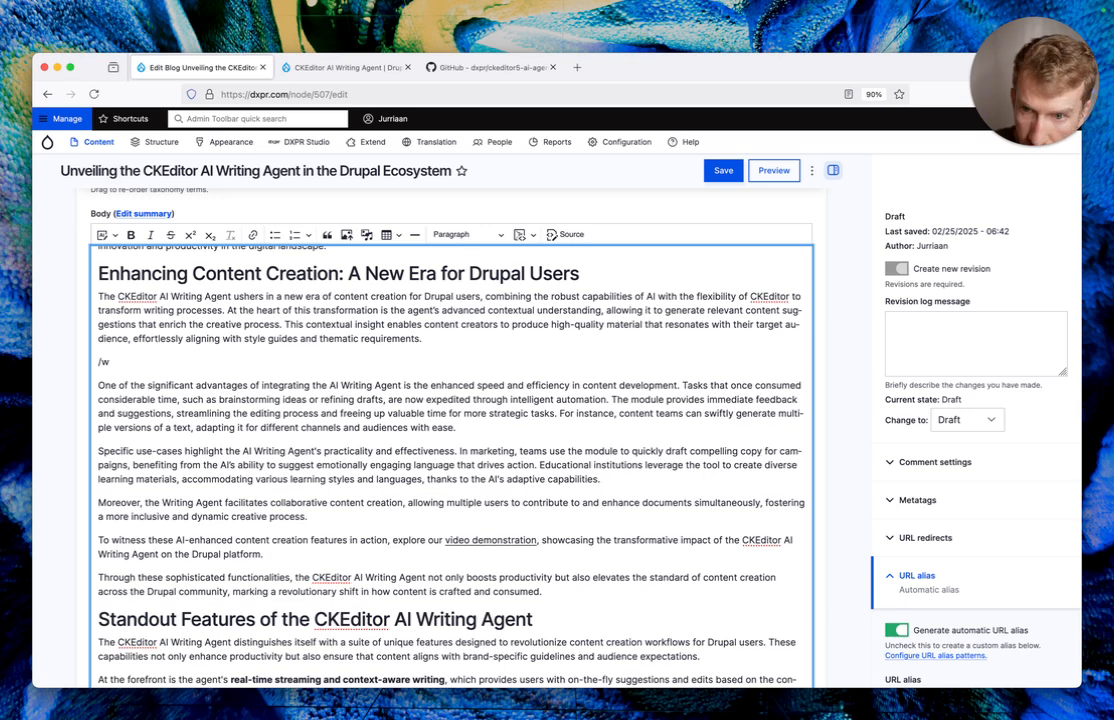
type("wr")
key("BackSpace")
key("BackSpace")
type("put a list here to m")
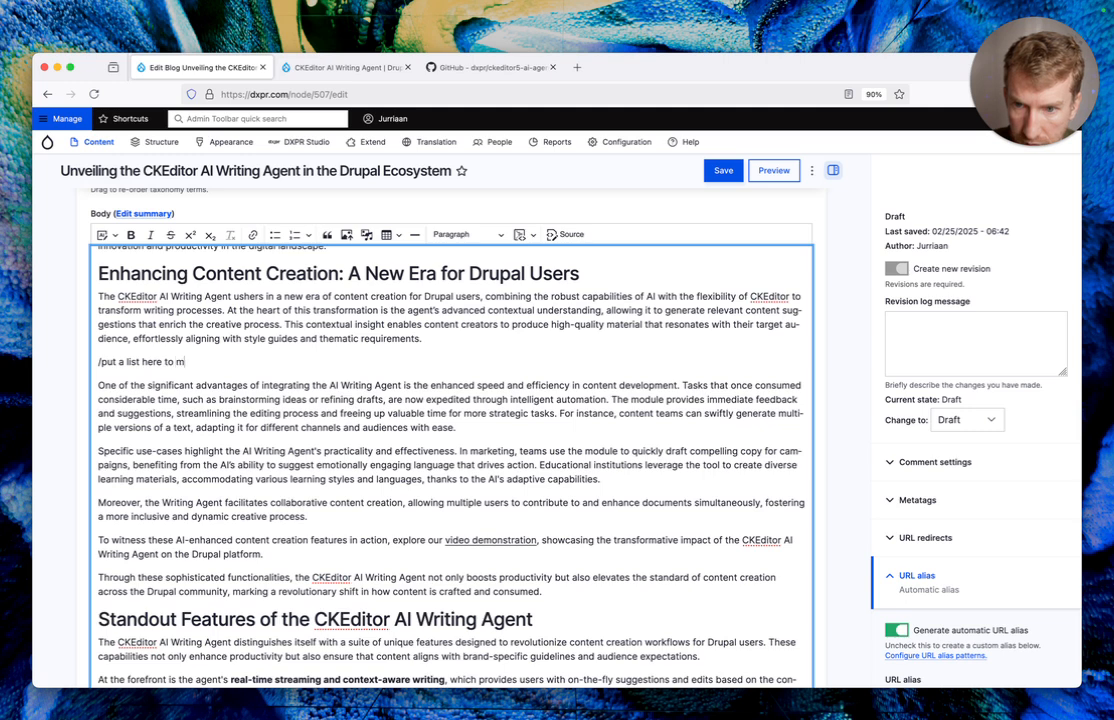
type("ake this secti")
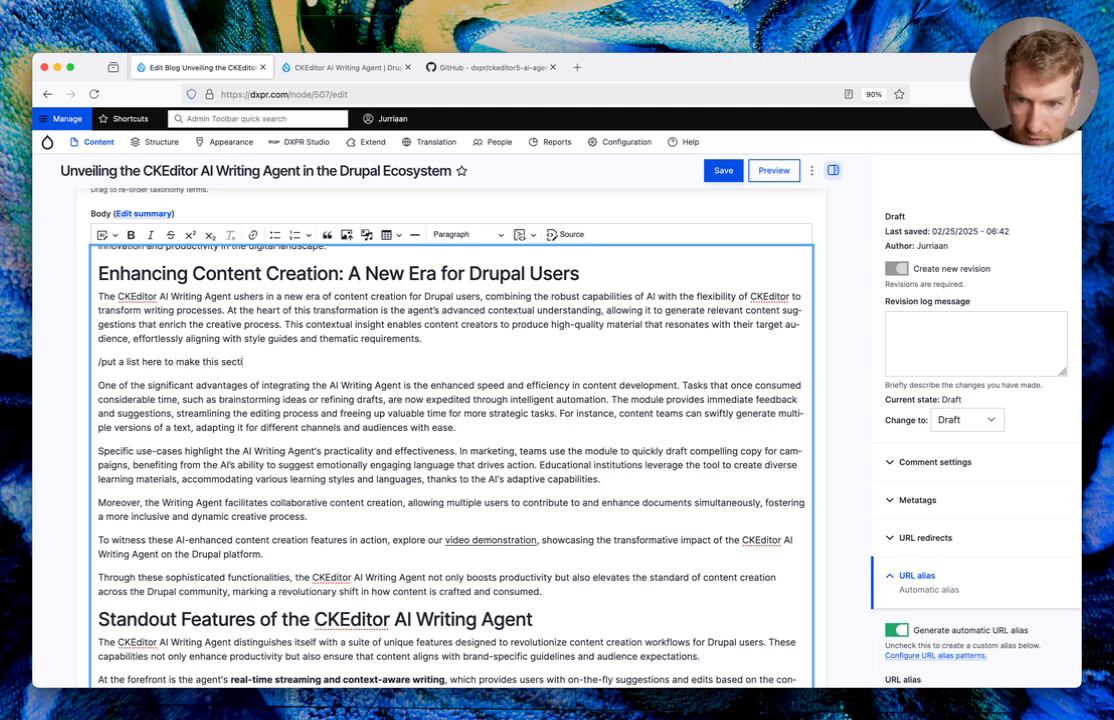
type("on more clear")
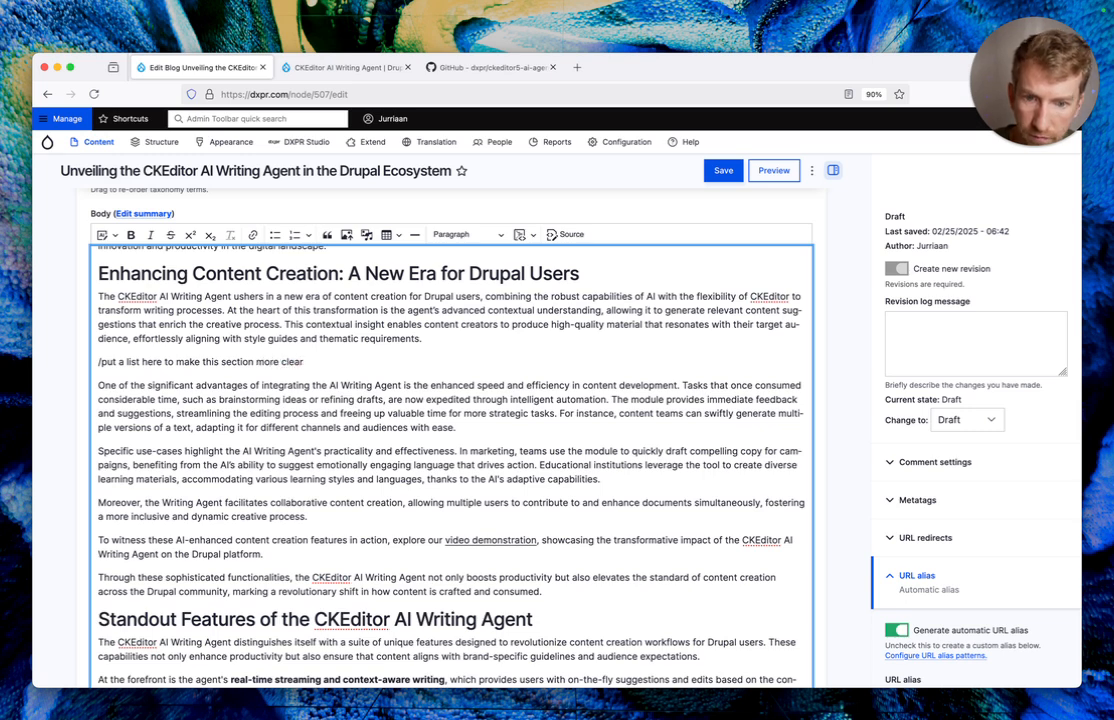
type(" for s")
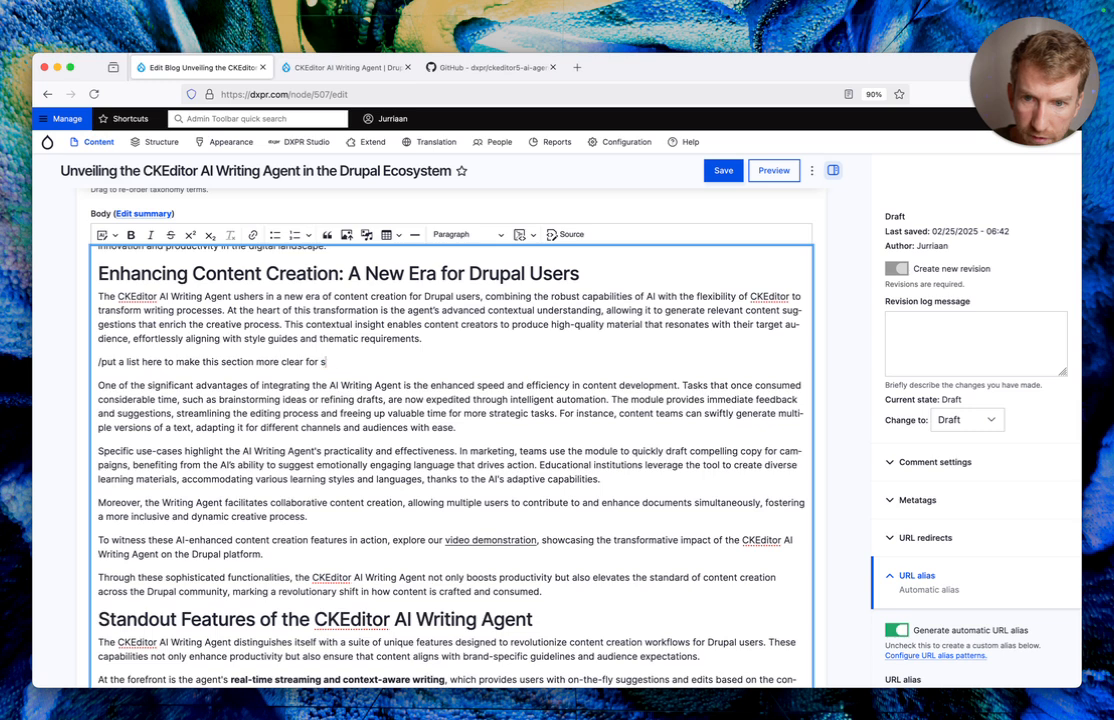
type("can-readers")
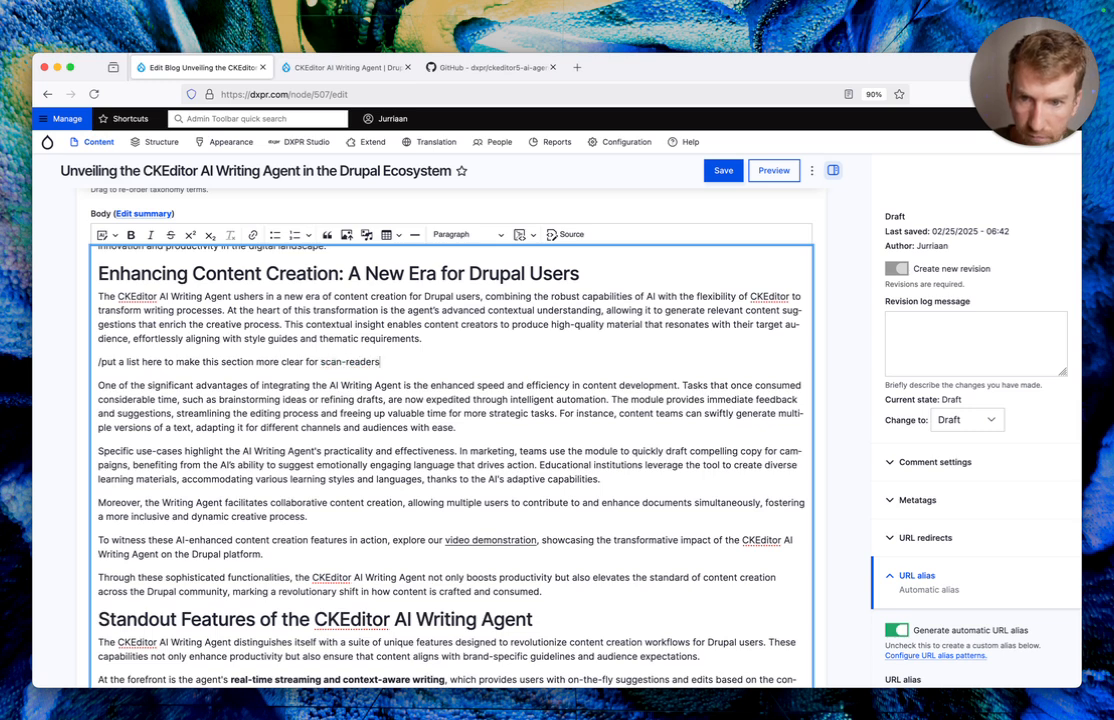
key("Return")
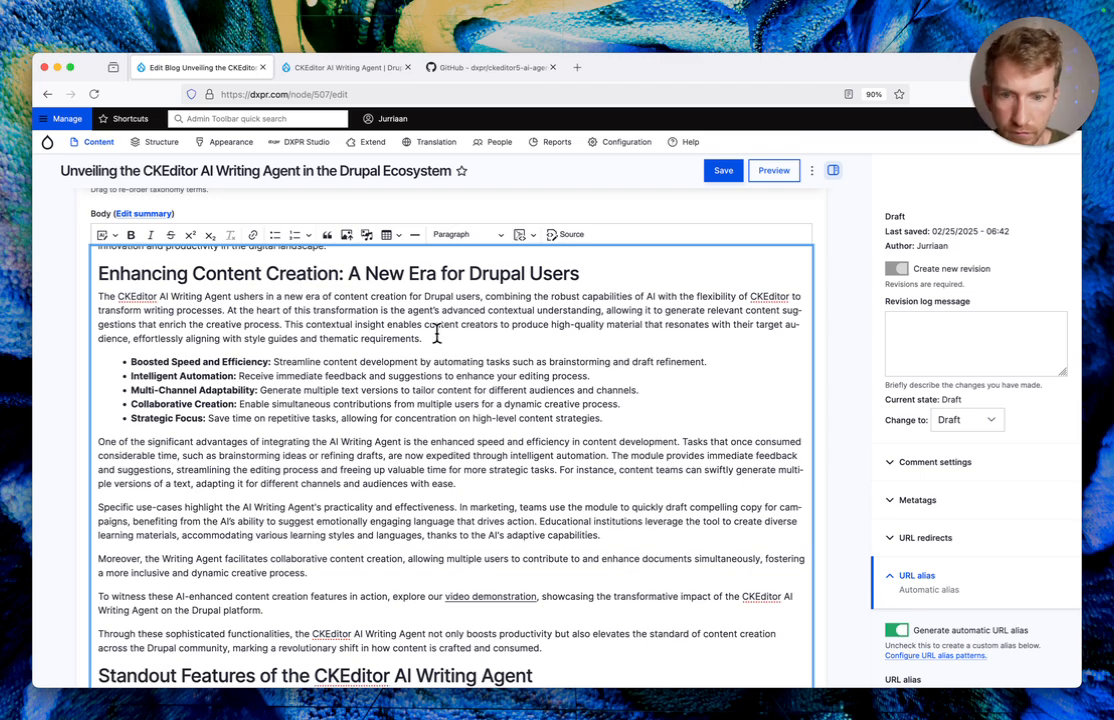
Examine the features and usage examples on the CKEditor AI Writing Agent page at drupal.org, and return to the blog post's edit page
scroll(436, 333, "down", 3)
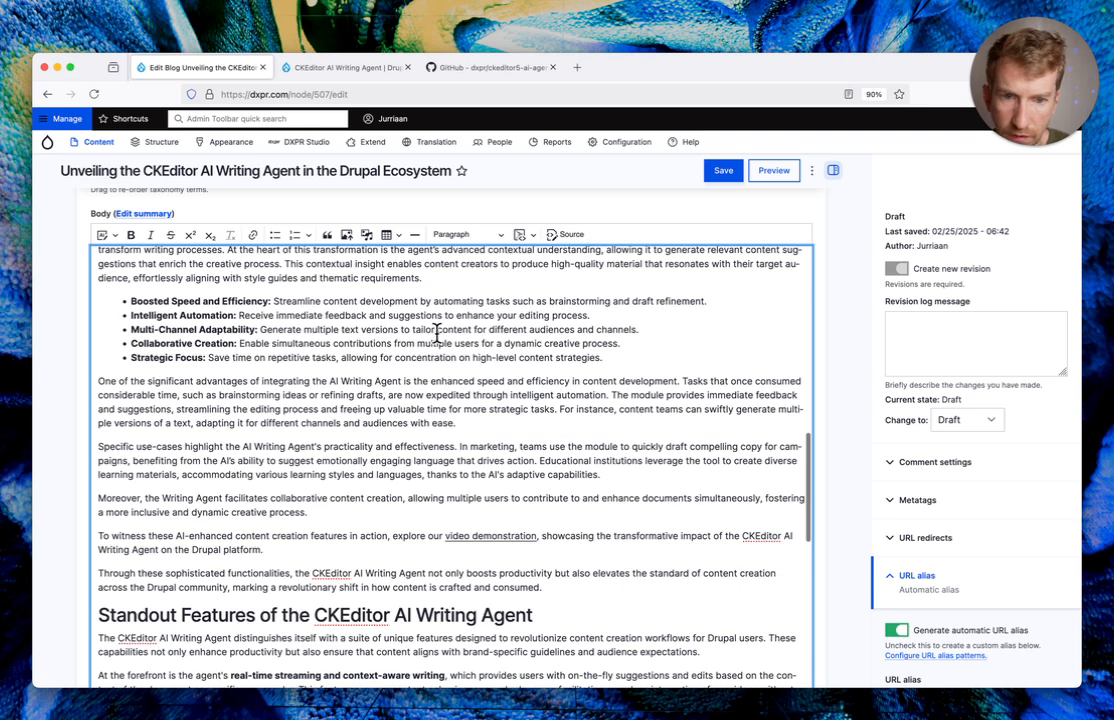
triple_click(341, 446)
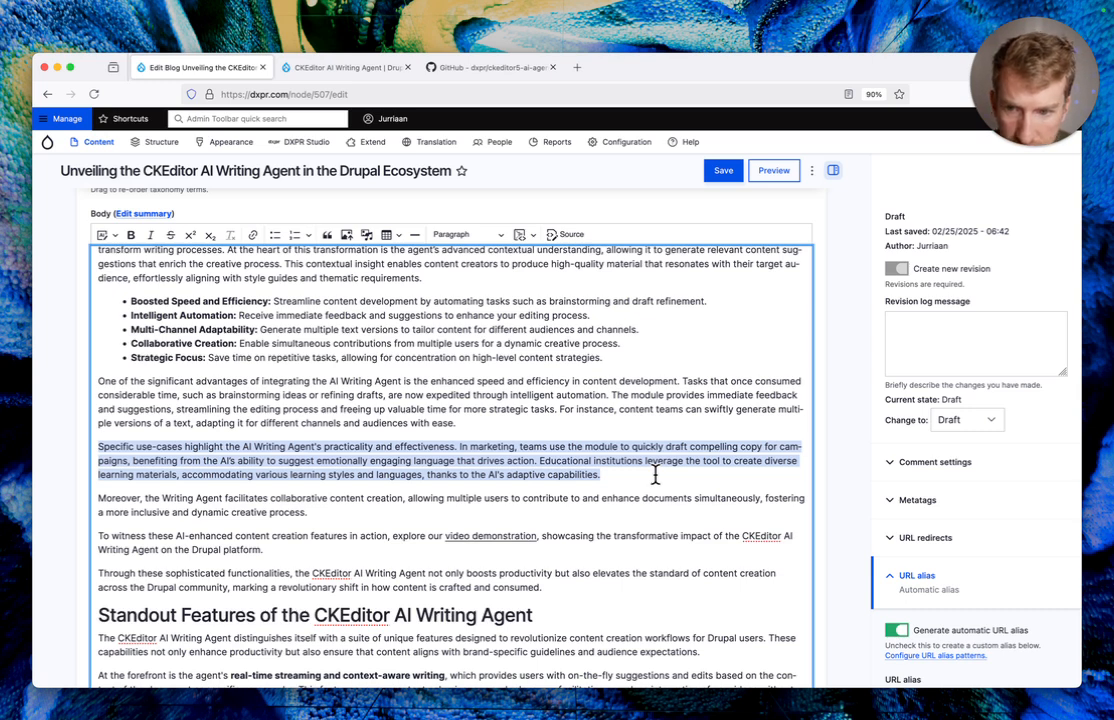
left_click(345, 67)
scroll(316, 250, "down", 10)
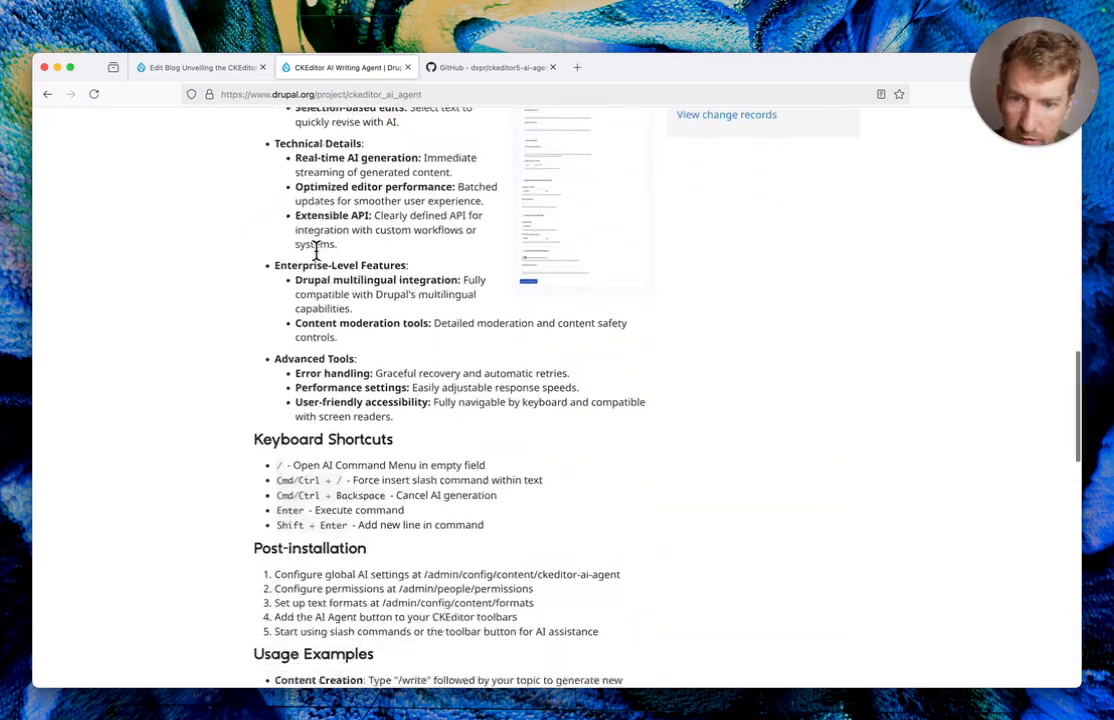
scroll(316, 250, "down", 10)
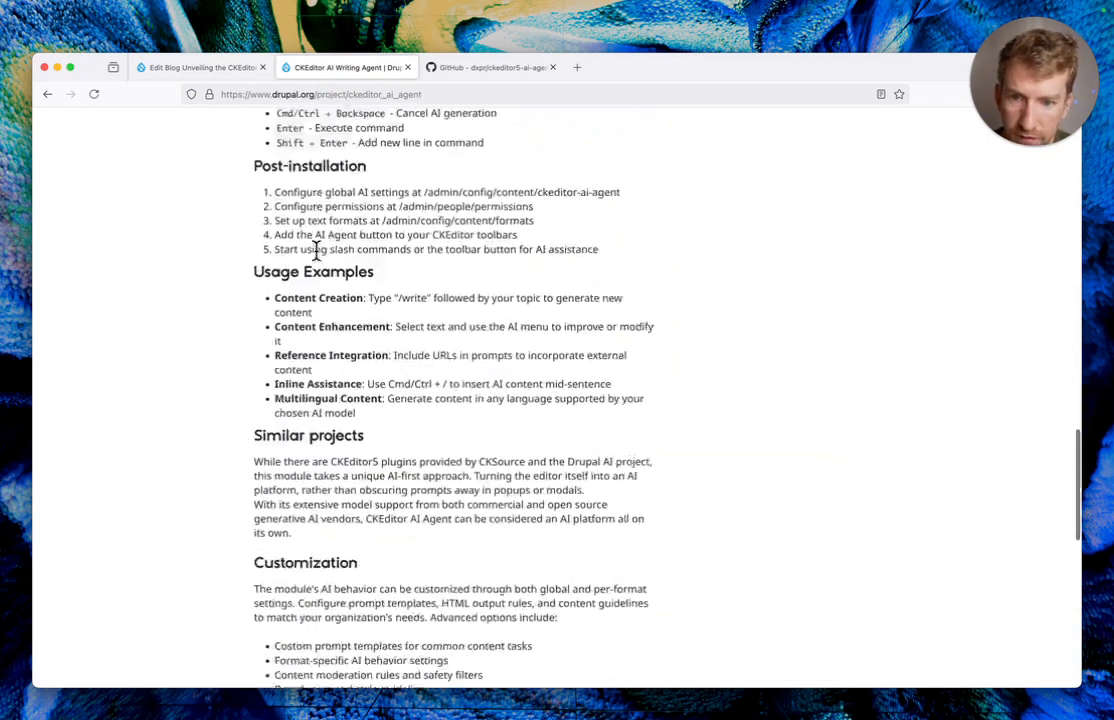
scroll(193, 145, "up", 11)
scroll(193, 145, "up", 10)
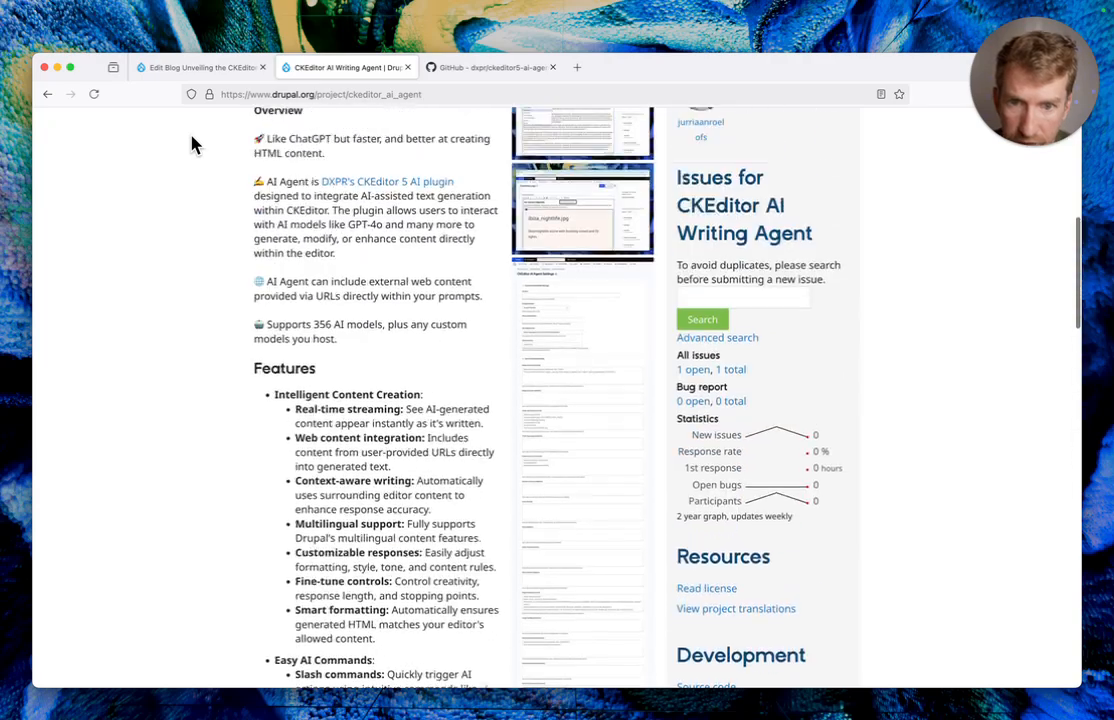
left_click(180, 67)
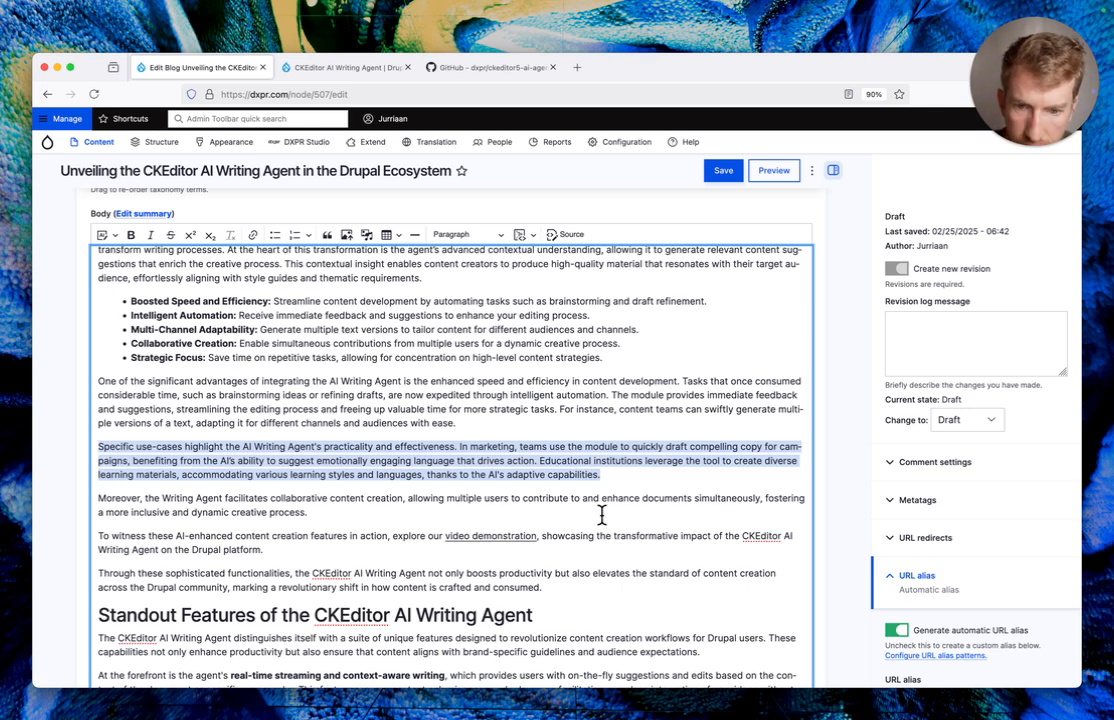
Delete the paragraph that links to the video demonstration in the "Enhancing Content Creation" section
left_click(363, 543)
left_click_drag(363, 553, 362, 513)
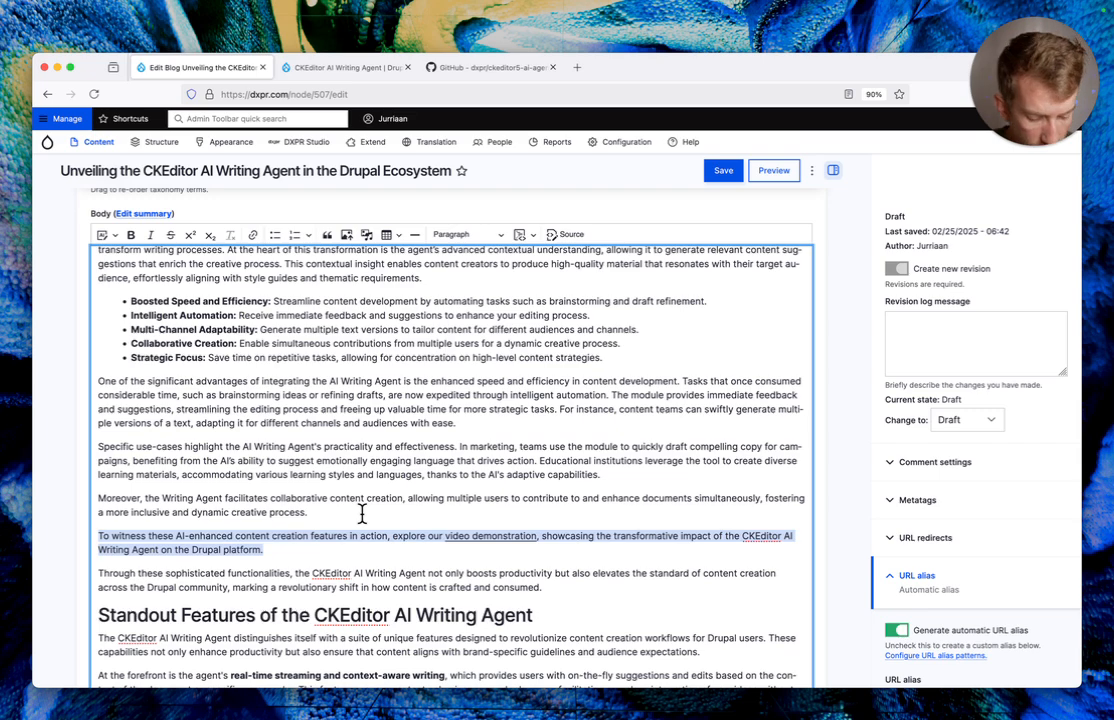
key("BackSpace")
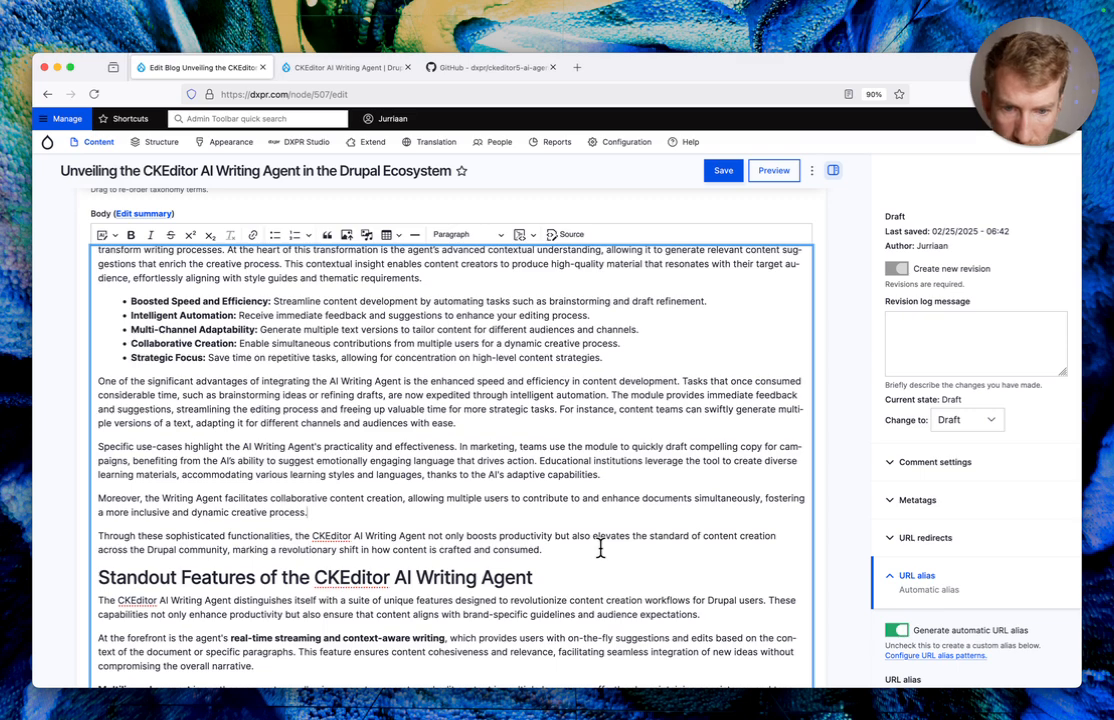
Replace "Drupal" with "open source" before "community" in the last paragraph above the "Standout Features" heading
scroll(600, 548, "down", 2)
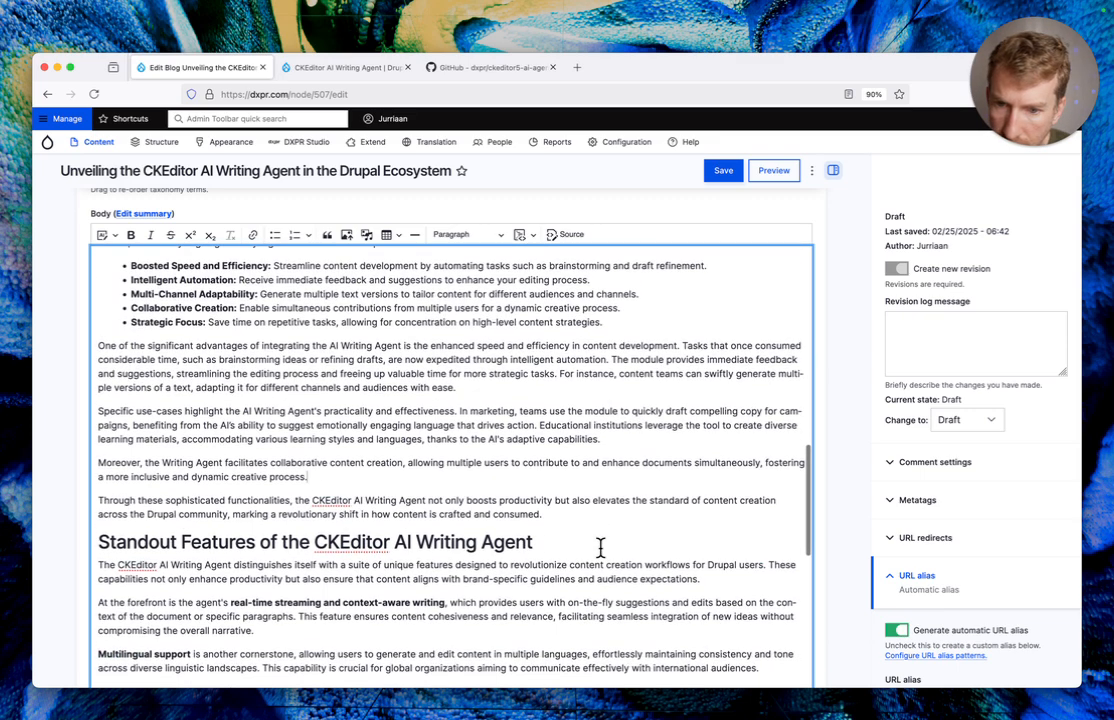
double_click(162, 513)
type("open source")
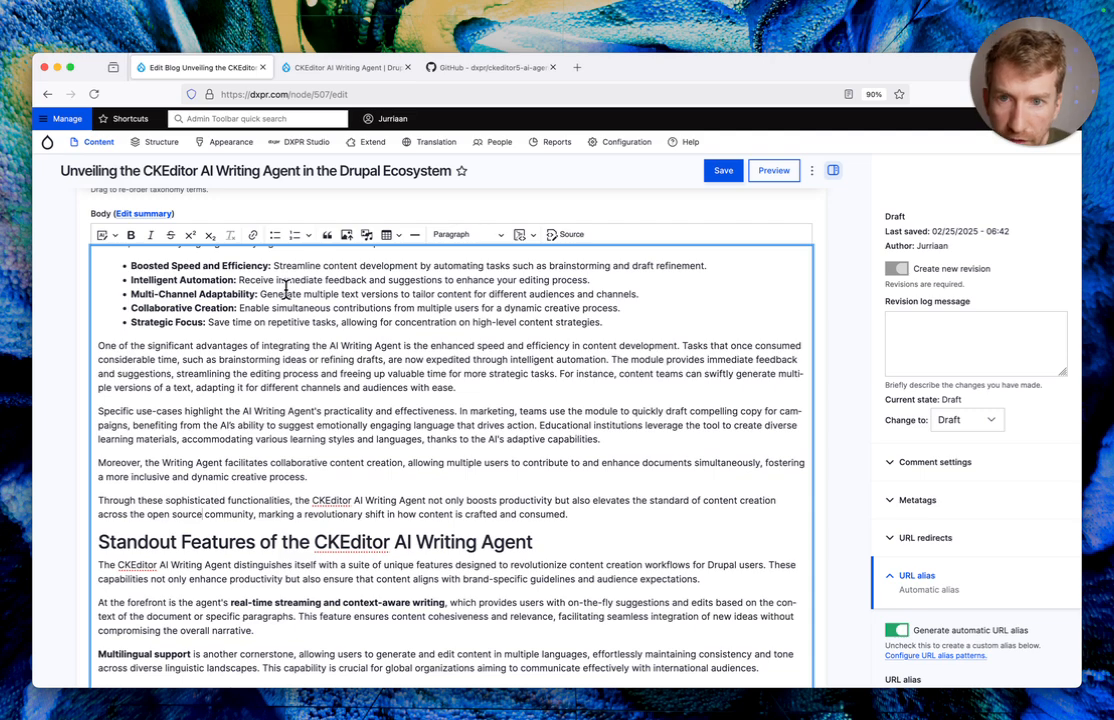
Examine the README overview of the dxpr/ckeditor5-ai-agent repository on GitHub, and return to the blog post's edit page
left_click(450, 72)
scroll(350, 380, "down", 10)
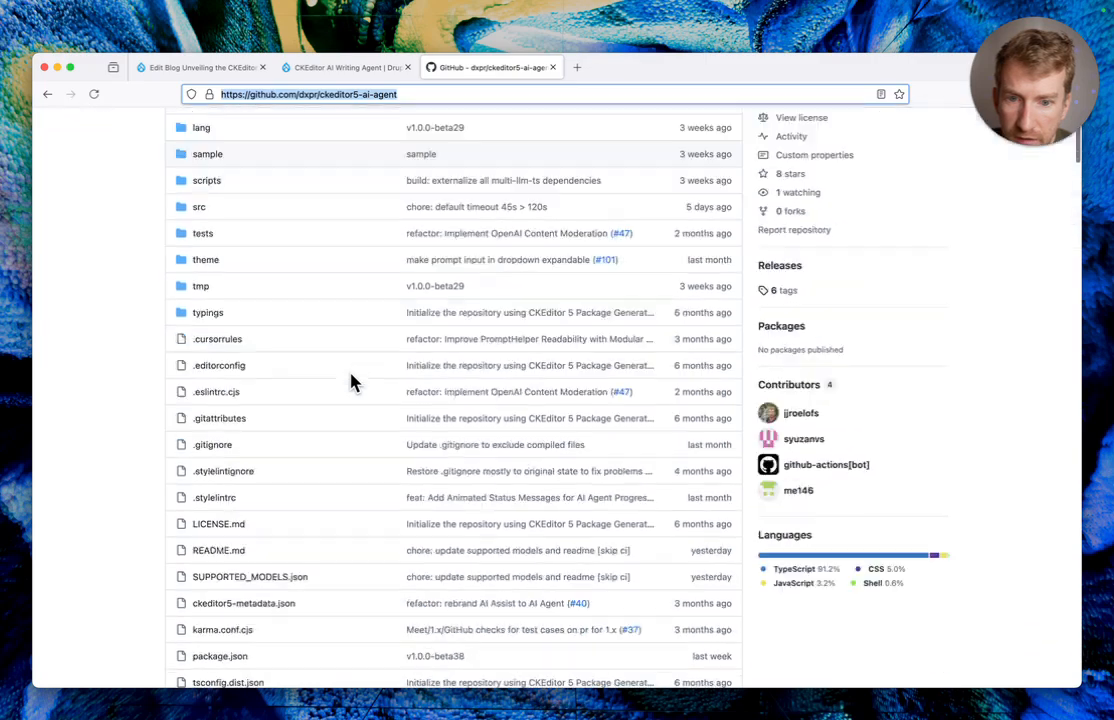
scroll(354, 382, "down", 1)
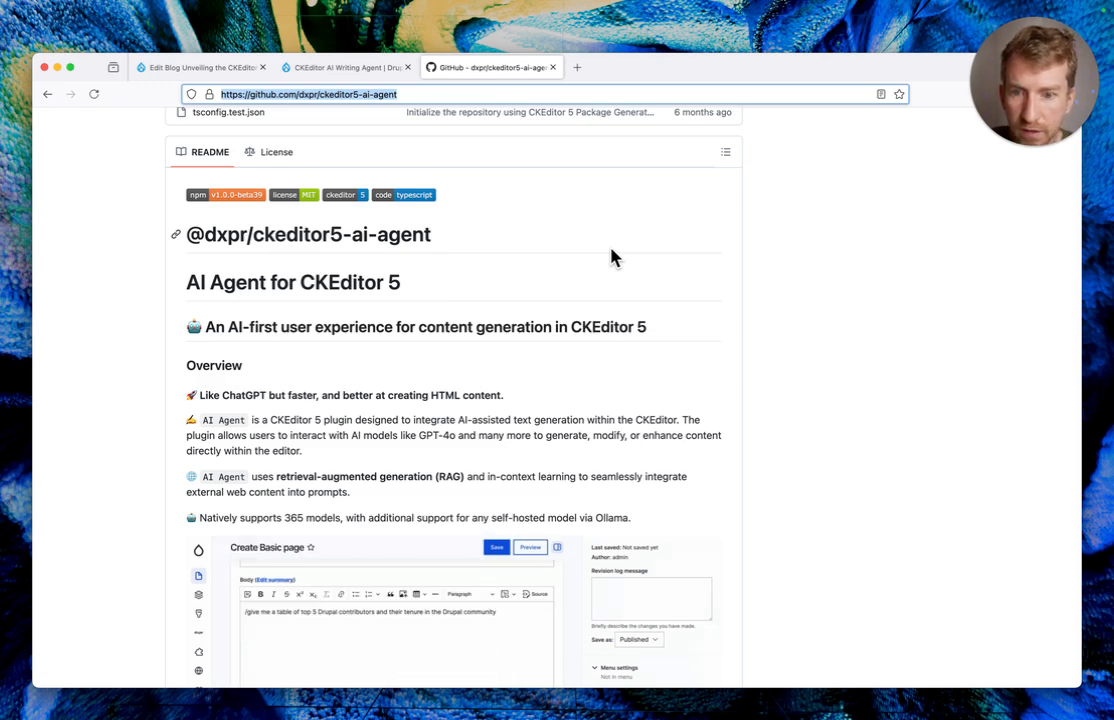
scroll(613, 258, "down", 1)
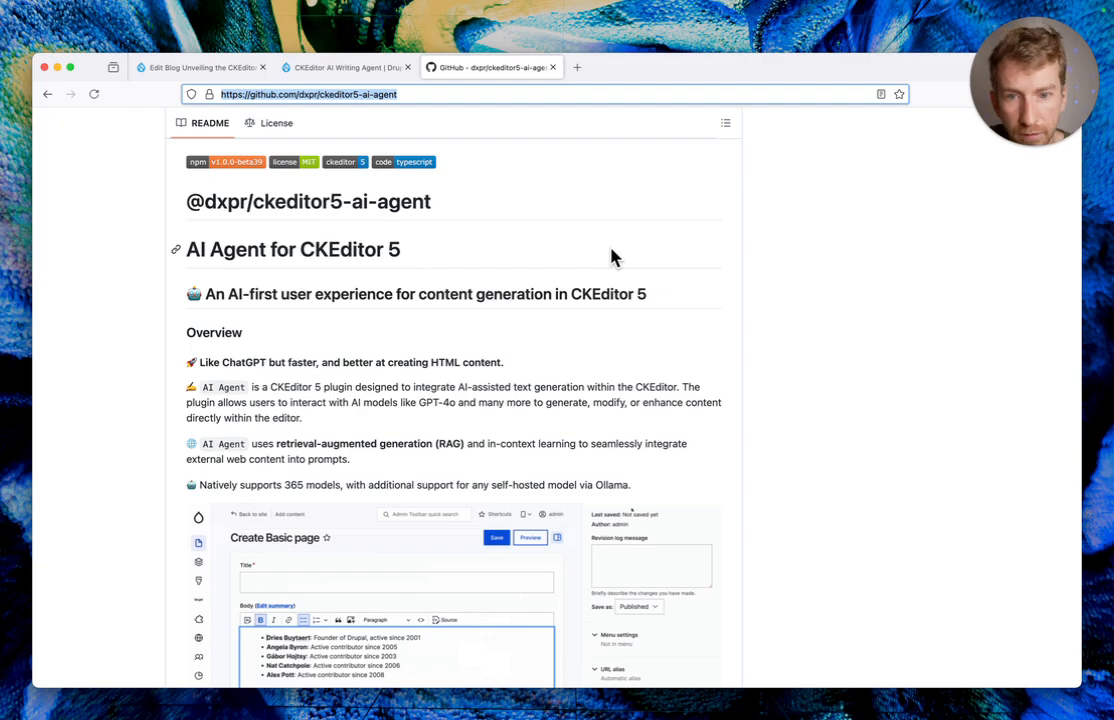
left_click(200, 67)
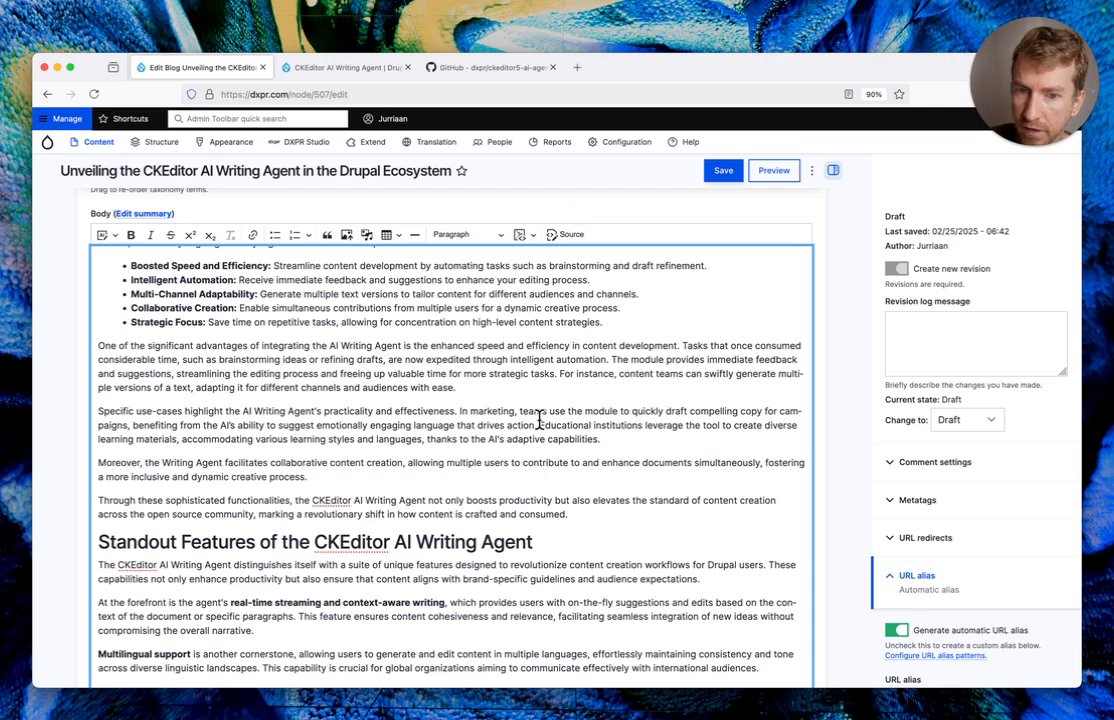
Submit the AI prompt "refocus this paragraph about the native integration with Drupal core's localization features (reword this to be less technical)" for the "Multilingual support" paragraph
scroll(539, 420, "down", 2)
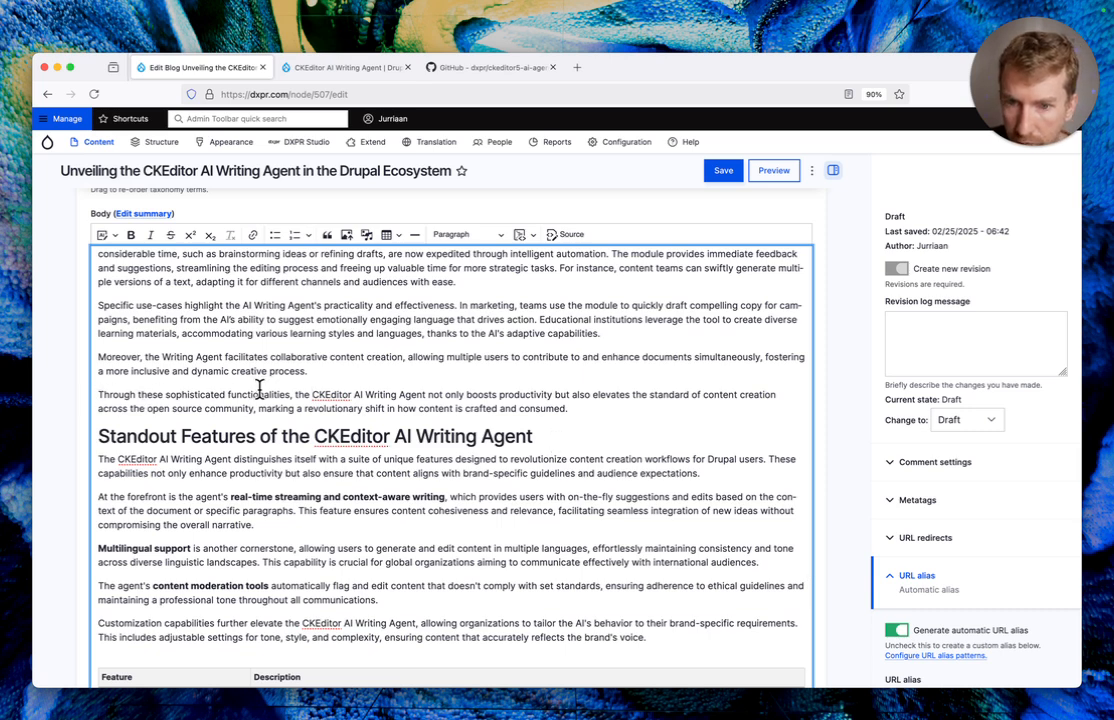
left_click(604, 410)
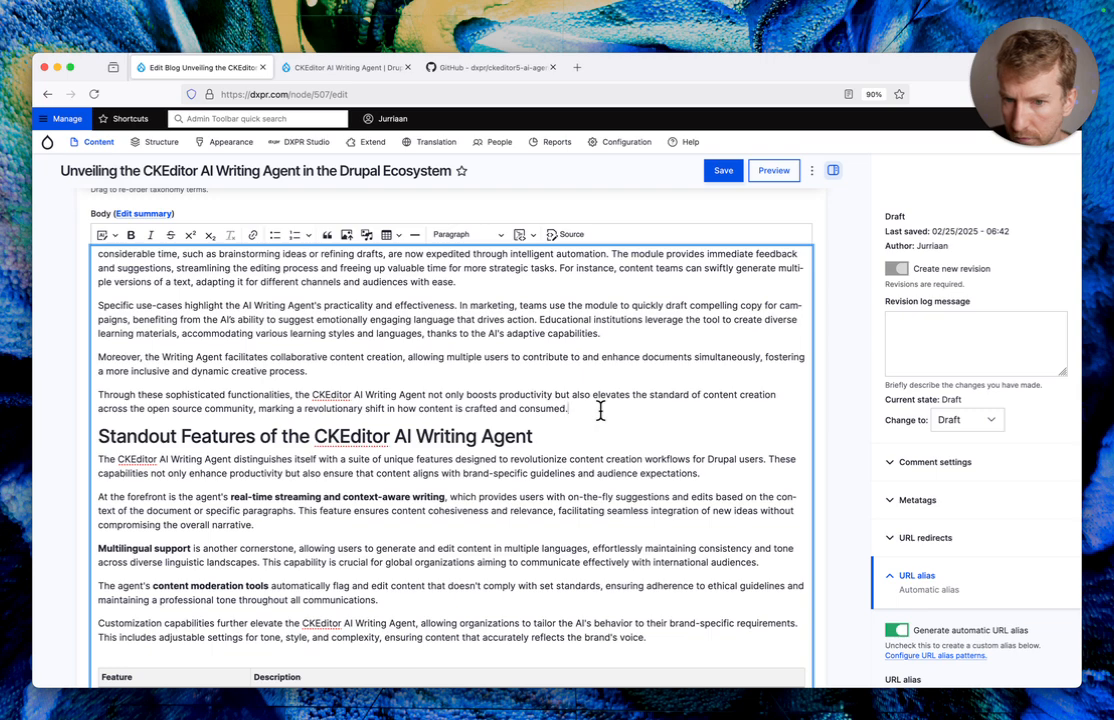
scroll(600, 410, "down", 3)
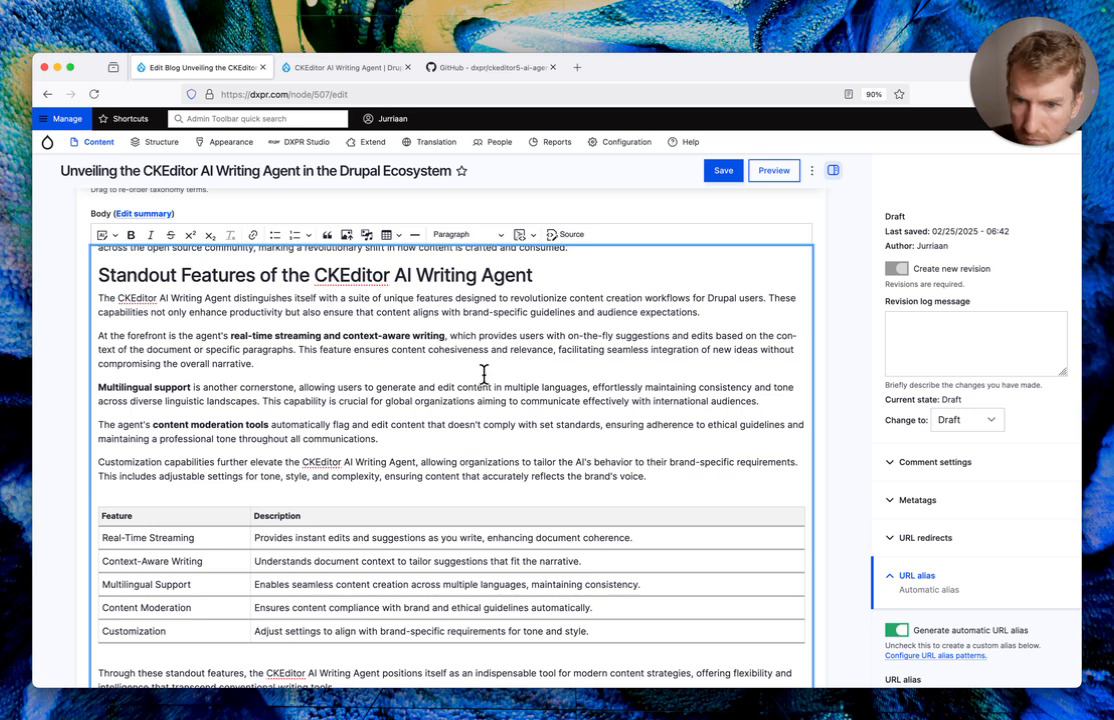
left_click_drag(760, 401, 77, 387)
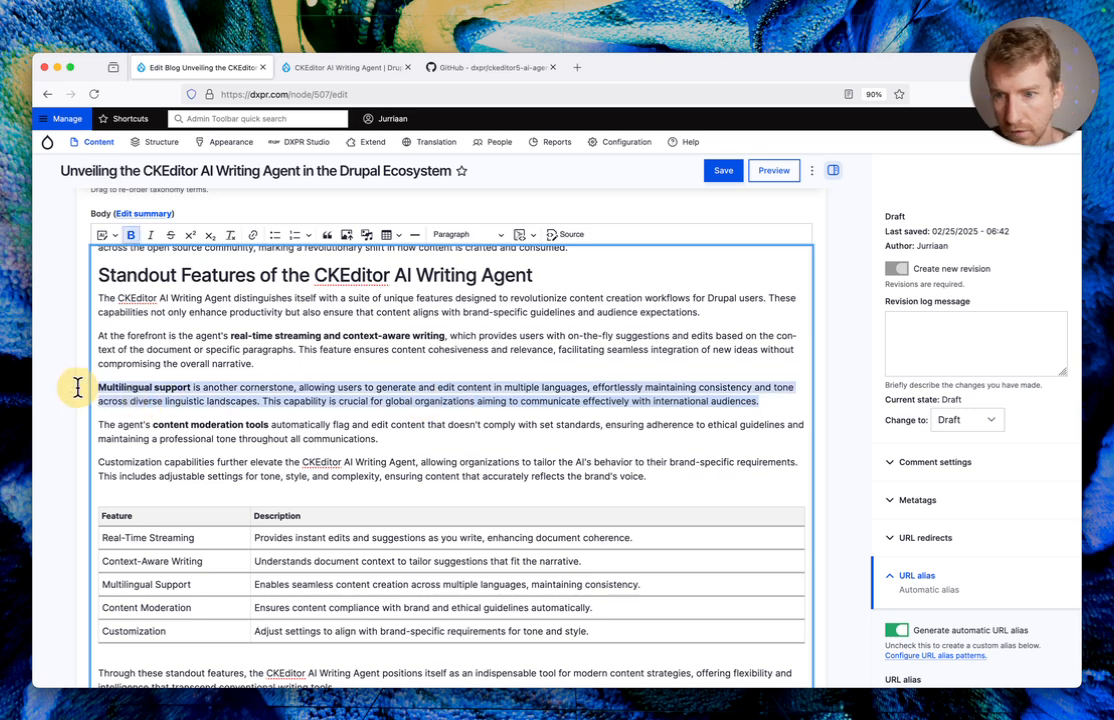
left_click(112, 238)
type("refocus this paragraph about the native integration with Drupal core")
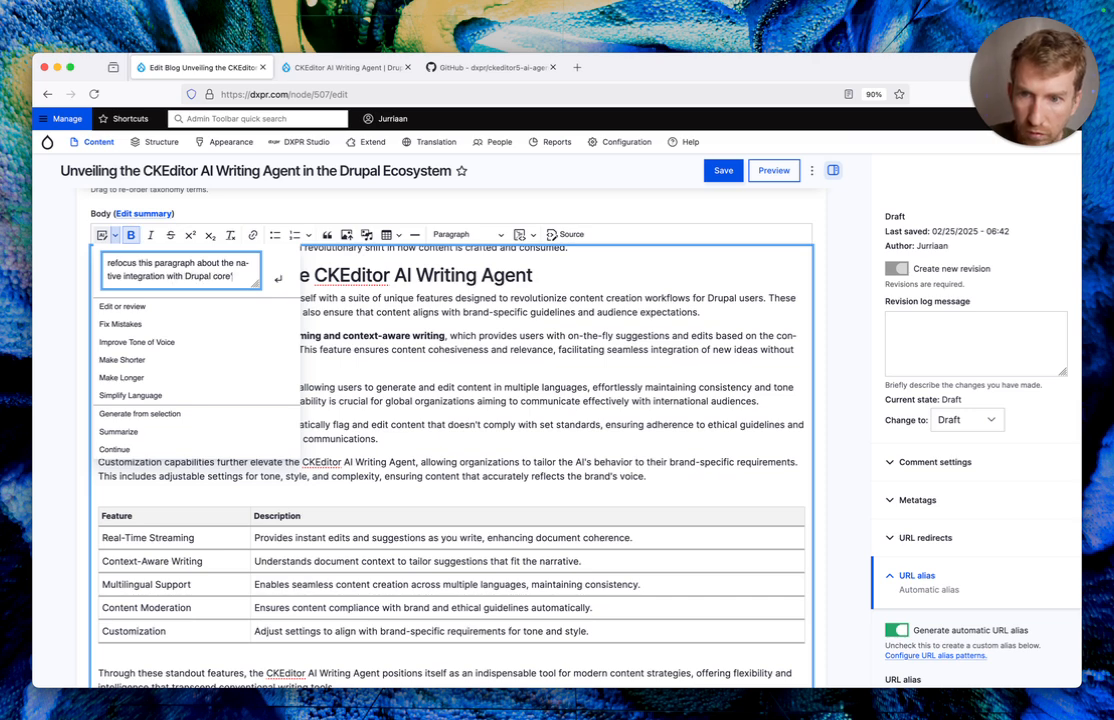
type("'s localiz")
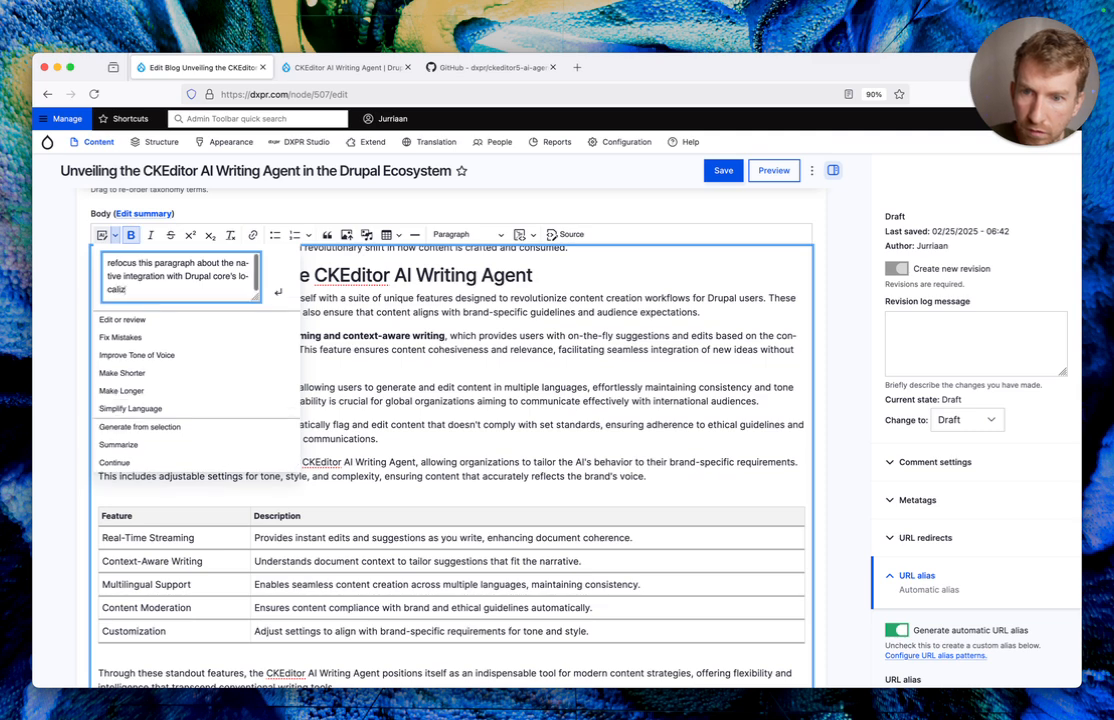
type("ation features ")
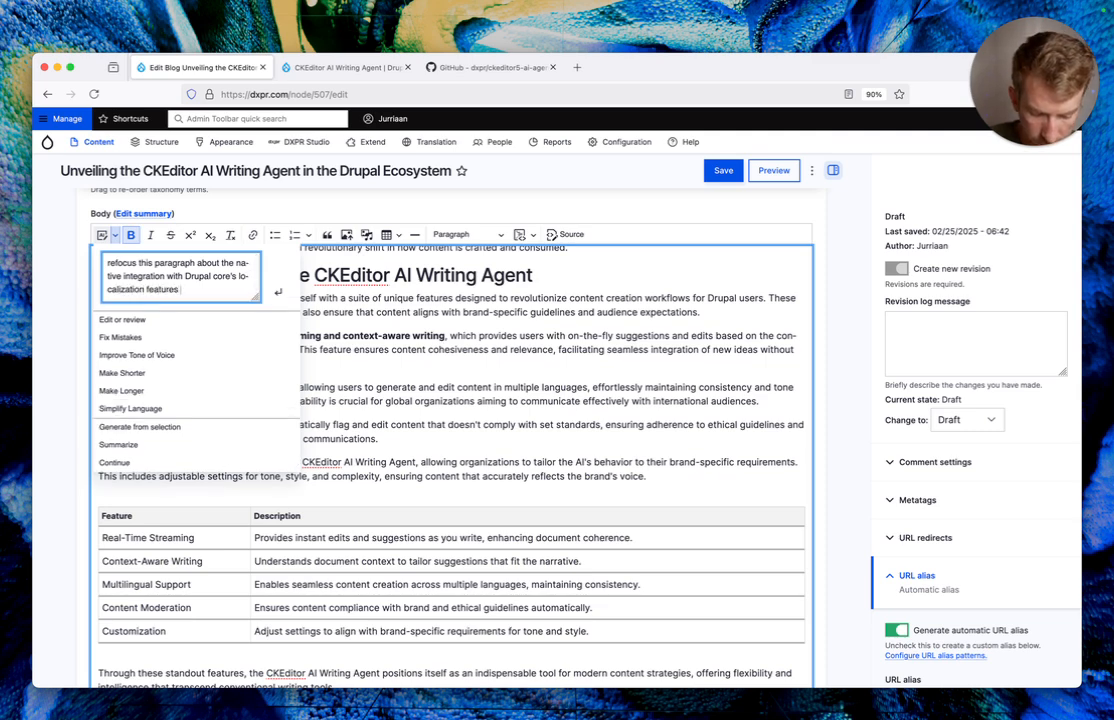
type("(rewords this to em")
key("BackSpace")
key("BackSpace")
type("be less technical")
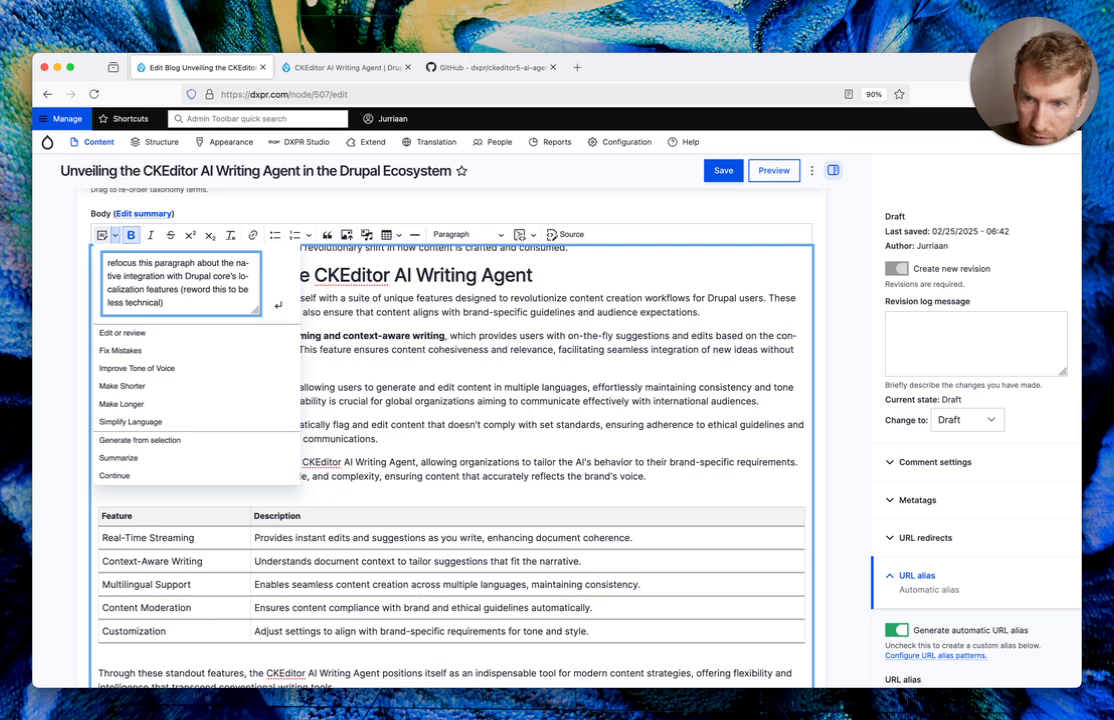
left_click(279, 305)
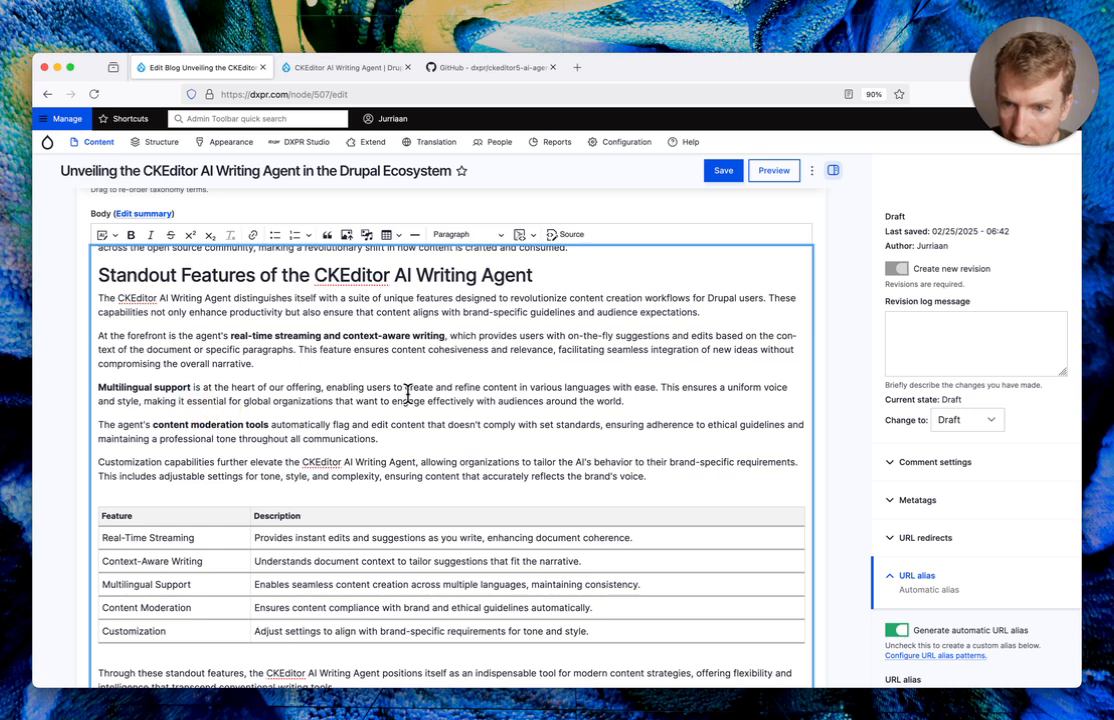
Submit the AI prompt "emphasize how Drupal's core multilingual features are supported out of the box" for the "Multilingual support" paragraph
left_click_drag(633, 400, 88, 377)
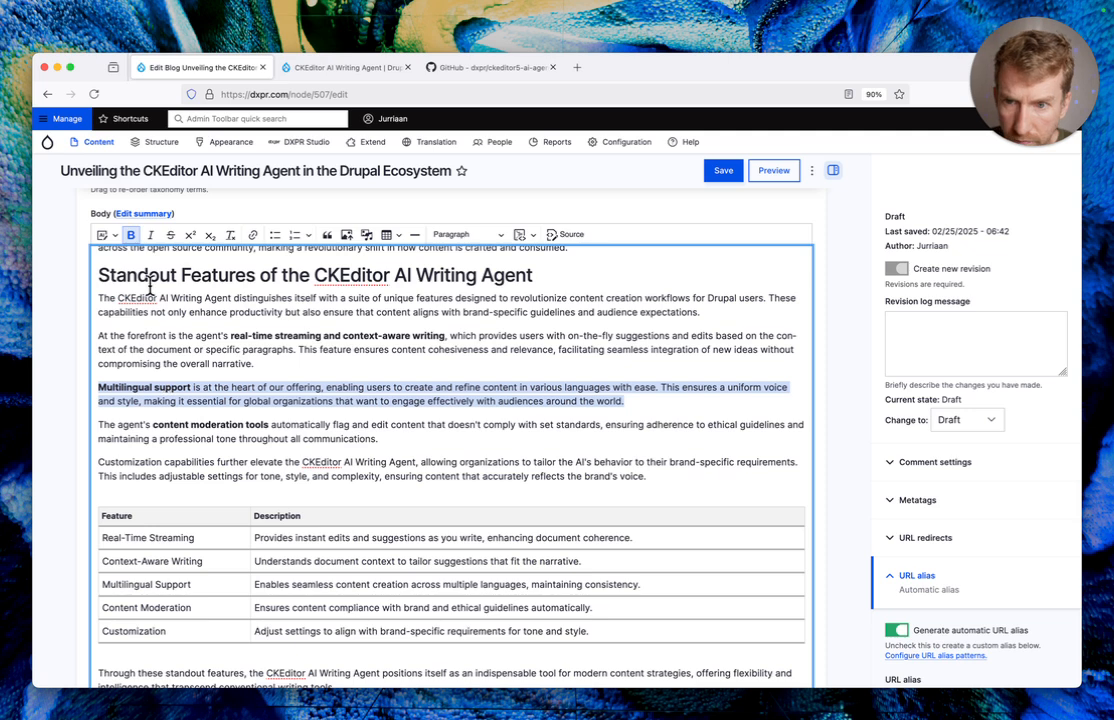
left_click(108, 235)
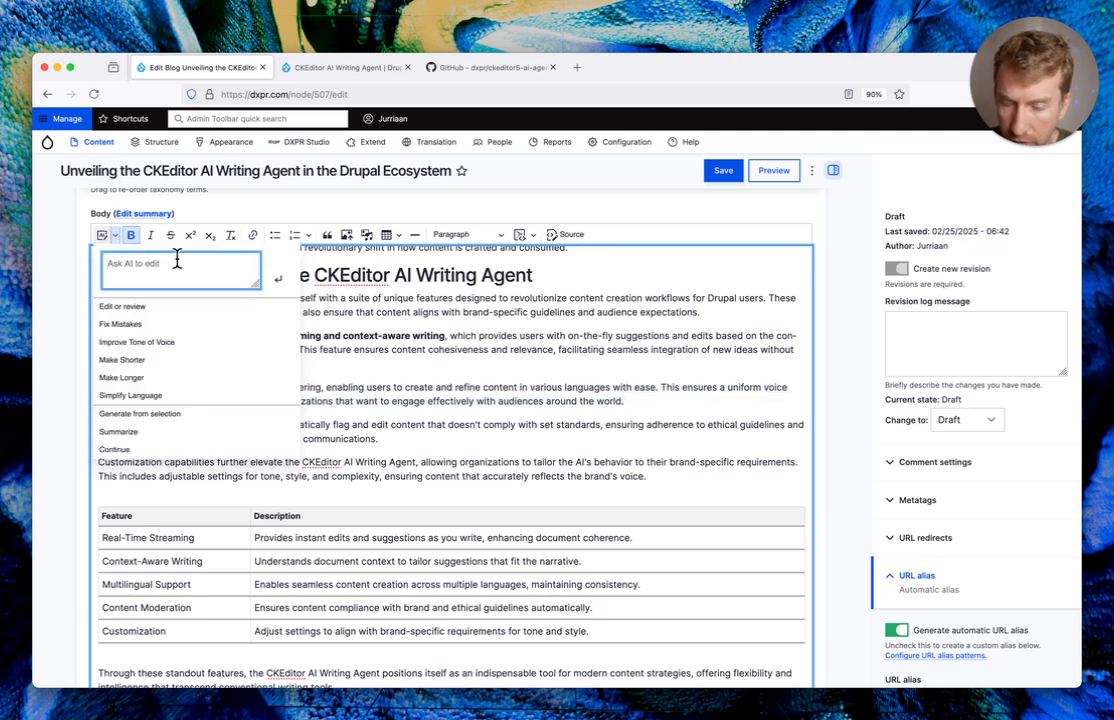
type("emphasize how Drupal's core mult")
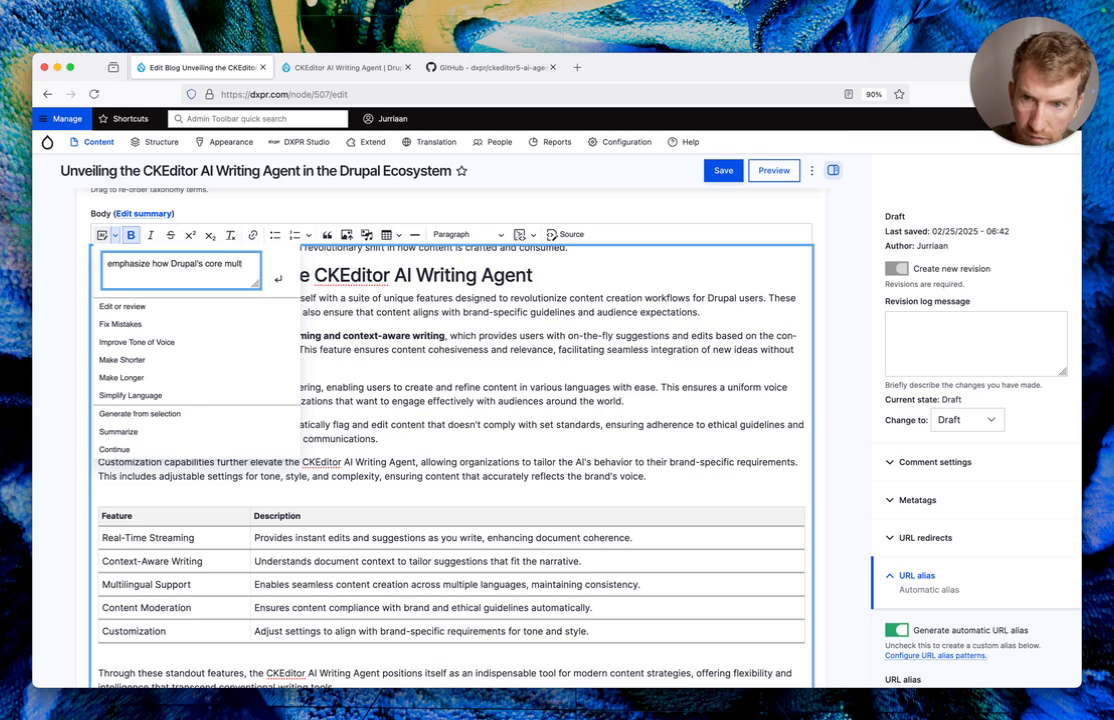
type("ilingual features are supported")
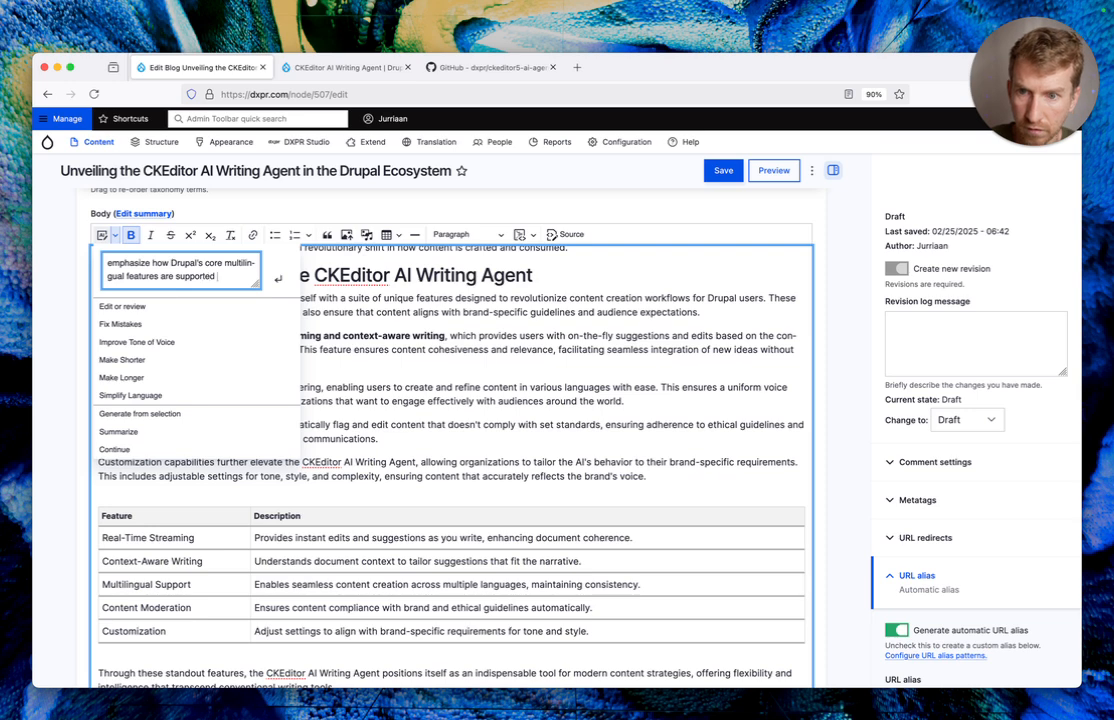
type(" box")
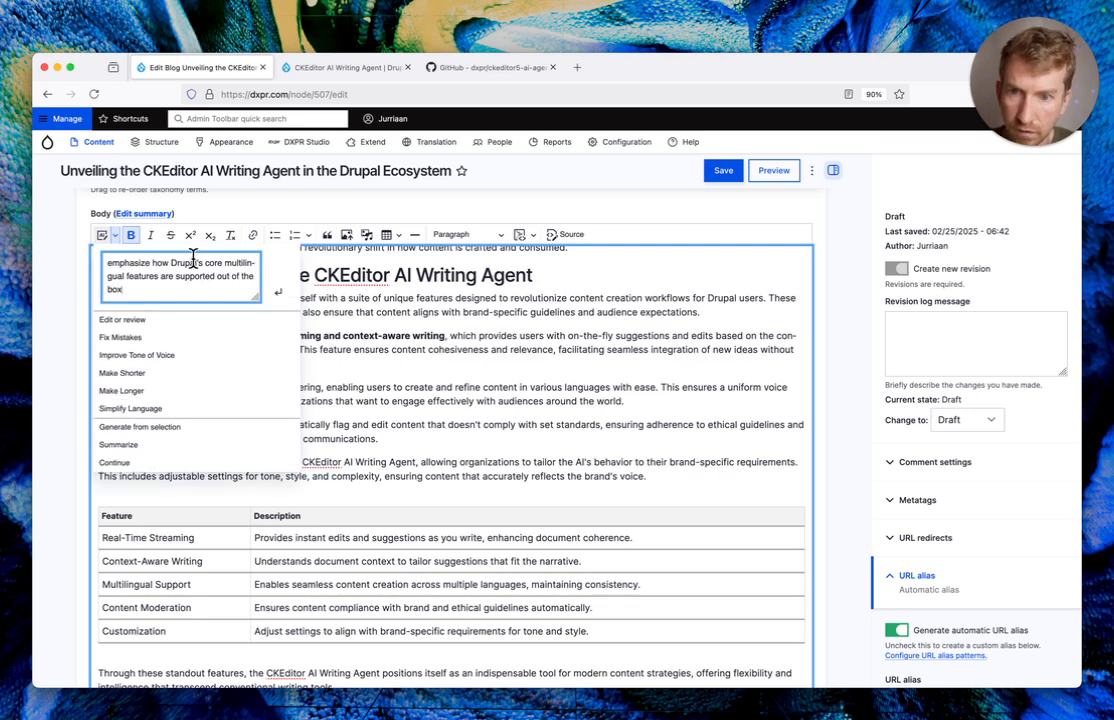
key("Return")
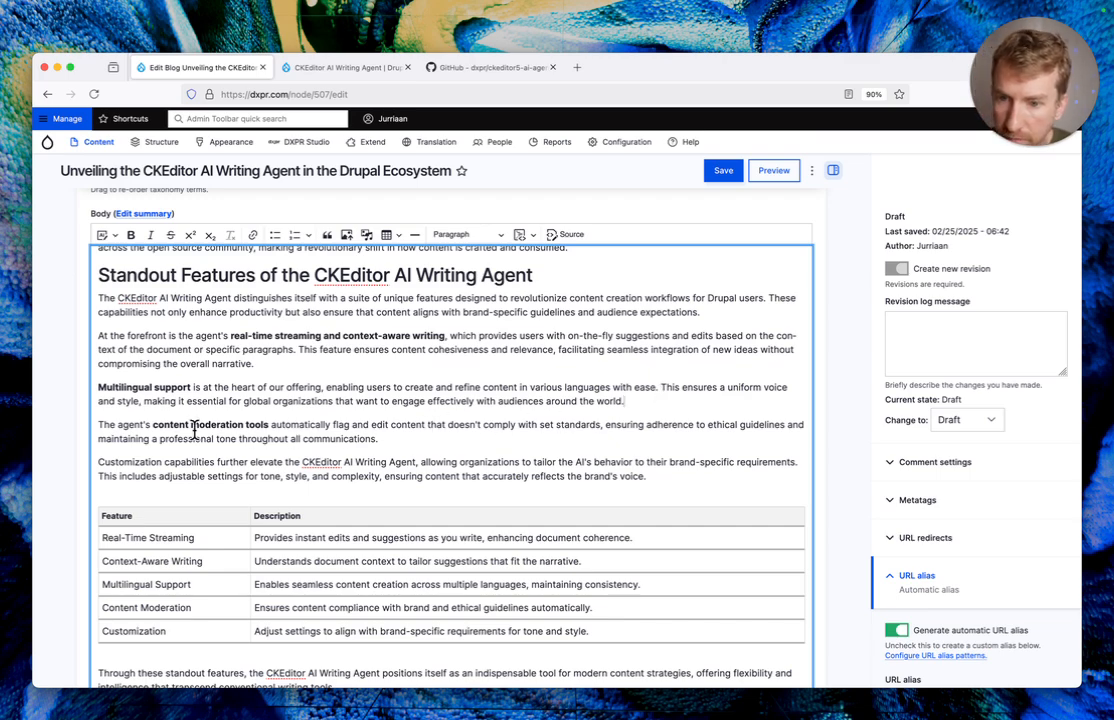
Review the content moderation and customization paragraphs and the feature table in the "Standout Features" section
scroll(412, 426, "down", 2)
scroll(412, 426, "down", 3)
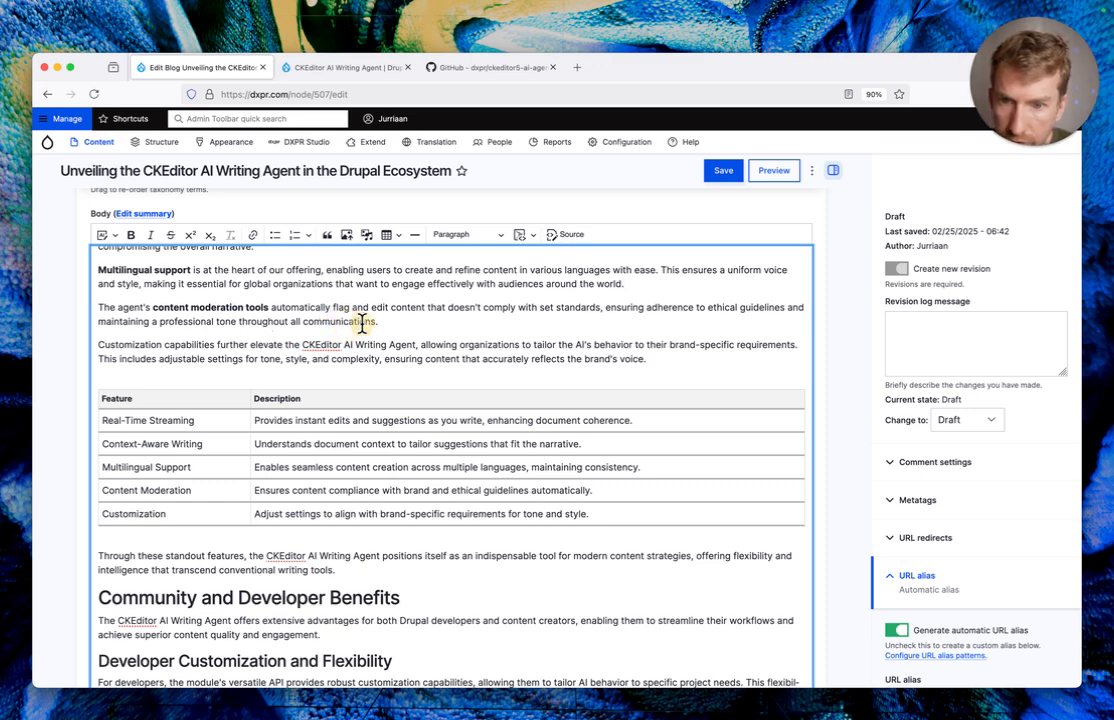
left_click_drag(385, 323, 98, 307)
left_click(132, 327)
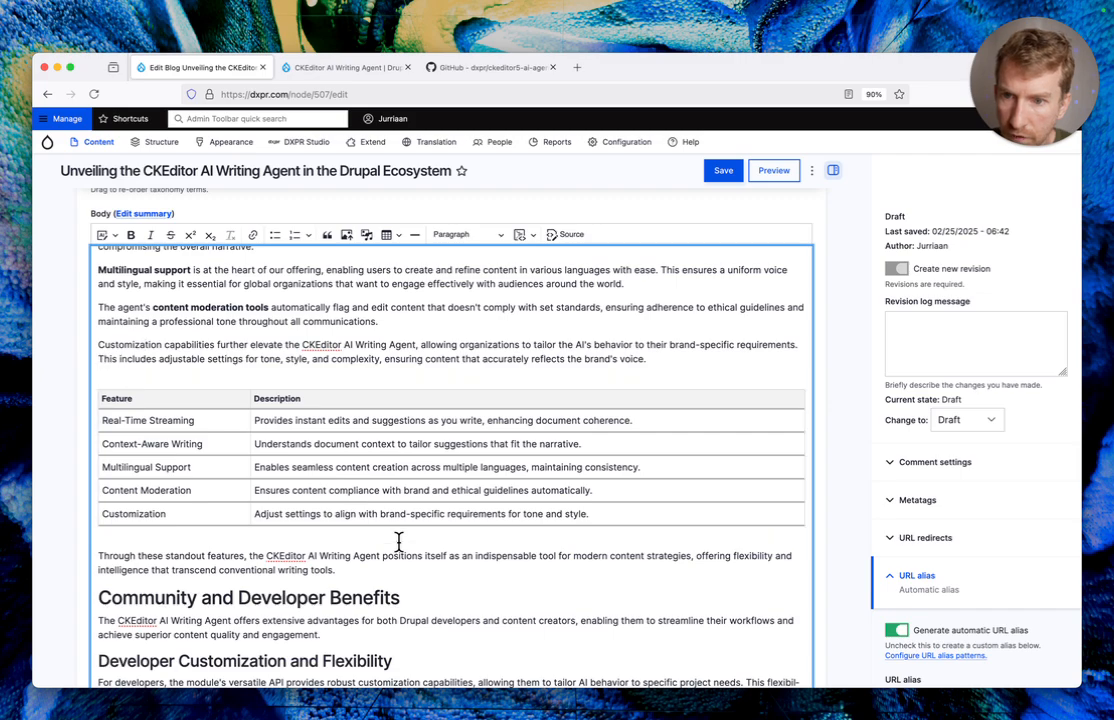
scroll(398, 541, "up", 5)
scroll(398, 541, "down", 2)
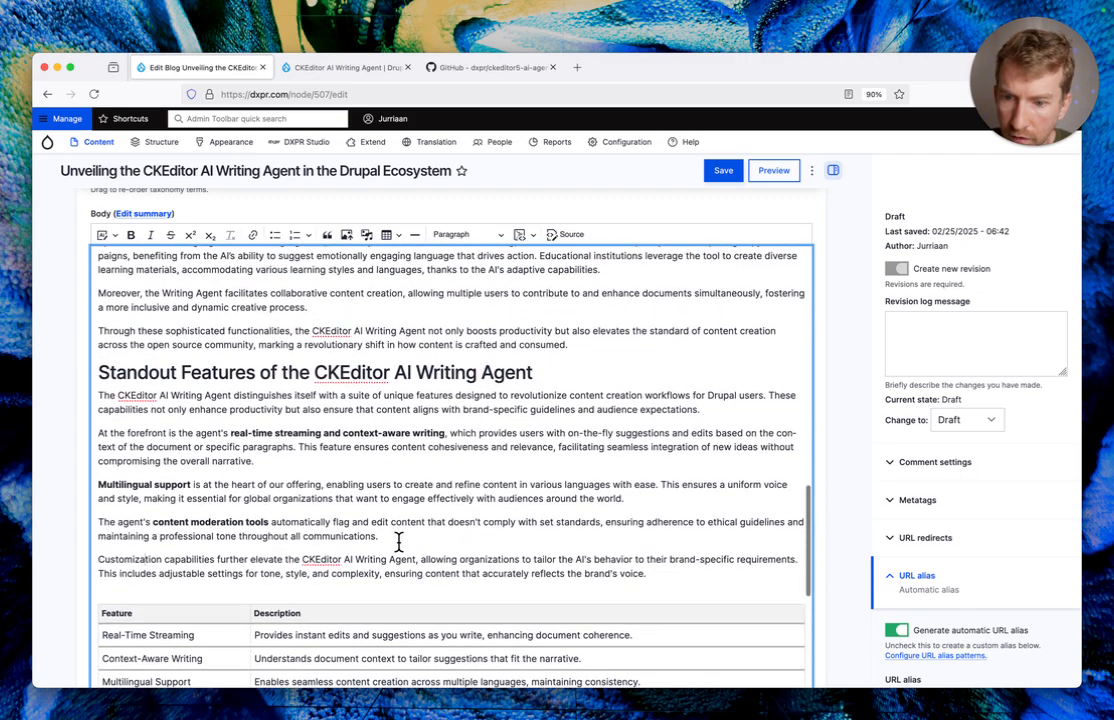
scroll(398, 541, "down", 3)
scroll(398, 541, "down", 2)
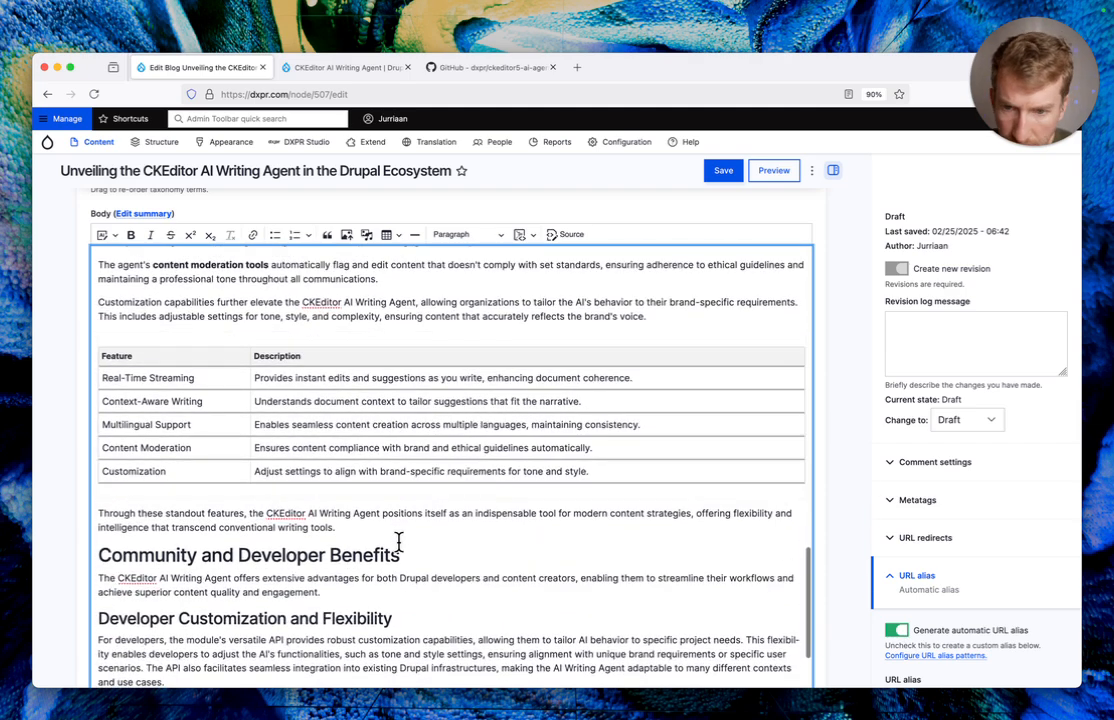
Try to rewrite the feature table's "Description" header with the AI prompt "gimme more exciting table header text?", and undo the result
left_click(275, 356)
double_click(275, 356)
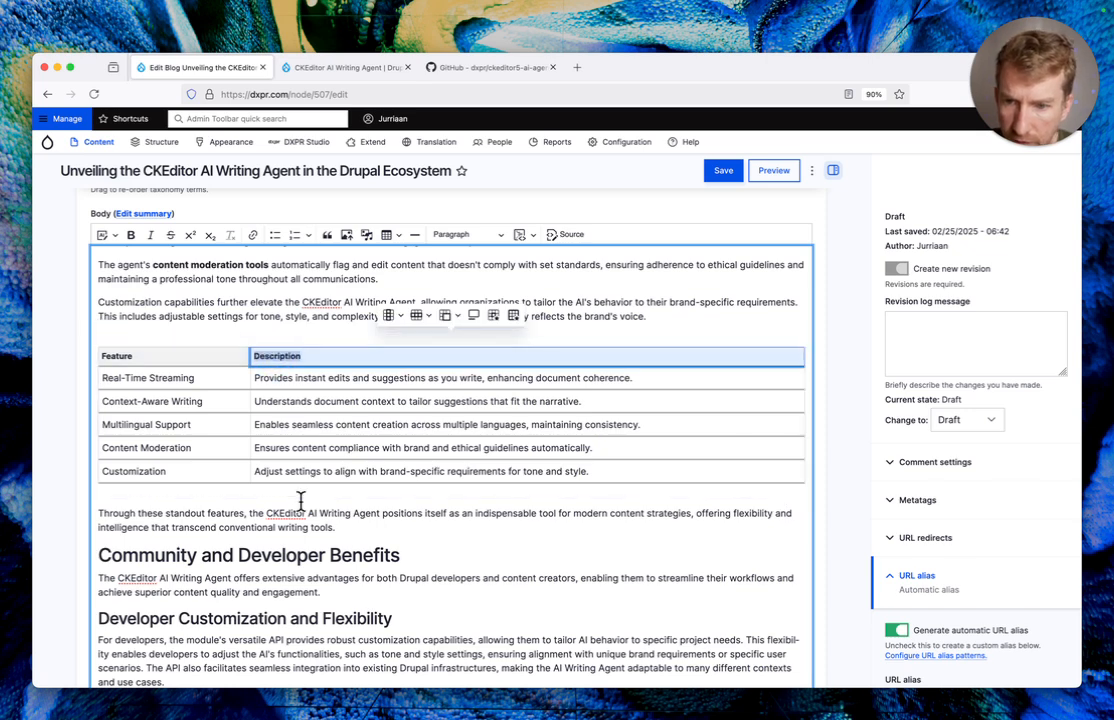
left_click(103, 234)
key("super+a")
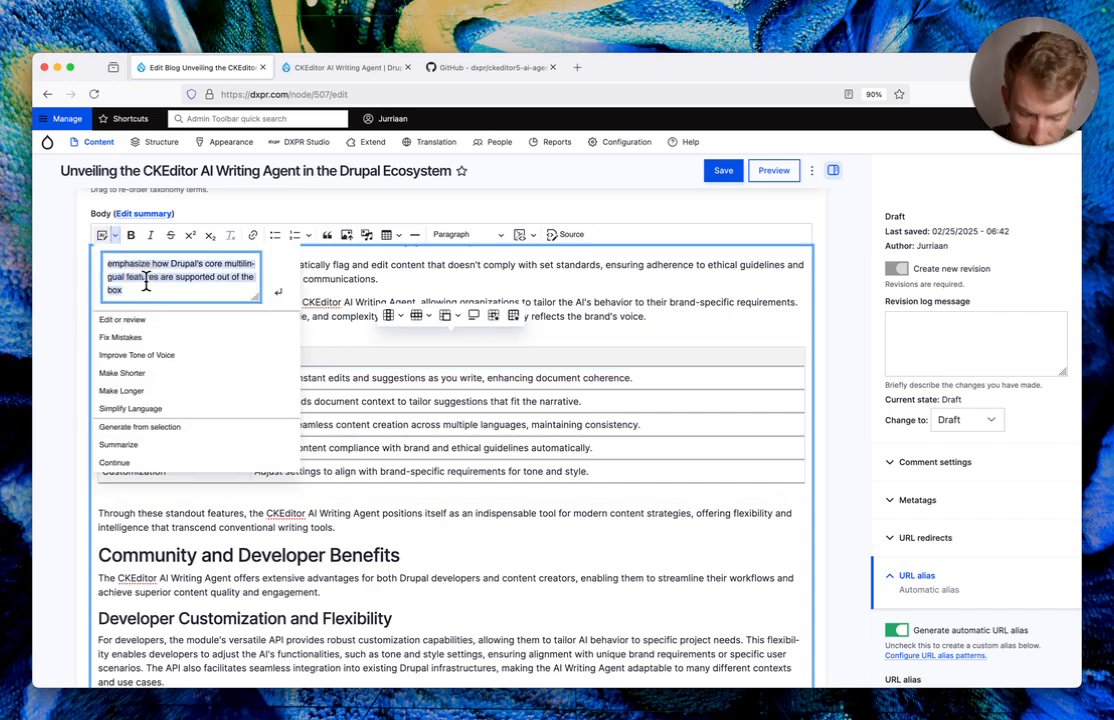
type("gimme more exciting table h")
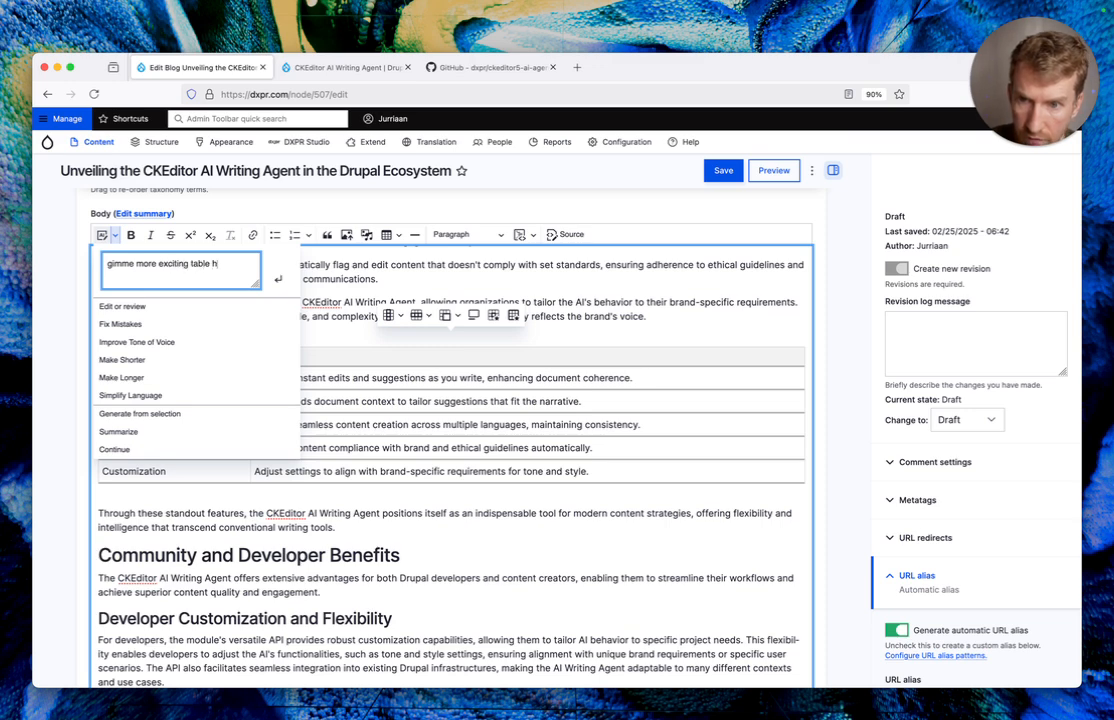
type("eader text?")
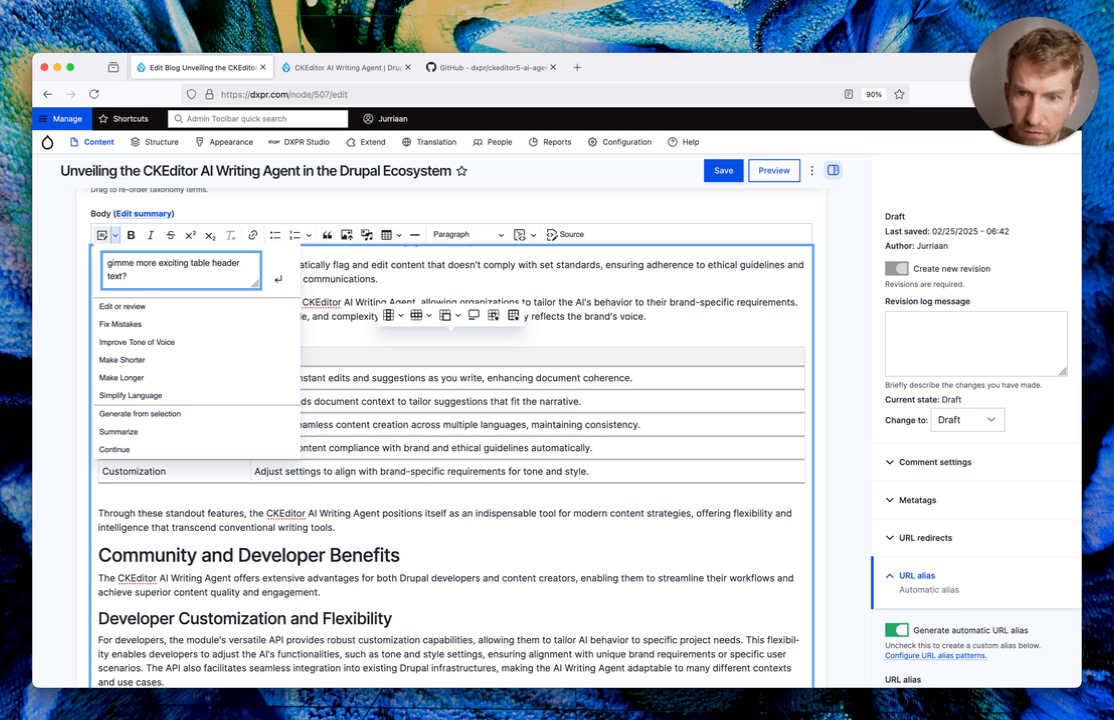
left_click(278, 279)
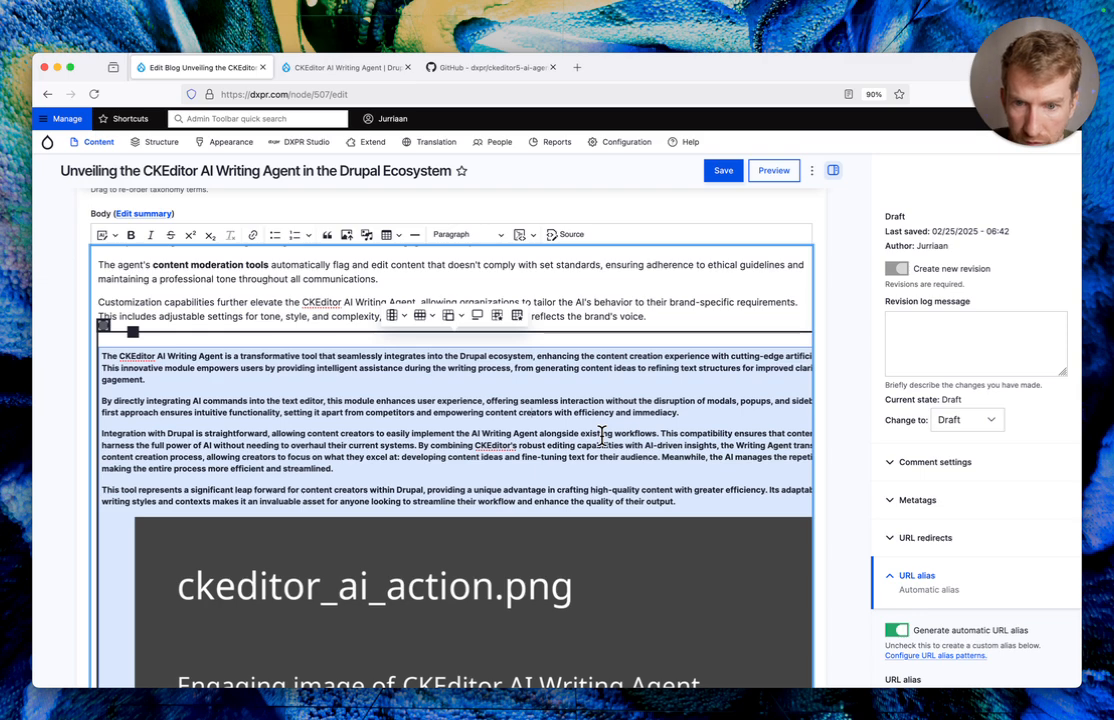
key("super+z")
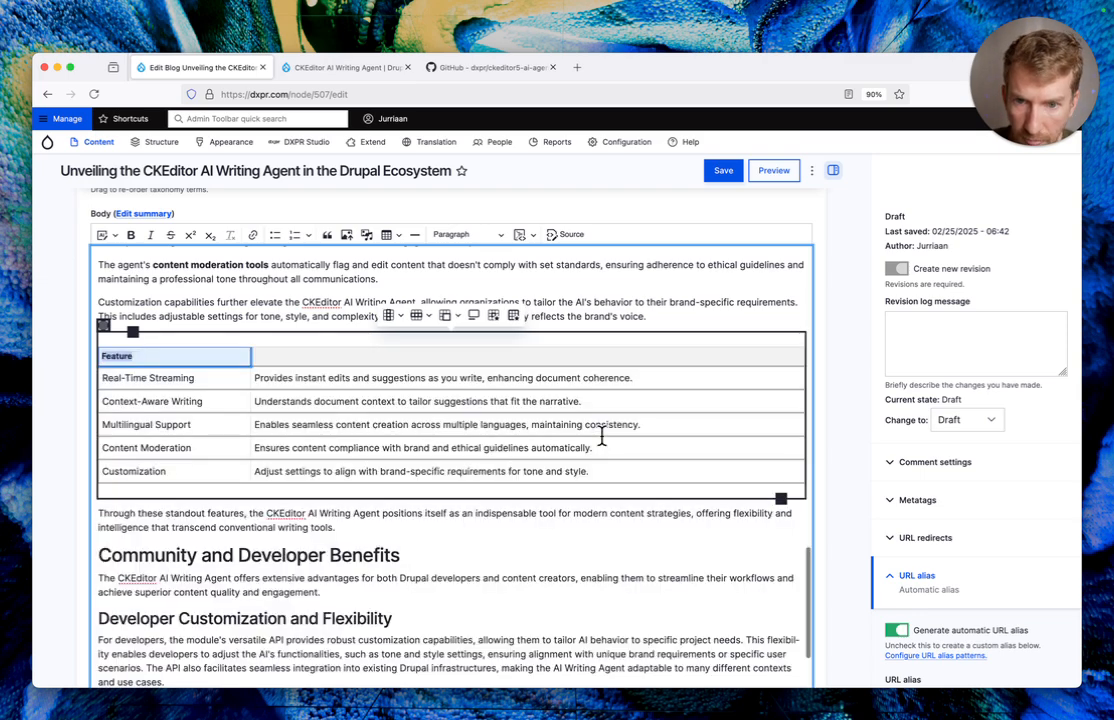
key("super+z")
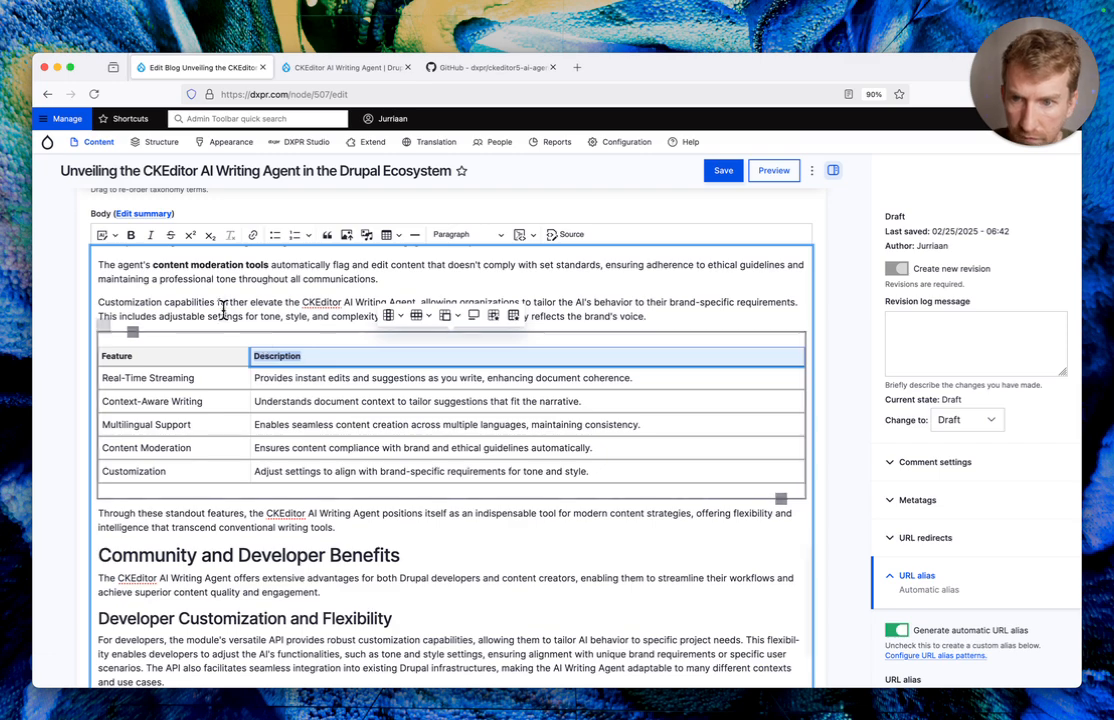
Retry the header rewrite with the AI prompt "gimme more exciting table header text? 1 - 3 words", and undo the result
left_click(115, 235)
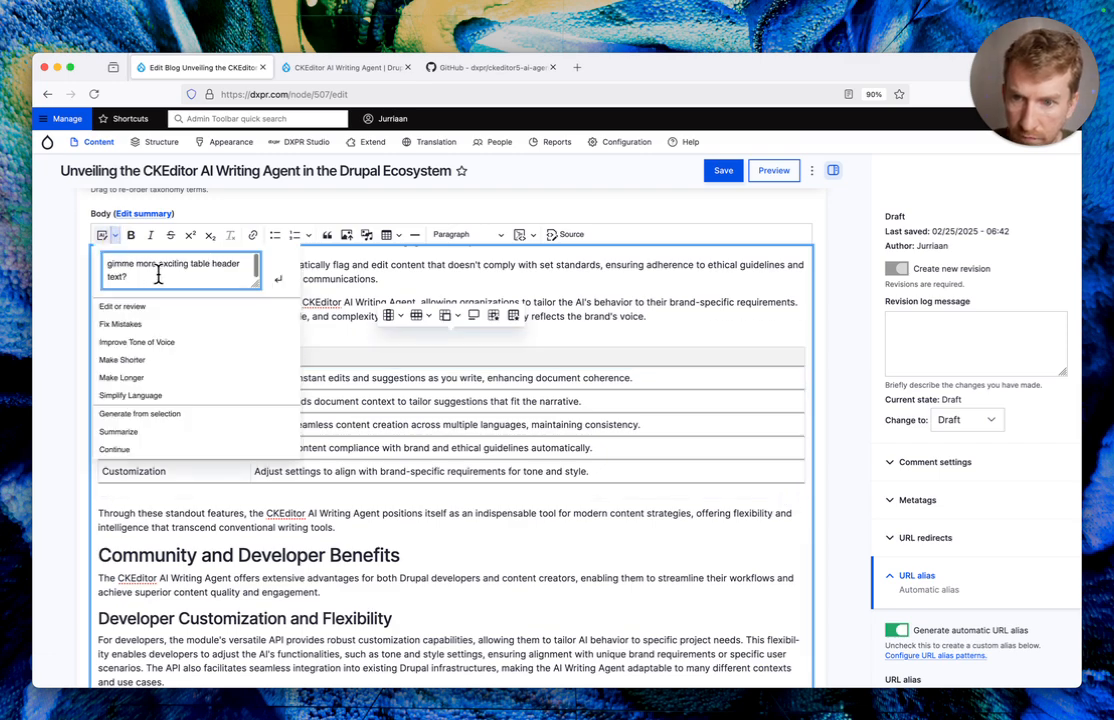
type("1 - 3 words")
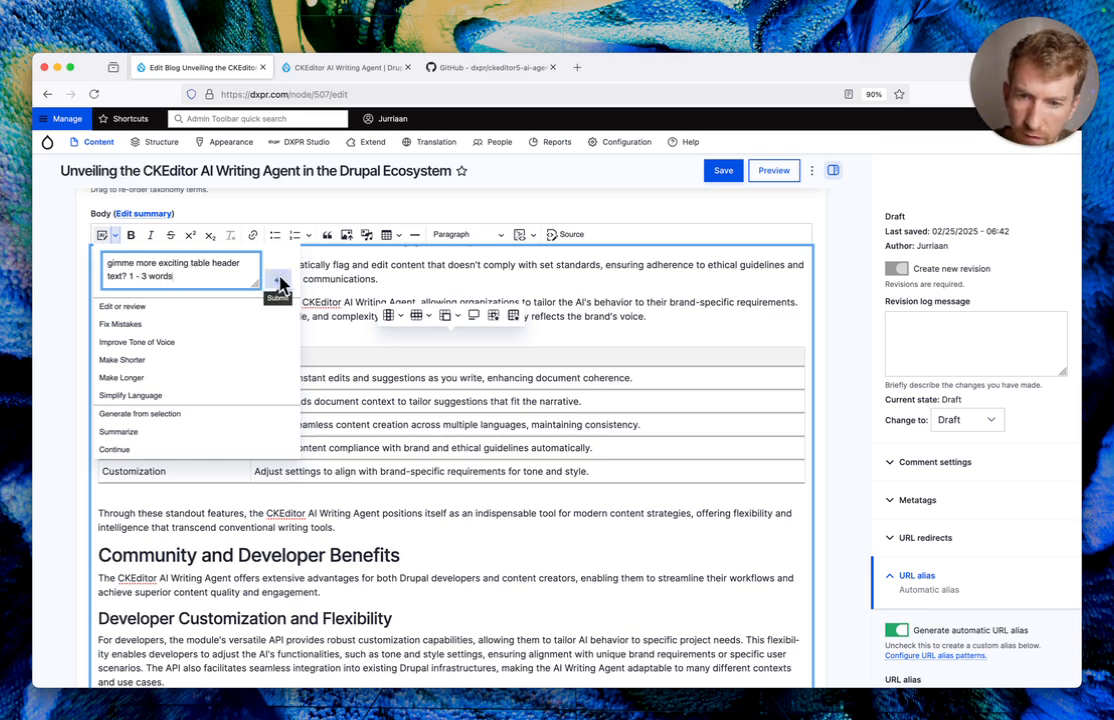
left_click(279, 279)
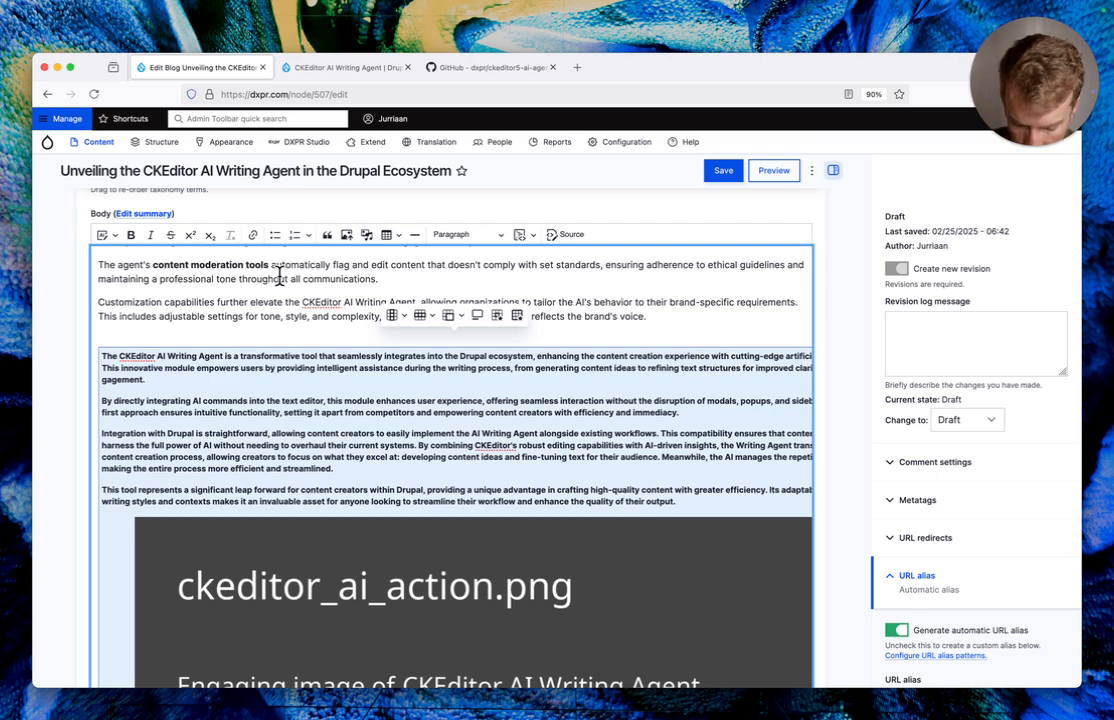
left_click(353, 434)
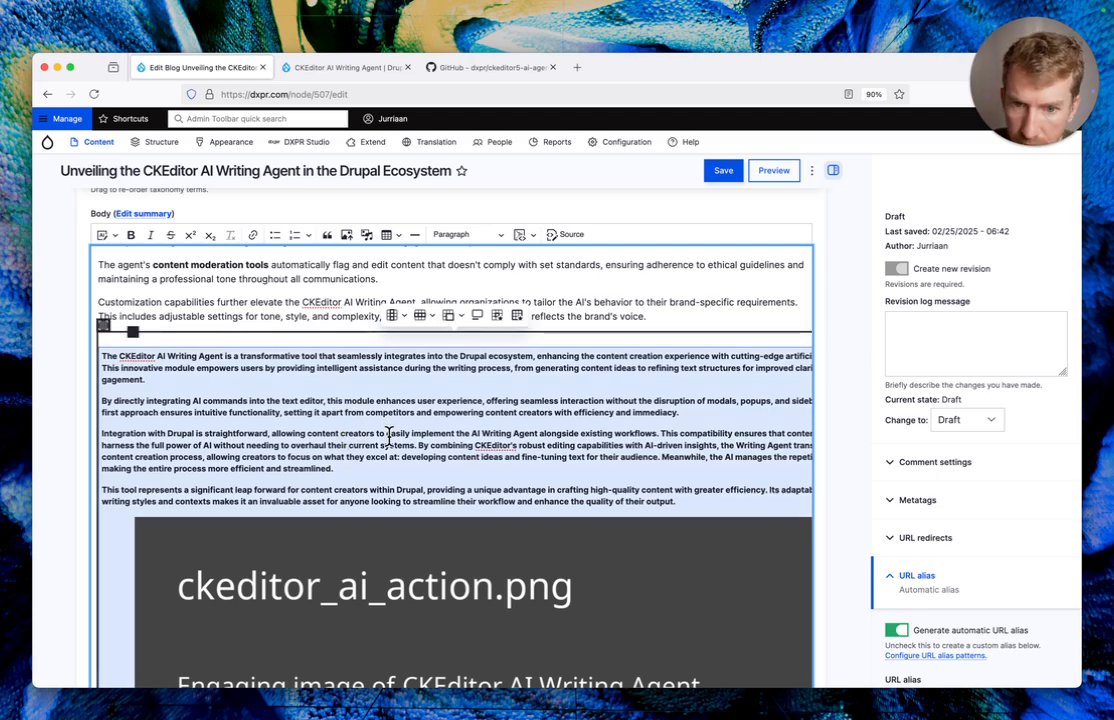
key("super+z")
key("super+z")
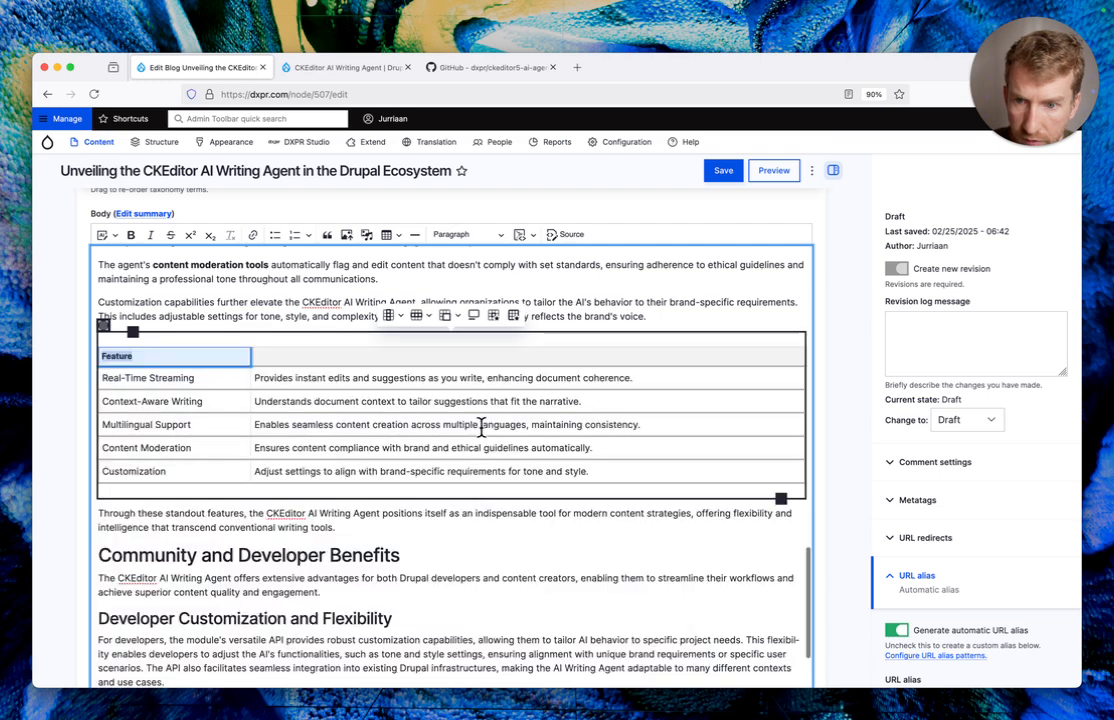
Undo the last AI rewrite of the feature table's "Description" header and leave the header cell
key("super+z")
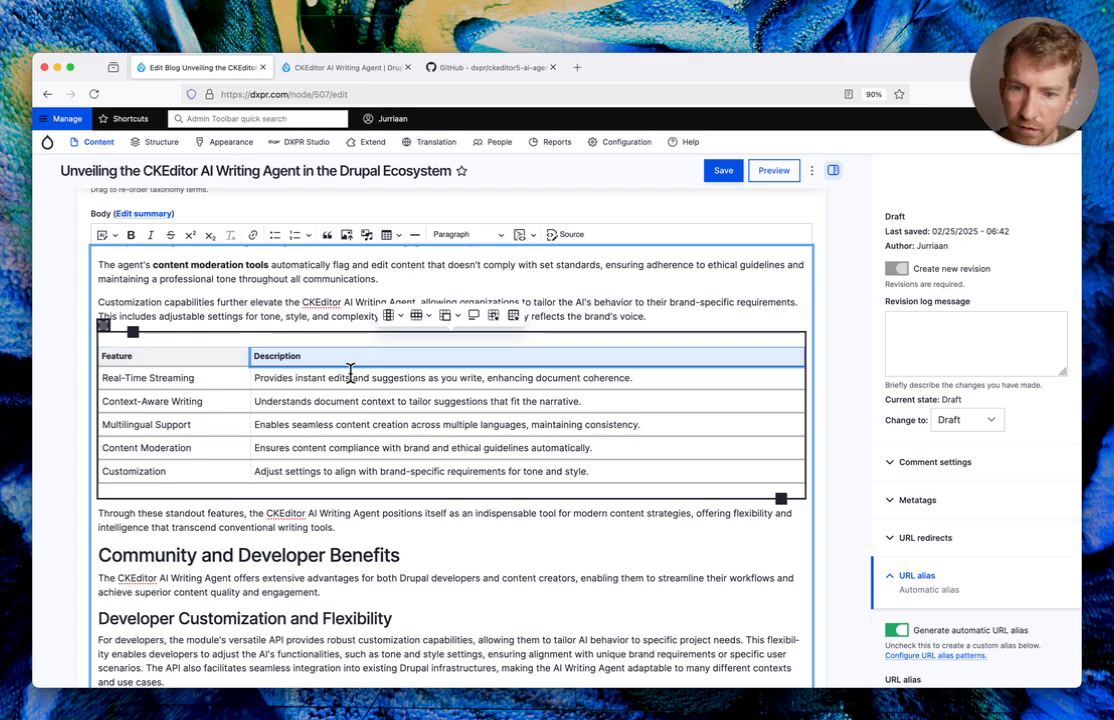
left_click(285, 417)
Review the article from the benefits list and feature table through the "Community and Developer Benefits" subsections
scroll(258, 480, "up", 10)
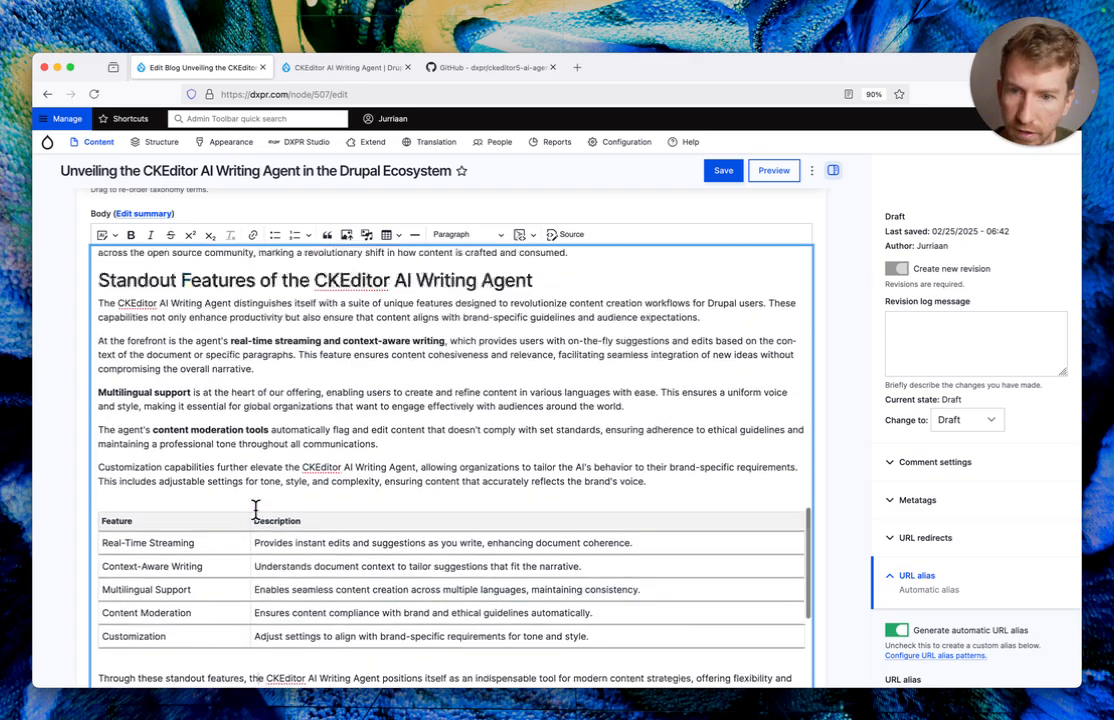
scroll(211, 540, "up", 3)
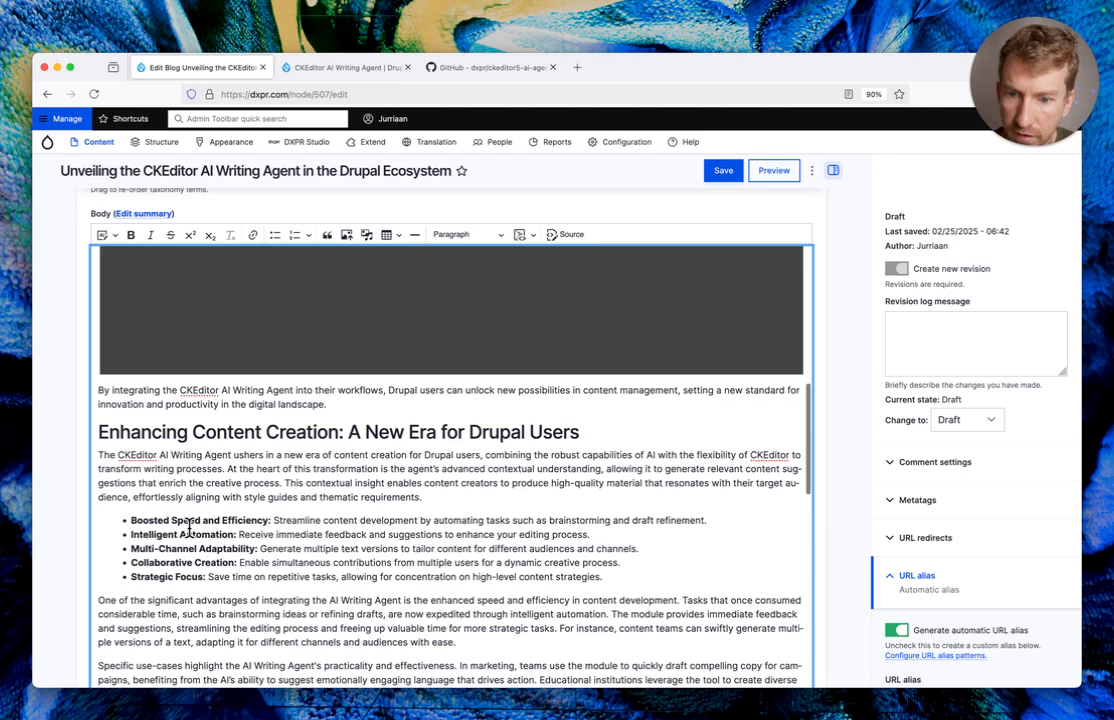
scroll(191, 530, "down", 10)
scroll(205, 470, "down", 1)
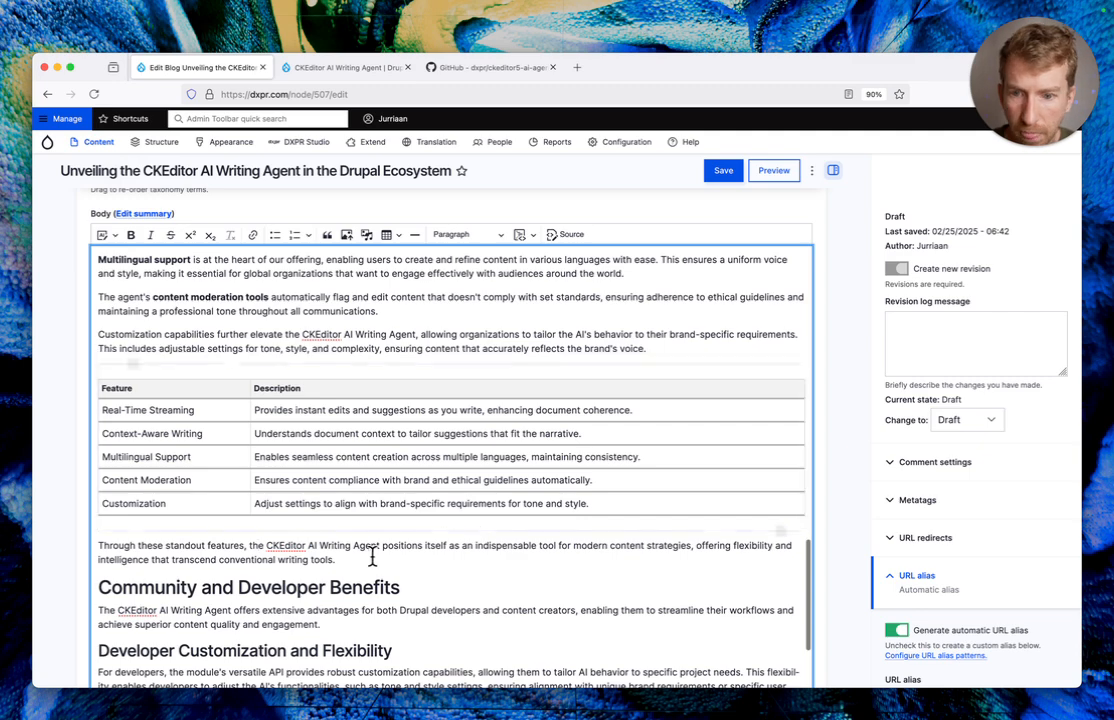
left_click(253, 558)
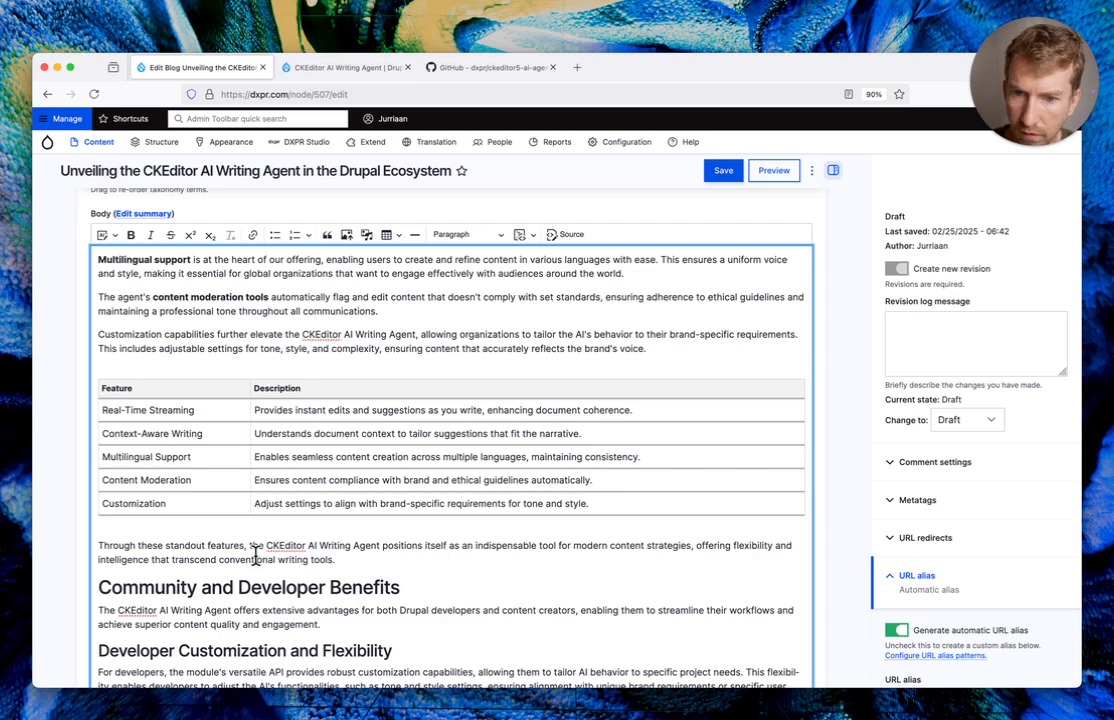
scroll(391, 553, "down", 3)
scroll(391, 553, "down", 2)
scroll(391, 553, "up", 2)
scroll(391, 553, "up", 1)
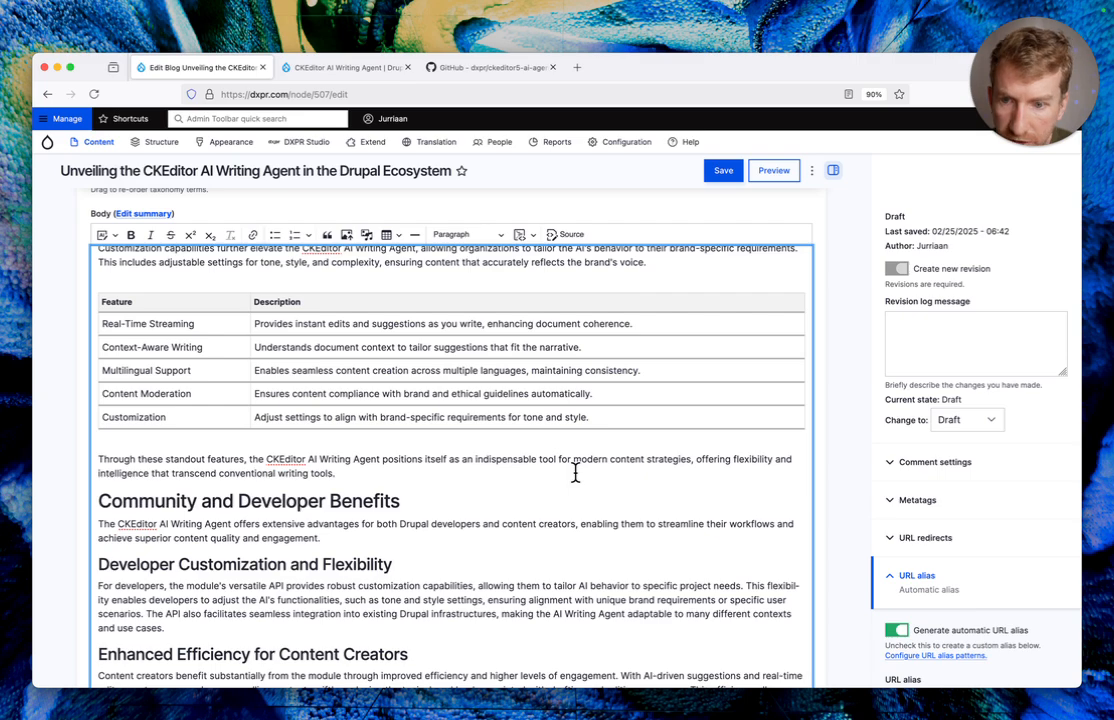
scroll(575, 473, "down", 2)
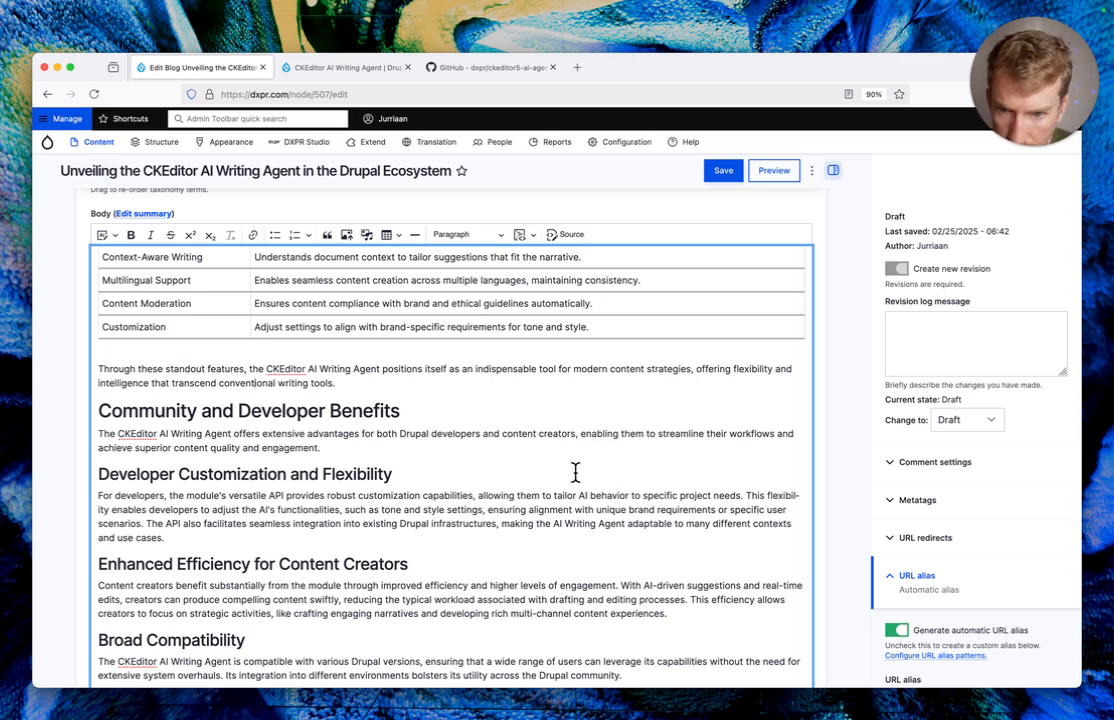
scroll(575, 473, "down", 3)
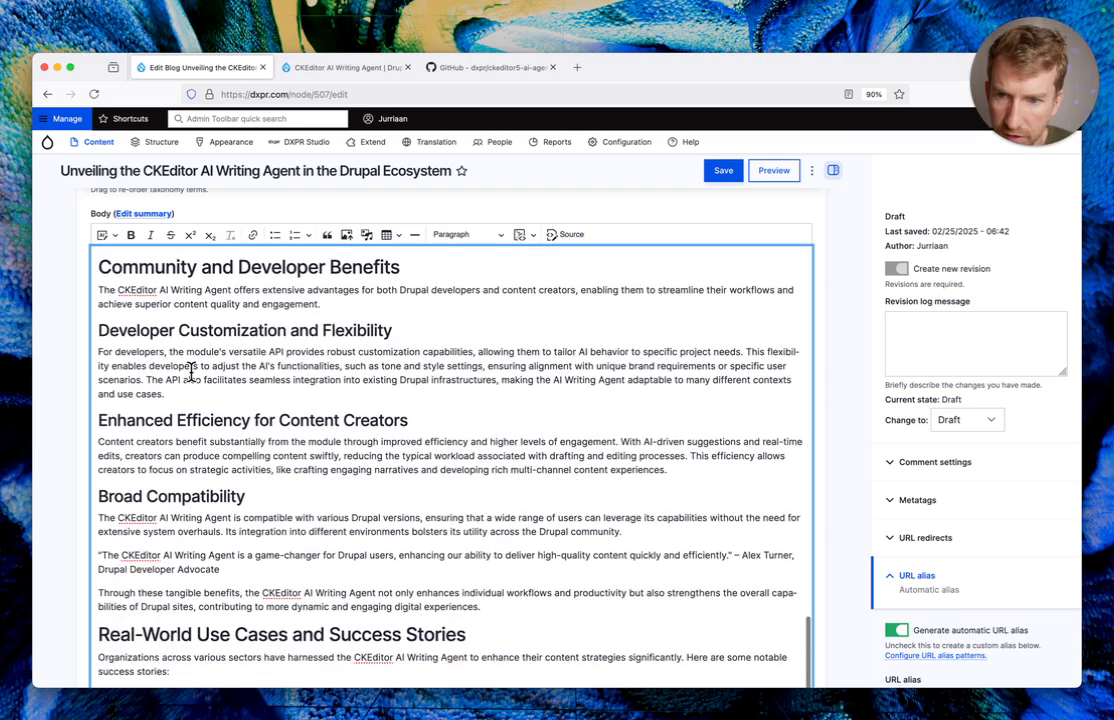
scroll(211, 386, "up", 1)
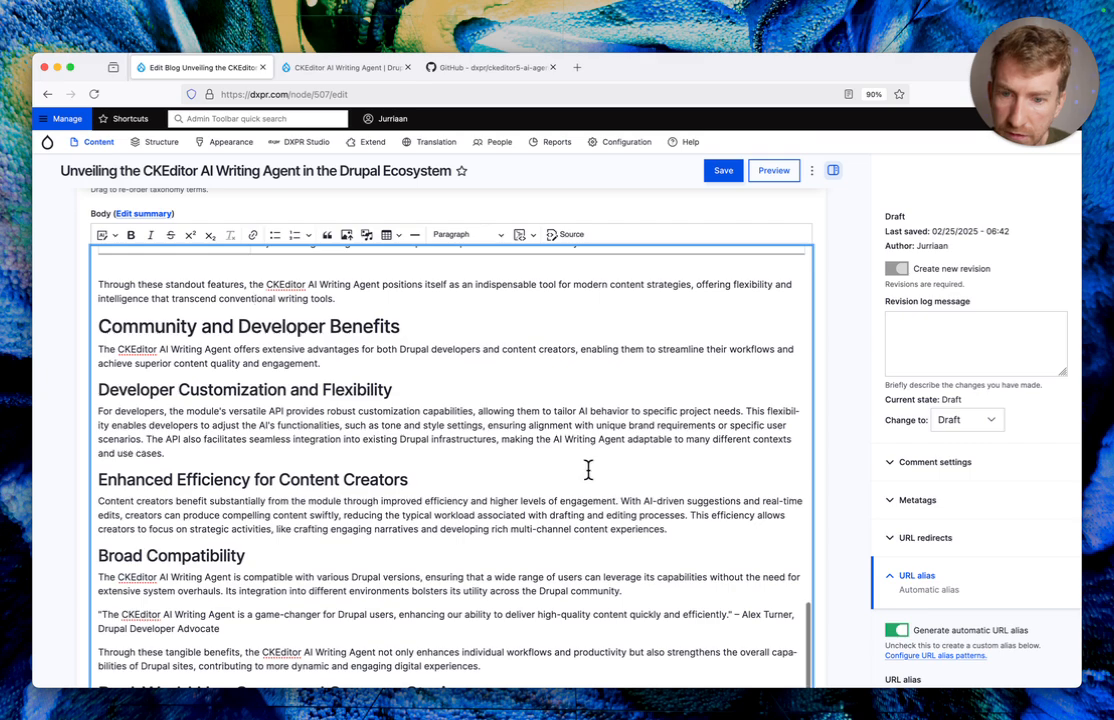
scroll(588, 453, "down", 3)
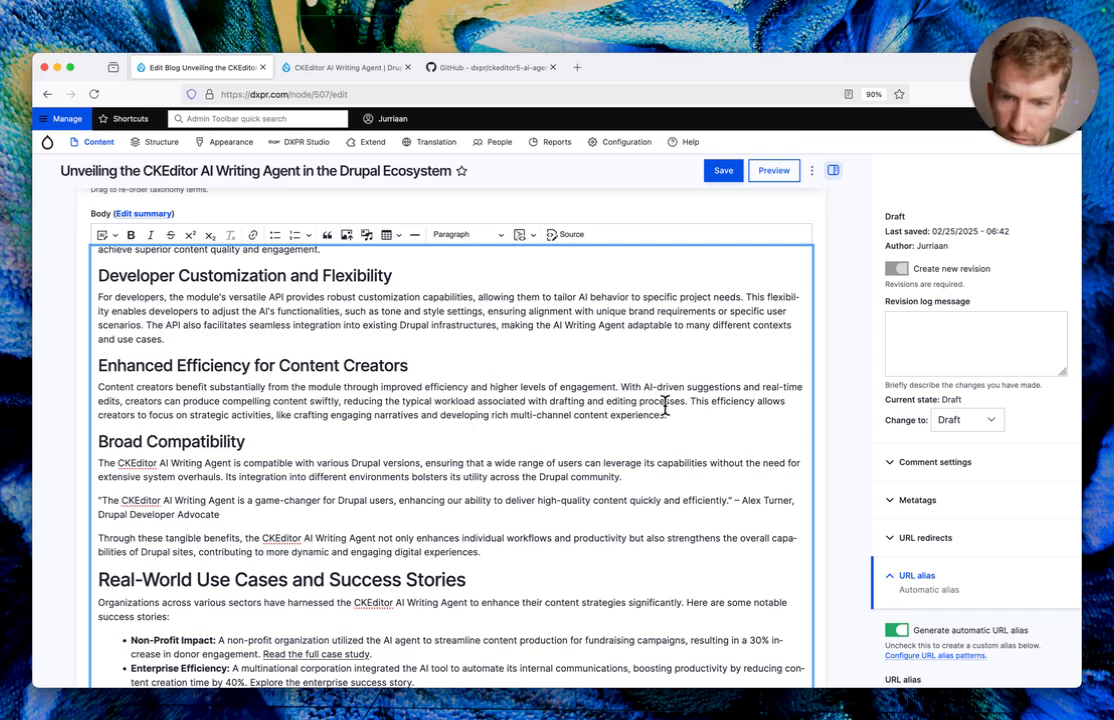
scroll(665, 404, "down", 1)
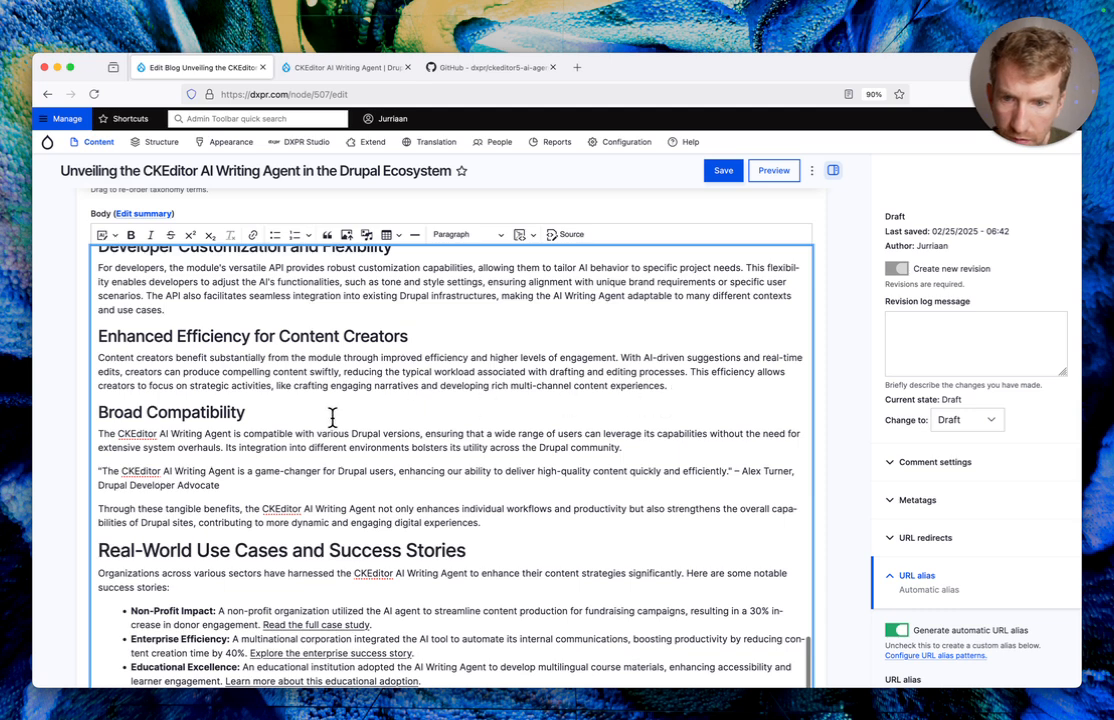
Delete the "Broad Compatibility" heading with its paragraphs and quote, and remove the leftover empty line
left_click(98, 410)
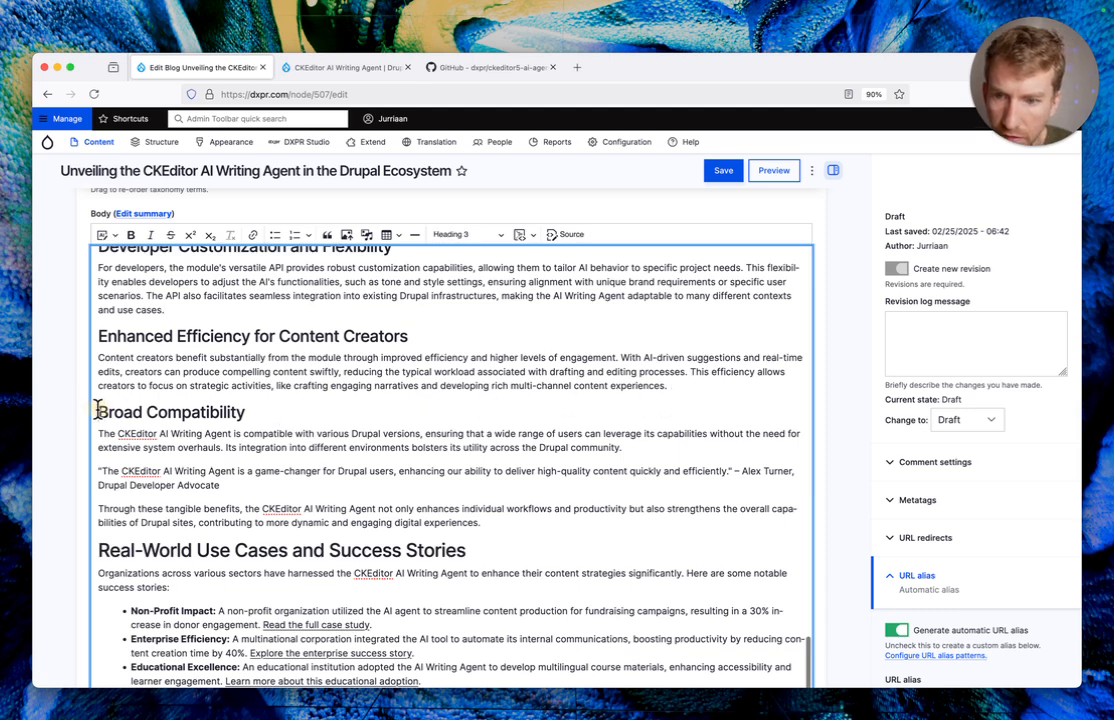
left_click_drag(98, 410, 512, 516)
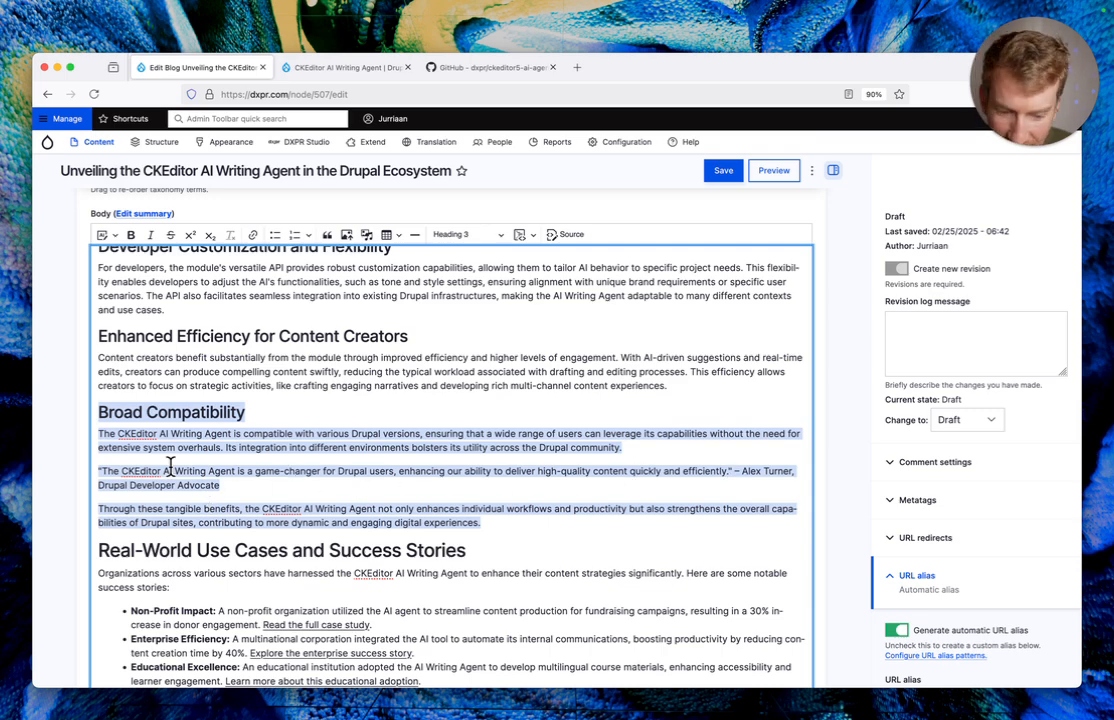
key("BackSpace")
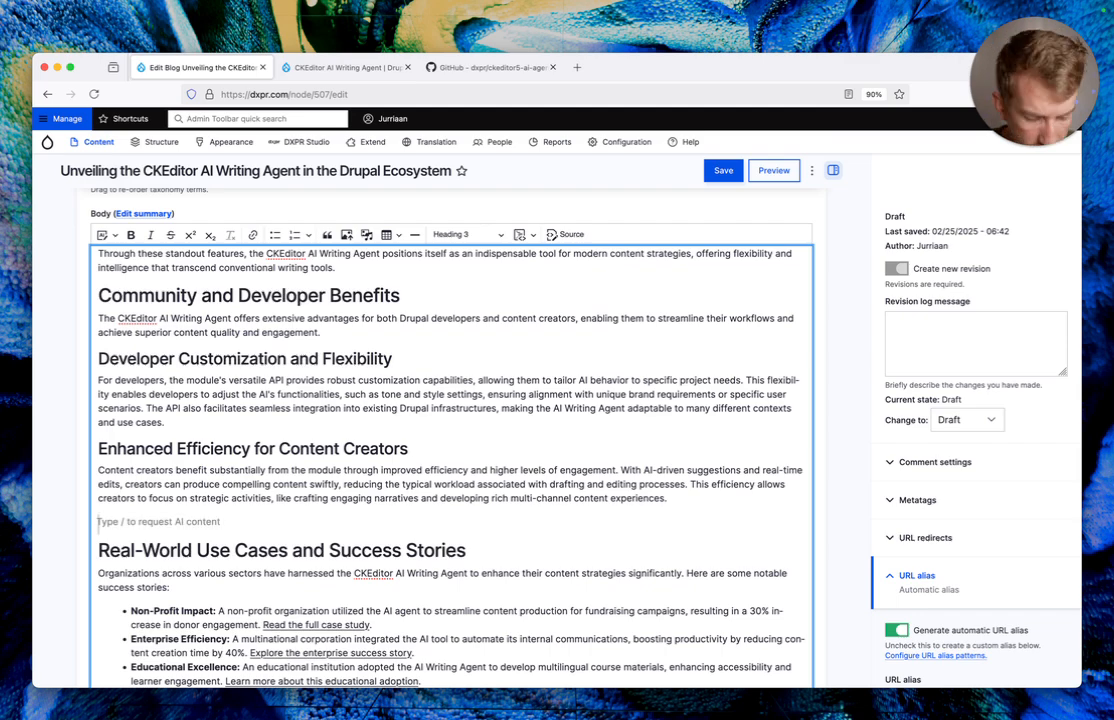
key("BackSpace")
Rewrite the success-stories text with AI prompt "rewrite this section based on fact that module is yet unreleased and we do not have real life case studies"
scroll(308, 441, "down", 5)
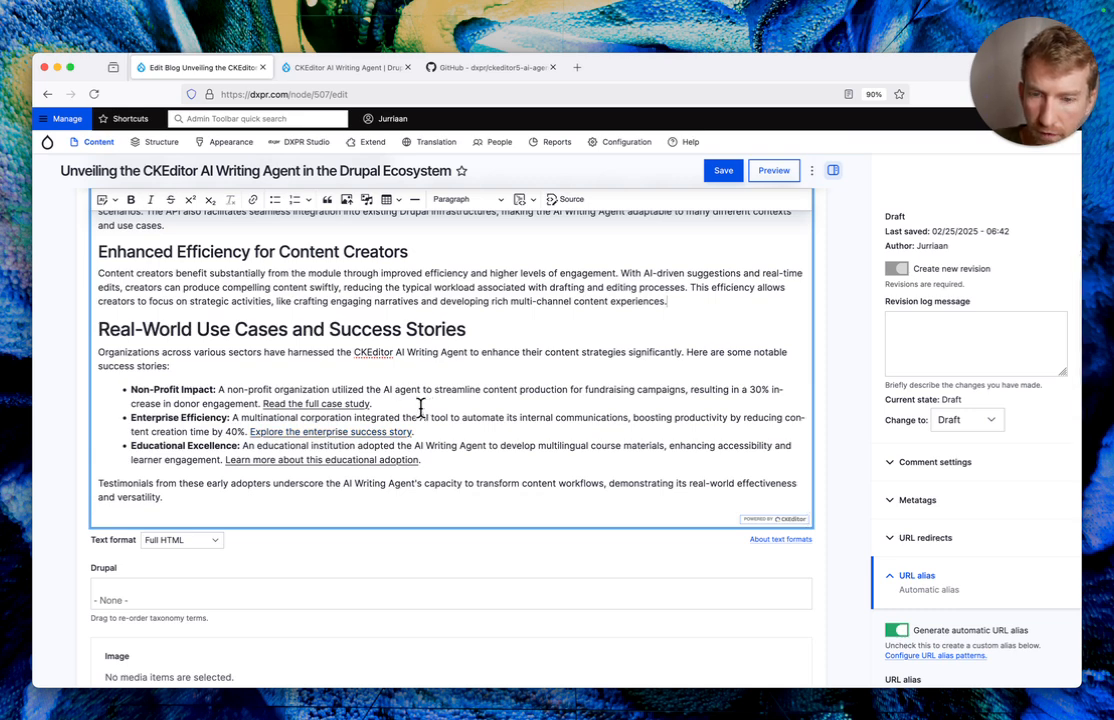
left_click_drag(133, 389, 420, 456)
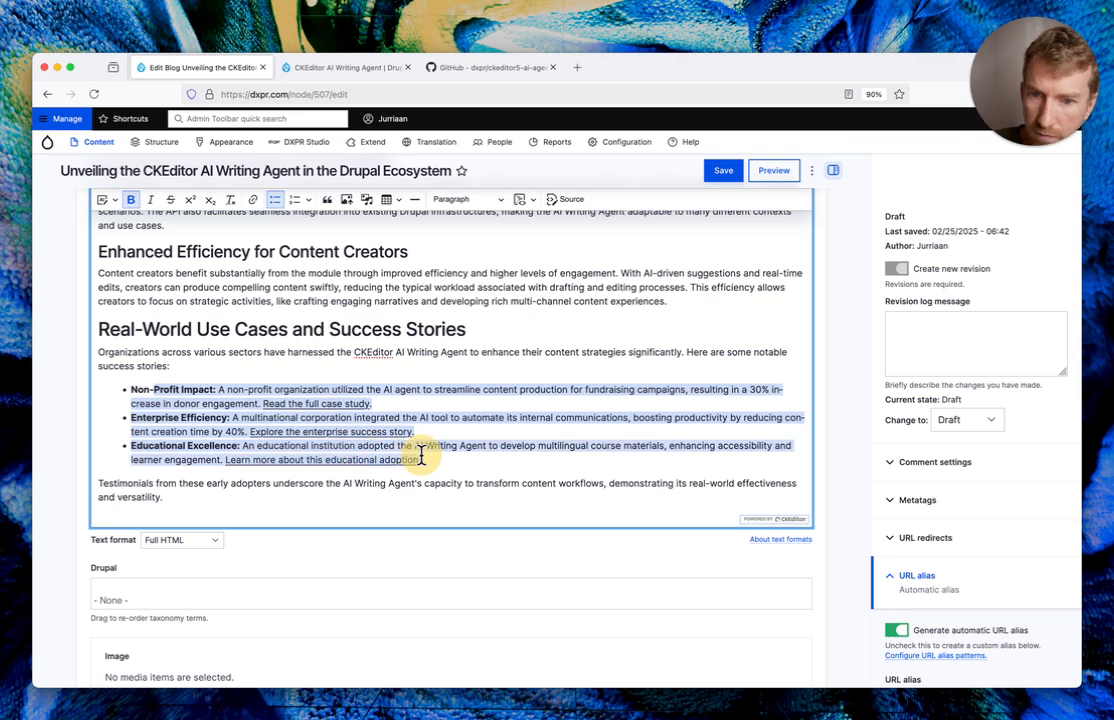
left_click(451, 456)
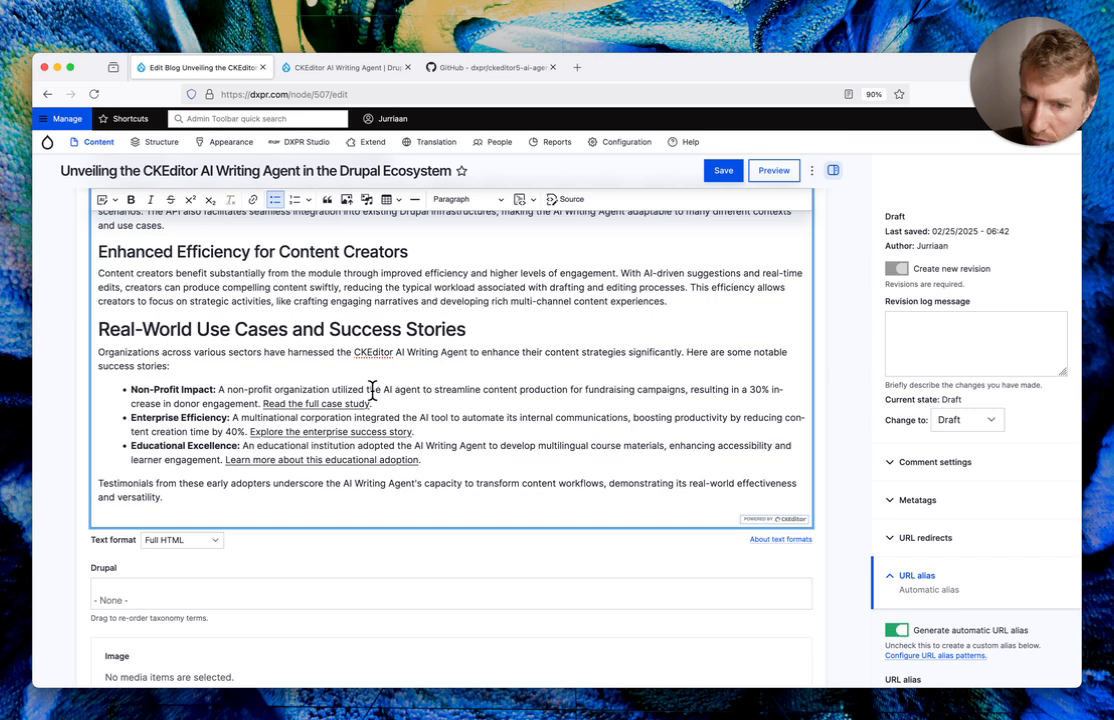
left_click_drag(199, 500, 89, 353)
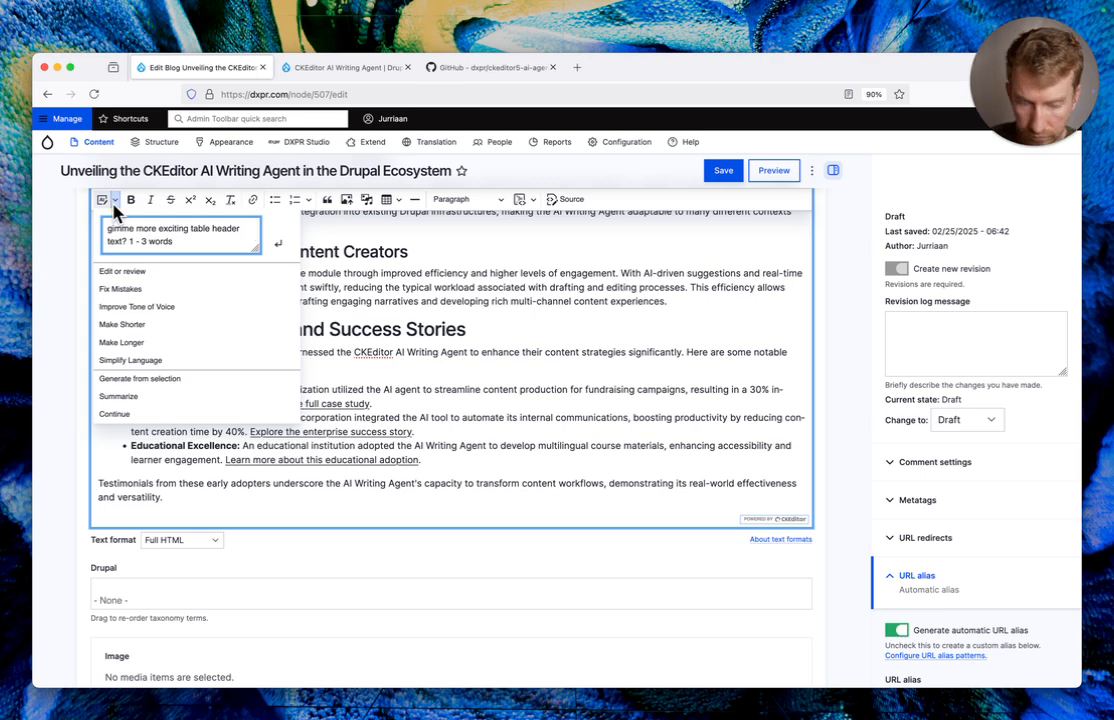
triple_click(155, 247)
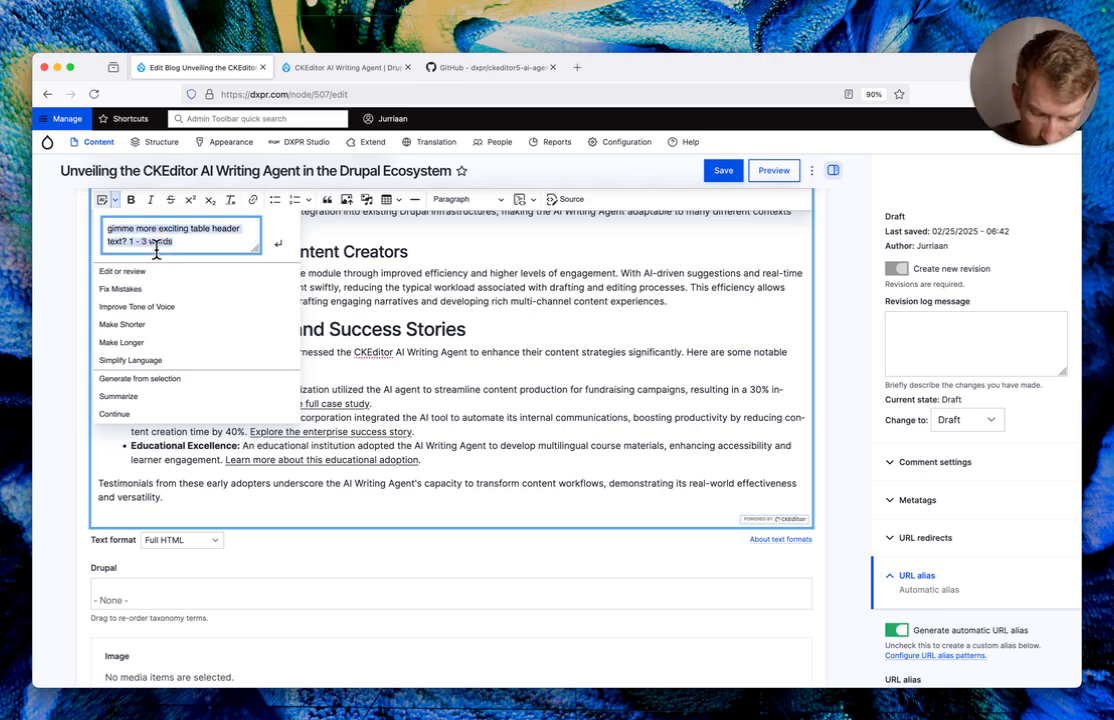
type("rewrite ")
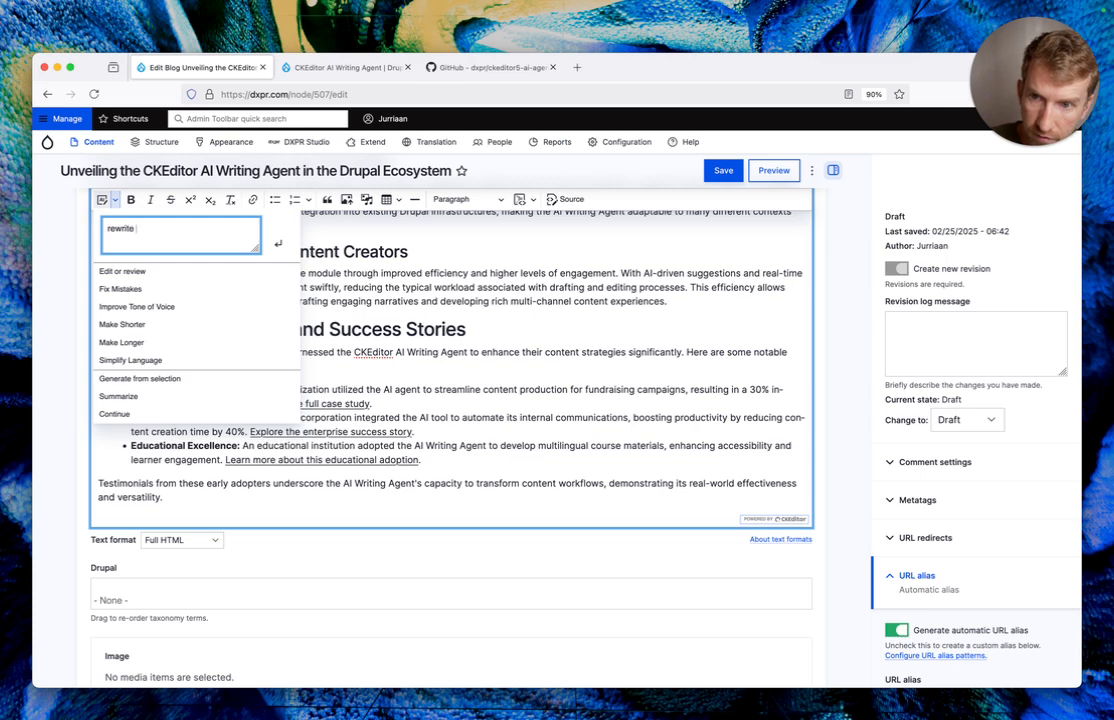
type("this section ba")
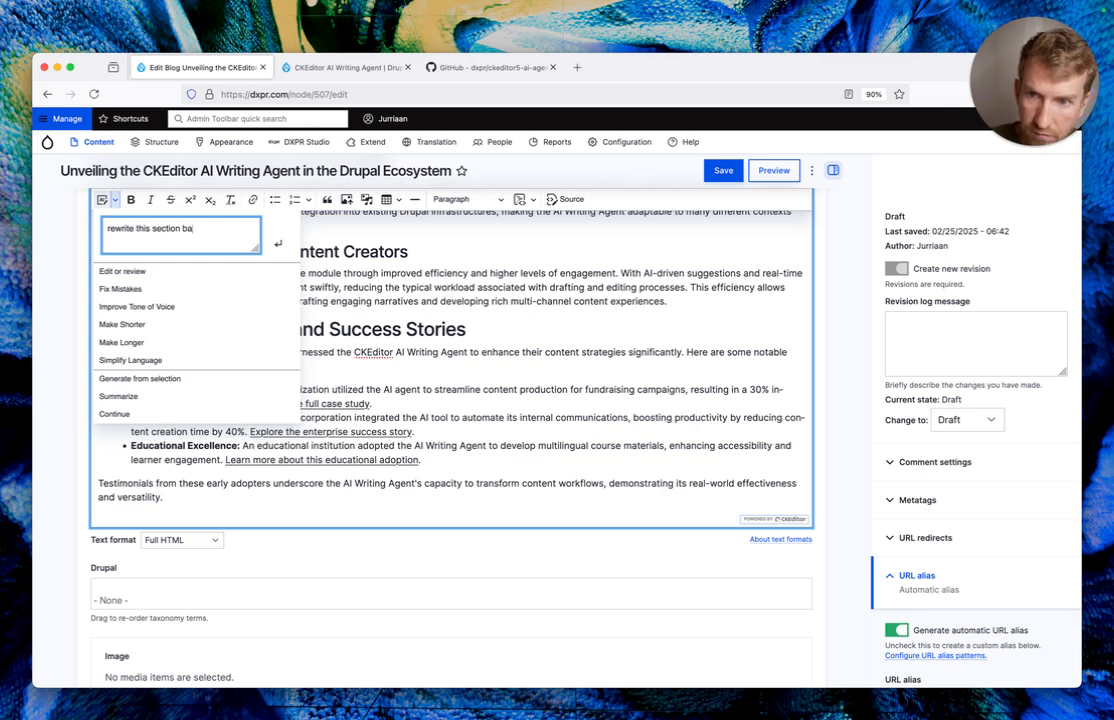
type("sed on fact that module is ")
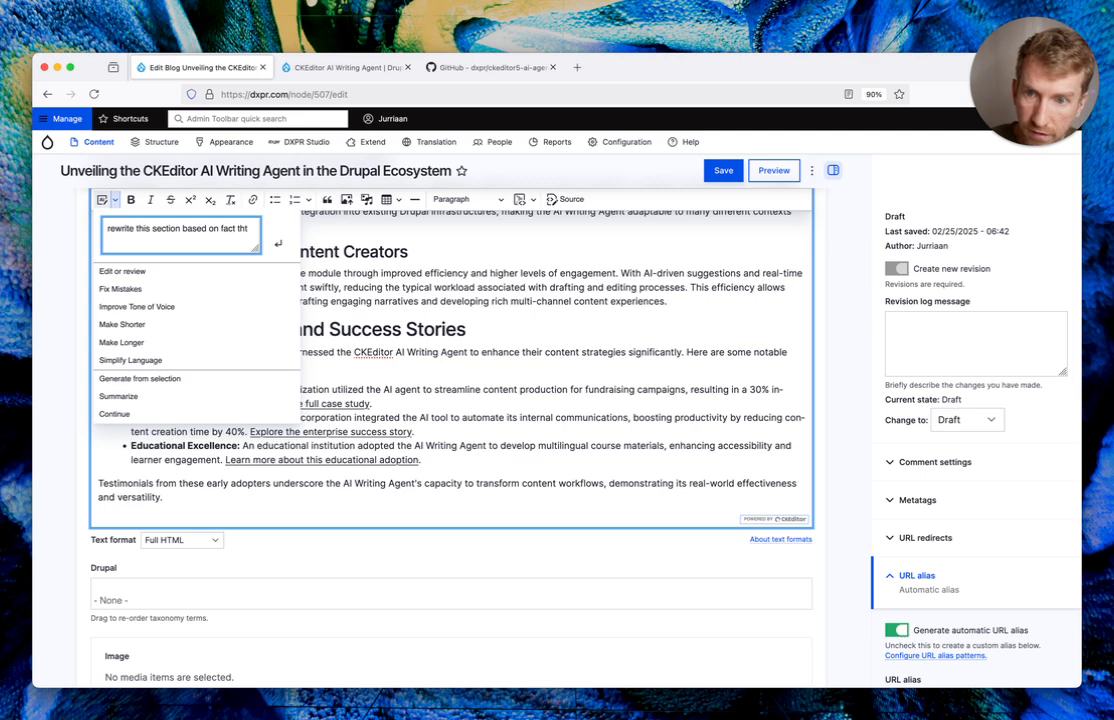
type("yet unrele")
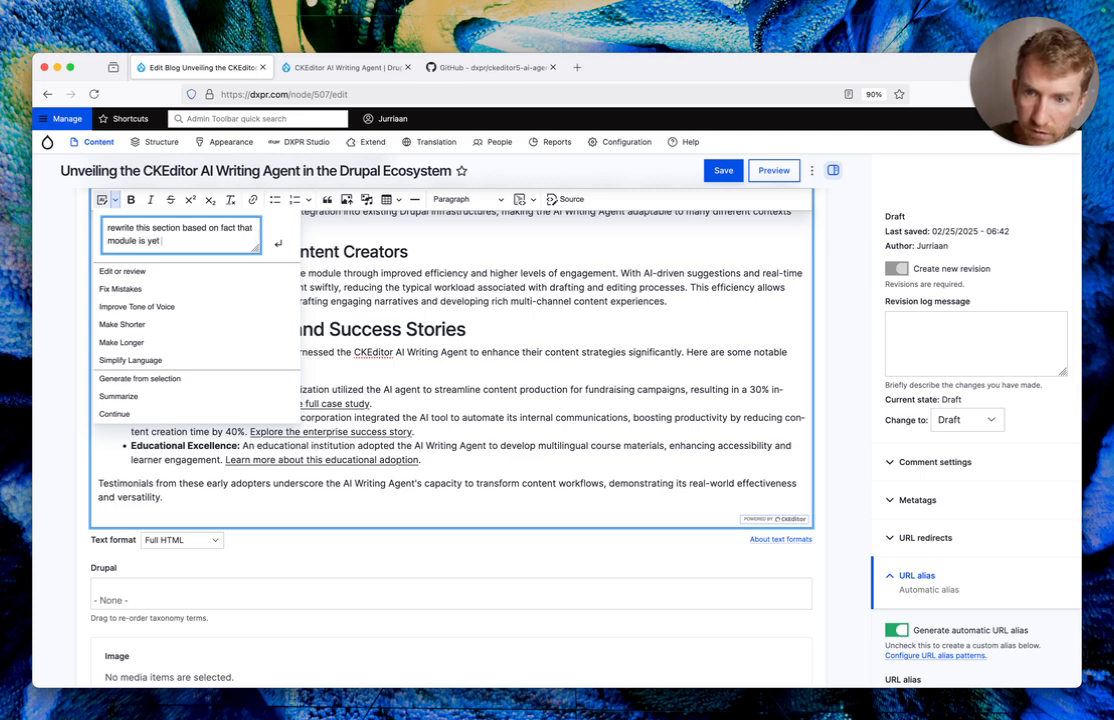
key("BackSpace")
key("BackSpace")
key("BackSpace")
type("leased and we do not hav ereal")
key("BackSpace")
key("BackSpace")
key("BackSpace")
key("BackSpace")
key("BackSpace")
key("BackSpace")
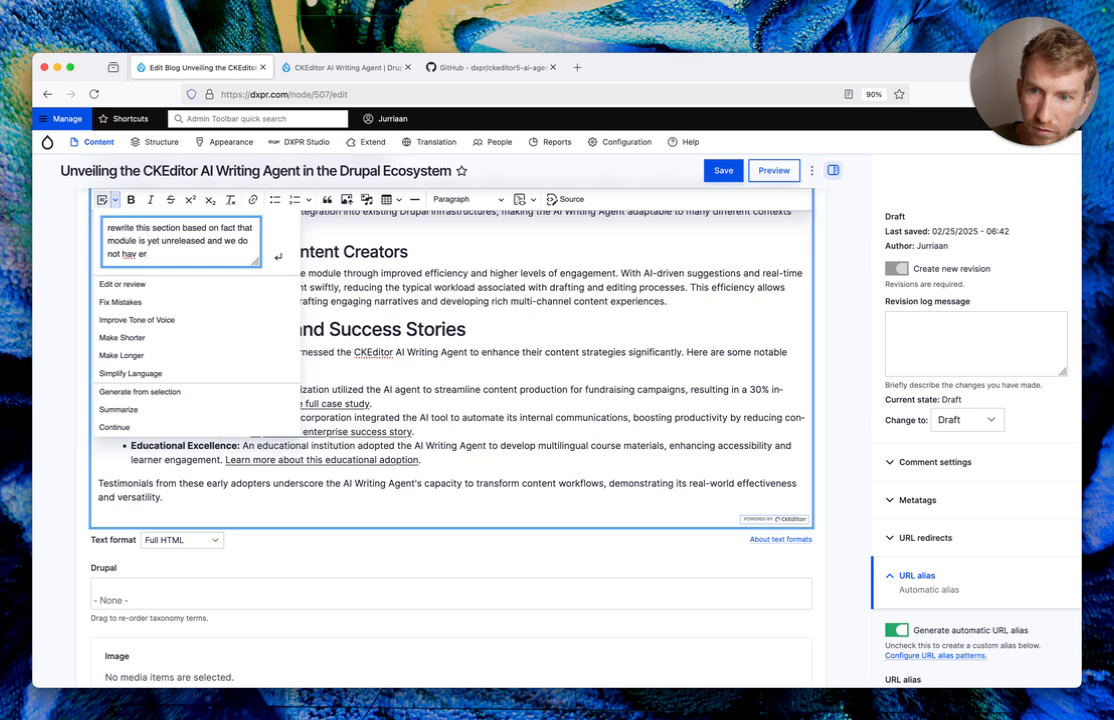
type("e real life case studies")
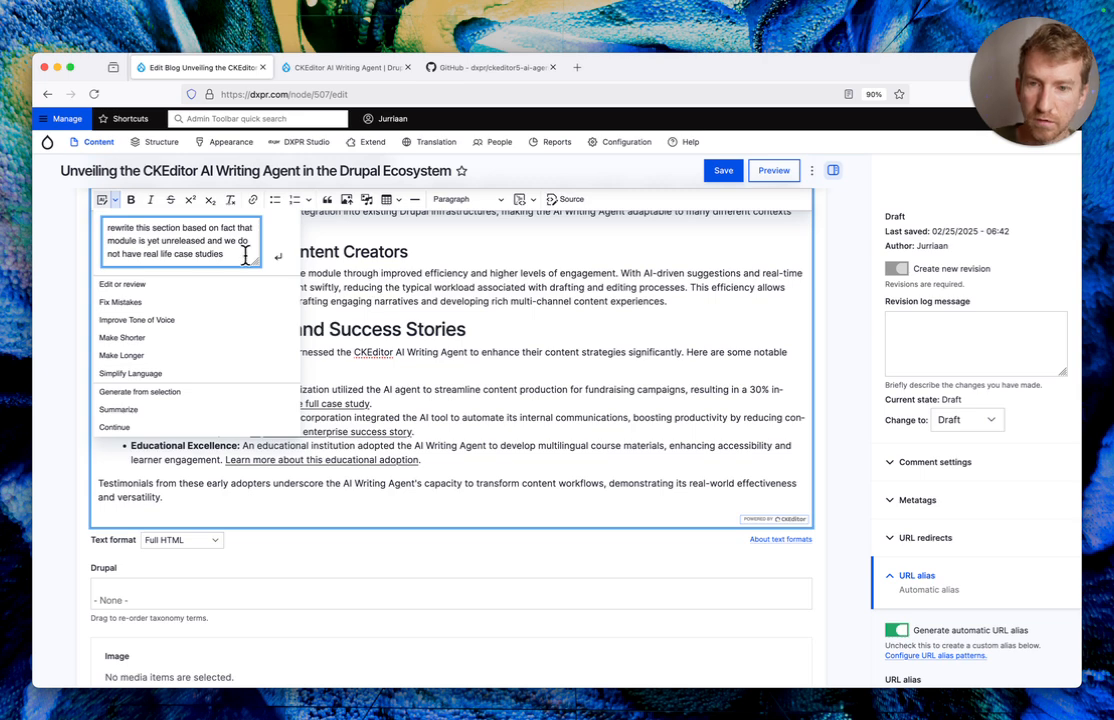
left_click(277, 256)
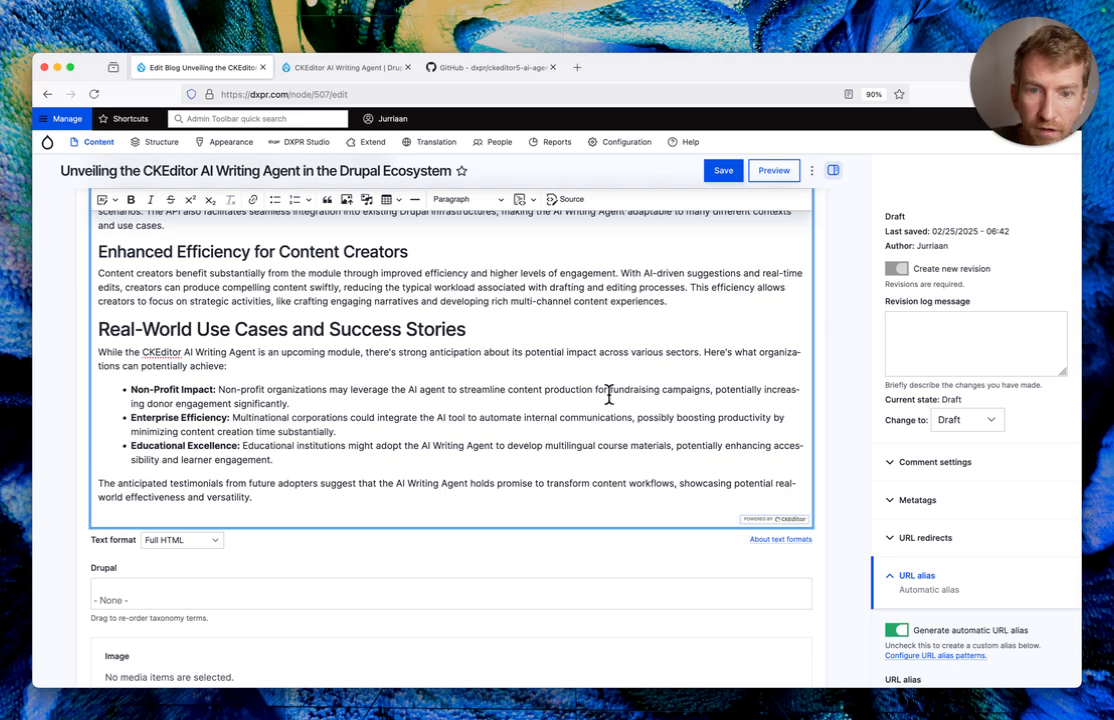
Save the edited blog post with its state kept as Draft
scroll(608, 408, "down", 1)
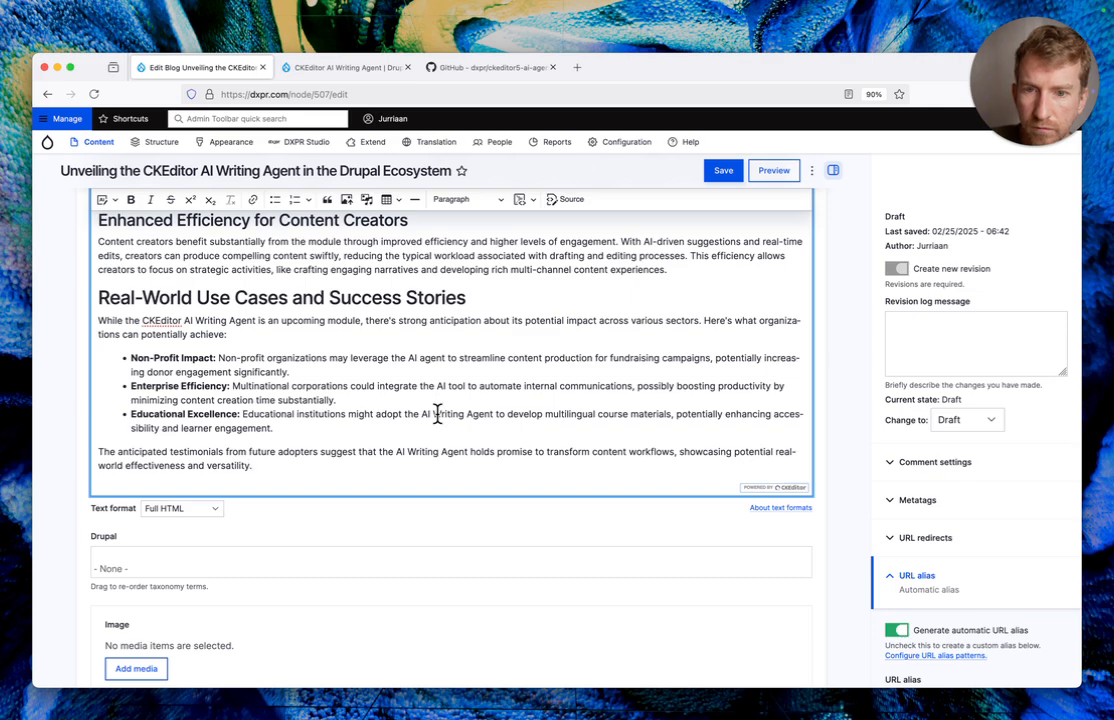
left_click(720, 176)
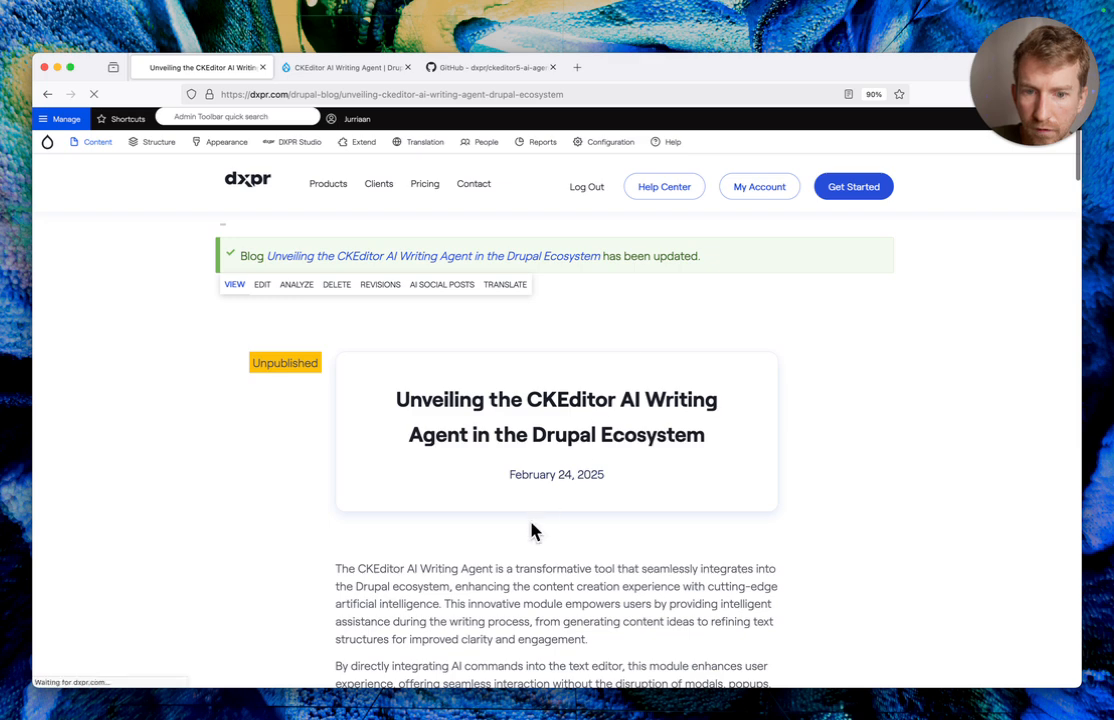
Review the saved blog post on its front-end page, from the introduction down through the article and back to the title
scroll(560, 525, "down", 2)
left_click(698, 527)
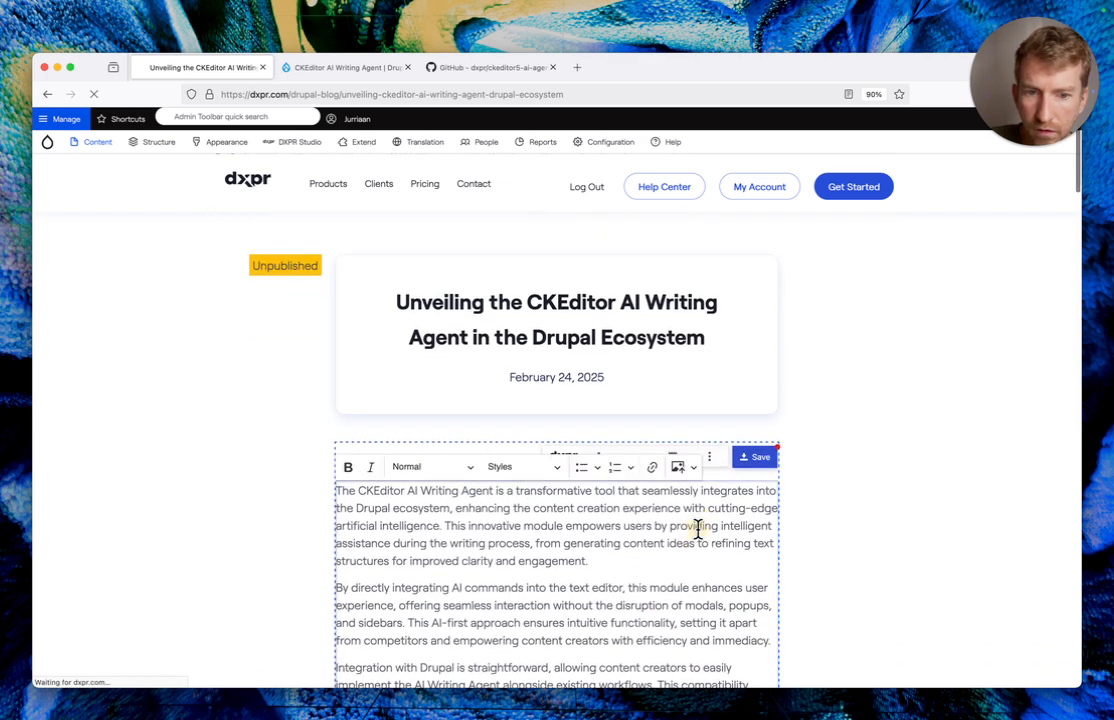
scroll(698, 530, "down", 3)
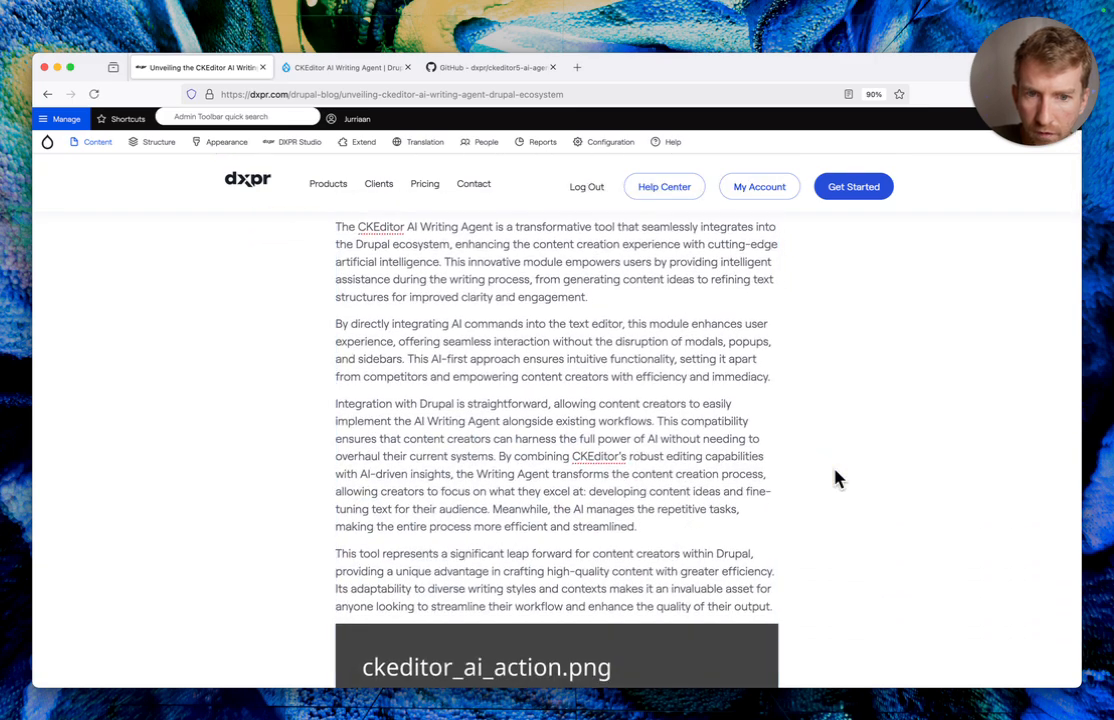
scroll(838, 479, "down", 5)
scroll(838, 479, "down", 5)
scroll(838, 479, "down", 10)
scroll(838, 479, "down", 10)
scroll(838, 479, "down", 5)
scroll(838, 479, "up", 20)
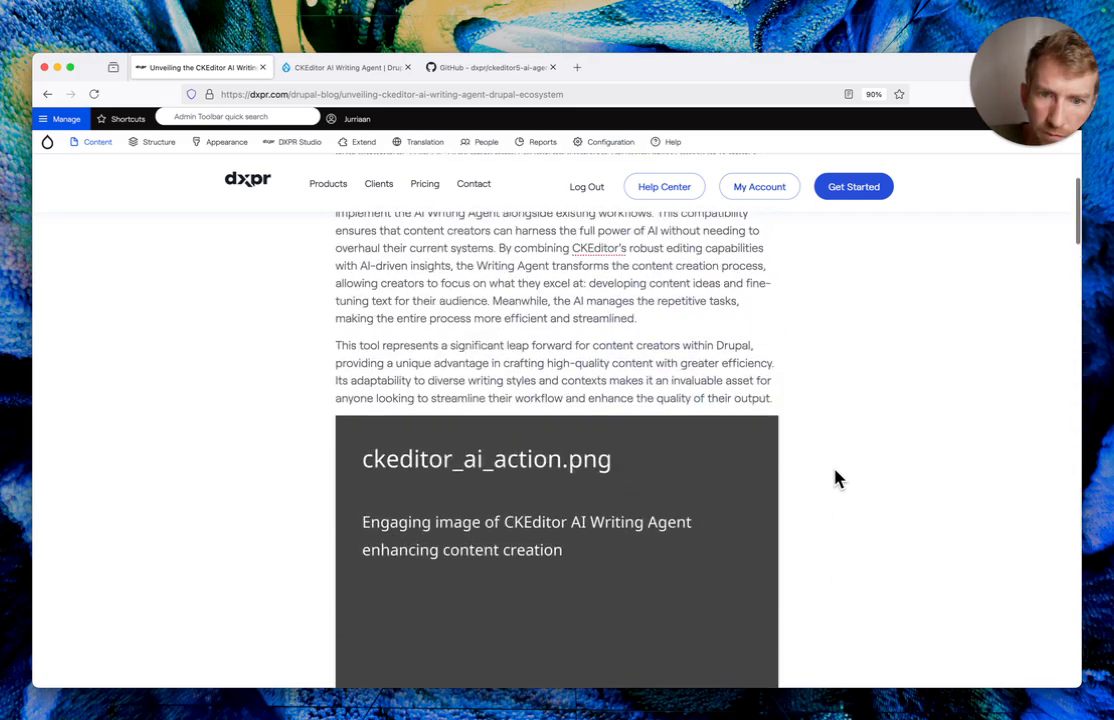
scroll(838, 479, "up", 10)
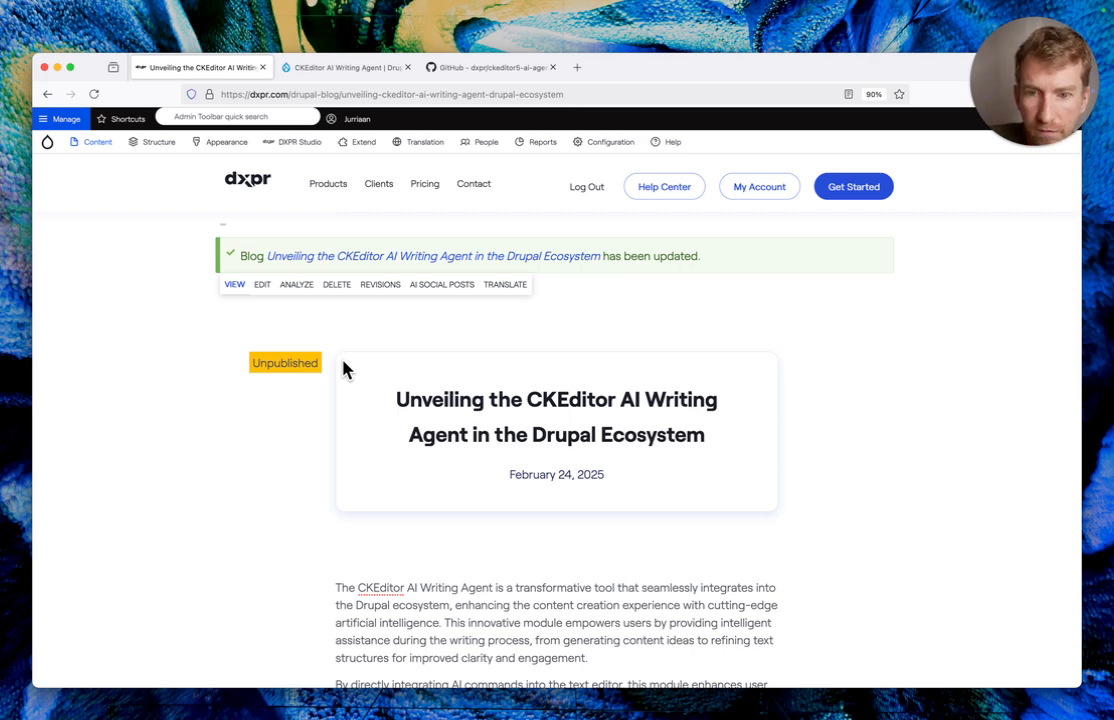
Reopen the blog post for editing, confirm leaving the page, and go to the placeholder image in the body
left_click(262, 285)
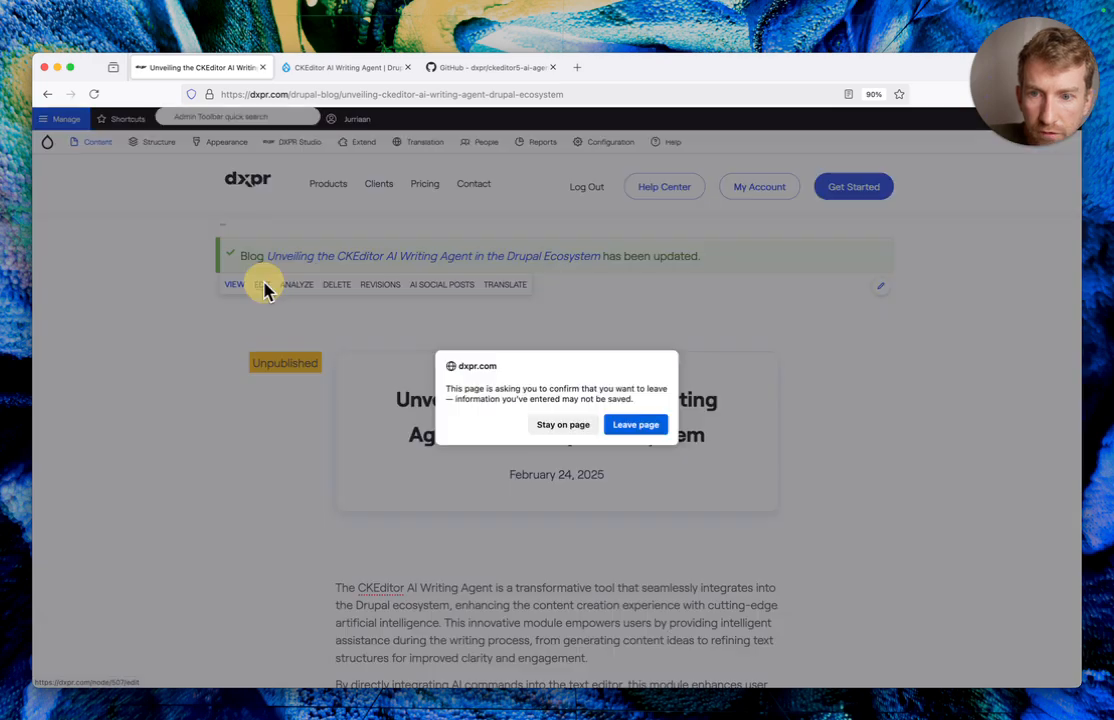
key("Return")
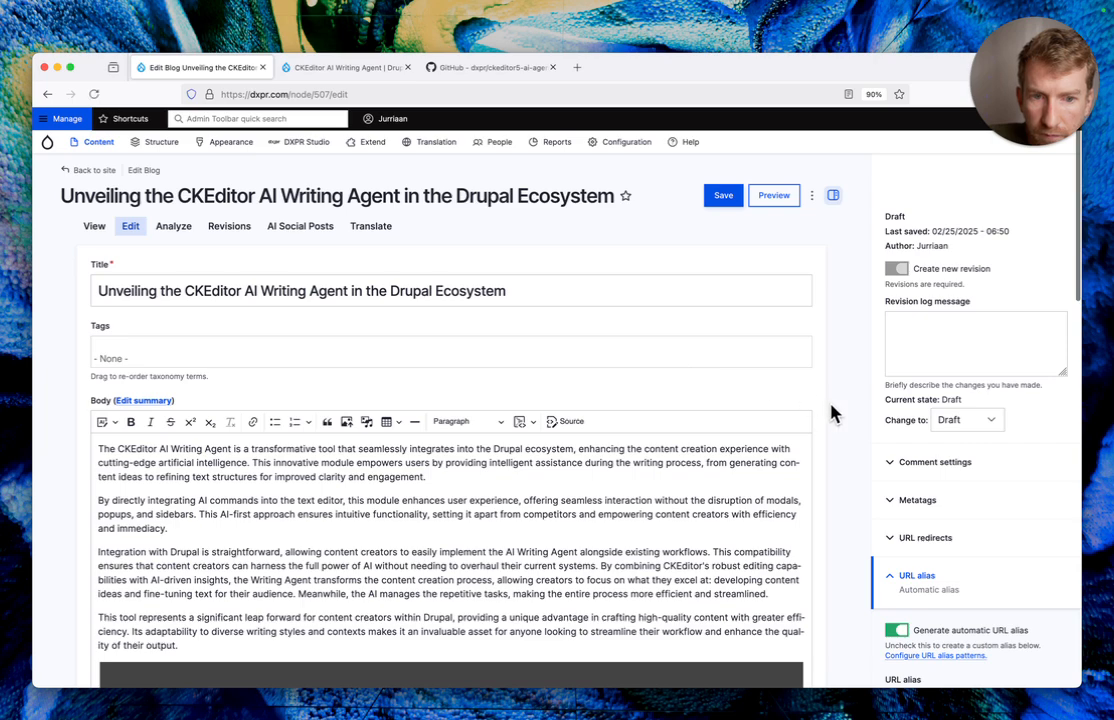
scroll(833, 413, "down", 5)
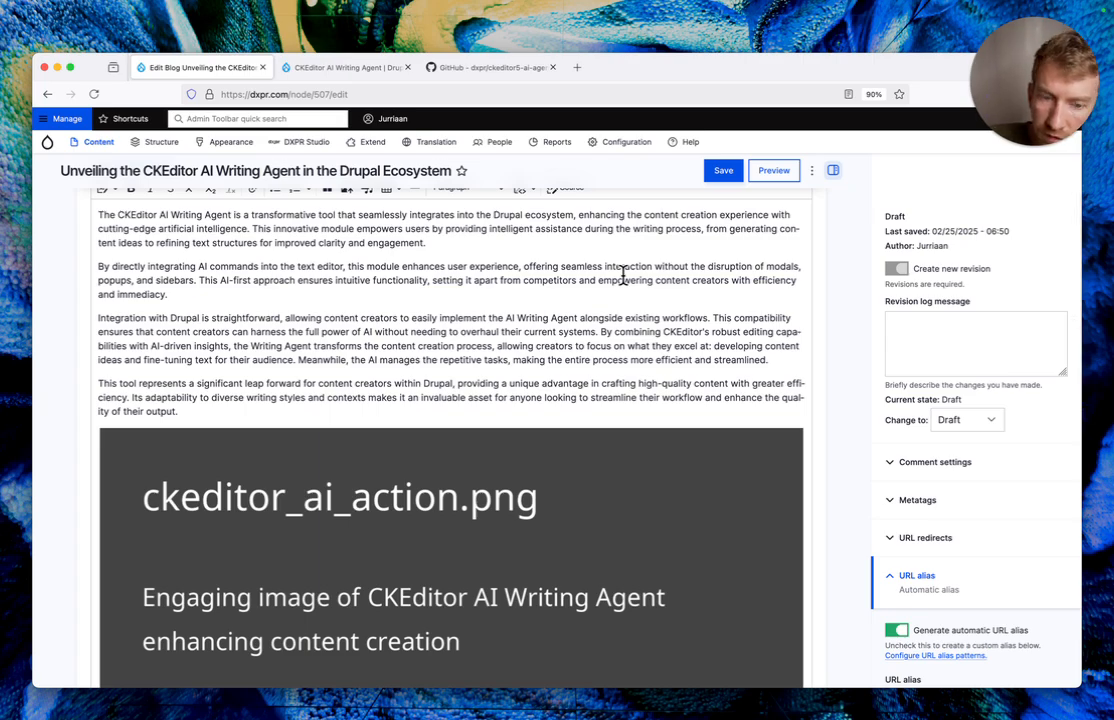
Examine the blog post's body in the editor, from the introduction and placeholder image through the feature table to the success stories
scroll(622, 275, "down", 20)
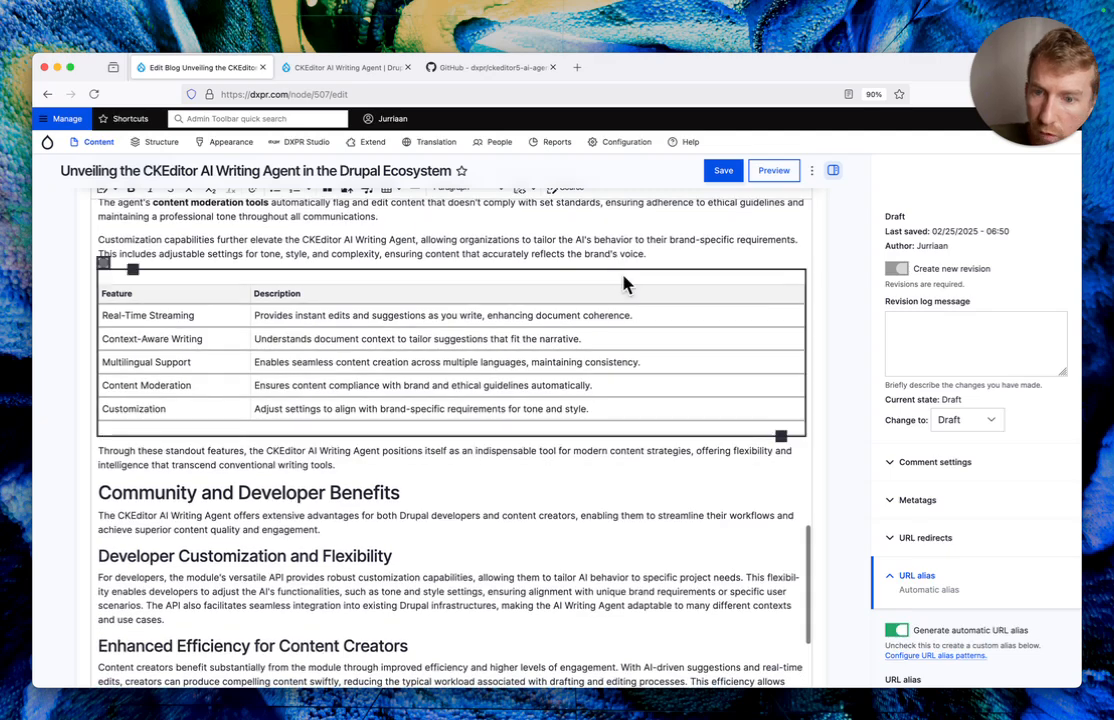
scroll(622, 280, "down", 5)
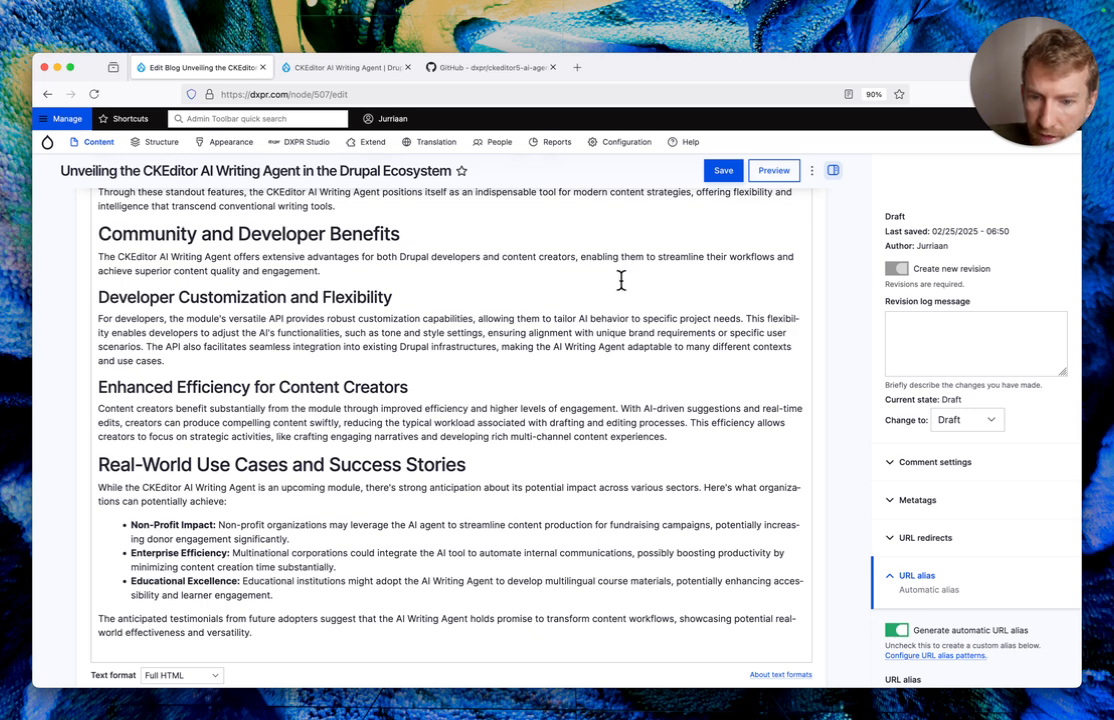
scroll(327, 632, "up", 15)
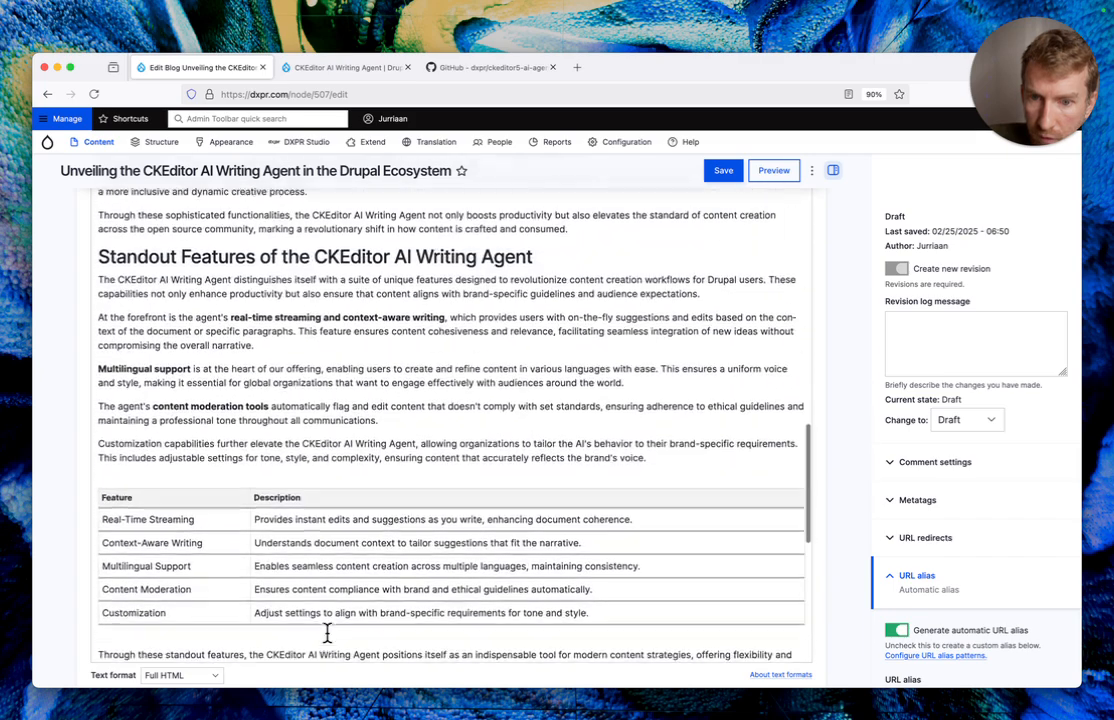
scroll(327, 632, "up", 10)
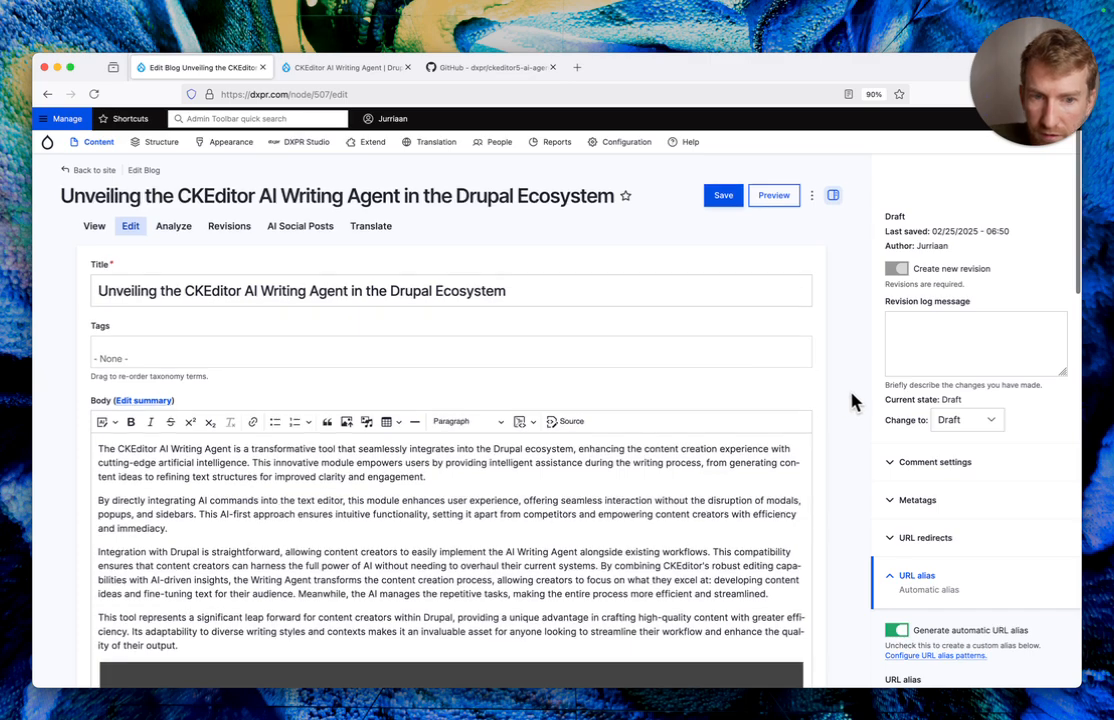
scroll(850, 405, "down", 3)
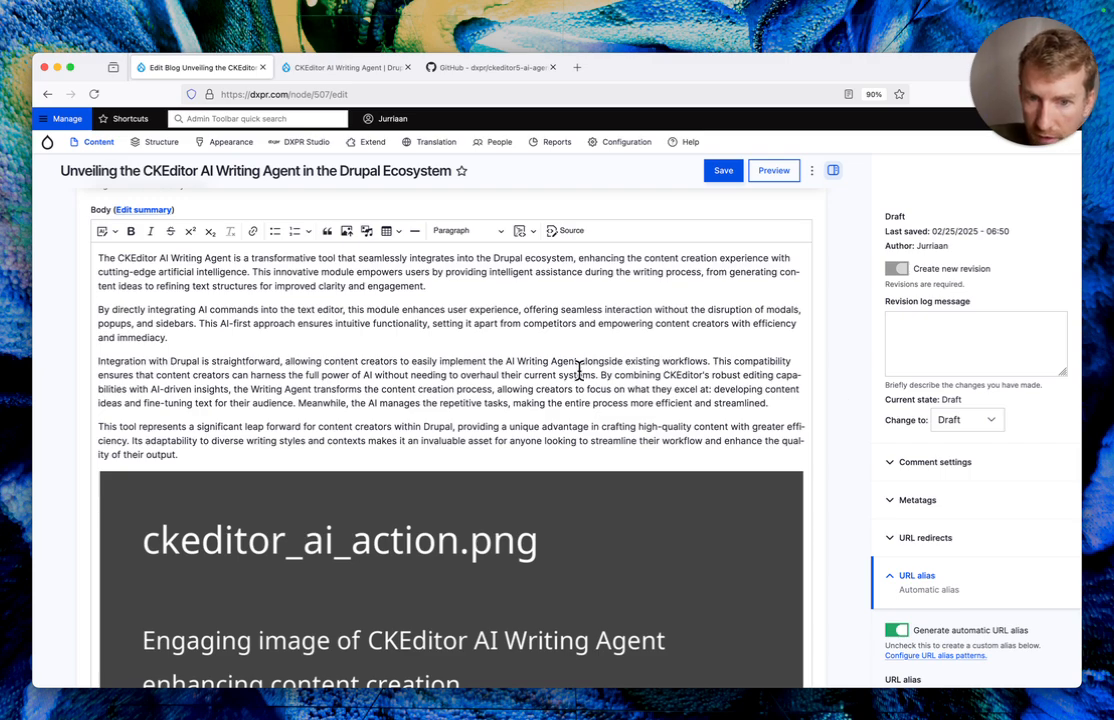
scroll(579, 372, "up", 2)
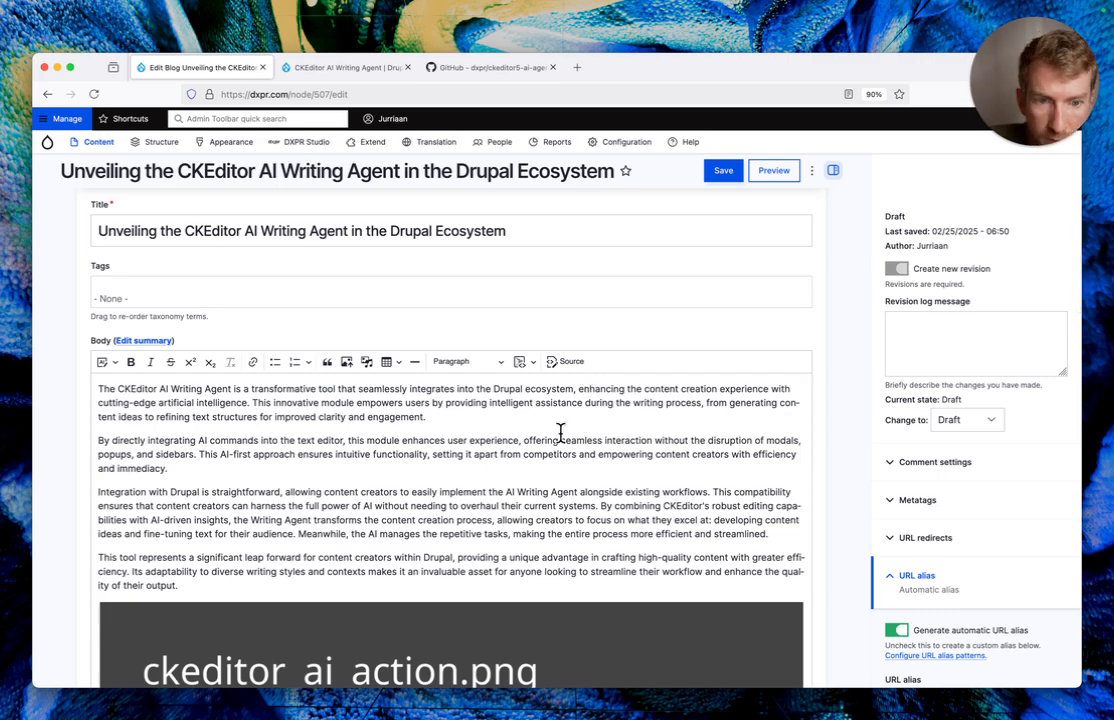
scroll(561, 432, "down", 7)
scroll(619, 388, "up", 4)
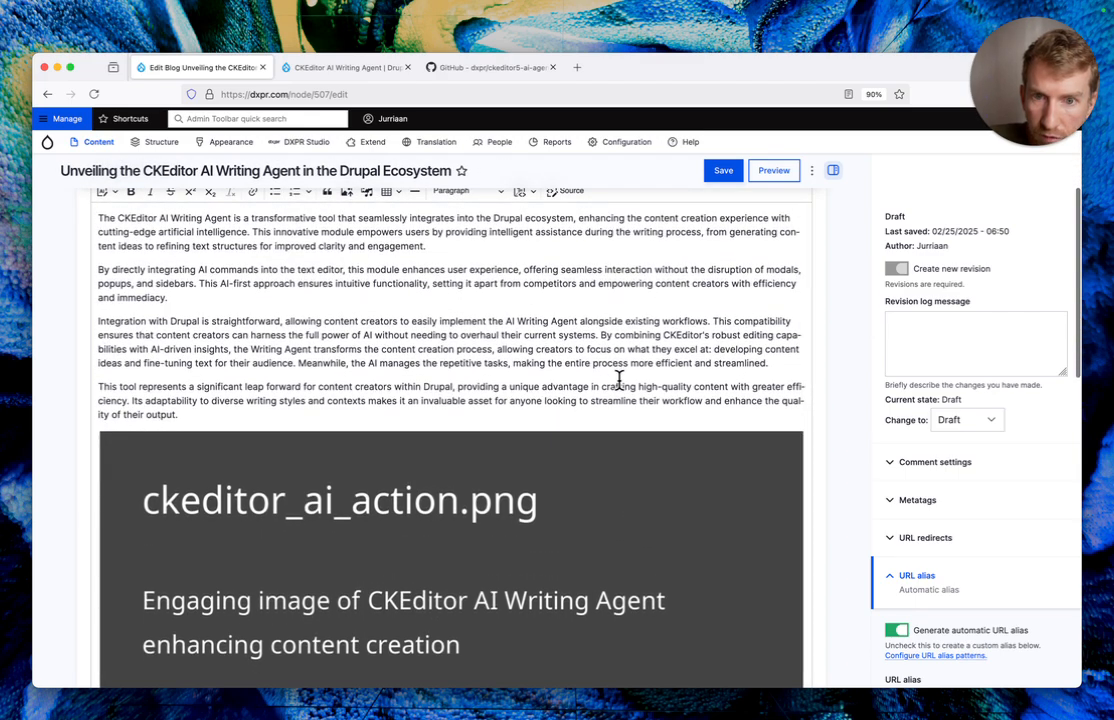
scroll(619, 381, "up", 1)
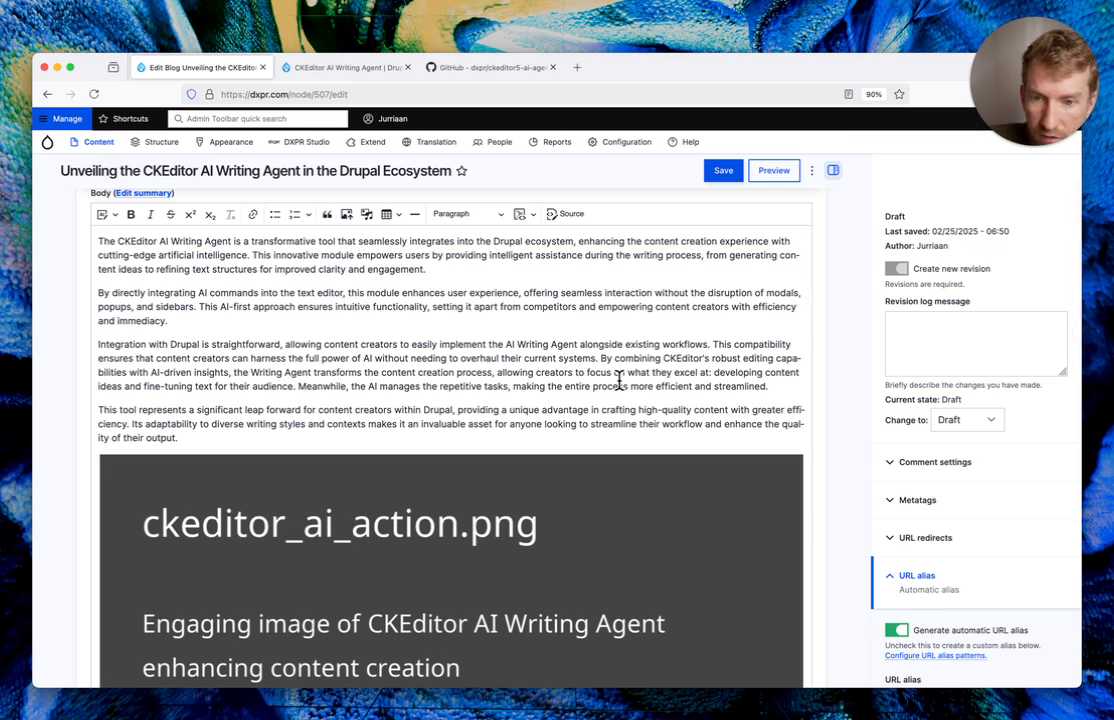
scroll(619, 381, "down", 15)
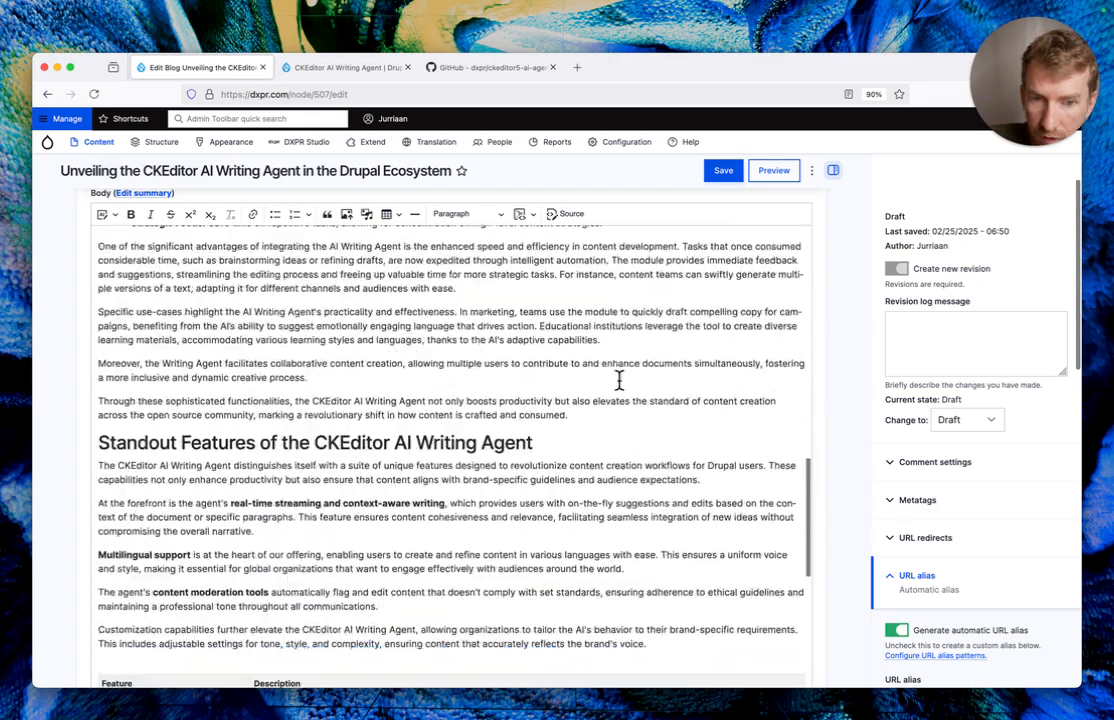
scroll(619, 381, "down", 10)
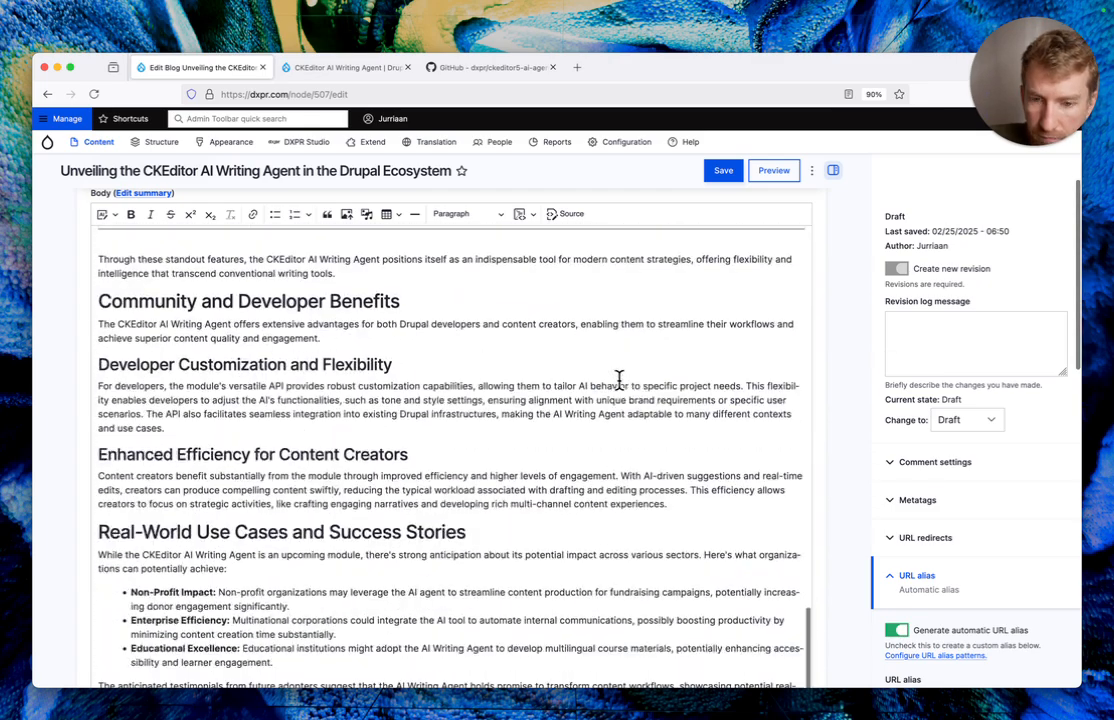
scroll(619, 381, "up", 20)
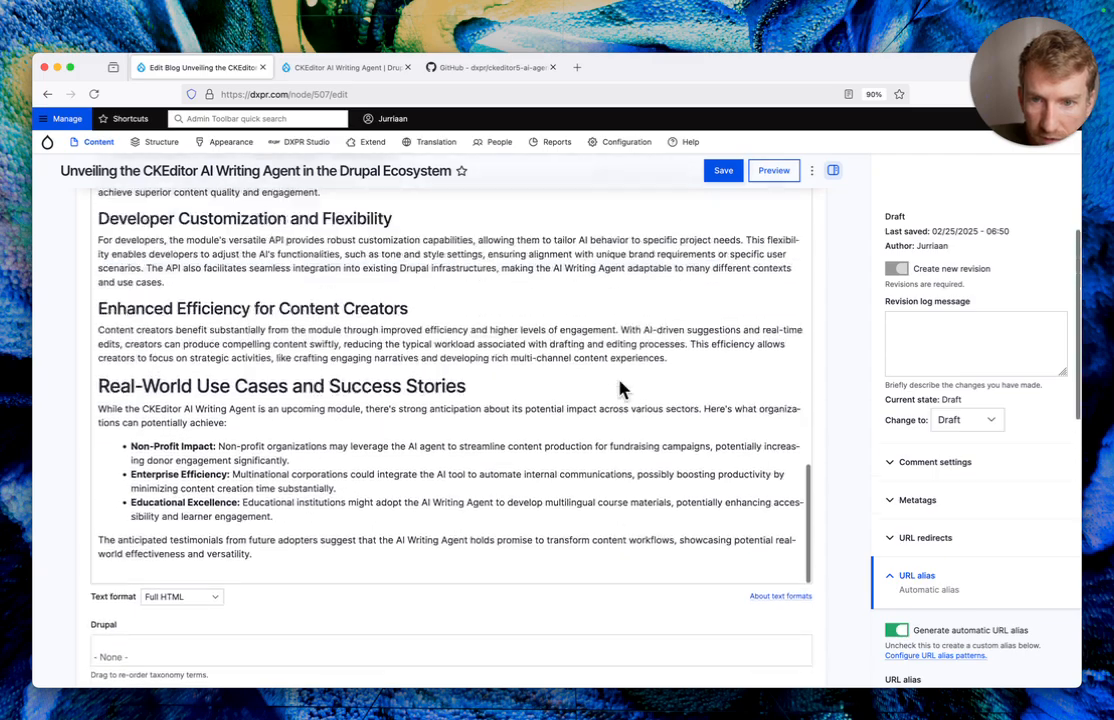
scroll(619, 388, "up", 5)
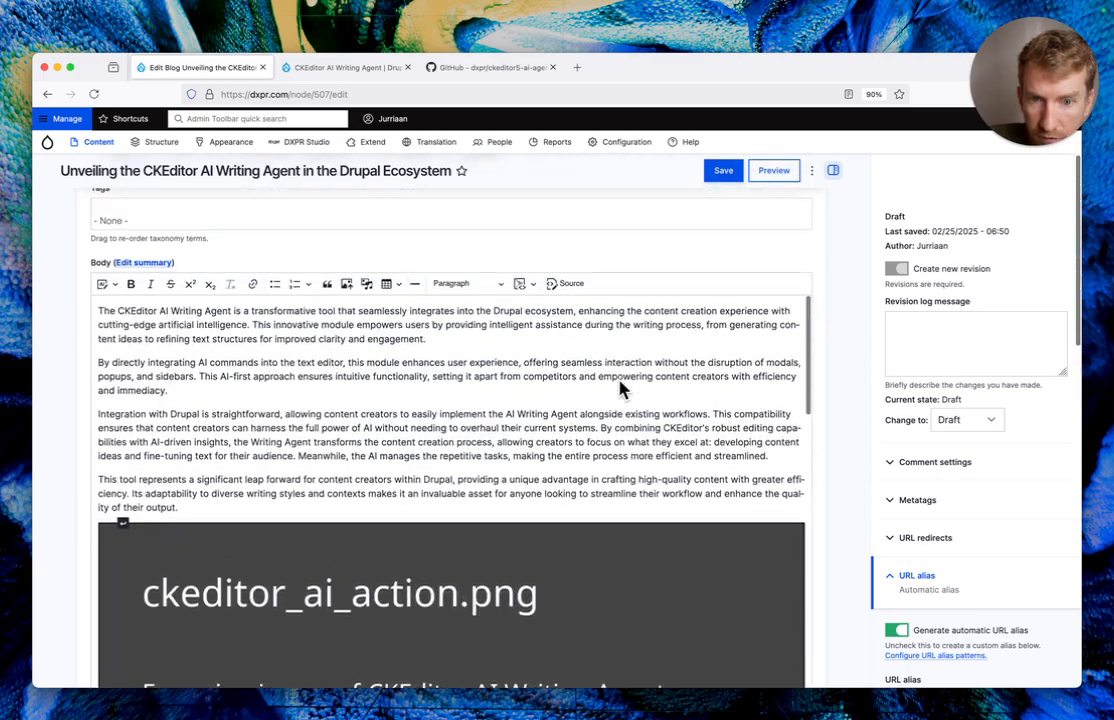
scroll(617, 385, "down", 2)
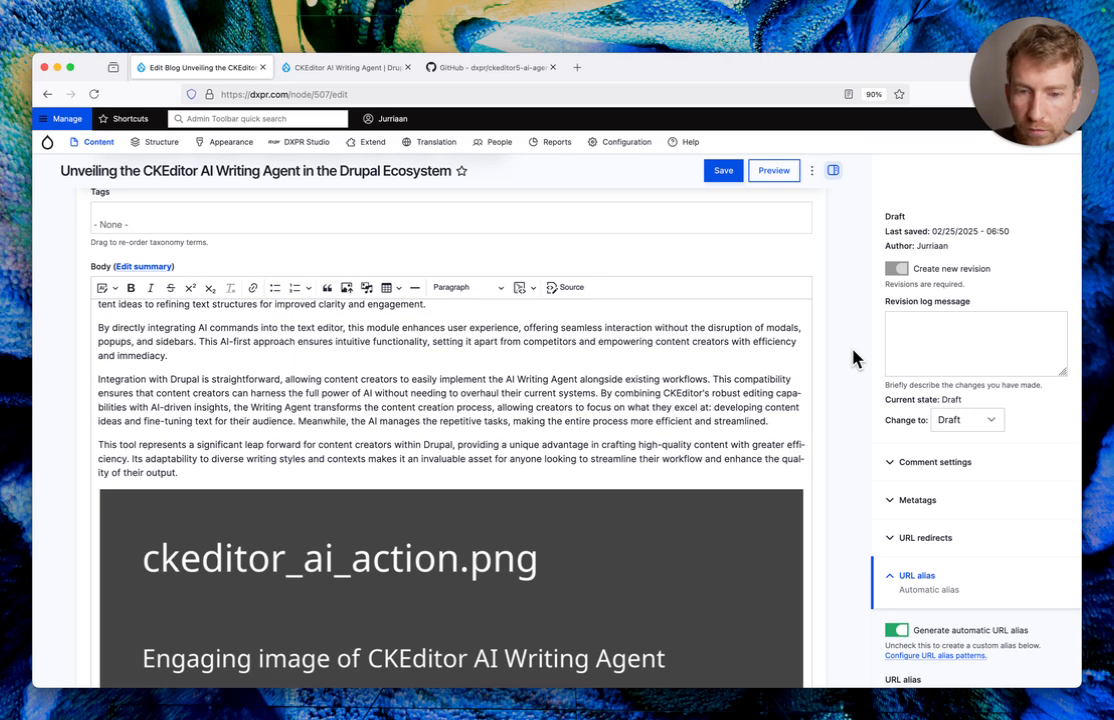
Place the text cursor at the end of the introduction's third paragraph, above the placeholder image
left_click(461, 352)
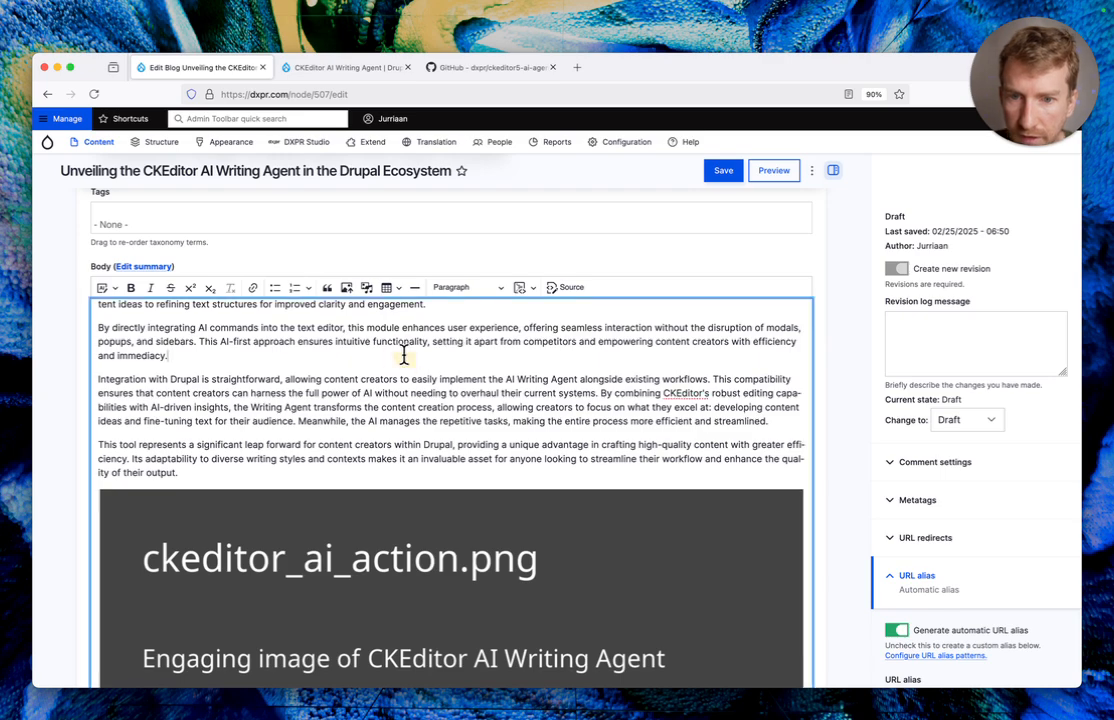
scroll(440, 350, "up", 1)
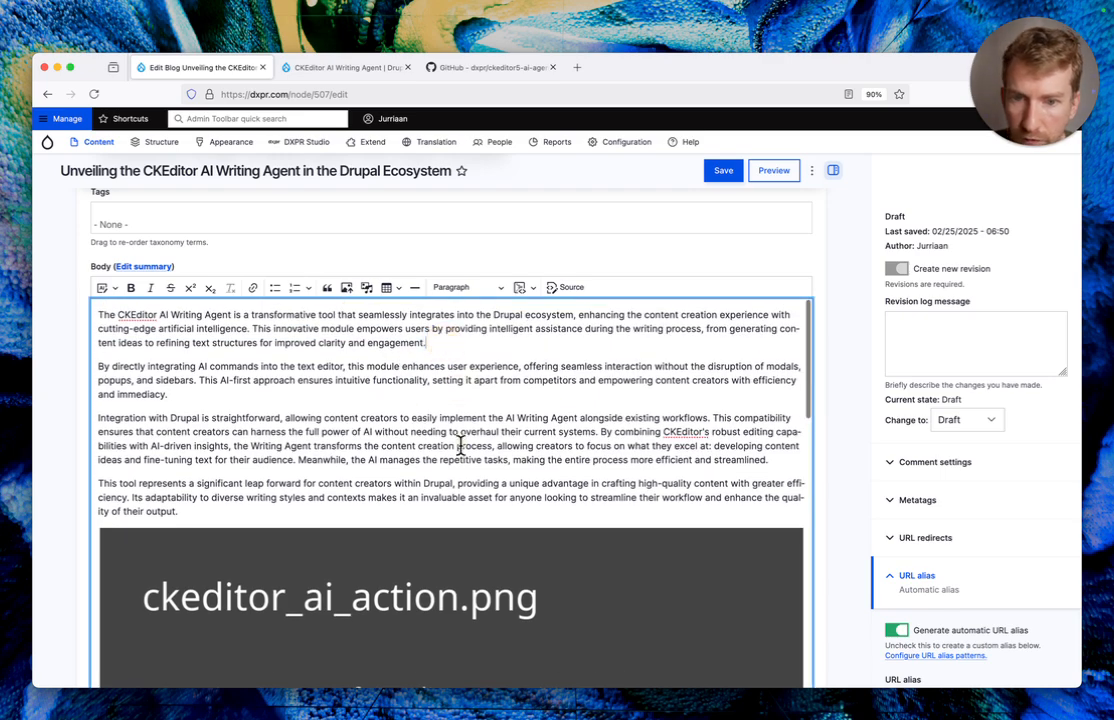
left_click(182, 512)
left_click(674, 400)
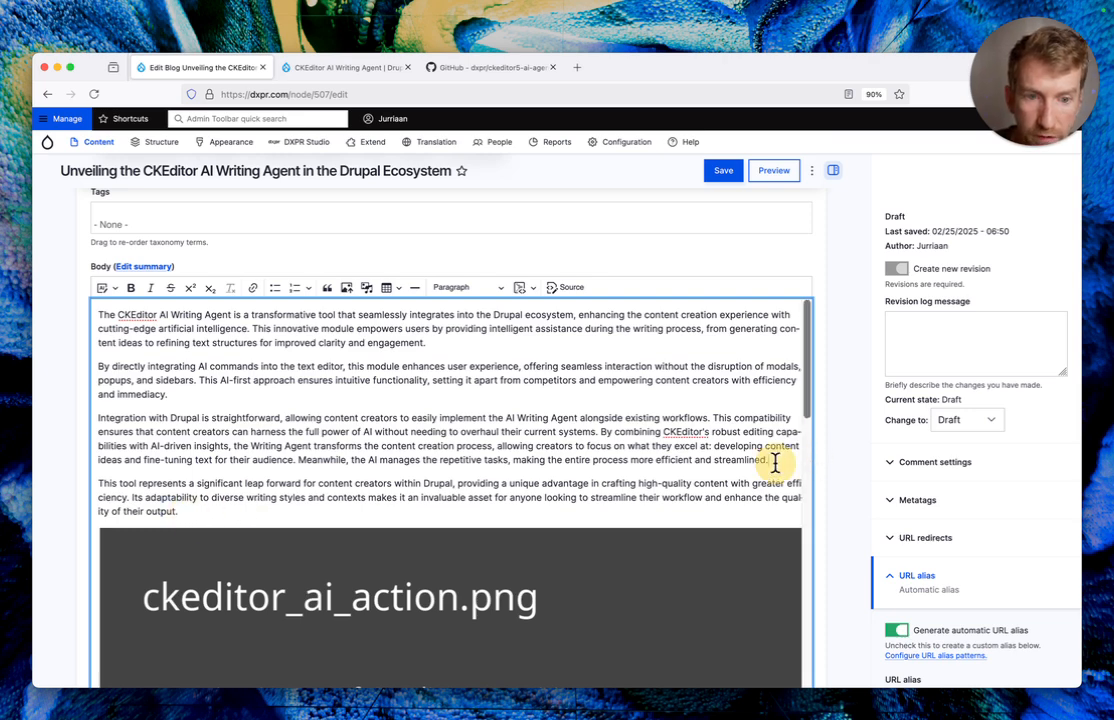